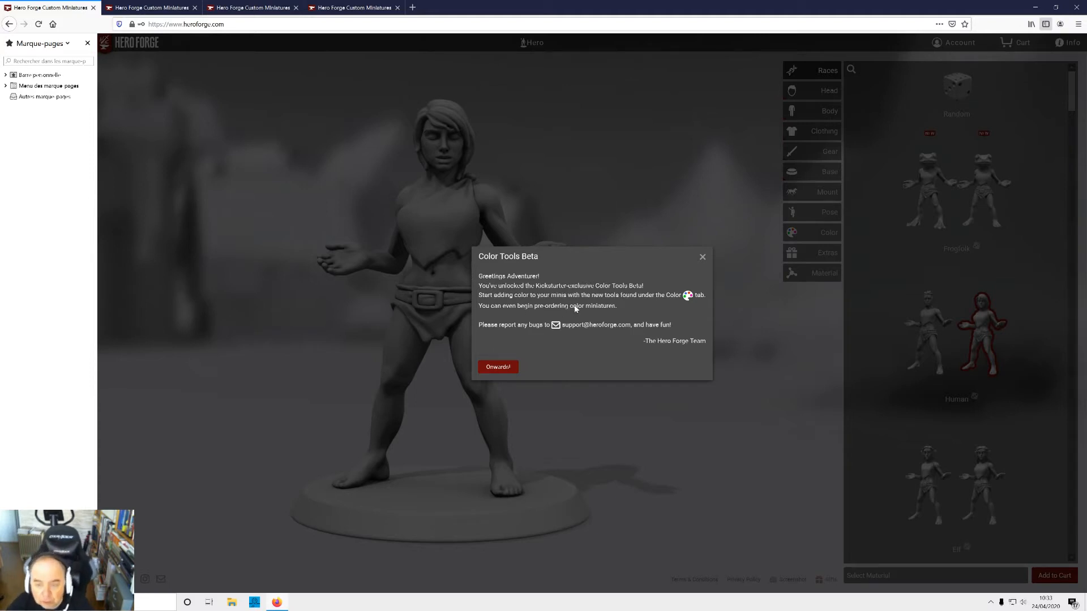
- Dismiss the Color Tools Beta notice and examine the painted elf necromancer miniature from several angles
{"action": "left_click", "coordinate": [508, 367]}
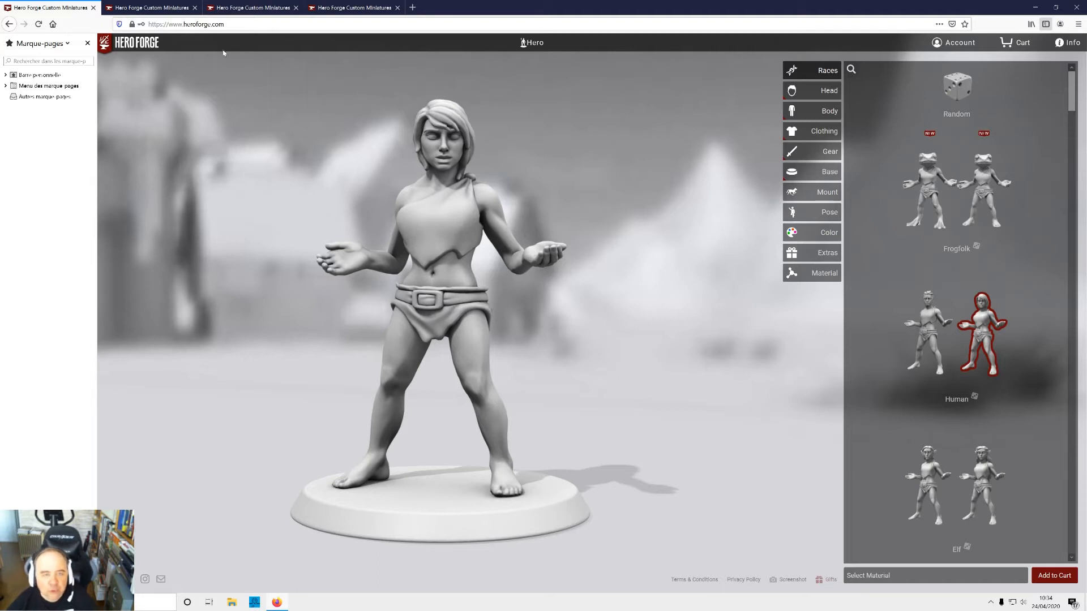
{"action": "left_click", "coordinate": [352, 8]}
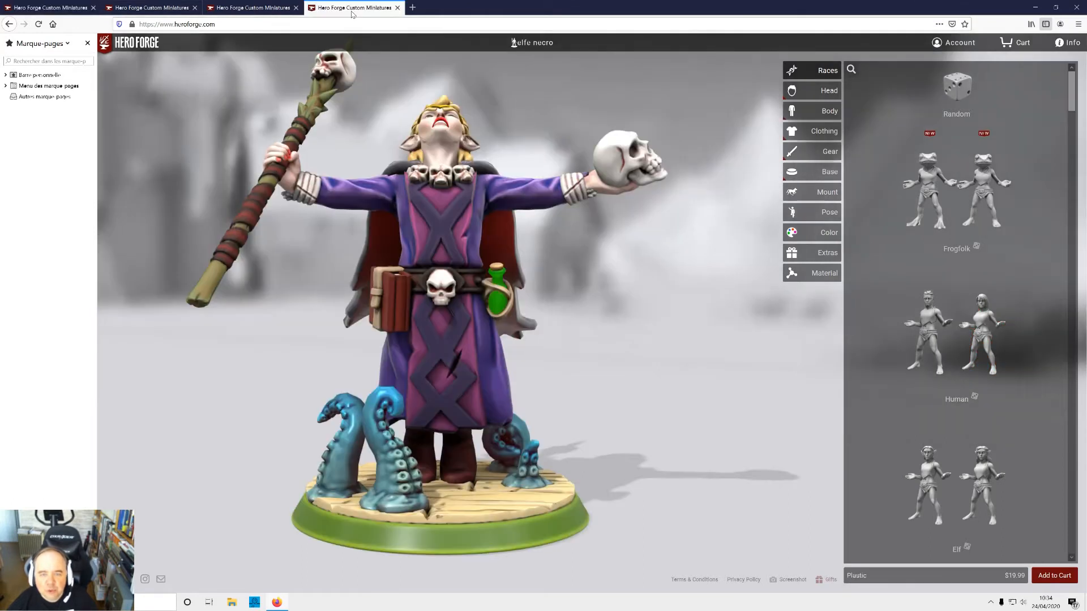
{"action": "left_click_drag", "start_coordinate": [610, 261], "coordinate": [604, 321]}
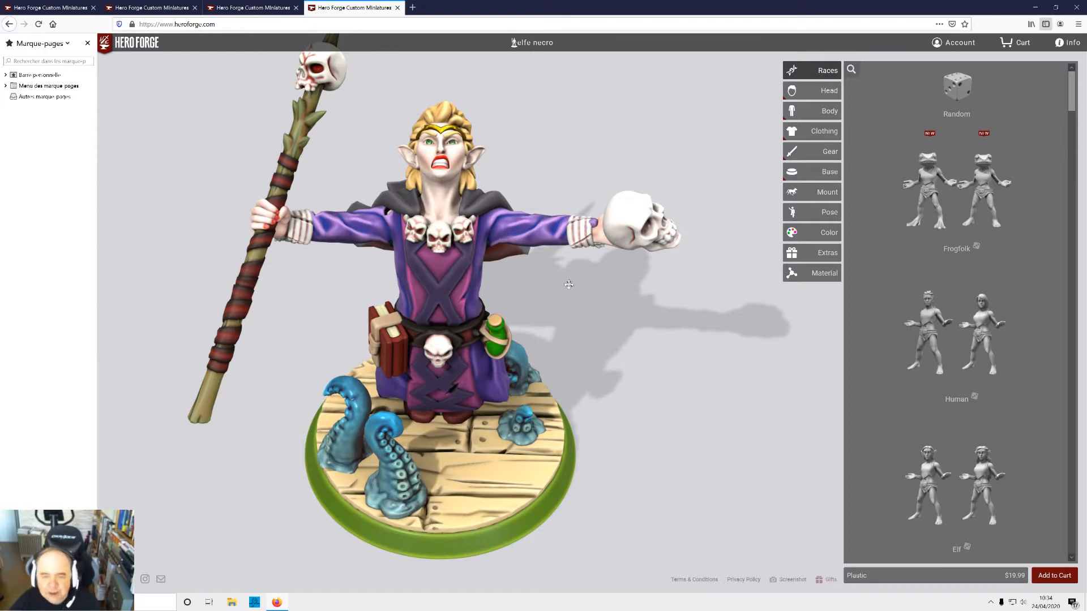
{"action": "left_click_drag", "start_coordinate": [685, 383], "coordinate": [754, 340]}
{"action": "left_click_drag", "start_coordinate": [558, 458], "coordinate": [343, 300]}
{"action": "left_click_drag", "start_coordinate": [551, 348], "coordinate": [553, 386]}
{"action": "left_click_drag", "start_coordinate": [301, 331], "coordinate": [315, 375]}
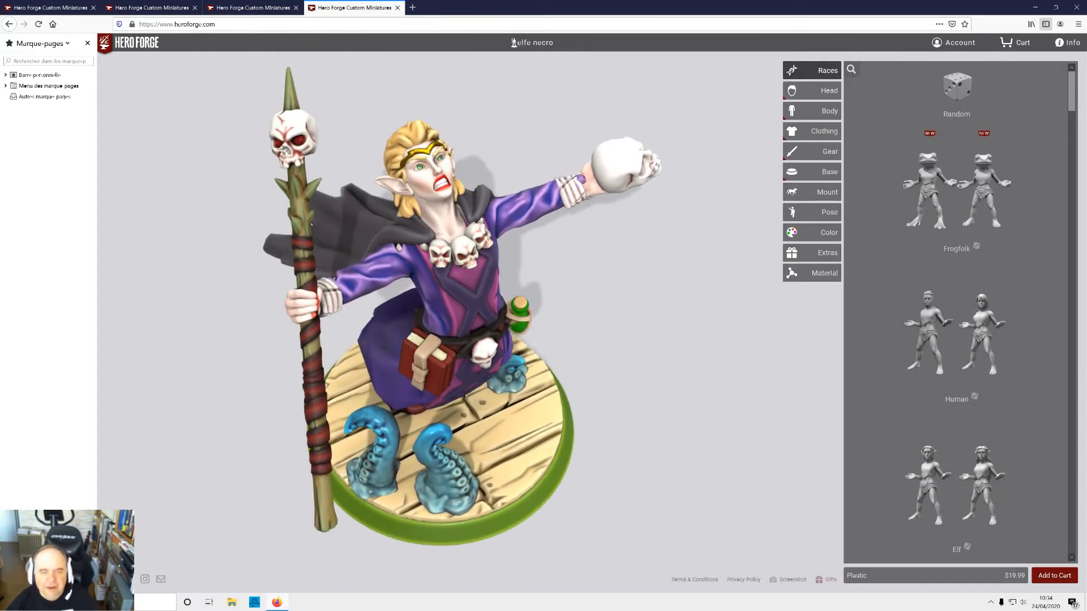
{"action": "left_click_drag", "start_coordinate": [722, 248], "coordinate": [614, 217]}
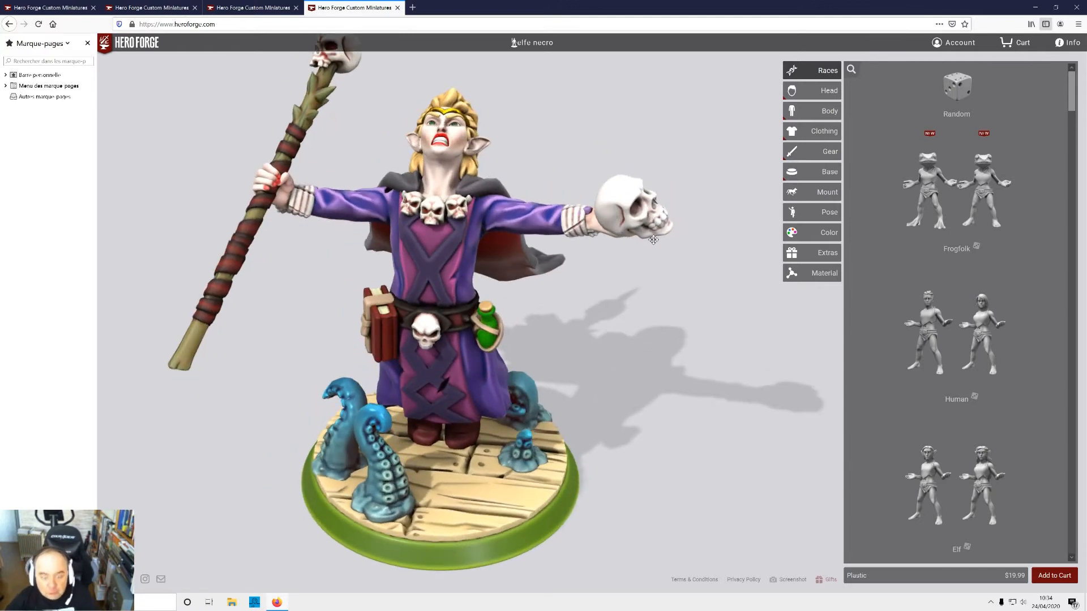
{"action": "left_click_drag", "start_coordinate": [595, 397], "coordinate": [582, 389]}
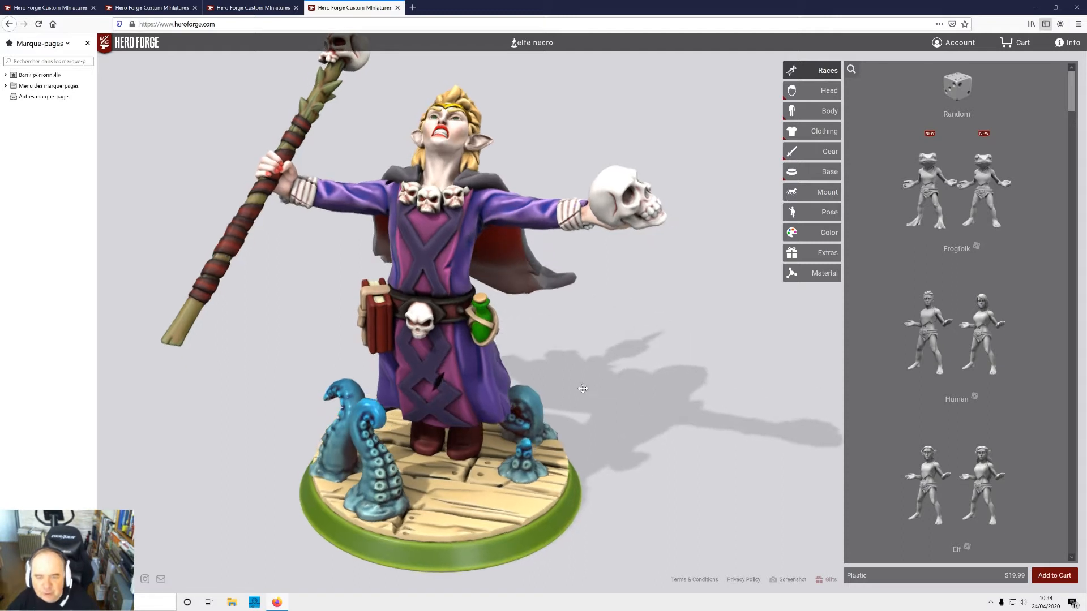
{"action": "left_click_drag", "start_coordinate": [527, 326], "coordinate": [467, 314]}
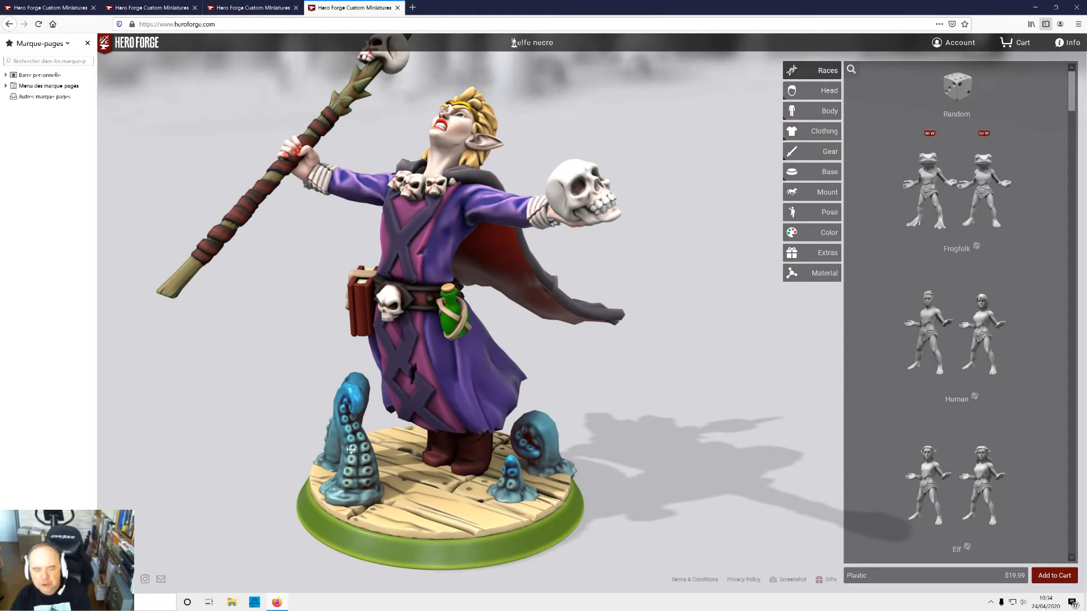
{"action": "left_click_drag", "start_coordinate": [498, 255], "coordinate": [580, 317]}
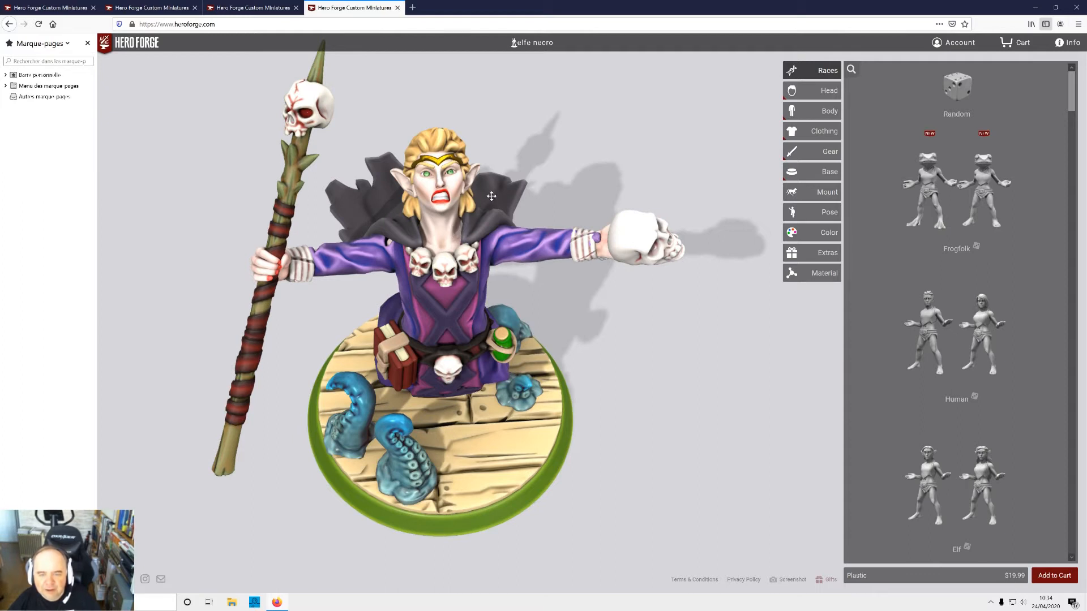
{"action": "left_click_drag", "start_coordinate": [490, 196], "coordinate": [516, 196]}
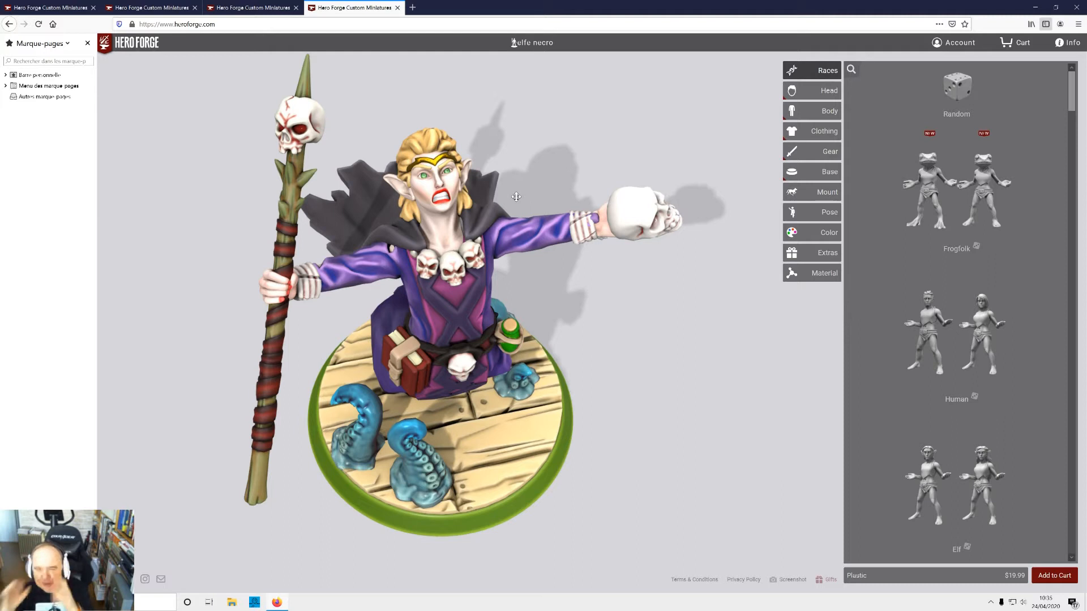
{"action": "left_click_drag", "start_coordinate": [569, 173], "coordinate": [588, 120]}
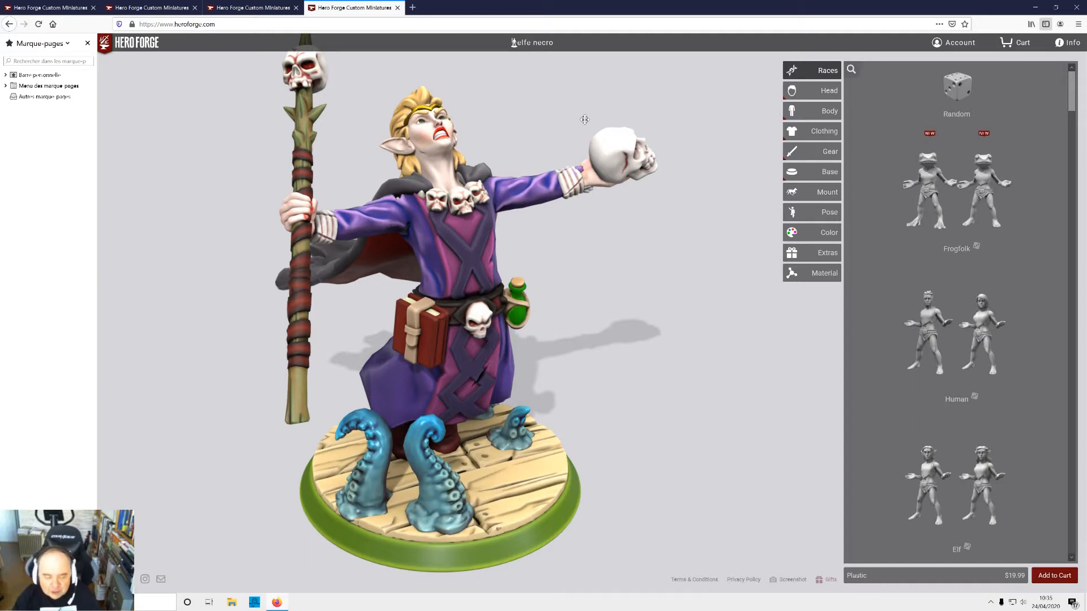
{"action": "left_click_drag", "start_coordinate": [665, 311], "coordinate": [625, 308]}
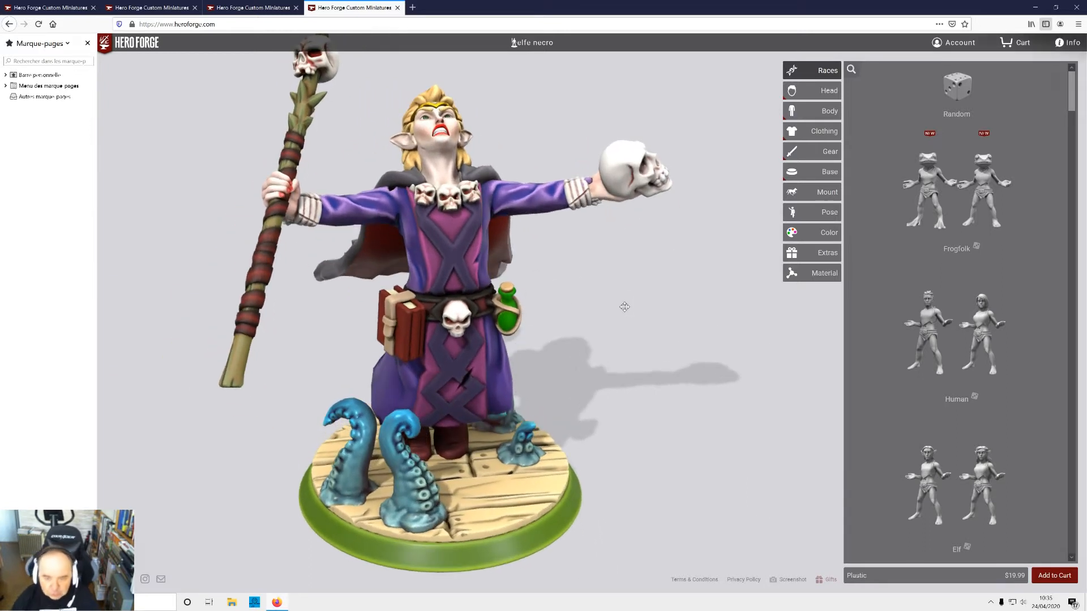
{"action": "left_click_drag", "start_coordinate": [614, 306], "coordinate": [655, 310]}
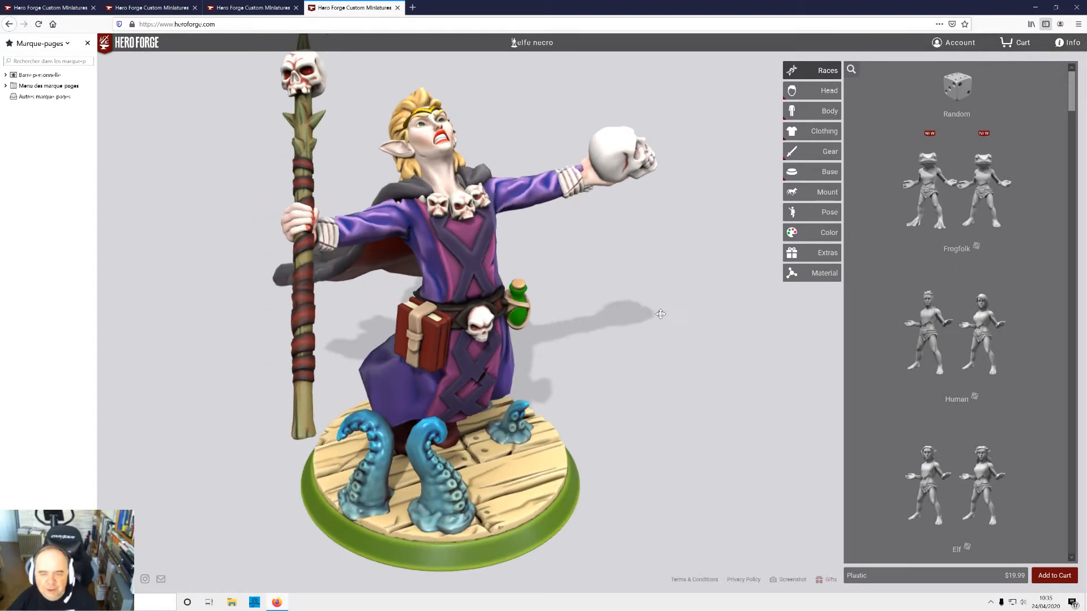
- Examine the painted dwarf warrior miniature with hammer and shield from the front, sides and above
{"action": "left_click", "coordinate": [264, 13]}
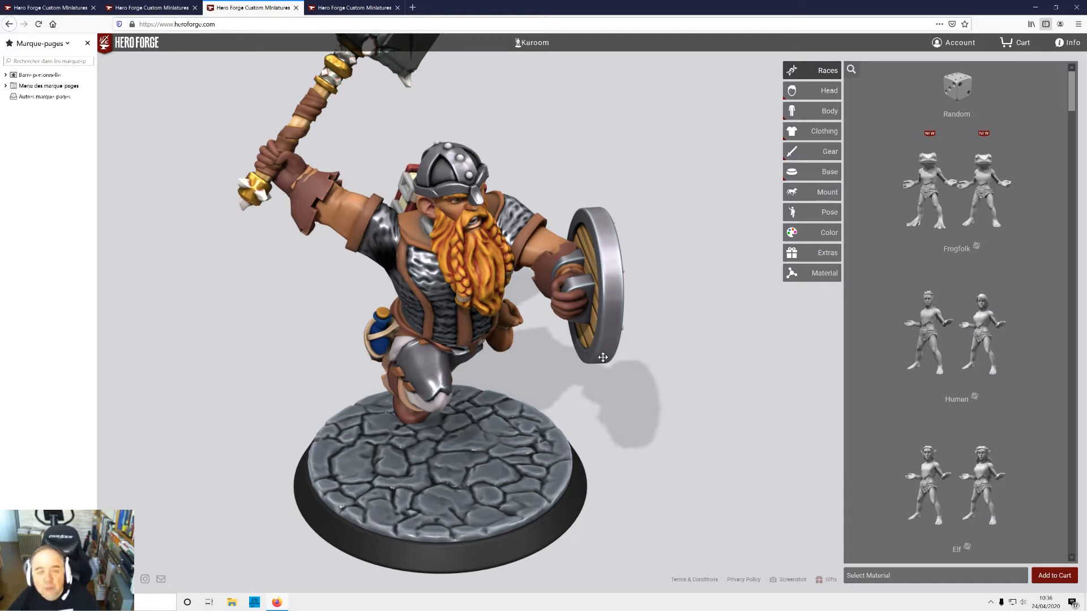
{"action": "left_click", "coordinate": [524, 44]}
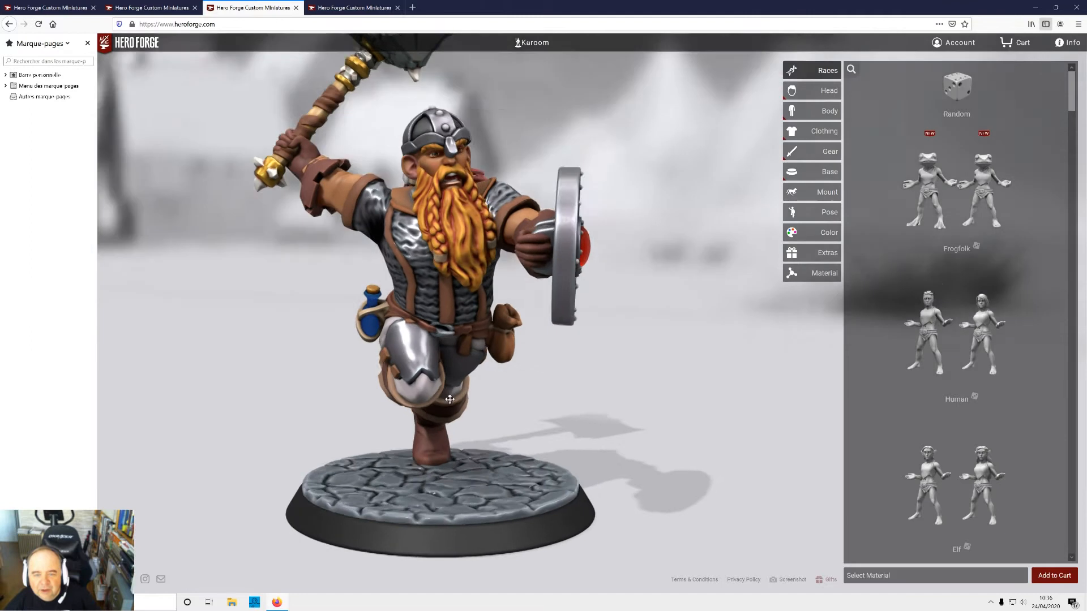
{"action": "left_click_drag", "start_coordinate": [450, 400], "coordinate": [481, 411]}
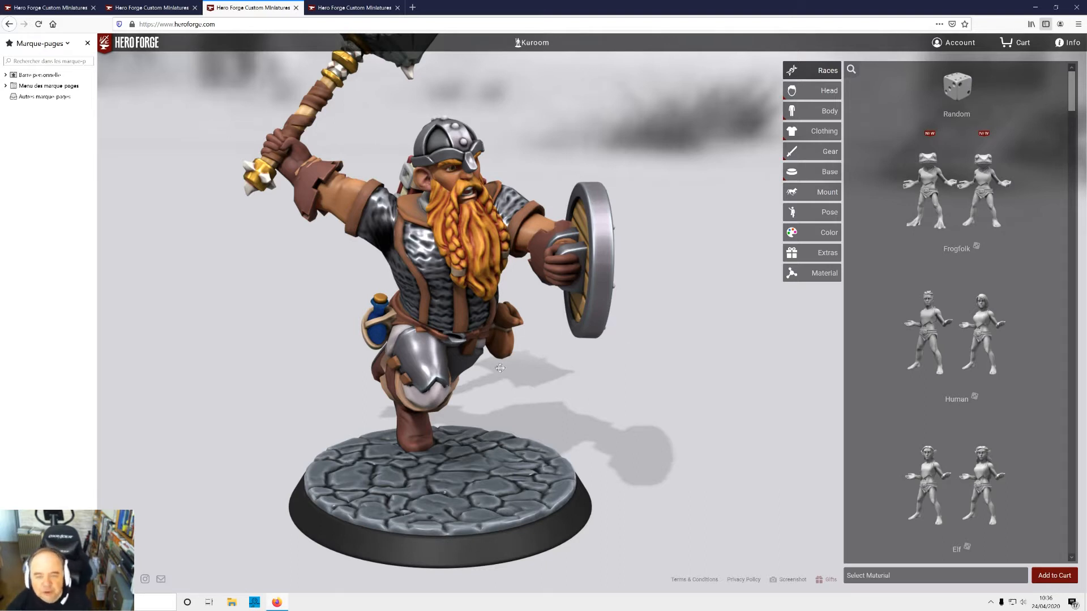
{"action": "left_click_drag", "start_coordinate": [423, 470], "coordinate": [516, 504]}
{"action": "left_click_drag", "start_coordinate": [368, 292], "coordinate": [240, 258]}
{"action": "left_click_drag", "start_coordinate": [448, 399], "coordinate": [546, 367]}
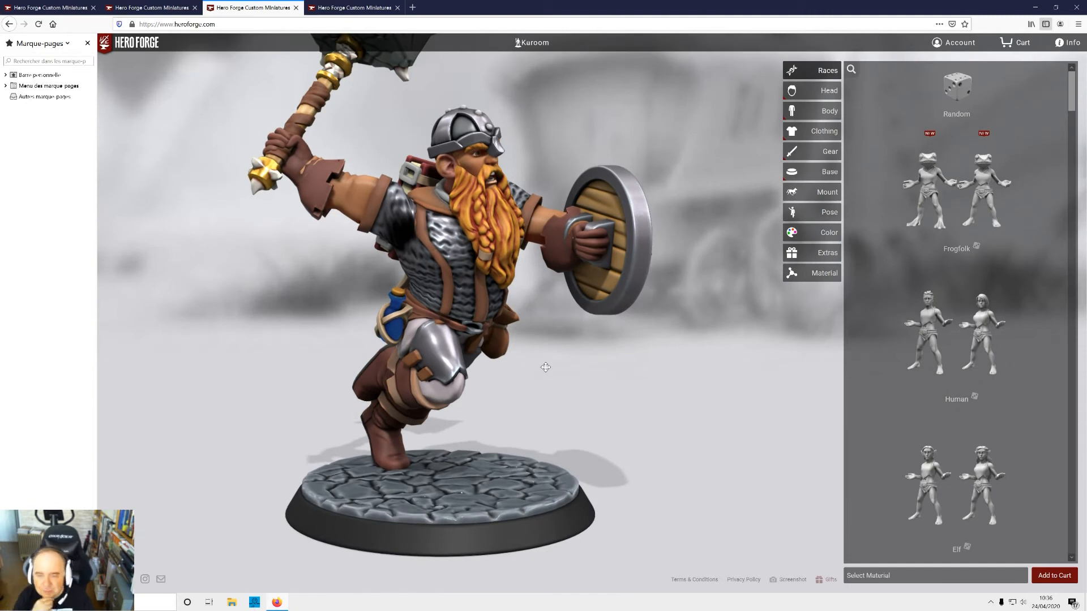
{"action": "left_click_drag", "start_coordinate": [546, 367], "coordinate": [439, 199]}
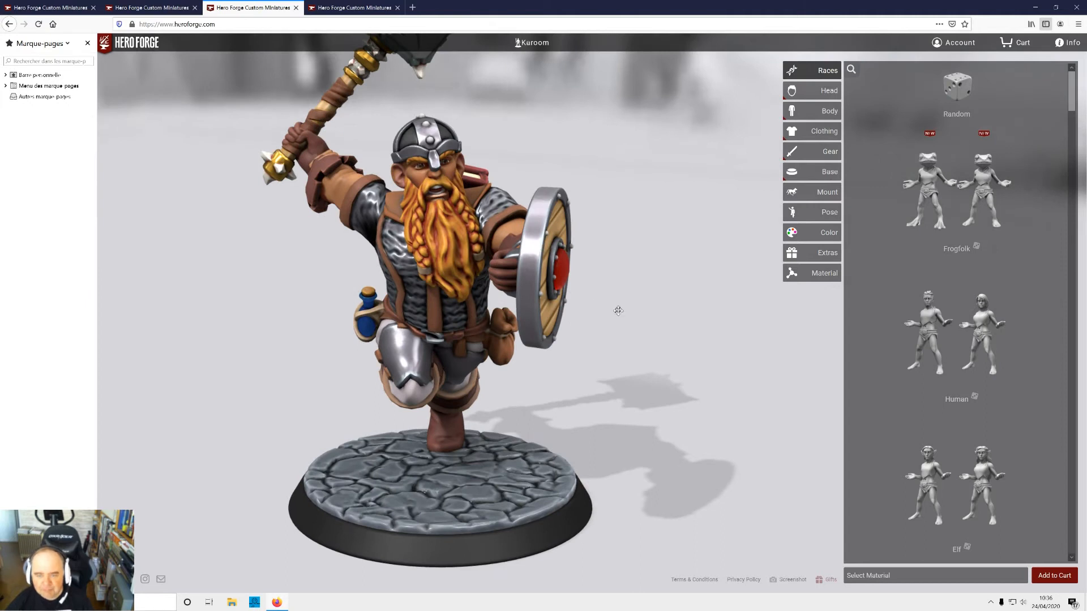
{"action": "left_click_drag", "start_coordinate": [616, 308], "coordinate": [454, 288]}
{"action": "left_click_drag", "start_coordinate": [383, 244], "coordinate": [593, 289]}
{"action": "mouse_move", "coordinate": [471, 291]}
{"action": "left_mouse_down"}
{"action": "mouse_move", "coordinate": [577, 272]}
{"action": "mouse_move", "coordinate": [469, 282]}
{"action": "left_mouse_up"}
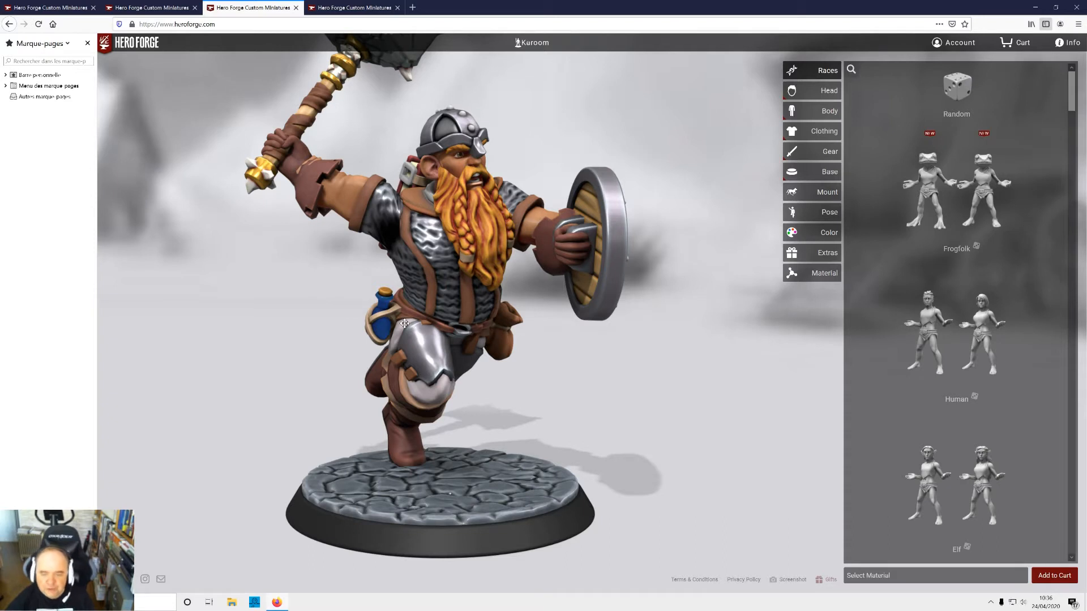
{"action": "left_click_drag", "start_coordinate": [490, 327], "coordinate": [793, 347]}
{"action": "left_click_drag", "start_coordinate": [522, 265], "coordinate": [380, 254]}
{"action": "left_click_drag", "start_coordinate": [774, 338], "coordinate": [654, 304]}
{"action": "left_click_drag", "start_coordinate": [476, 370], "coordinate": [572, 368]}
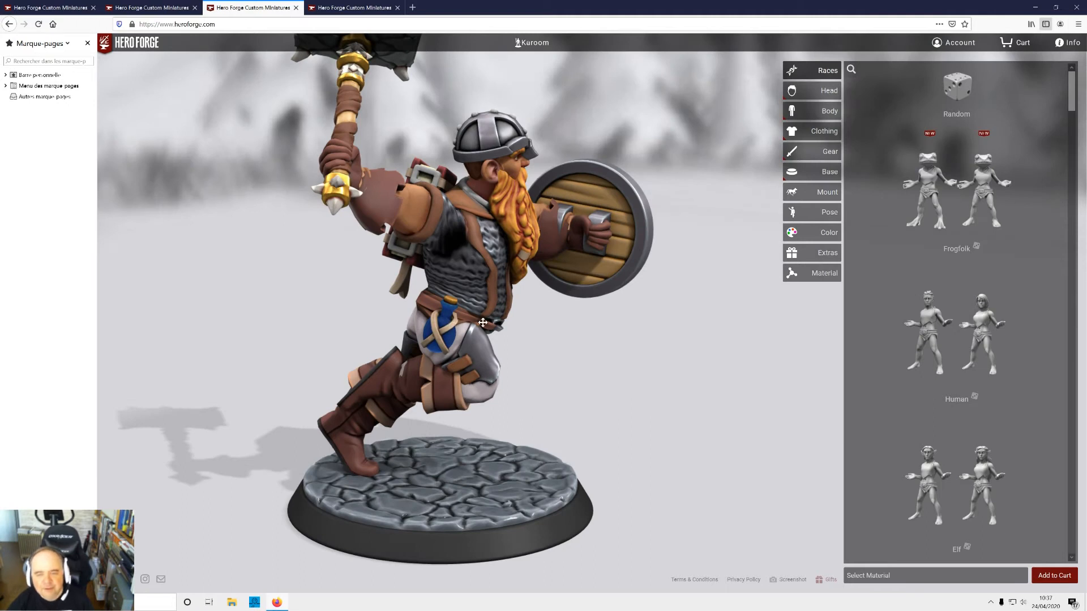
{"action": "left_click_drag", "start_coordinate": [482, 322], "coordinate": [390, 321]}
- Examine the painted orc knight miniature, including its sword, shield and the helmet on its base
{"action": "left_click", "coordinate": [139, 7]}
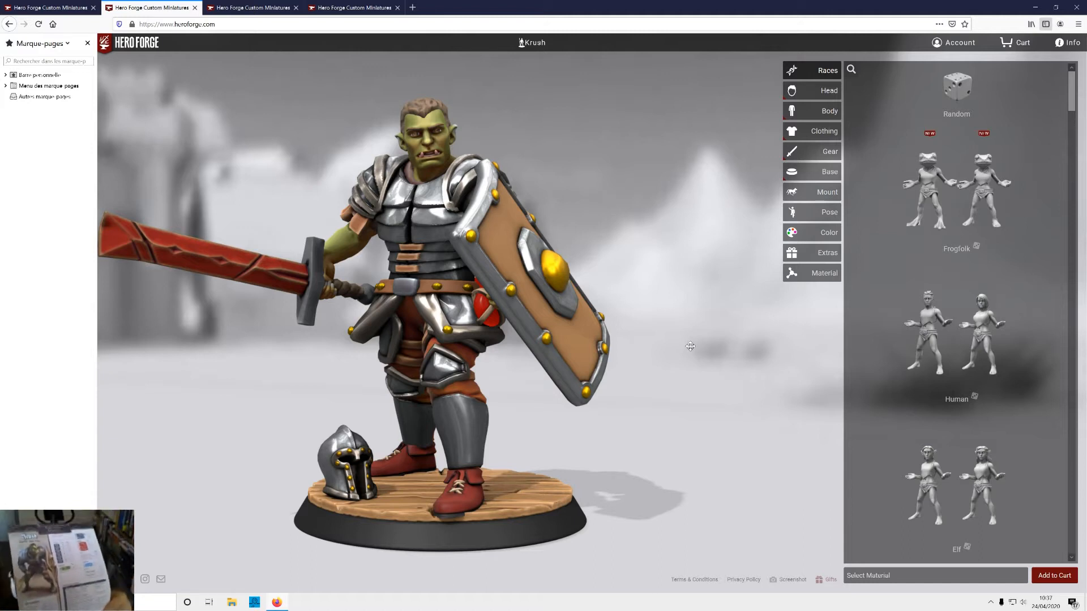
{"action": "left_click_drag", "start_coordinate": [693, 313], "coordinate": [455, 278]}
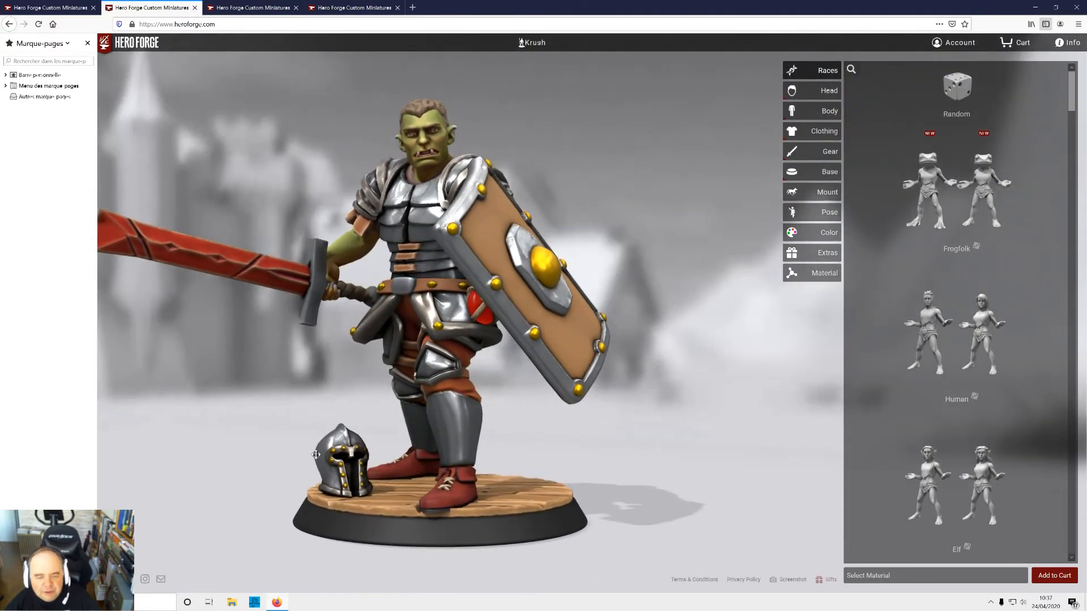
{"action": "left_click_drag", "start_coordinate": [345, 468], "coordinate": [486, 452]}
{"action": "mouse_move", "coordinate": [471, 225]}
{"action": "left_mouse_down"}
{"action": "mouse_move", "coordinate": [430, 229]}
{"action": "mouse_move", "coordinate": [478, 228]}
{"action": "left_mouse_up"}
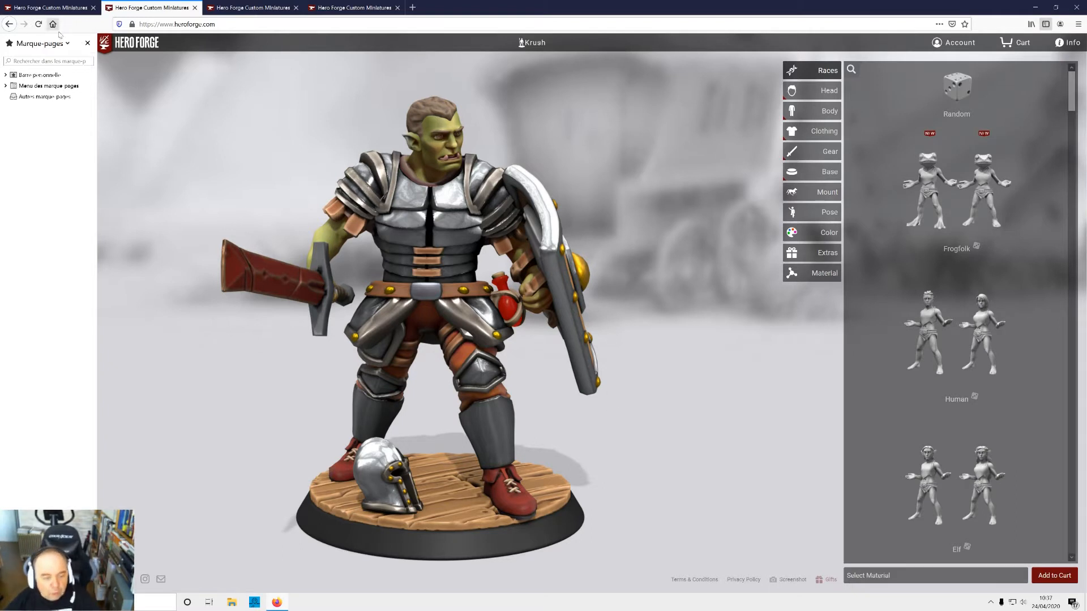
- Return to the unpainted Hero miniature and dress it in the plate armor outfit with the pointed helmet
{"action": "left_click", "coordinate": [51, 8]}
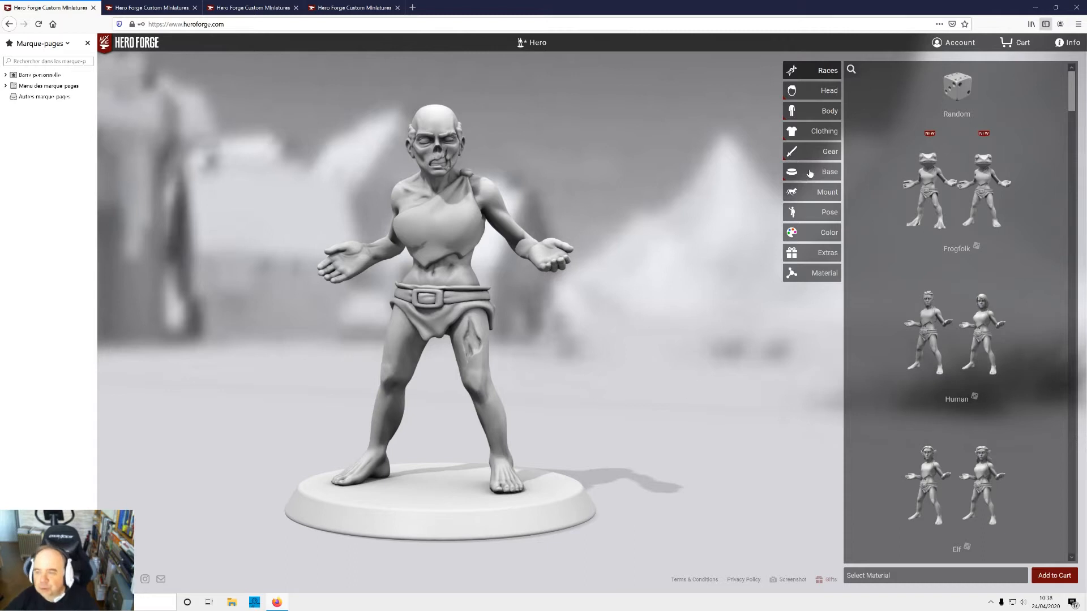
{"action": "left_click", "coordinate": [823, 131]}
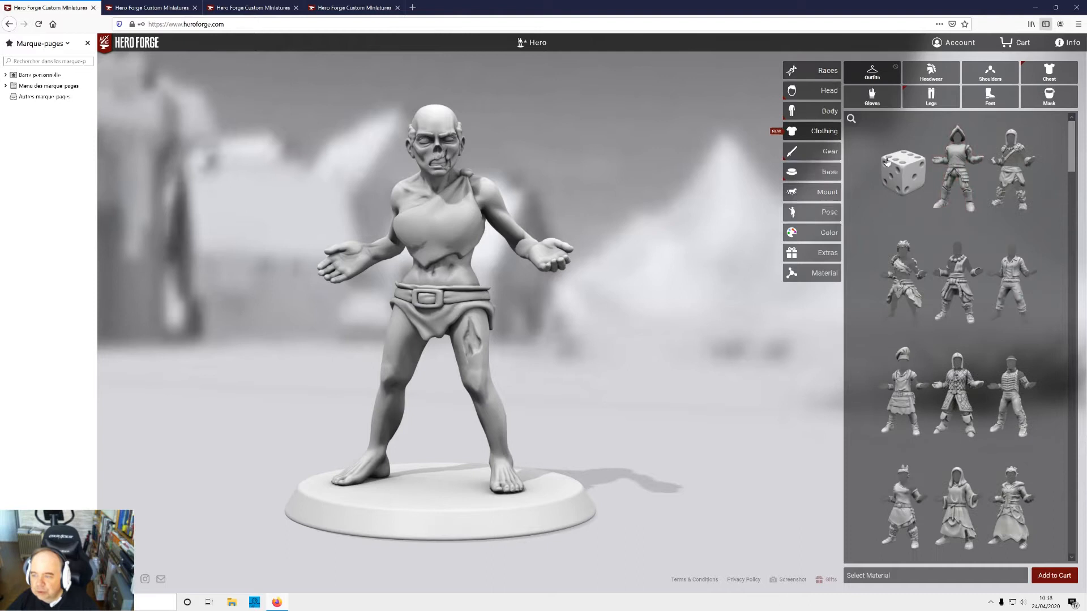
{"action": "left_click", "coordinate": [955, 197]}
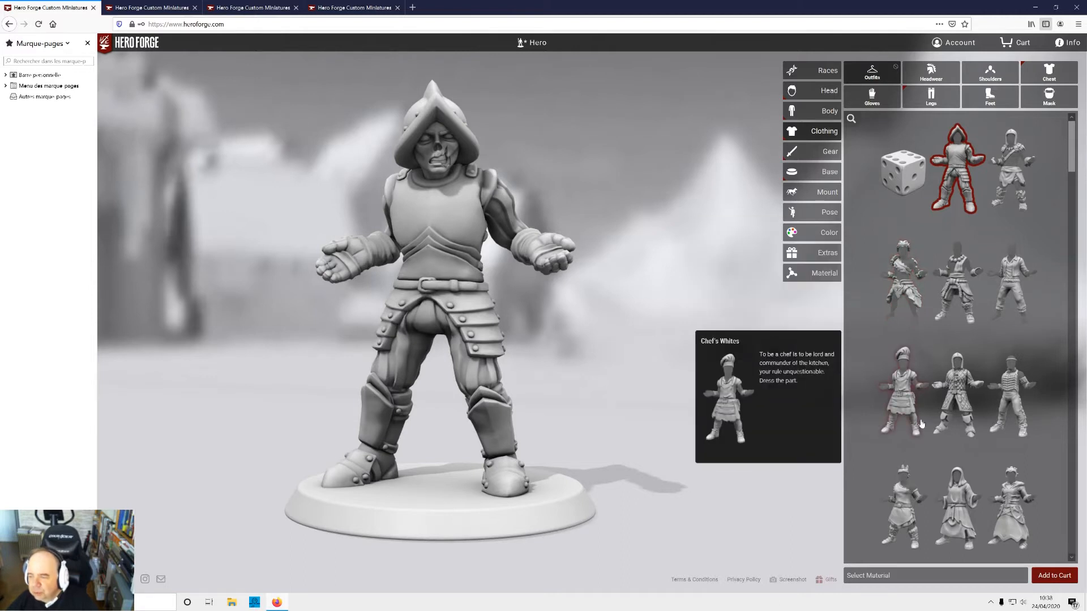
- Look through the catalogue of complete outfits, including Half Plate, Dragon Knight and Blackguard Plate
{"action": "scroll", "coordinate": [997, 203], "scroll_direction": "down", "scroll_amount": 3}
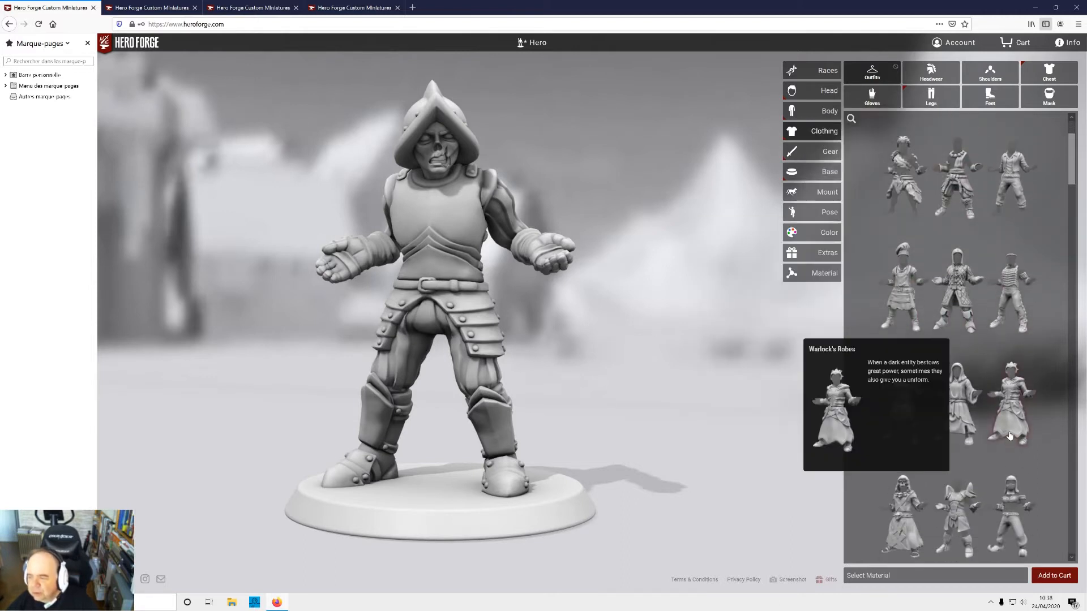
{"action": "scroll", "coordinate": [1010, 436], "scroll_direction": "down", "scroll_amount": 3}
{"action": "scroll", "coordinate": [970, 491], "scroll_direction": "down", "scroll_amount": 3}
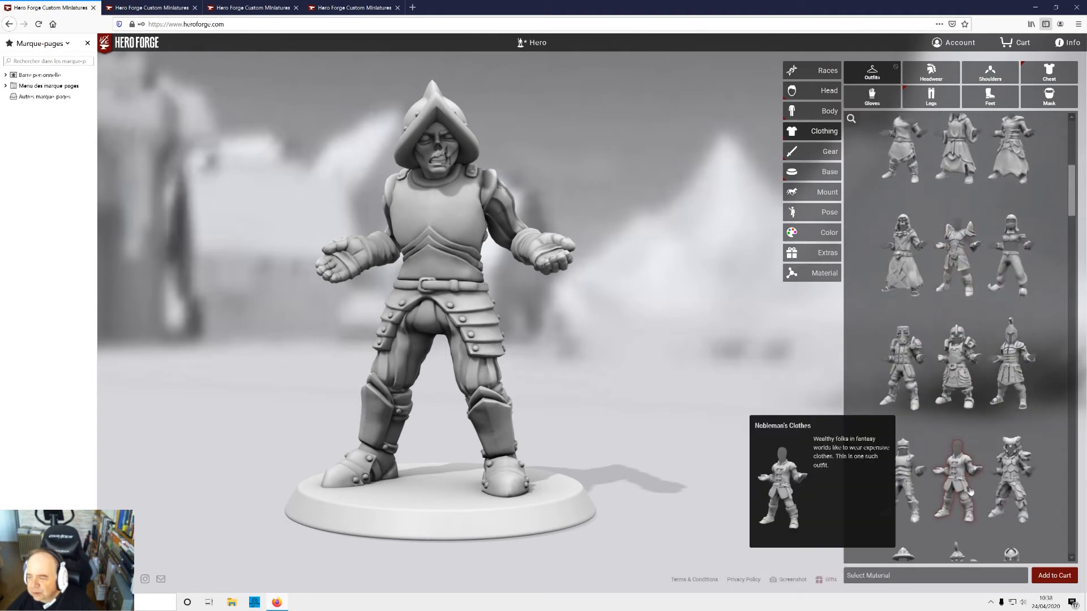
{"action": "scroll", "coordinate": [966, 496], "scroll_direction": "down", "scroll_amount": 2}
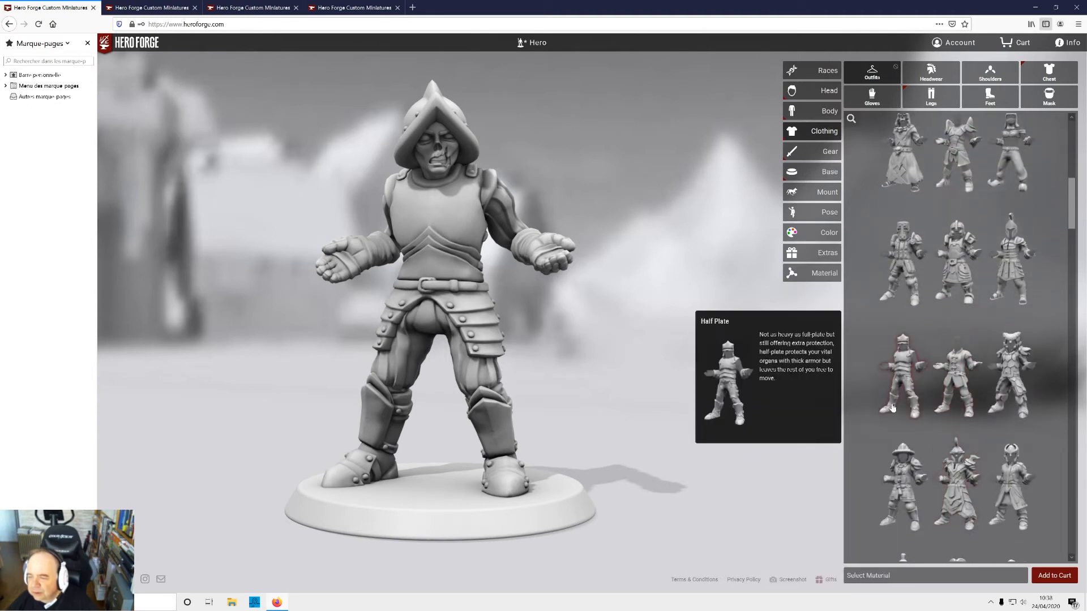
{"action": "scroll", "coordinate": [893, 407], "scroll_direction": "down", "scroll_amount": 6}
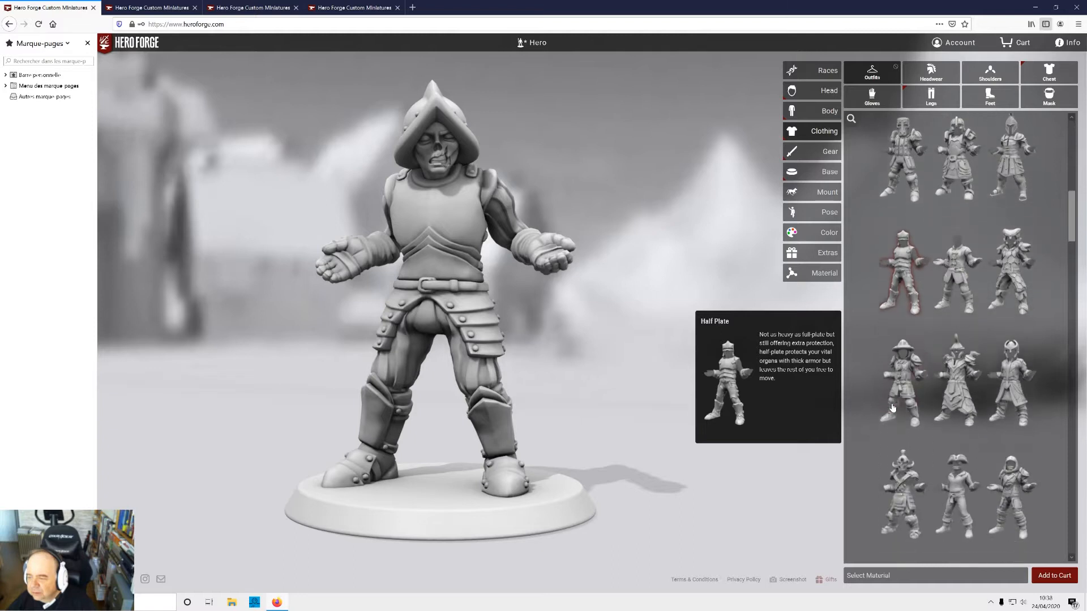
{"action": "scroll", "coordinate": [893, 408], "scroll_direction": "down", "scroll_amount": 3}
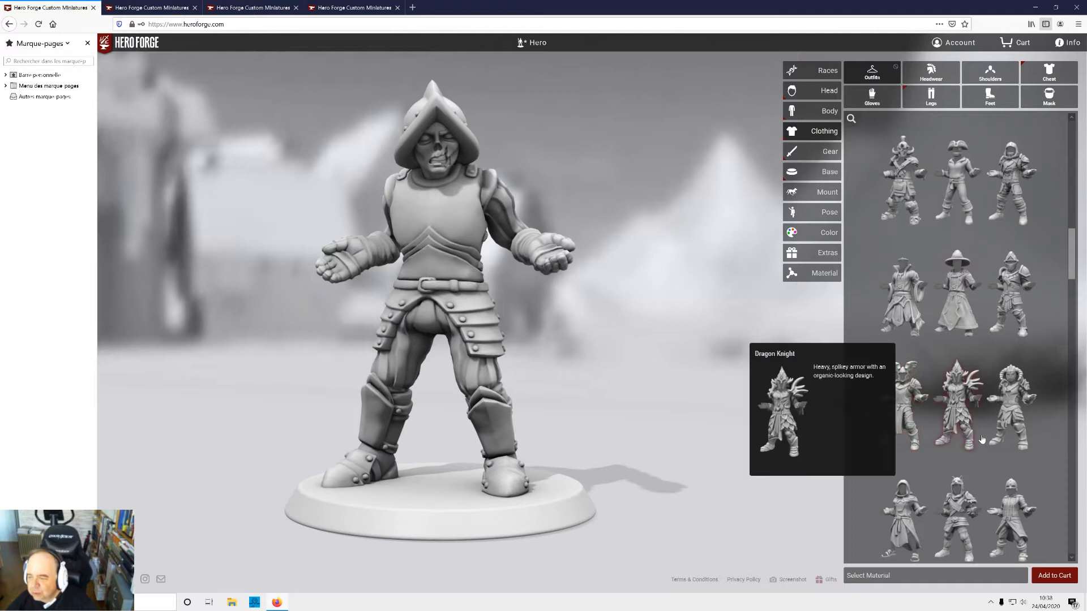
{"action": "scroll", "coordinate": [996, 407], "scroll_direction": "up", "scroll_amount": 6}
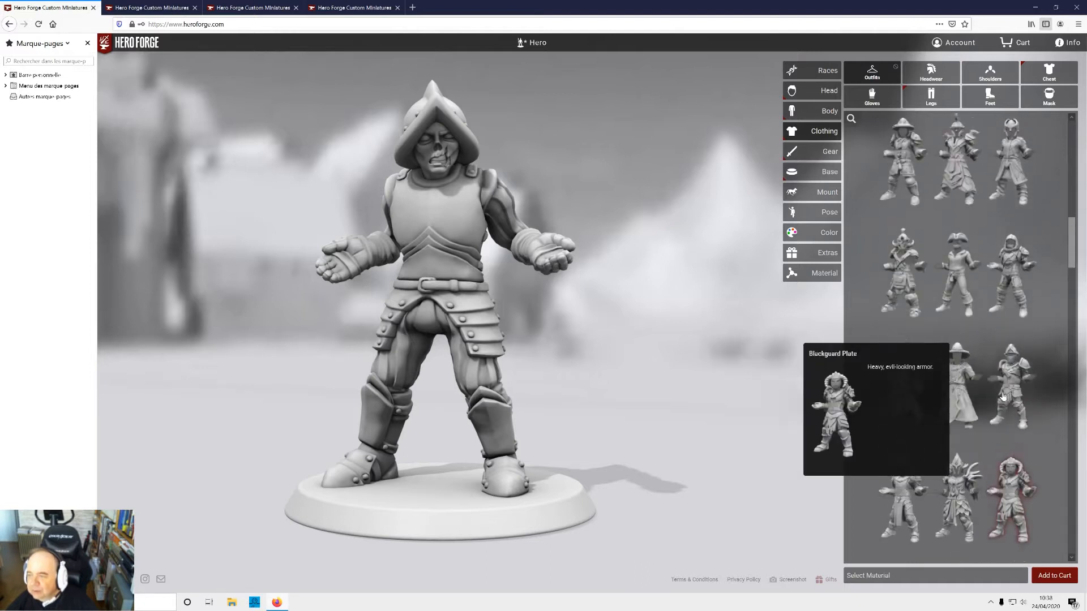
{"action": "scroll", "coordinate": [1004, 396], "scroll_direction": "up", "scroll_amount": 5}
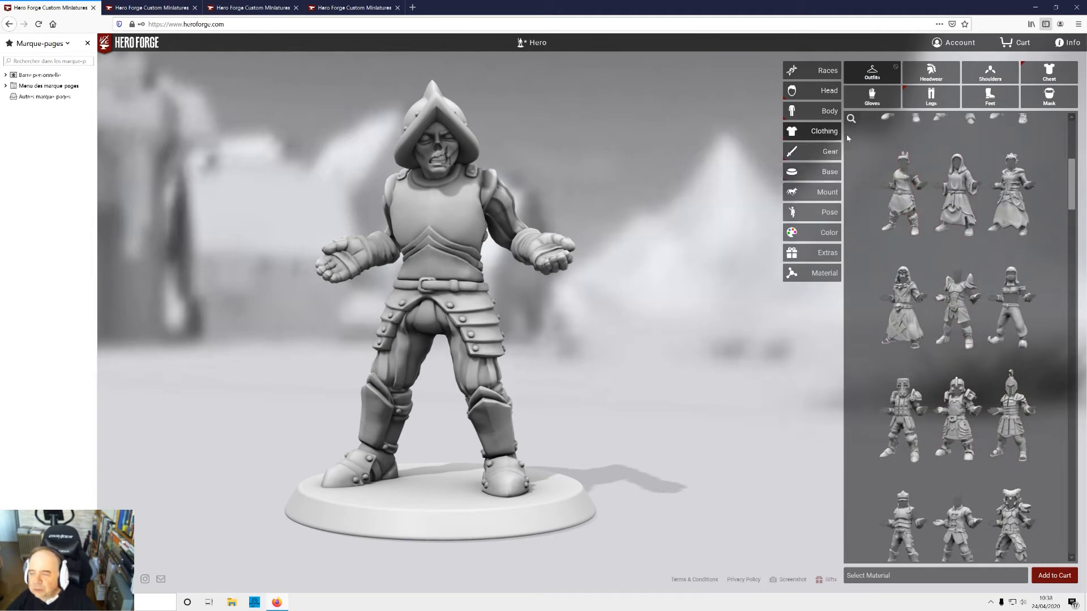
{"action": "scroll", "coordinate": [904, 230], "scroll_direction": "up", "scroll_amount": 1}
{"action": "scroll", "coordinate": [904, 230], "scroll_direction": "up", "scroll_amount": 5}
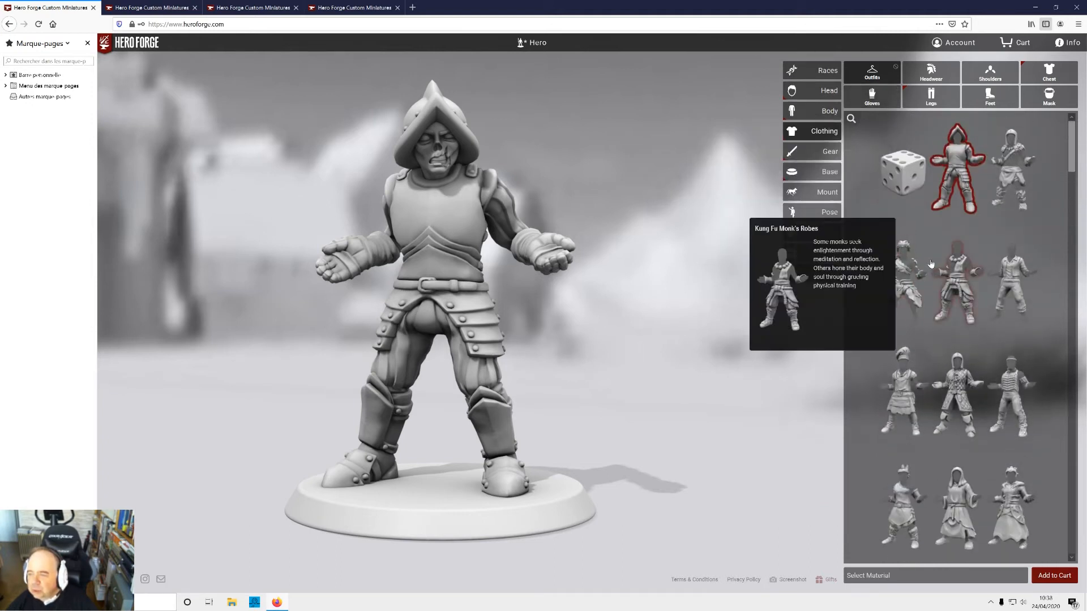
- Randomize the Hero miniature's outfit twice
{"action": "left_click", "coordinate": [904, 176]}
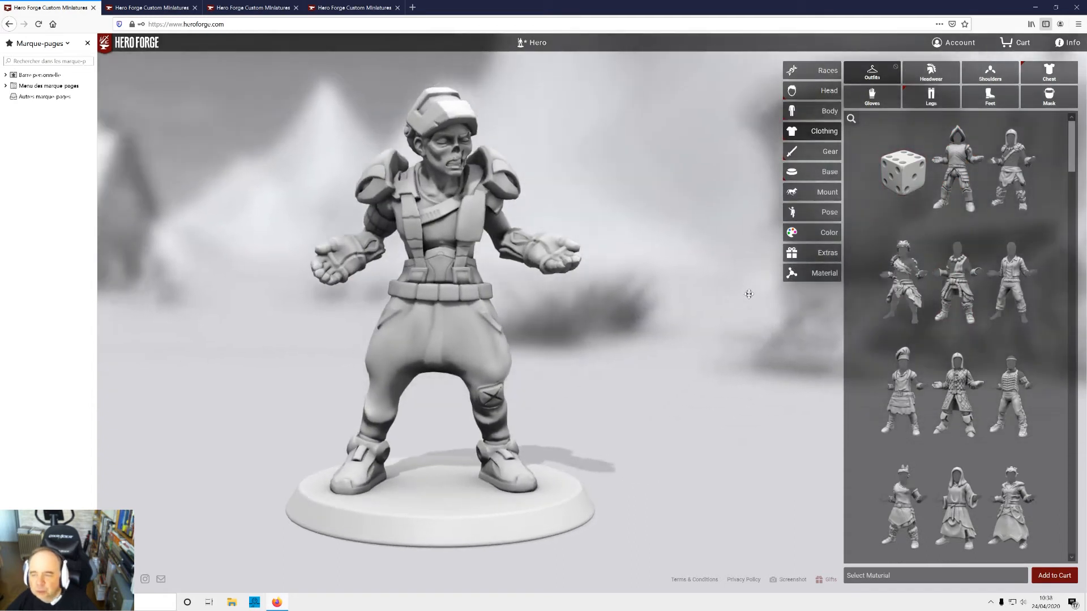
{"action": "left_click", "coordinate": [899, 178]}
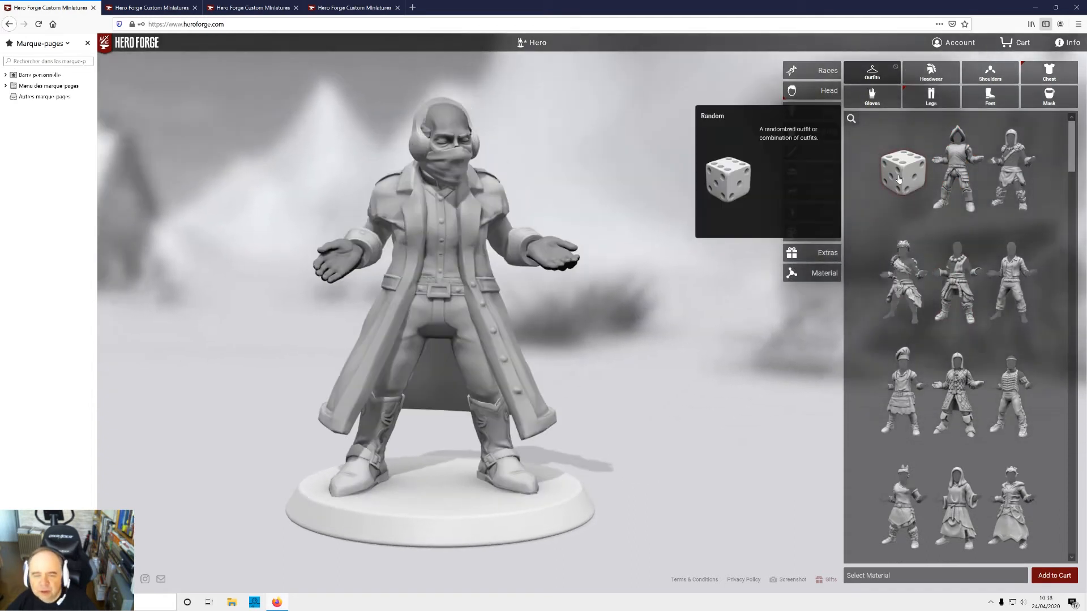
- Randomize the Hero miniature's outfit several more times
{"action": "left_click", "coordinate": [898, 179]}
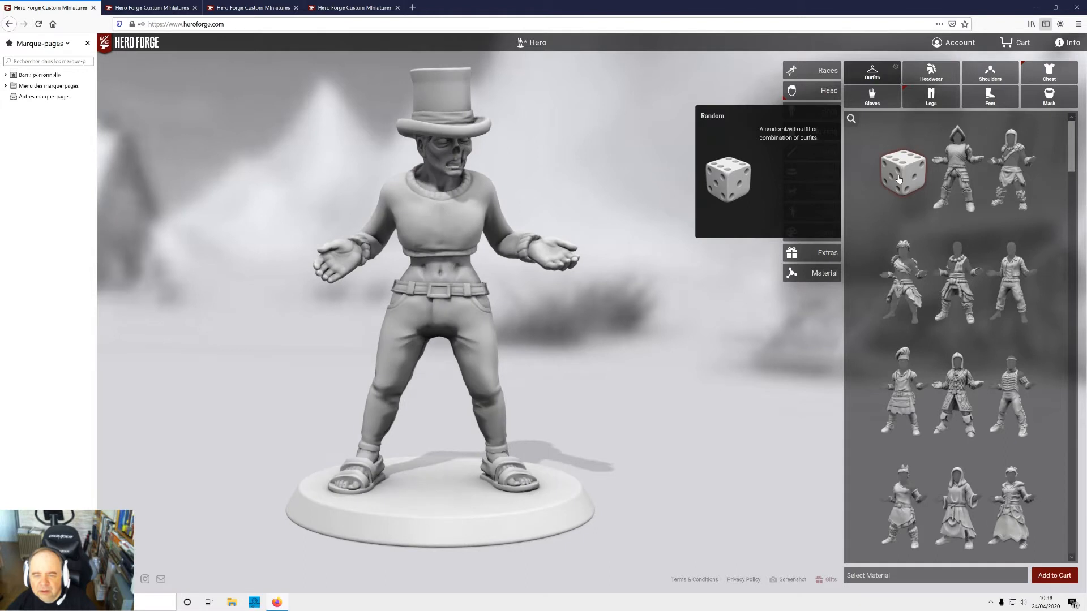
{"action": "left_click", "coordinate": [898, 179]}
{"action": "left_click", "coordinate": [899, 179]}
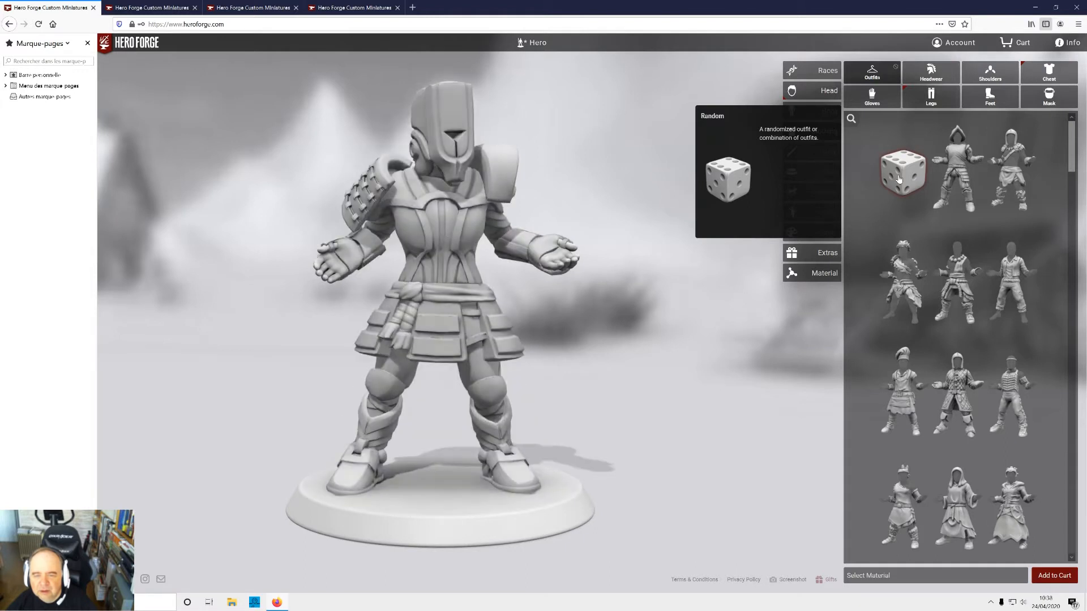
{"action": "left_click", "coordinate": [899, 178]}
{"action": "left_click", "coordinate": [899, 179]}
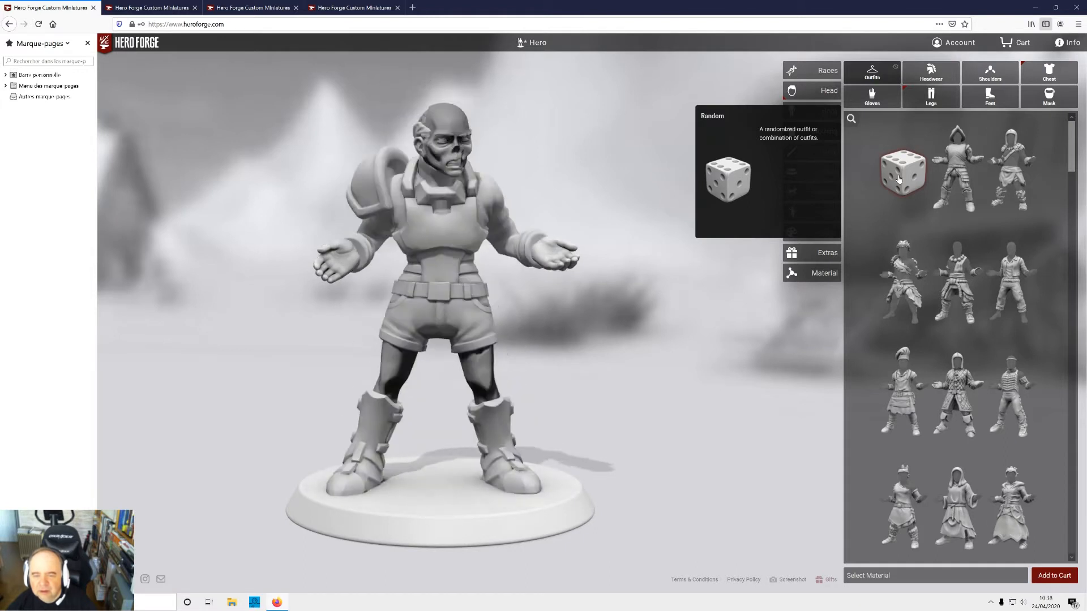
- Dress the miniature in the hooded barbarian-style outfit with ragged shoulders, diagonal chest strap and draped skirt
{"action": "left_click", "coordinate": [908, 273]}
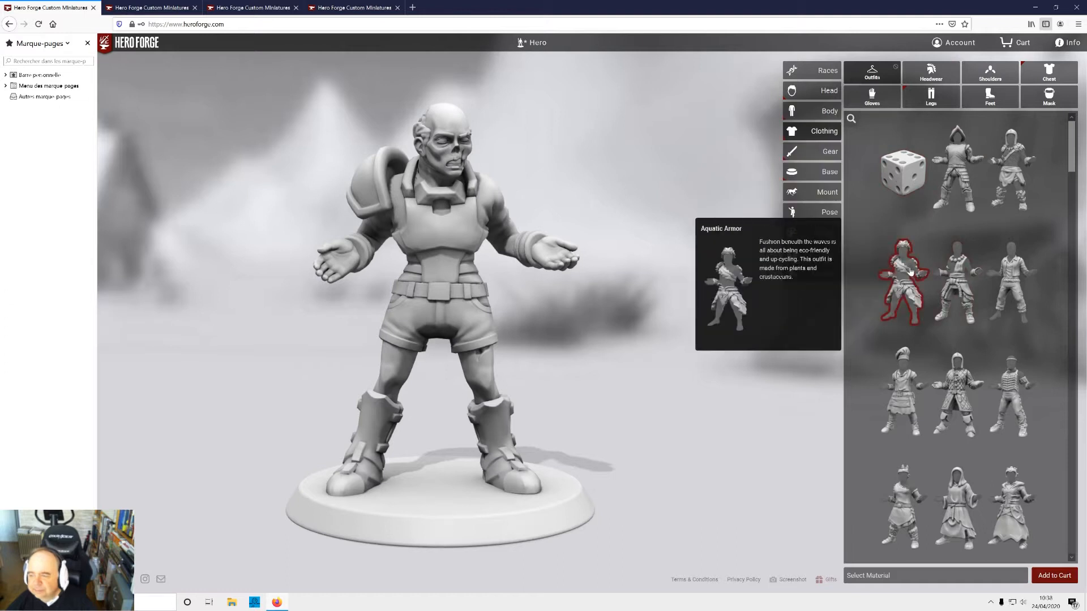
{"action": "left_click", "coordinate": [1020, 178]}
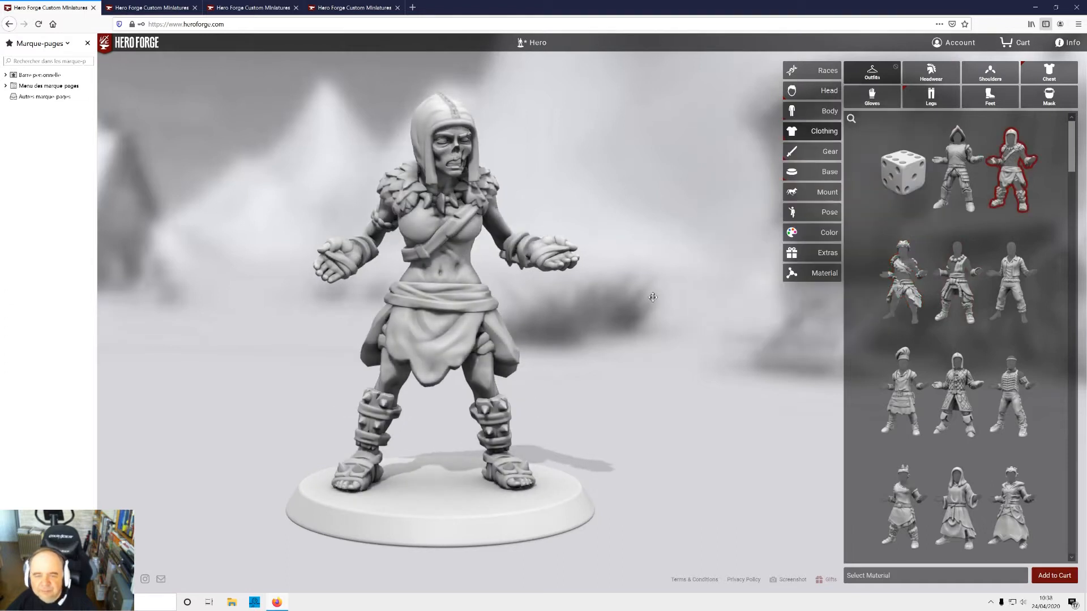
{"action": "left_click_drag", "start_coordinate": [659, 293], "coordinate": [670, 292]}
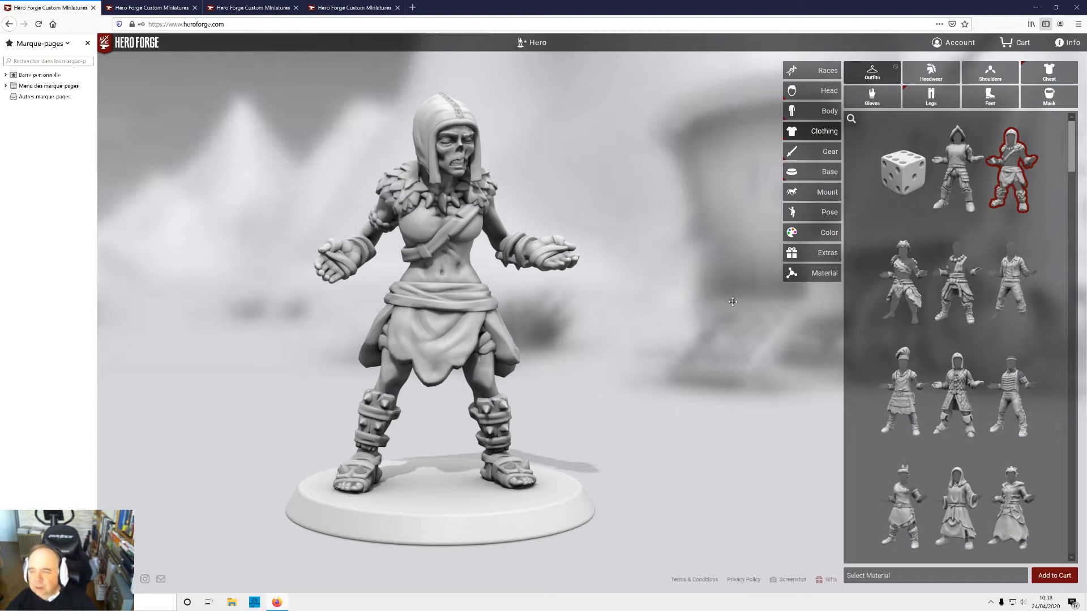
- Look through the miniature's color options, from the race and theme schemes and decals to the skin paint palette
{"action": "left_click", "coordinate": [815, 232]}
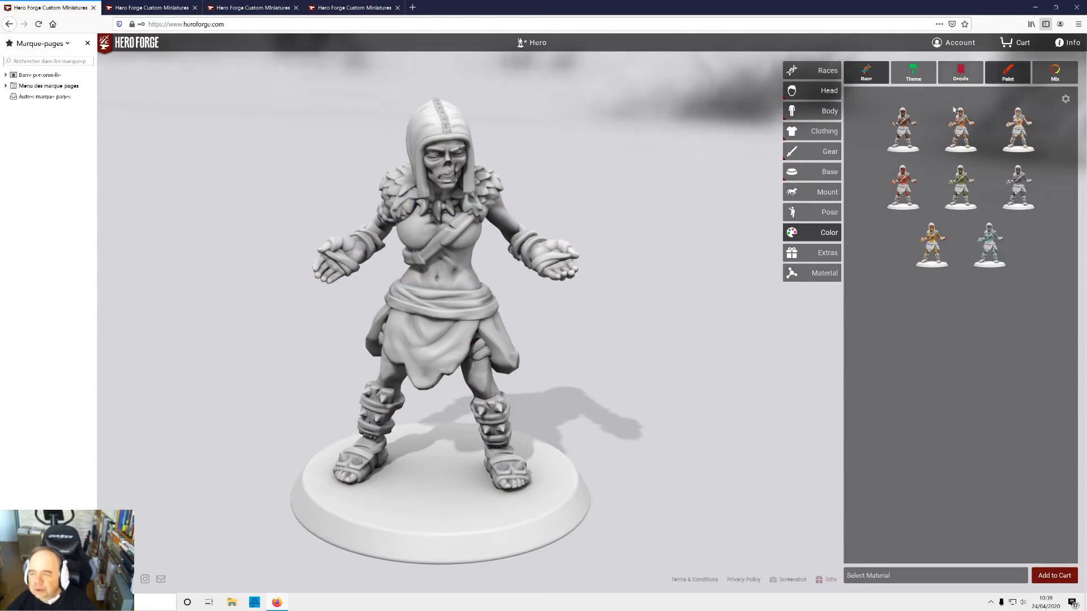
{"action": "left_click", "coordinate": [922, 81]}
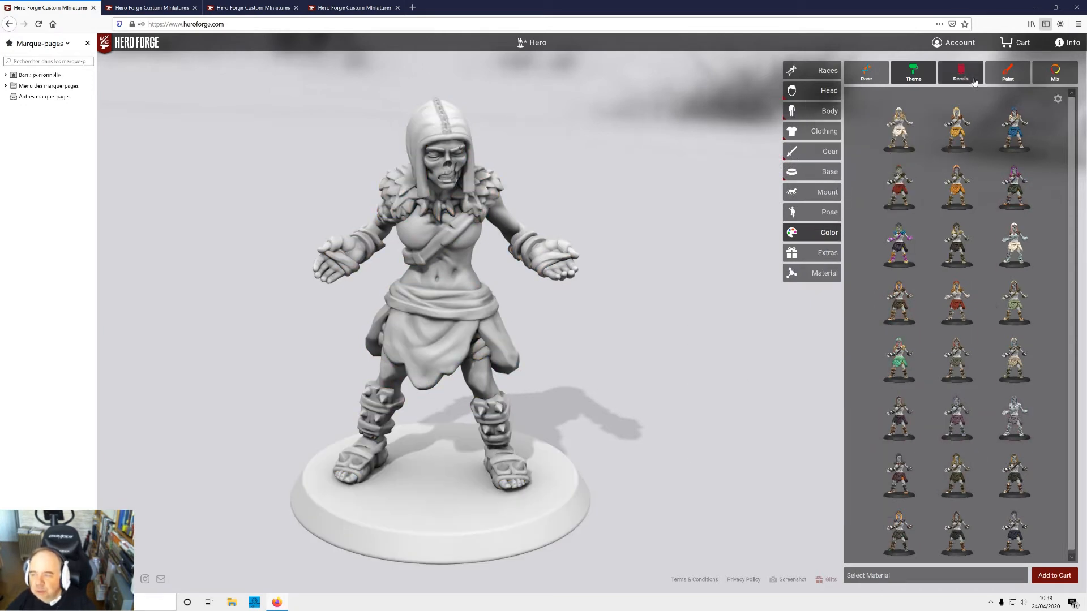
{"action": "left_click", "coordinate": [975, 85]}
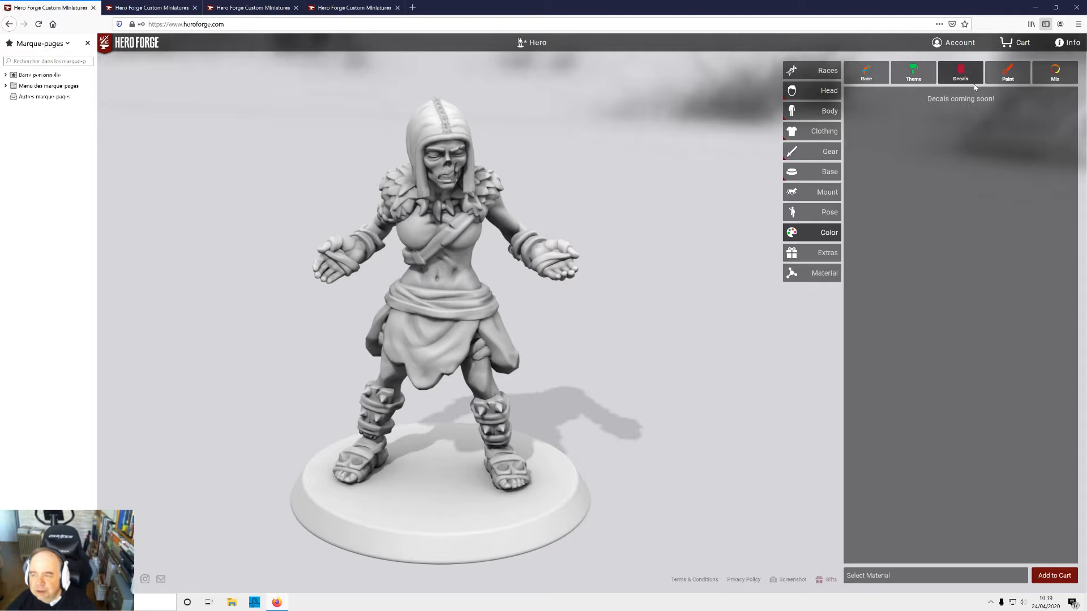
{"action": "left_click", "coordinate": [1007, 72]}
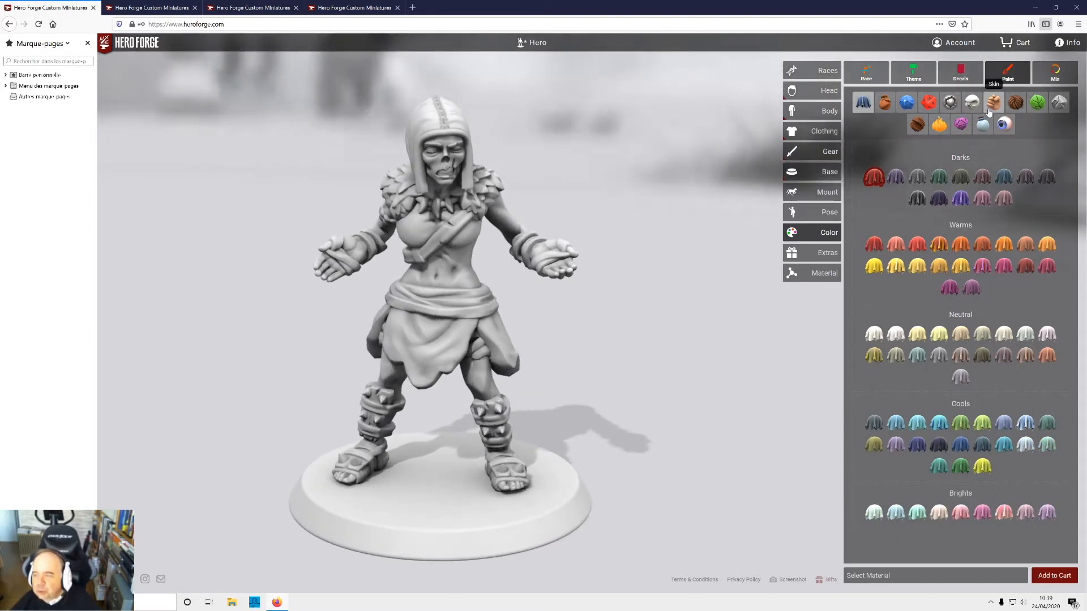
{"action": "left_click", "coordinate": [986, 108]}
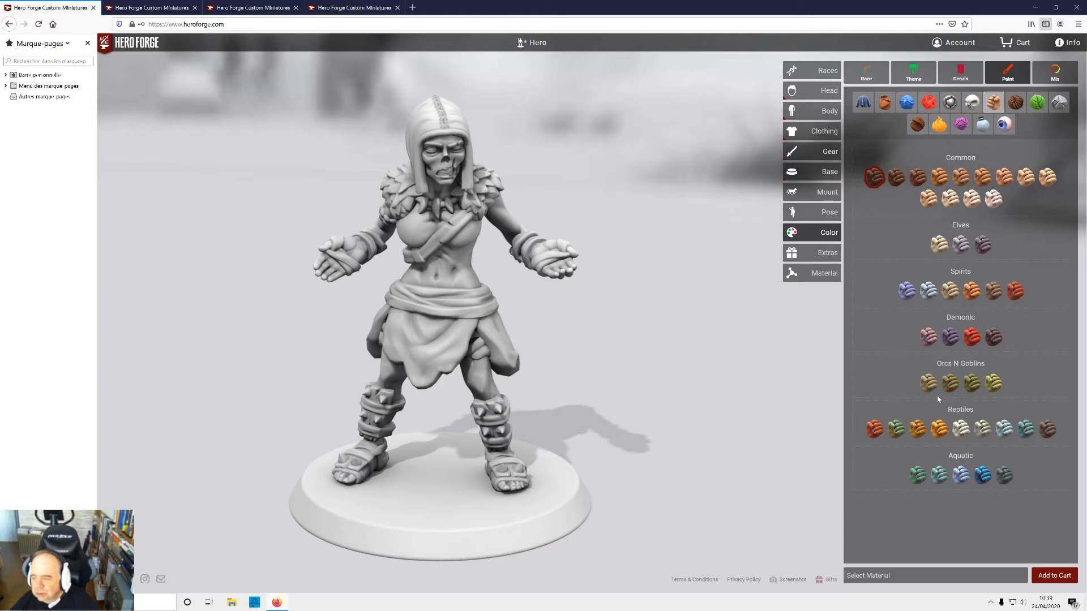
- Paint the torso, arms, legs and hands with the green Reptiles skin color and check the result around the figure
{"action": "left_click", "coordinate": [891, 432]}
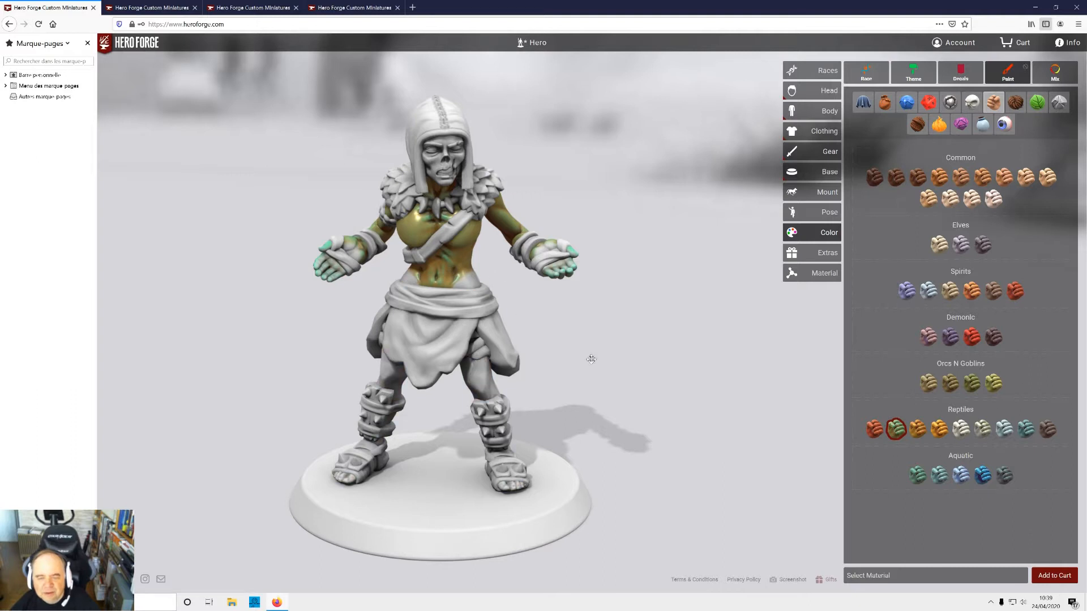
{"action": "left_click", "coordinate": [485, 375]}
{"action": "left_click_drag", "start_coordinate": [625, 408], "coordinate": [568, 360]}
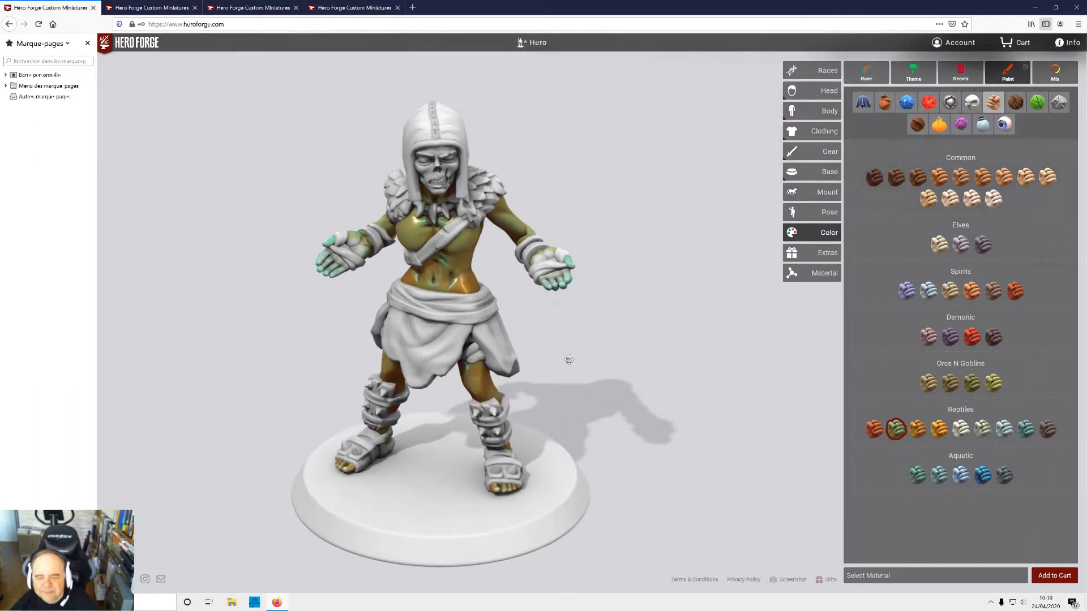
{"action": "left_click", "coordinate": [559, 286]}
{"action": "left_click_drag", "start_coordinate": [683, 334], "coordinate": [595, 344]}
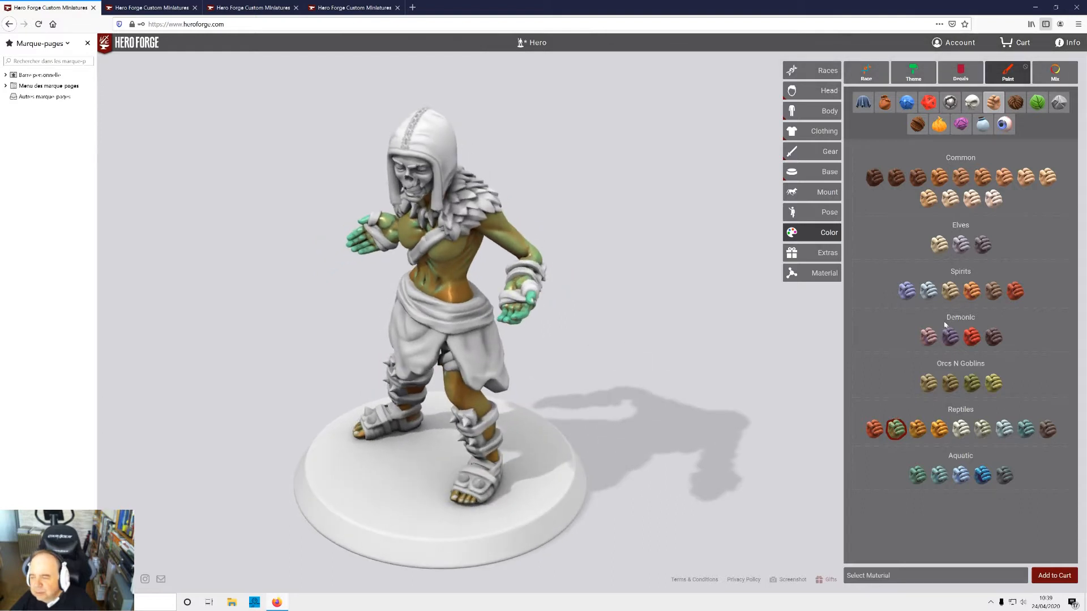
- Repaint the body's skin with the first Orcs N Goblins color and apply skin paint to the face too
{"action": "left_click", "coordinate": [929, 383]}
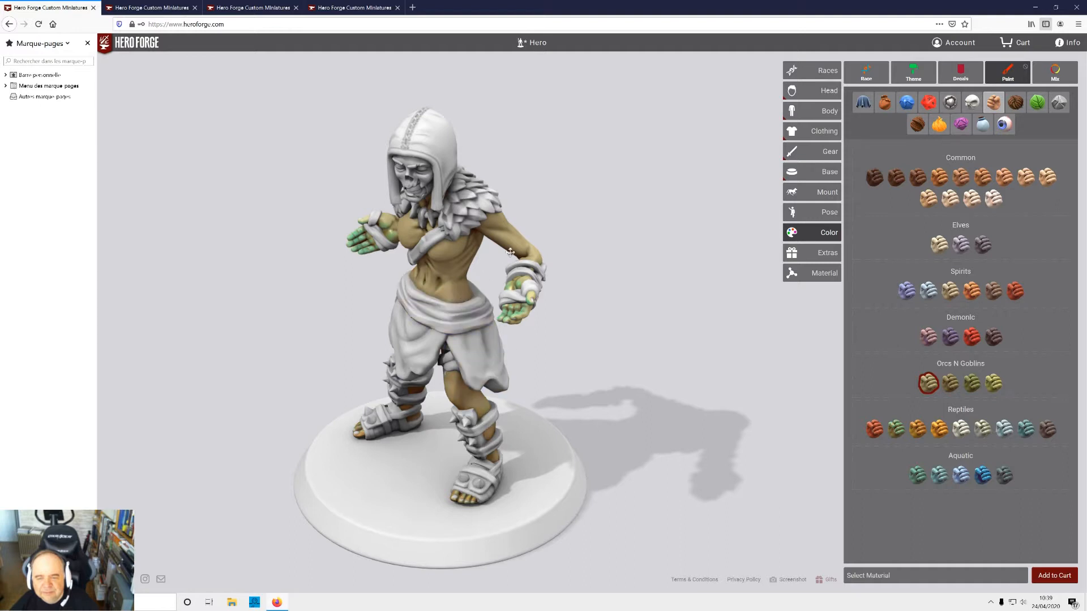
{"action": "left_click_drag", "start_coordinate": [685, 358], "coordinate": [825, 323]}
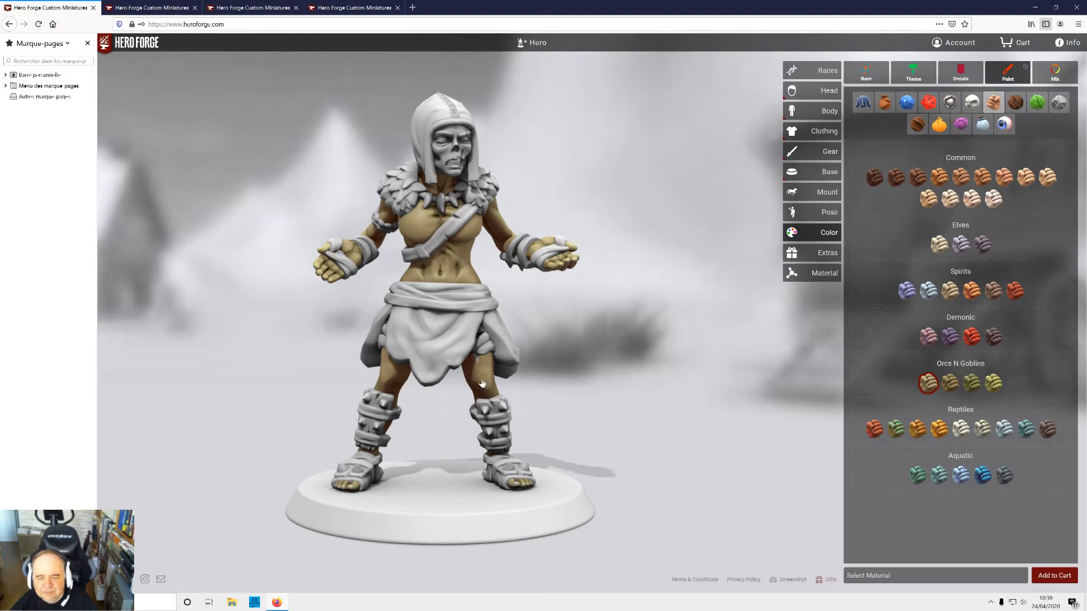
{"action": "left_click_drag", "start_coordinate": [491, 377], "coordinate": [664, 432]}
{"action": "left_click_drag", "start_coordinate": [592, 433], "coordinate": [282, 438]}
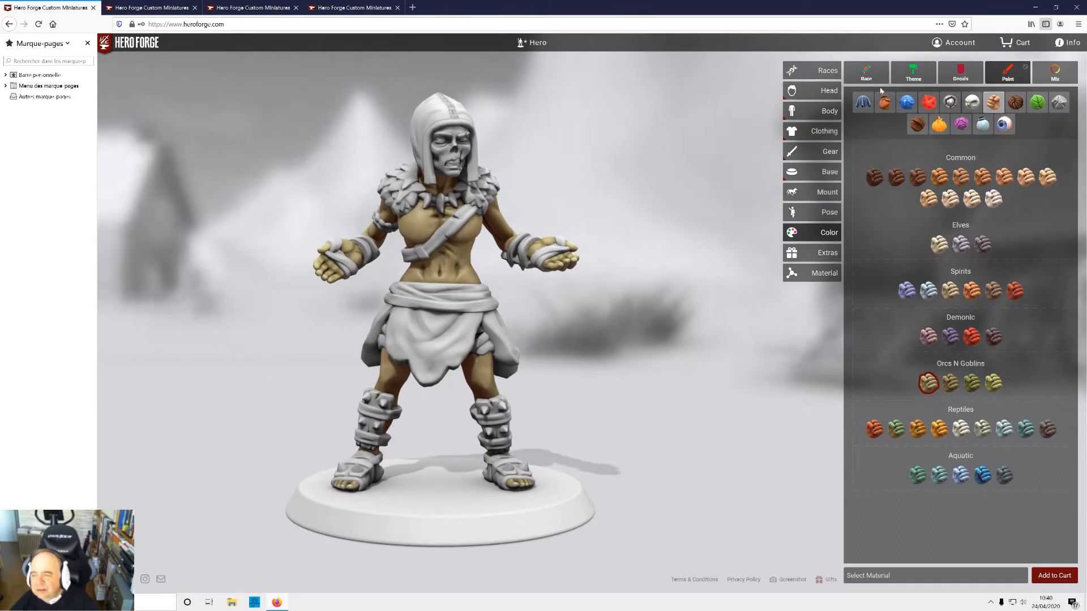
{"action": "left_click_drag", "start_coordinate": [767, 317], "coordinate": [464, 164]}
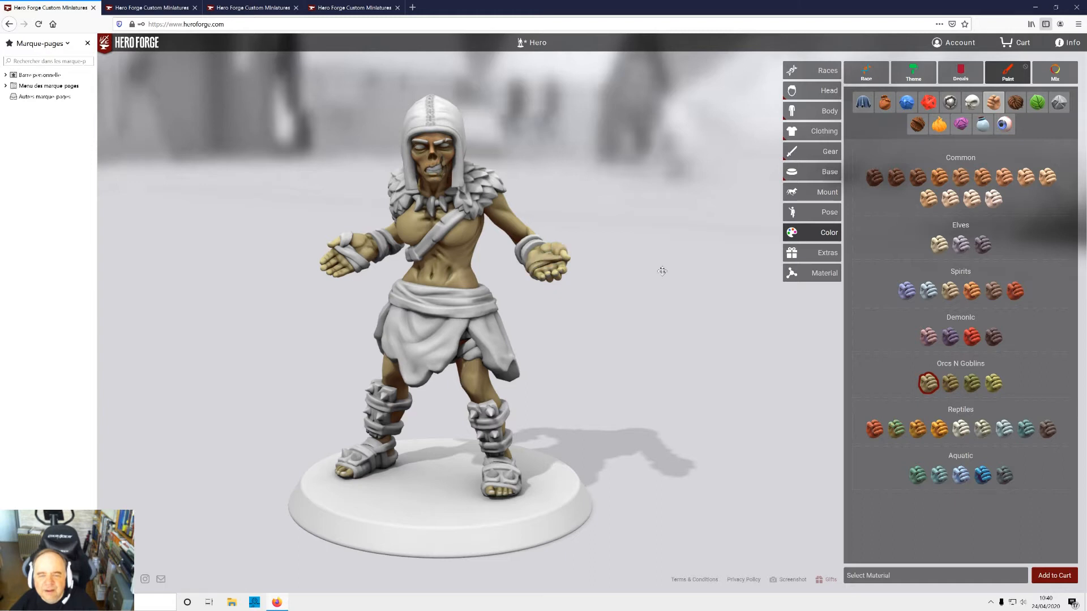
{"action": "left_click_drag", "start_coordinate": [660, 269], "coordinate": [782, 272]}
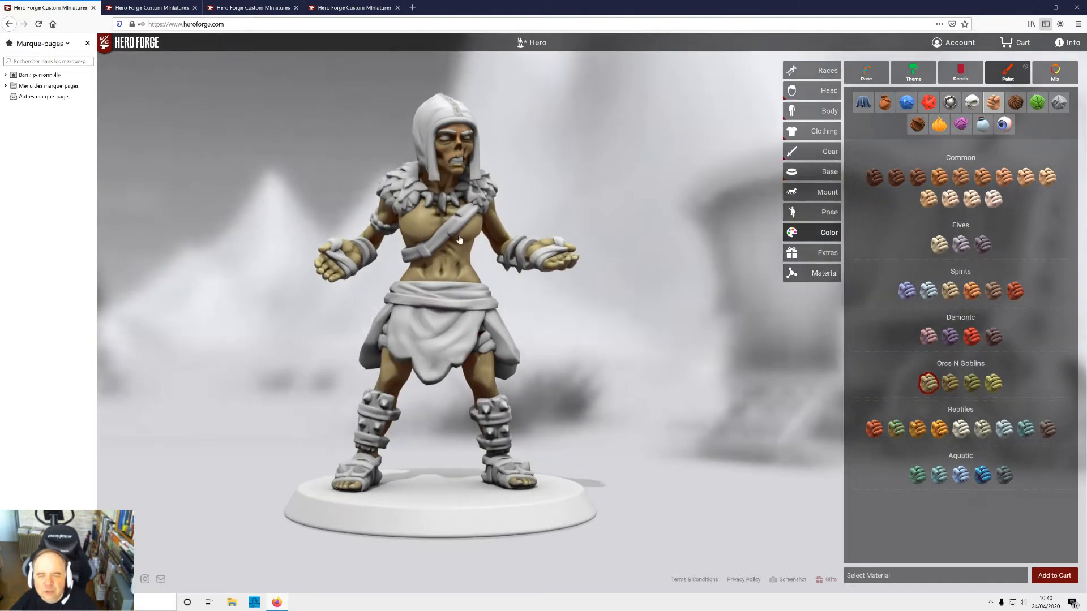
- Change the miniature's skin to the second Orcs N Goblins color and check it from behind and from the side
{"action": "left_click", "coordinate": [950, 382]}
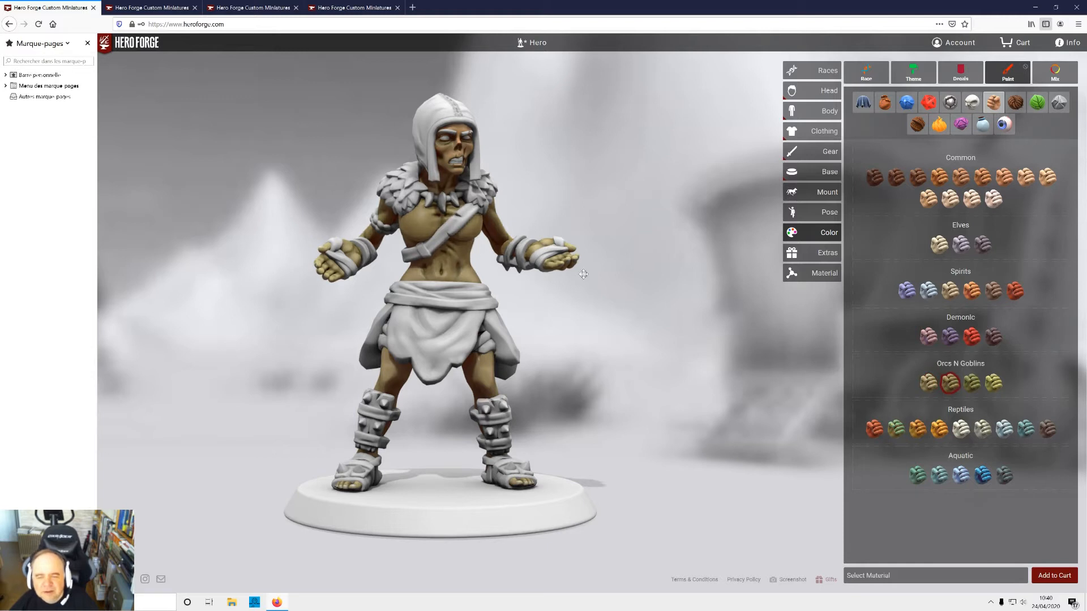
{"action": "left_click_drag", "start_coordinate": [565, 266], "coordinate": [193, 301]}
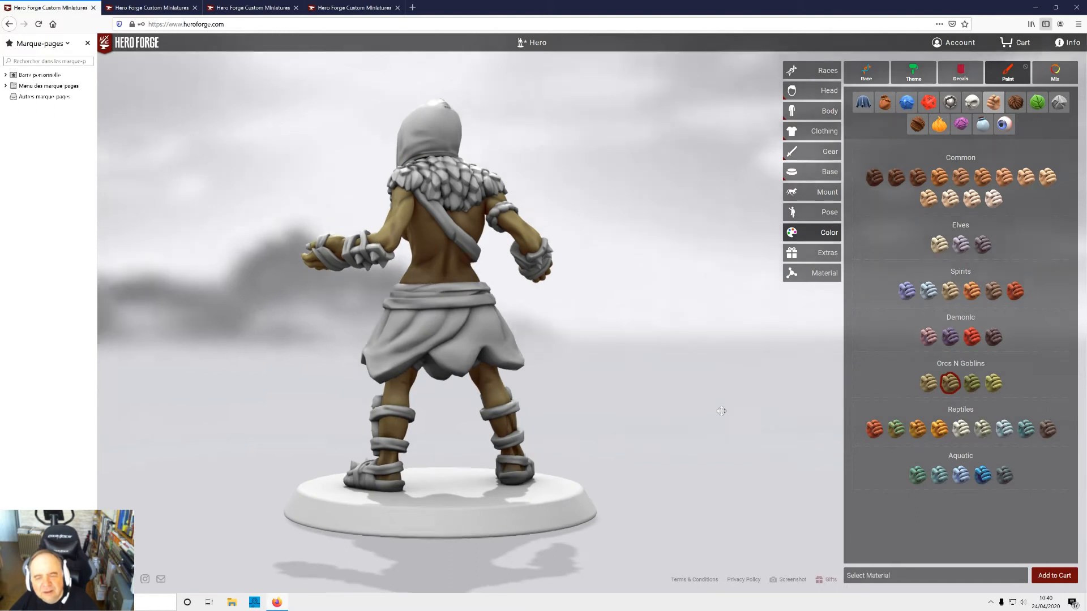
{"action": "left_click_drag", "start_coordinate": [492, 393], "coordinate": [494, 354]}
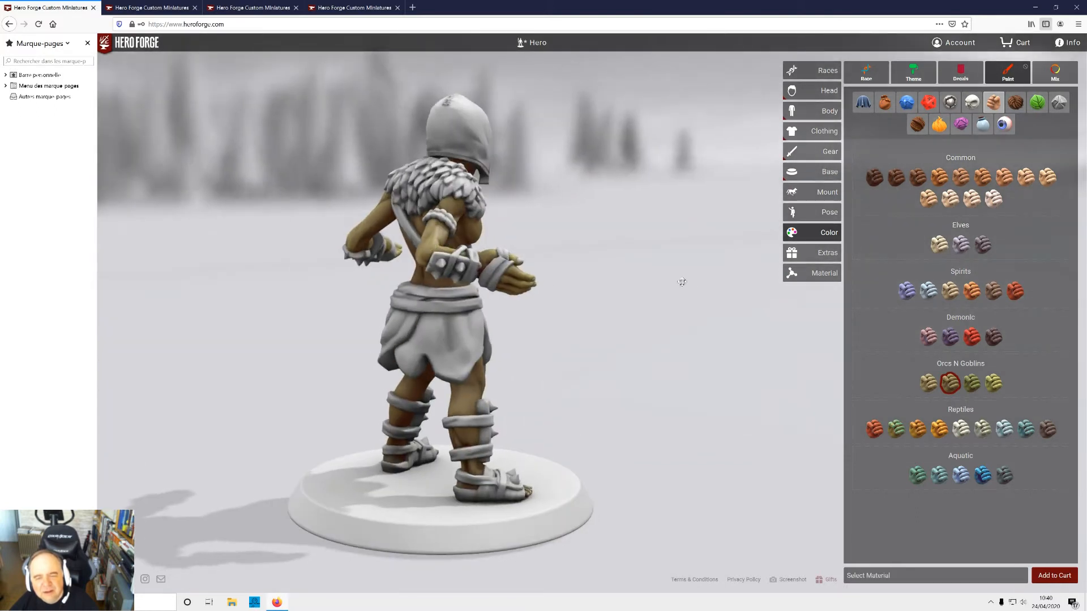
{"action": "left_click_drag", "start_coordinate": [682, 281], "coordinate": [538, 323]}
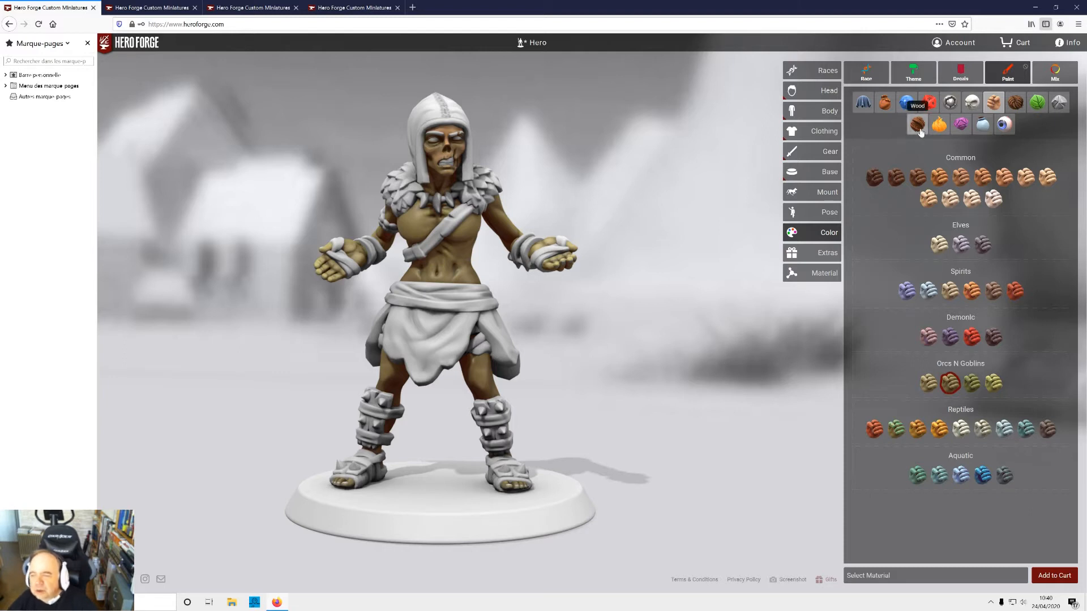
- Paint the front cloth of the skirt with the dark brown Neutral fabric color
{"action": "left_click", "coordinate": [862, 103]}
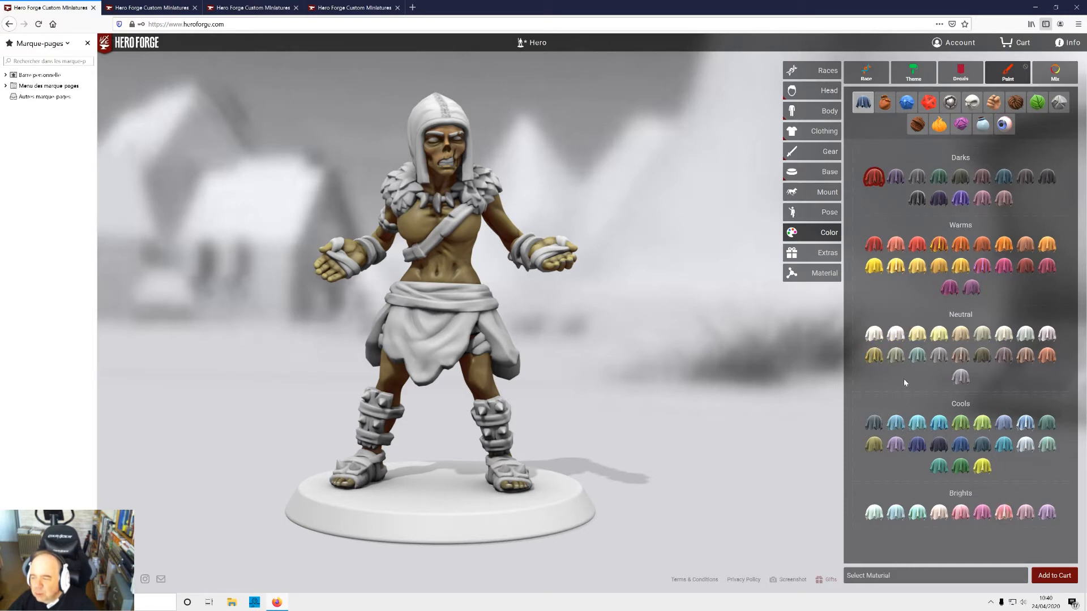
{"action": "left_click", "coordinate": [989, 358]}
{"action": "left_click", "coordinate": [435, 334]}
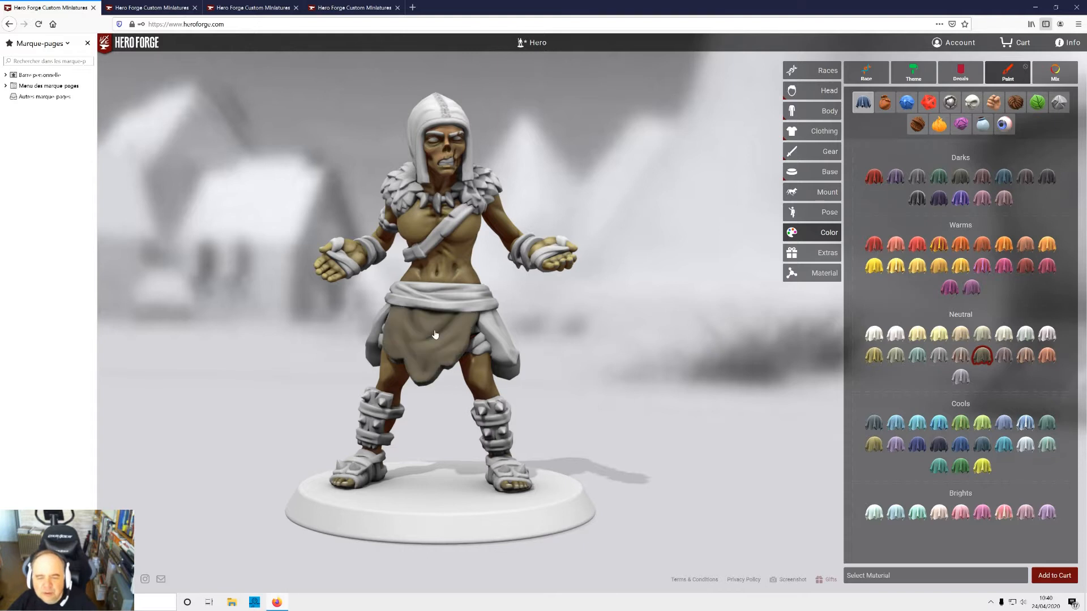
{"action": "left_click_drag", "start_coordinate": [521, 341], "coordinate": [809, 404]}
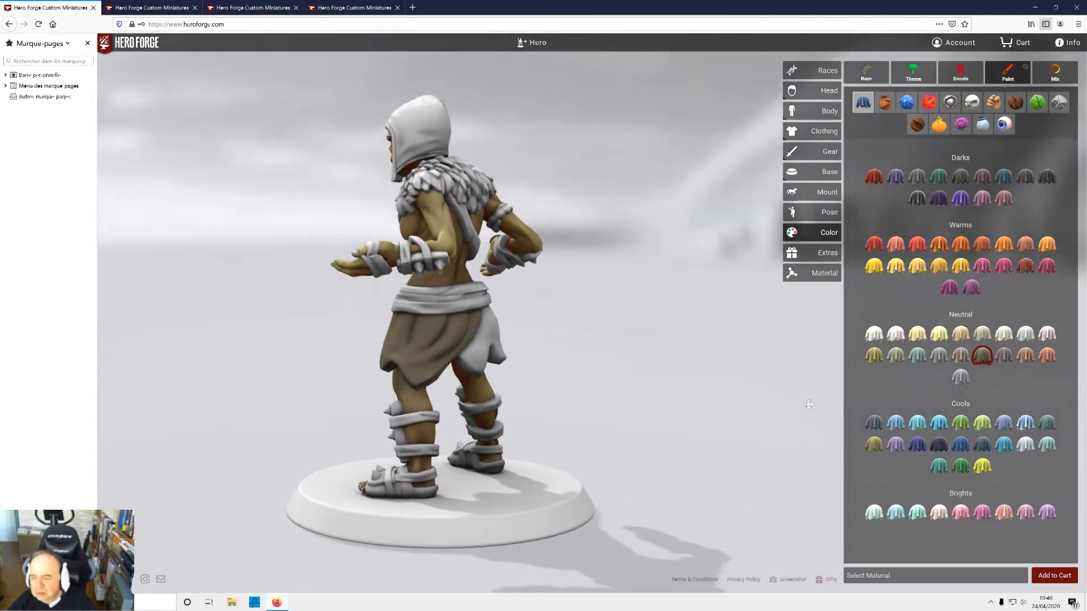
- Paint the front and back skirt cloths with the Darks red fabric color and the waist wrap with the first Warms red
{"action": "left_click", "coordinate": [874, 177]}
{"action": "left_click", "coordinate": [486, 343]}
{"action": "left_click", "coordinate": [447, 343]}
{"action": "left_click_drag", "start_coordinate": [685, 376], "coordinate": [512, 356]}
{"action": "left_click_drag", "start_coordinate": [620, 365], "coordinate": [521, 421]}
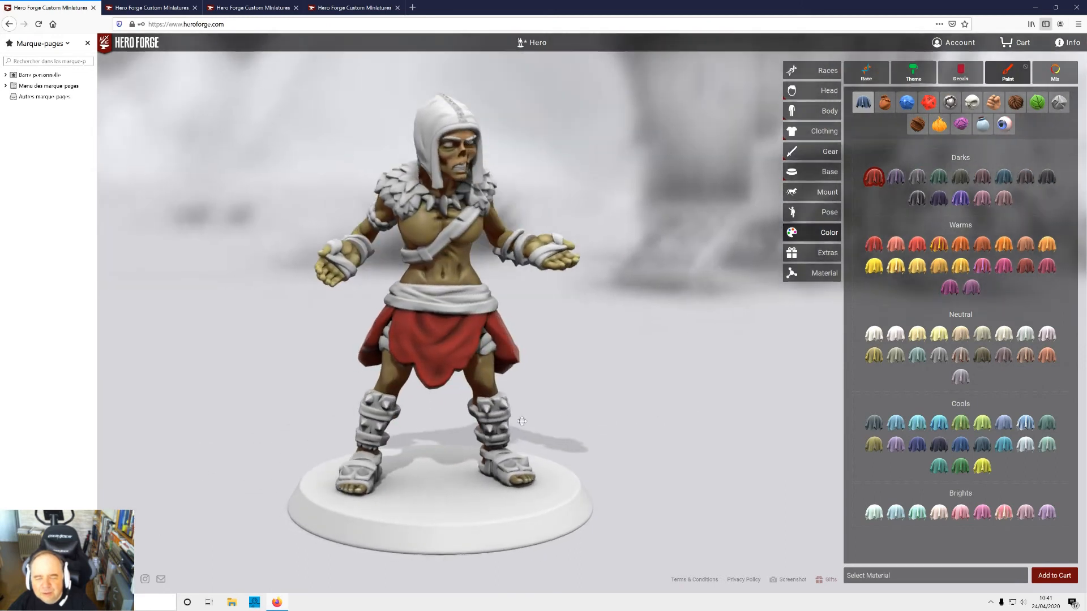
{"action": "left_click", "coordinate": [883, 245]}
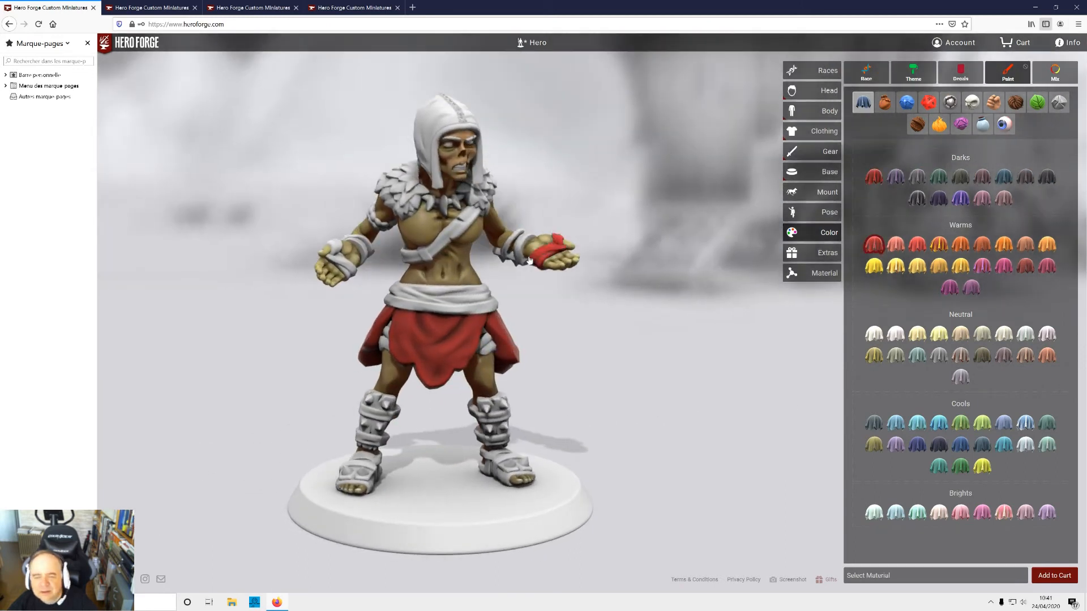
{"action": "left_click", "coordinate": [470, 308]}
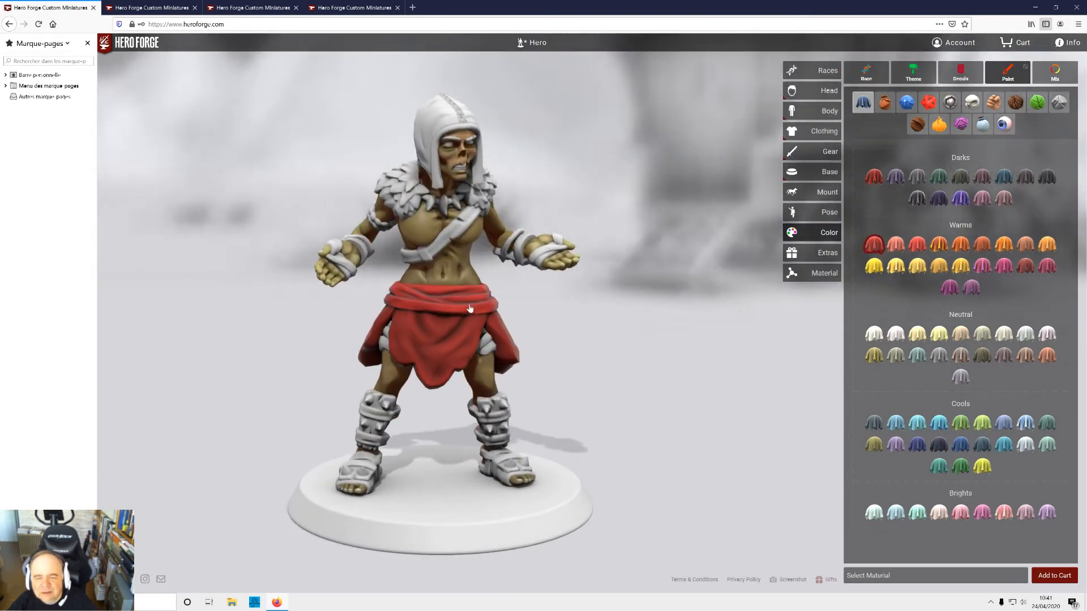
- Paint the soles of both sandals with the first Warms red, leaving the base unpainted
{"action": "left_click", "coordinate": [502, 480]}
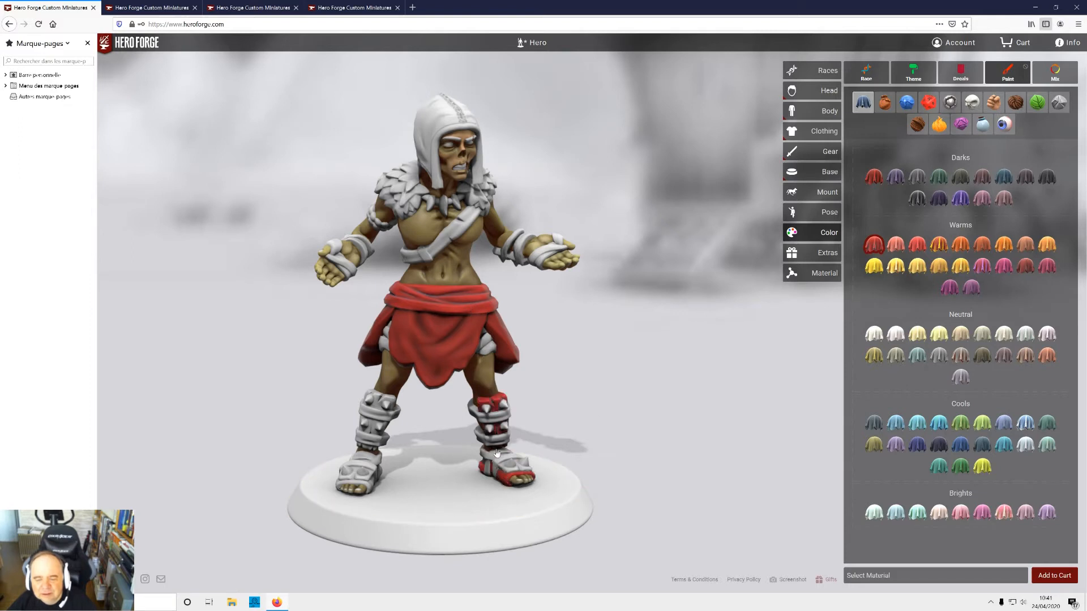
{"action": "left_click_drag", "start_coordinate": [676, 442], "coordinate": [326, 441]}
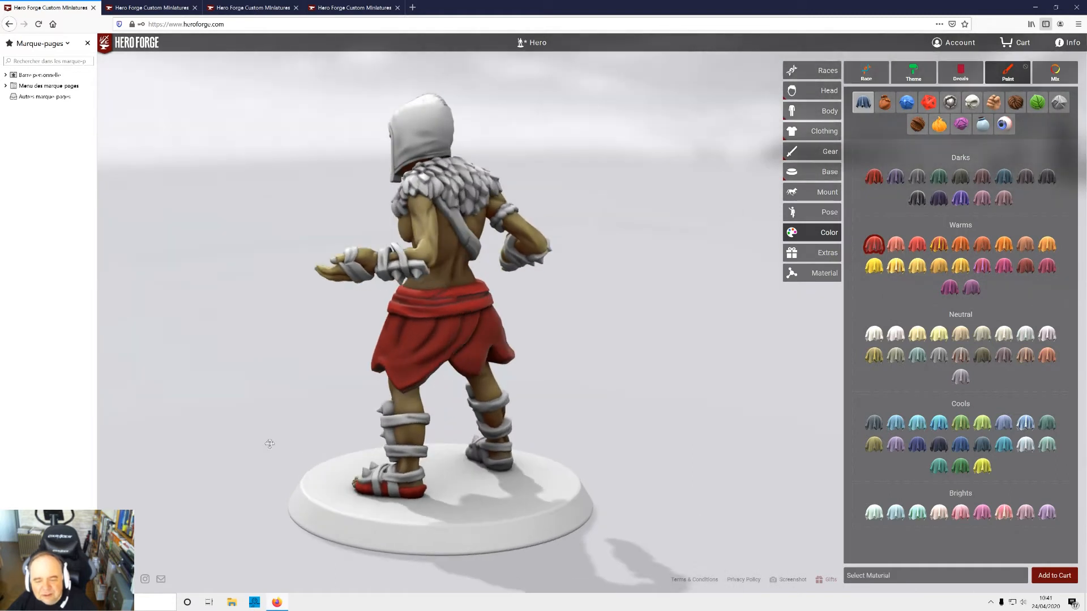
{"action": "left_click", "coordinate": [354, 510]}
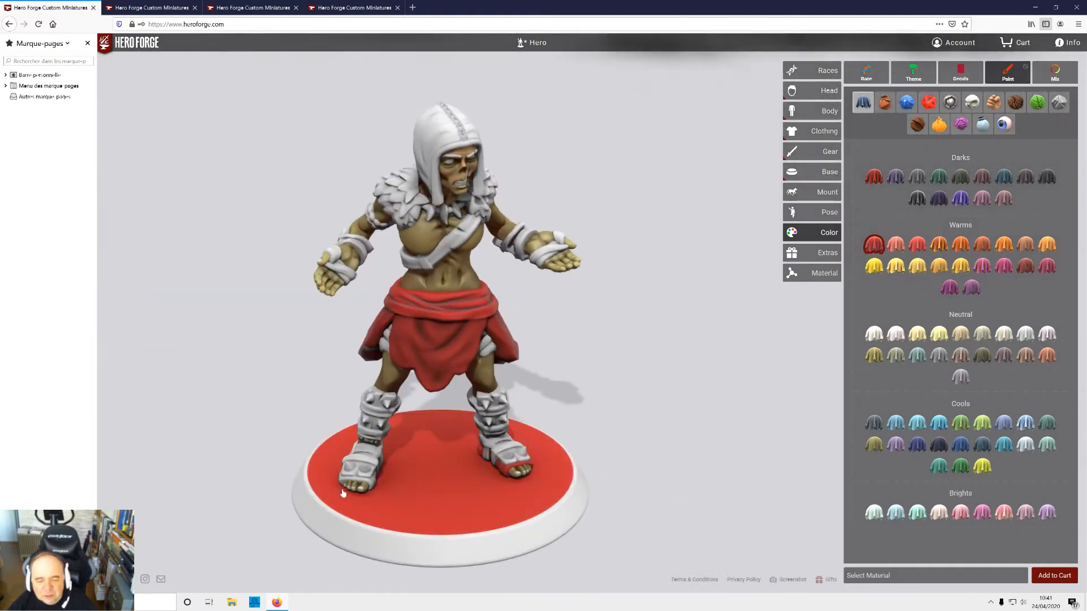
{"action": "left_click", "coordinate": [359, 481]}
{"action": "left_click_drag", "start_coordinate": [753, 387], "coordinate": [796, 446]}
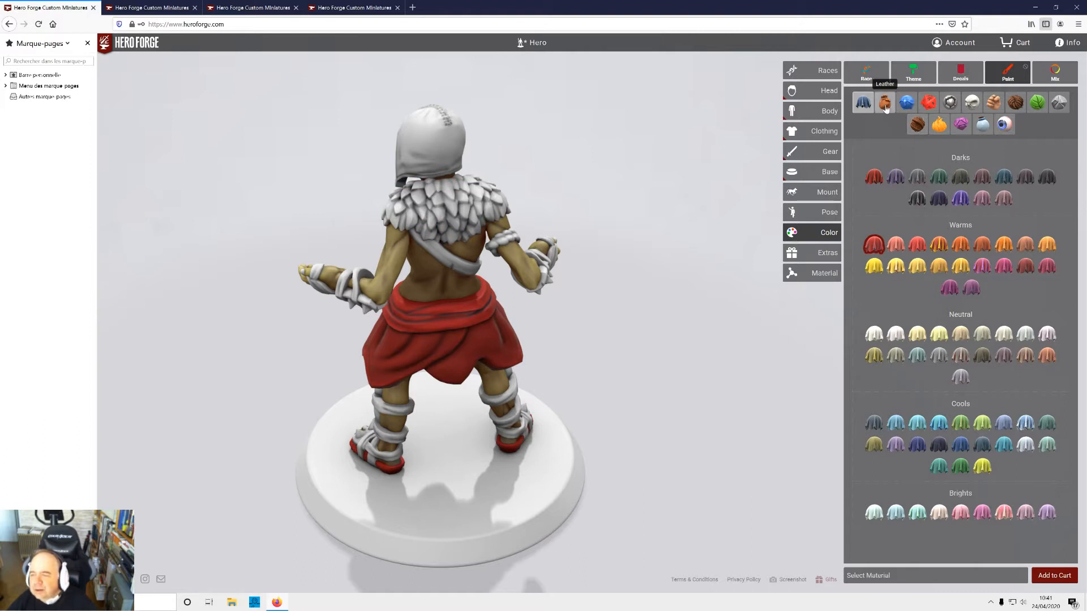
- Paint the feather mantle with the reddish Natural hair color, second in the third row, and check it from the front
{"action": "left_click", "coordinate": [1015, 102]}
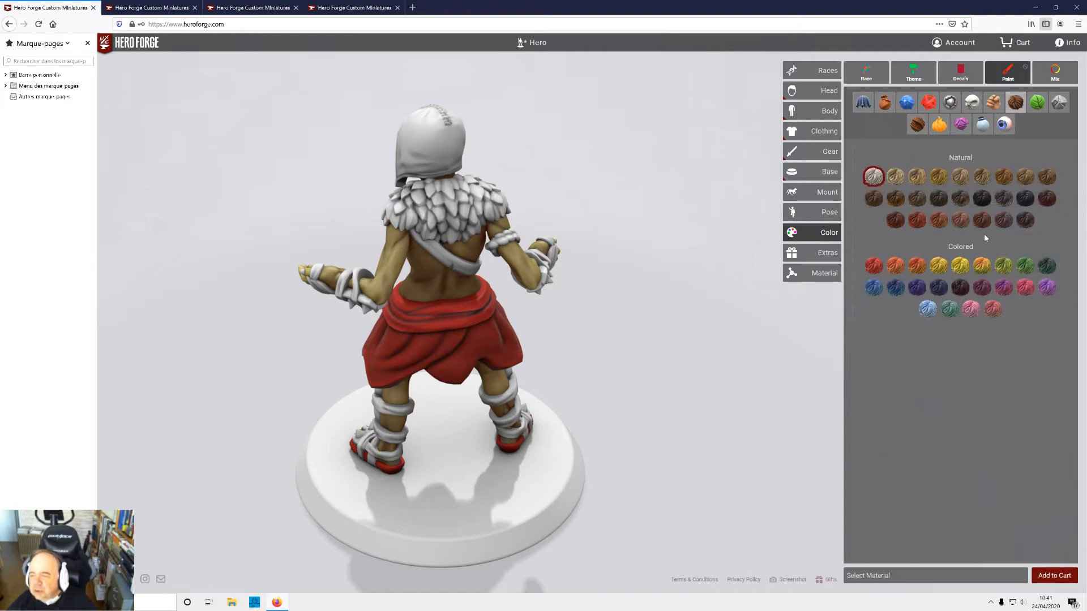
{"action": "left_click", "coordinate": [1025, 220]}
{"action": "left_click_drag", "start_coordinate": [632, 292], "coordinate": [642, 300]}
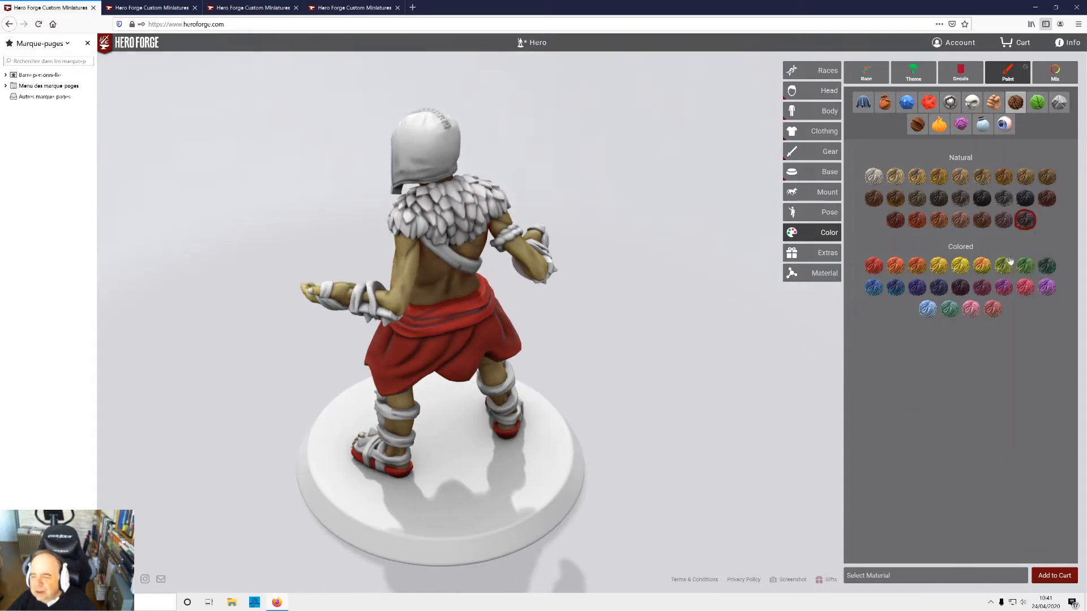
{"action": "left_click", "coordinate": [913, 223]}
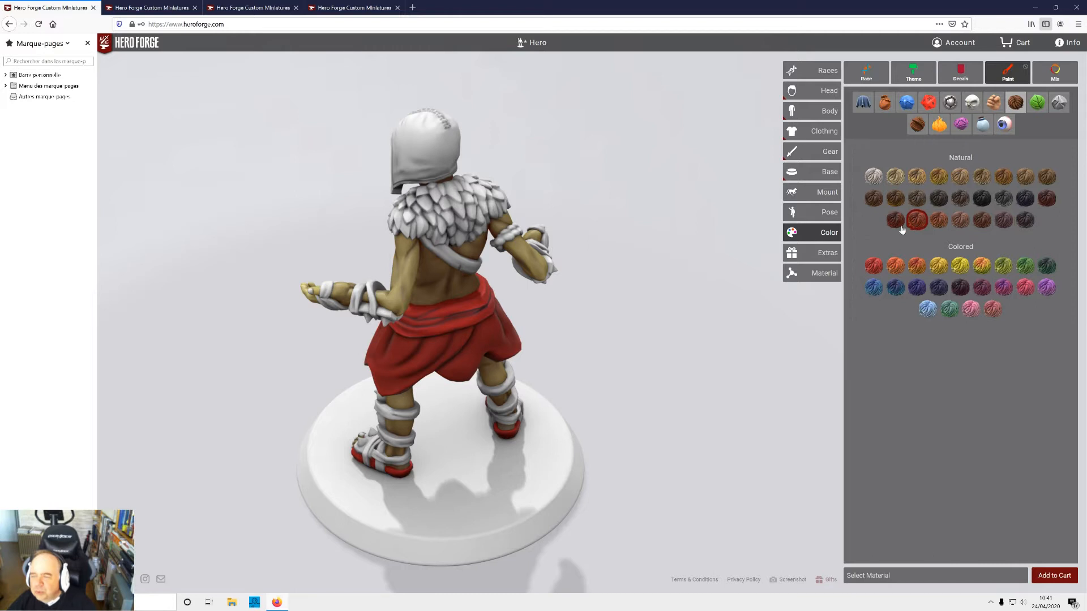
{"action": "left_click", "coordinate": [442, 232]}
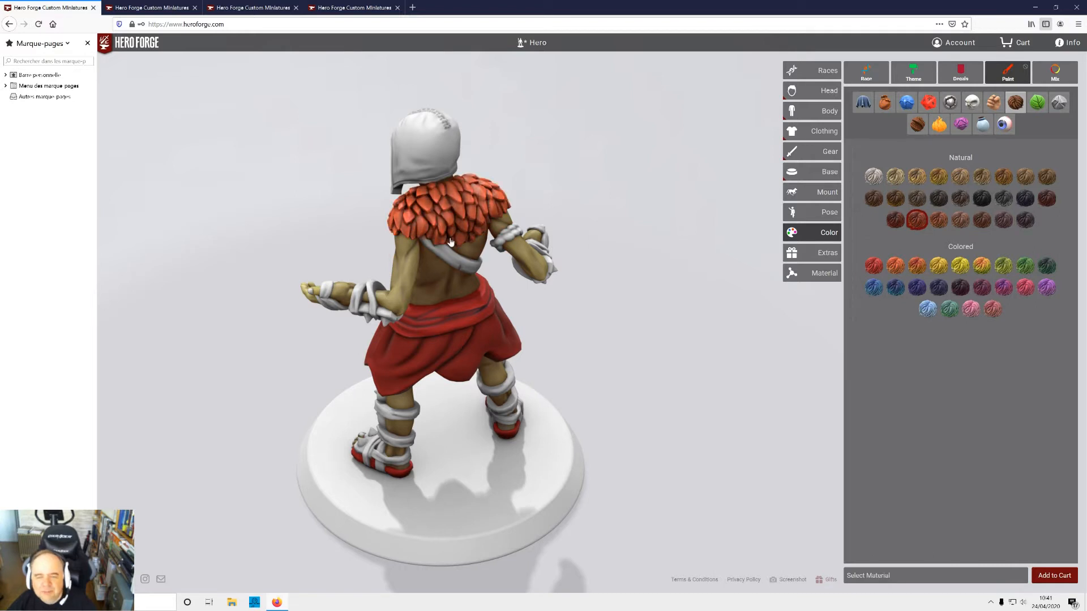
{"action": "left_click_drag", "start_coordinate": [655, 206], "coordinate": [856, 252]}
{"action": "left_click_drag", "start_coordinate": [757, 340], "coordinate": [747, 368]}
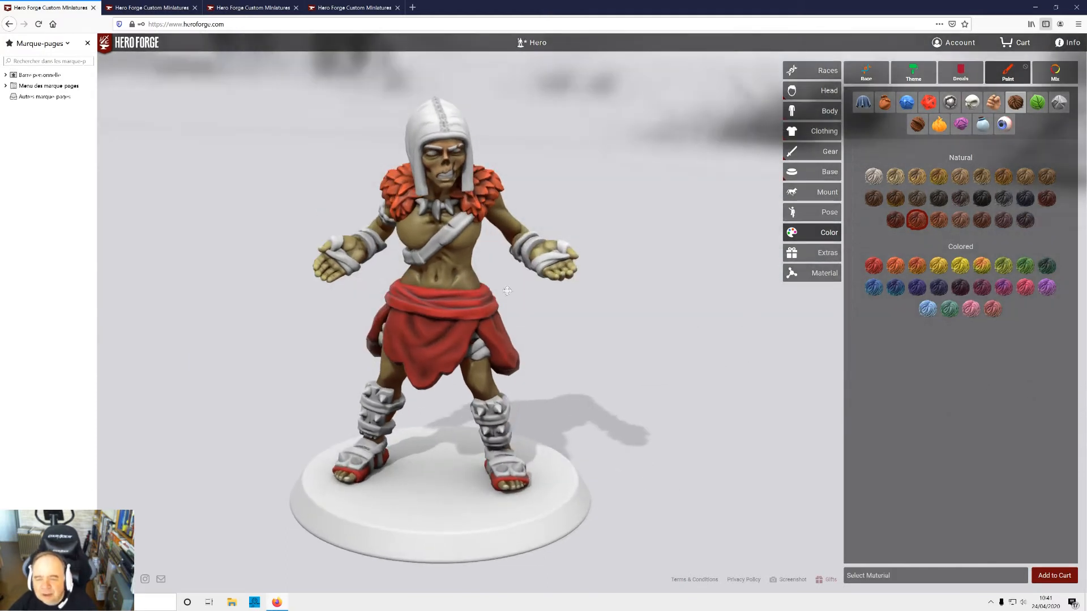
- Paint the hood and its face trim with the charcoal Darks cloth color, first in the second row
{"action": "left_click", "coordinate": [863, 102]}
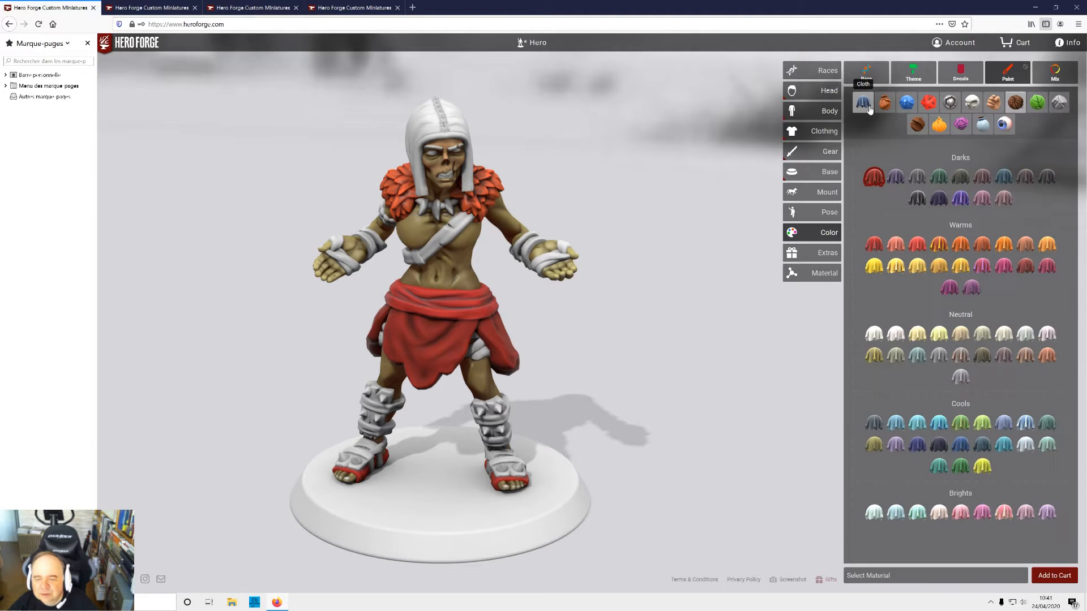
{"action": "left_click", "coordinate": [917, 198]}
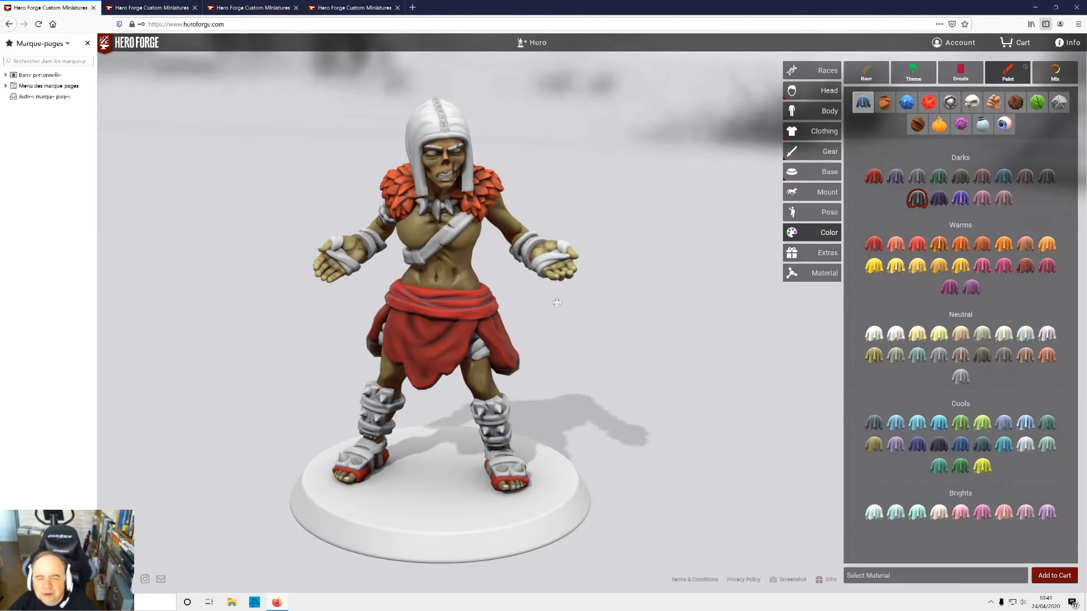
{"action": "left_click_drag", "start_coordinate": [720, 206], "coordinate": [514, 198]}
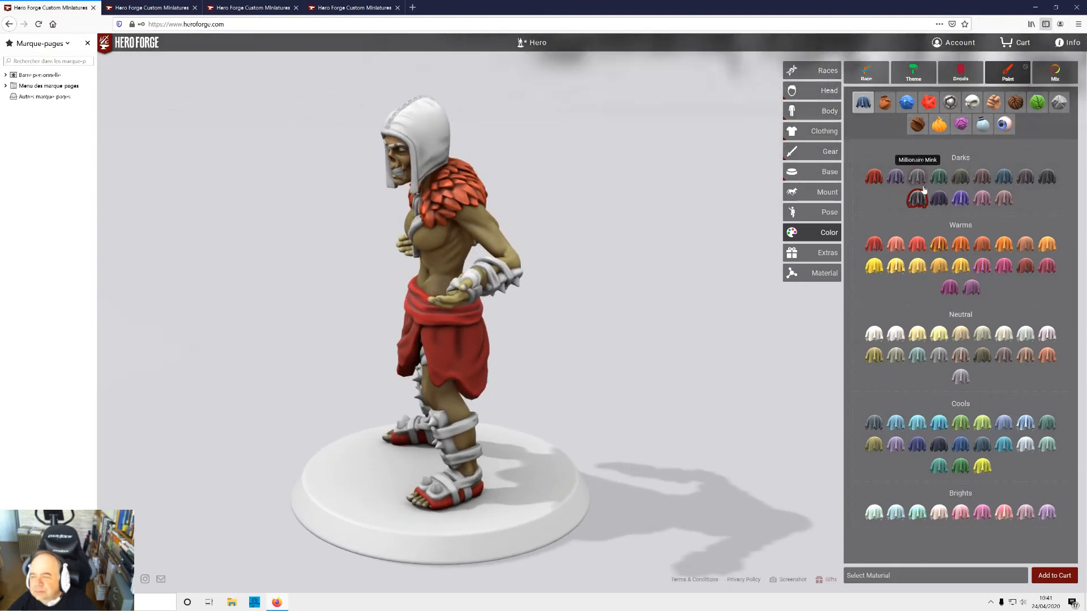
{"action": "left_click", "coordinate": [443, 139]}
{"action": "left_click_drag", "start_coordinate": [435, 144], "coordinate": [747, 151]}
{"action": "left_click_drag", "start_coordinate": [590, 178], "coordinate": [665, 210]}
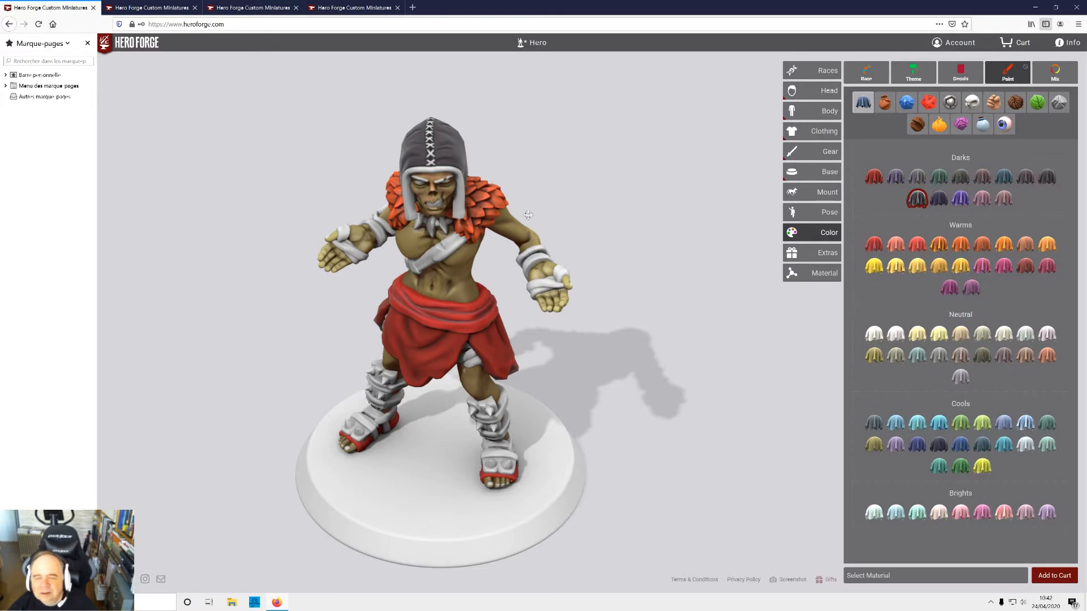
{"action": "left_click_drag", "start_coordinate": [604, 163], "coordinate": [611, 240]}
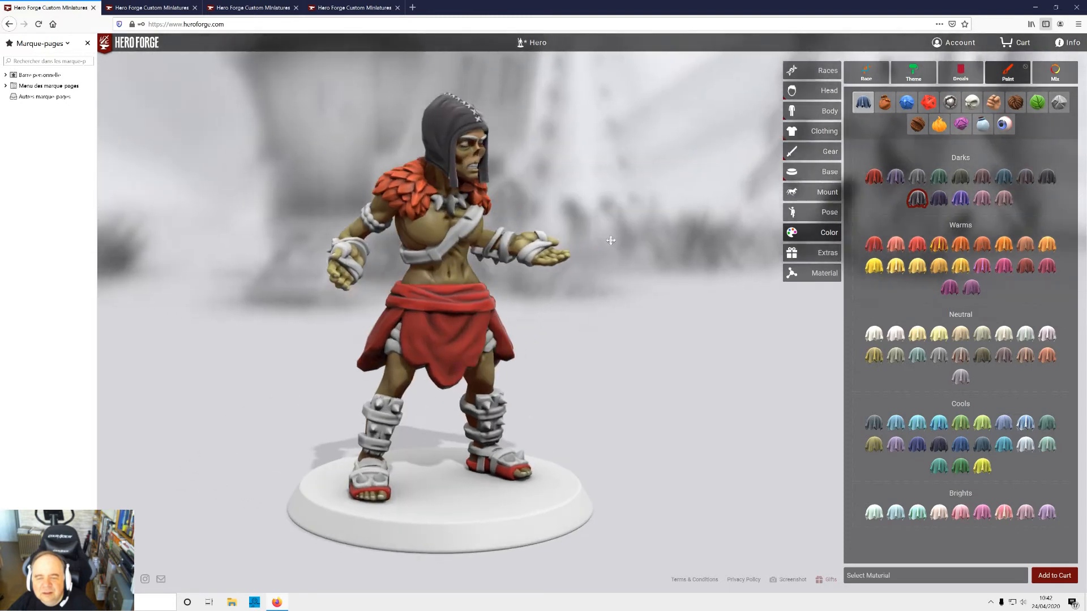
- Paint the front and back skirt cloths, the thigh wraps and the sandal soles with the charcoal Darks cloth color
{"action": "left_click", "coordinate": [451, 350]}
{"action": "left_click_drag", "start_coordinate": [569, 340], "coordinate": [800, 322]}
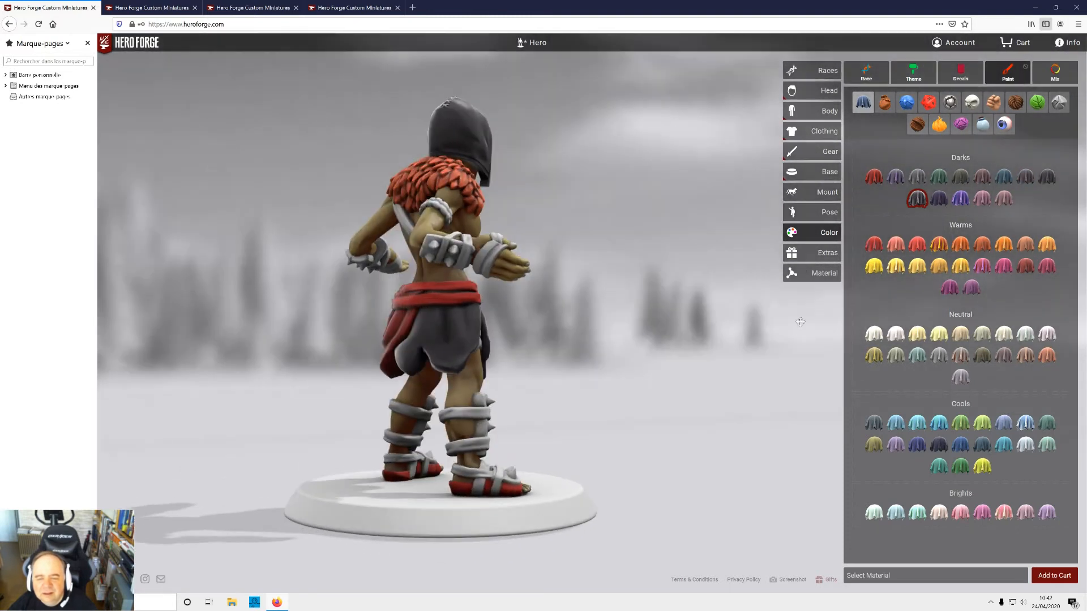
{"action": "left_click_drag", "start_coordinate": [565, 370], "coordinate": [761, 393]}
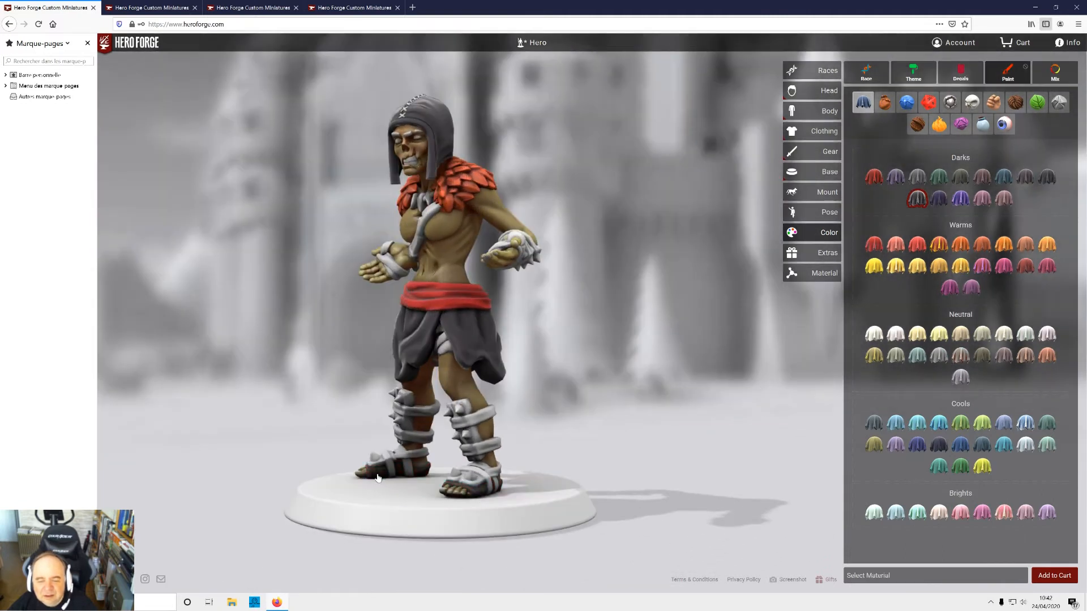
{"action": "left_click_drag", "start_coordinate": [704, 377], "coordinate": [796, 402]}
{"action": "left_click_drag", "start_coordinate": [548, 321], "coordinate": [661, 325]}
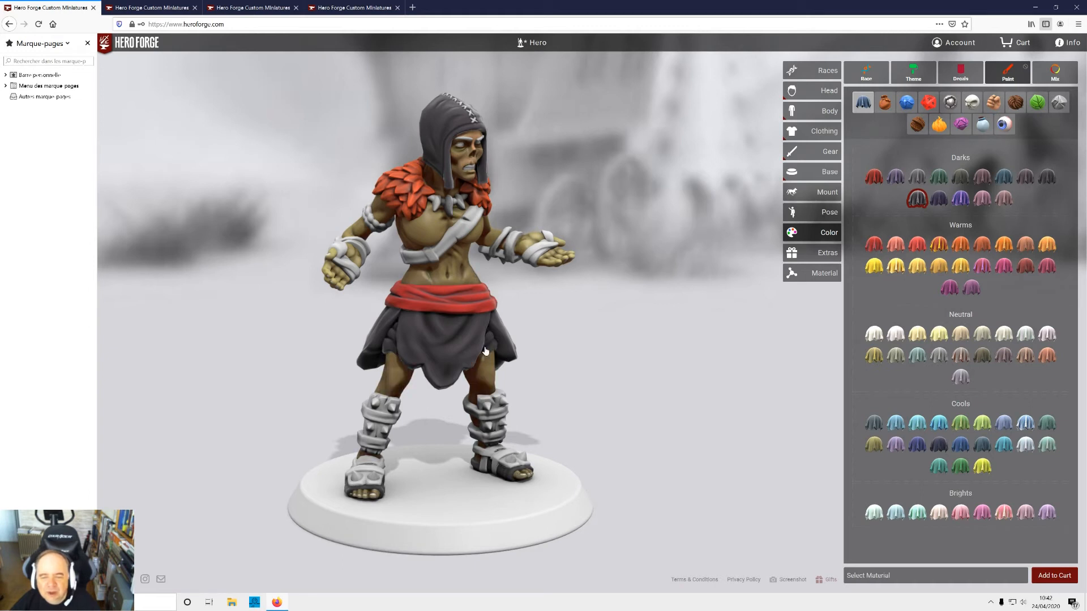
{"action": "left_click_drag", "start_coordinate": [679, 320], "coordinate": [738, 334]}
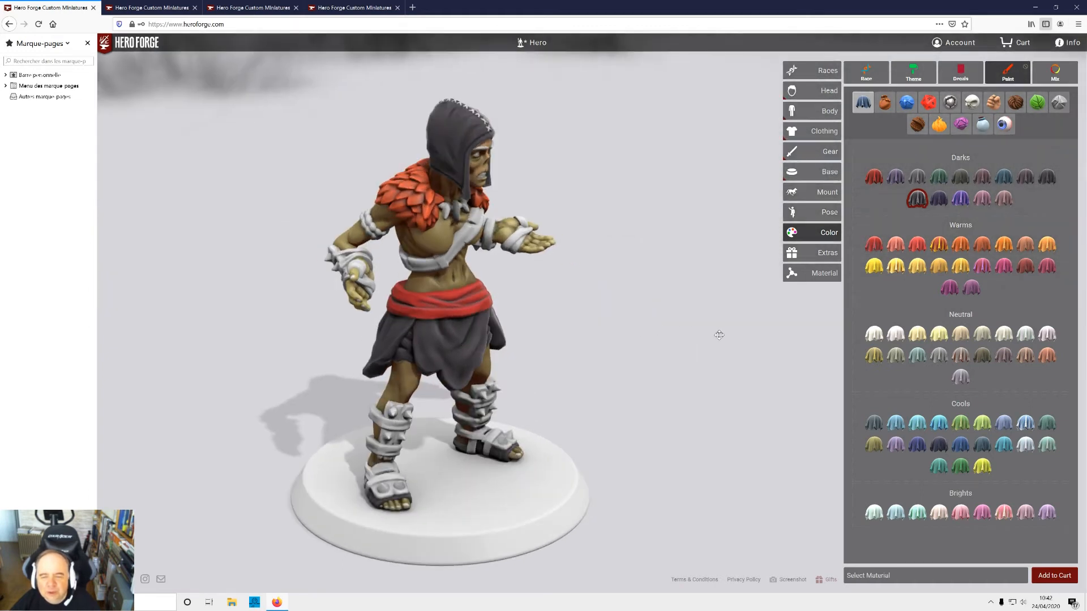
- Paint the feather mantle with the seventh Natural hair color after browsing the wood colors
{"action": "left_click", "coordinate": [926, 130]}
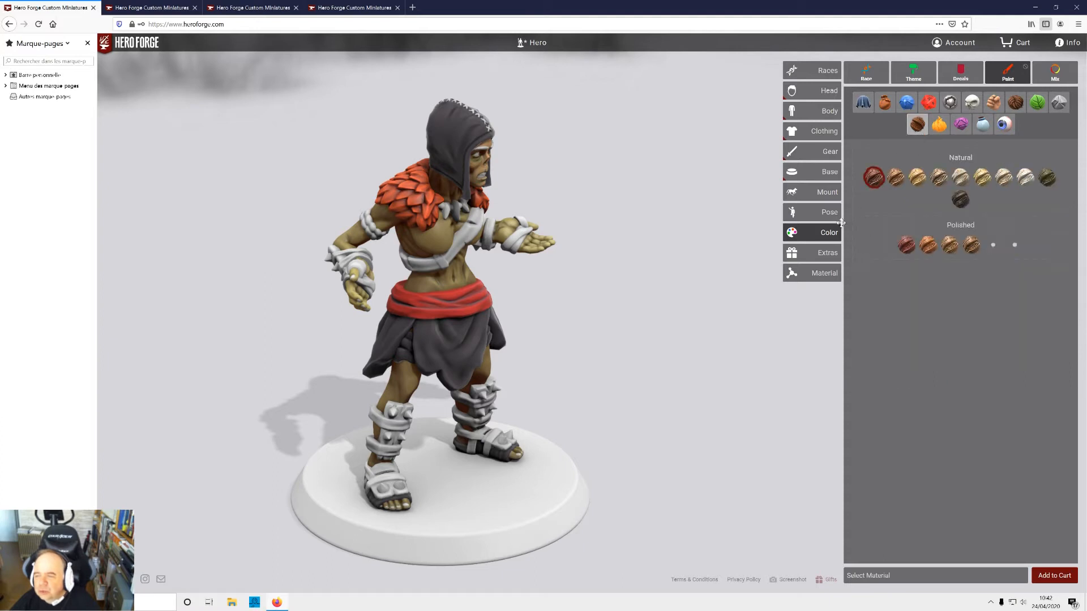
{"action": "left_click", "coordinate": [934, 249]}
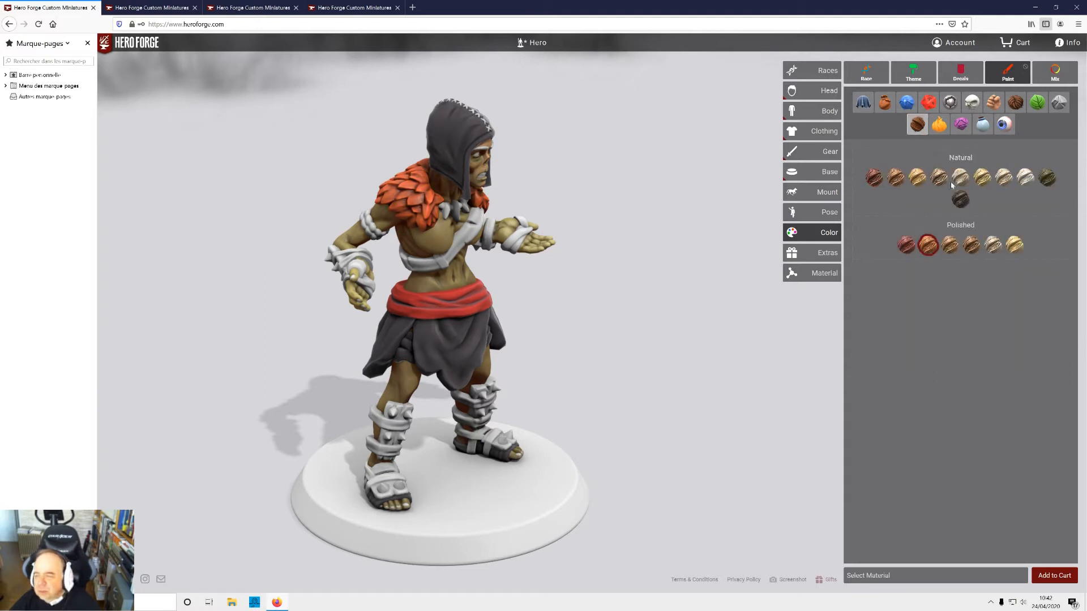
{"action": "left_click", "coordinate": [1045, 180]}
{"action": "left_click", "coordinate": [1015, 102]}
{"action": "left_click", "coordinate": [998, 179]}
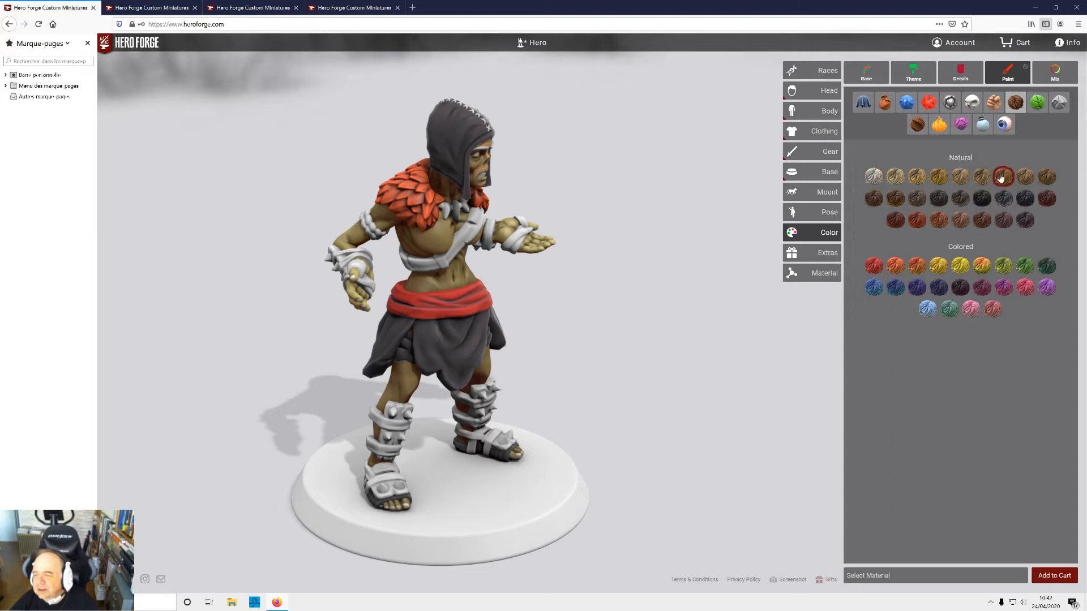
{"action": "left_click_drag", "start_coordinate": [406, 195], "coordinate": [592, 227]}
{"action": "left_click_drag", "start_coordinate": [730, 240], "coordinate": [618, 237]}
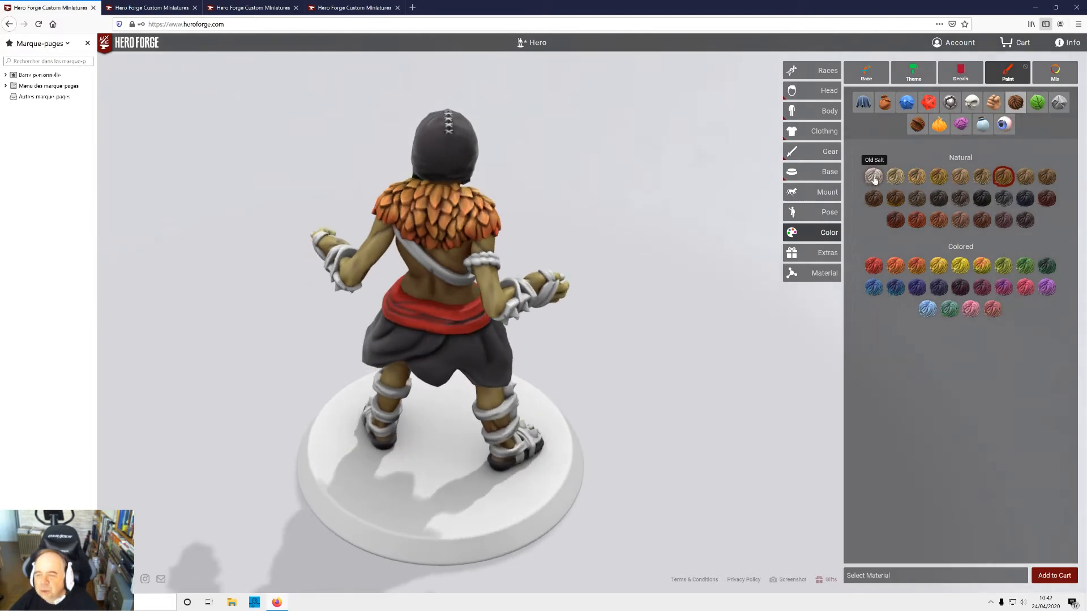
- Try the Old Salt hair color on the feather mantle
{"action": "left_click", "coordinate": [871, 176]}
{"action": "left_click", "coordinate": [484, 235]}
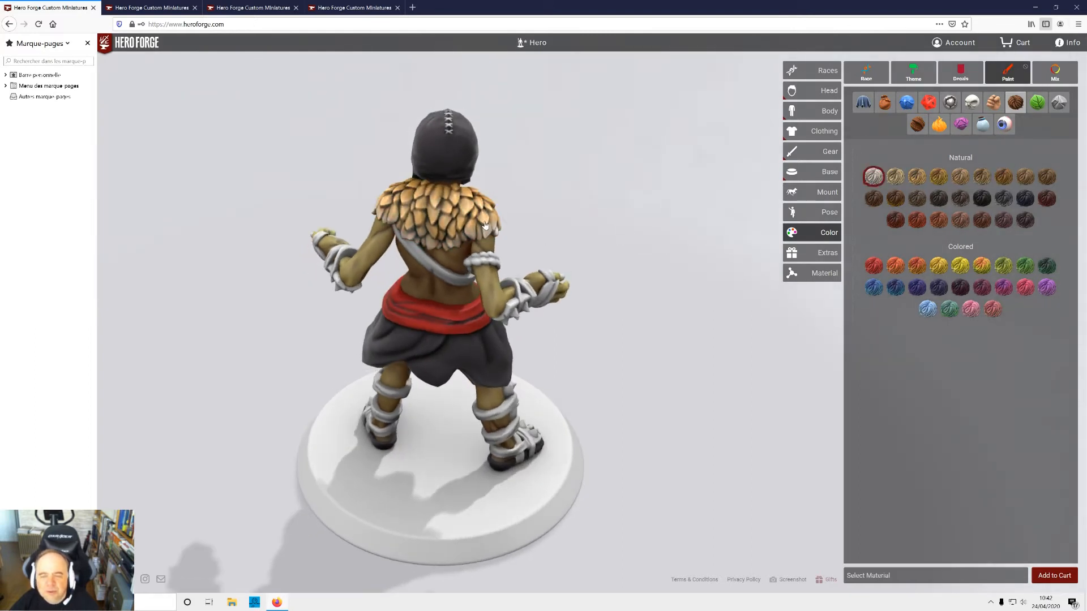
{"action": "left_click", "coordinate": [452, 206]}
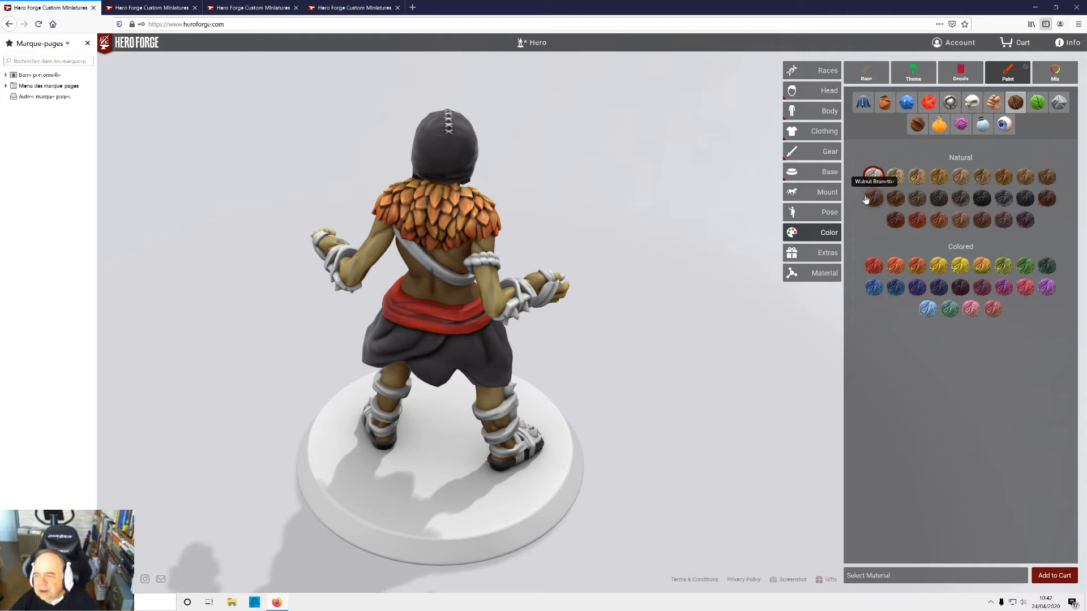
- Paint the feather mantle with the third Natural hair color, a light tan
{"action": "left_click", "coordinate": [1043, 178]}
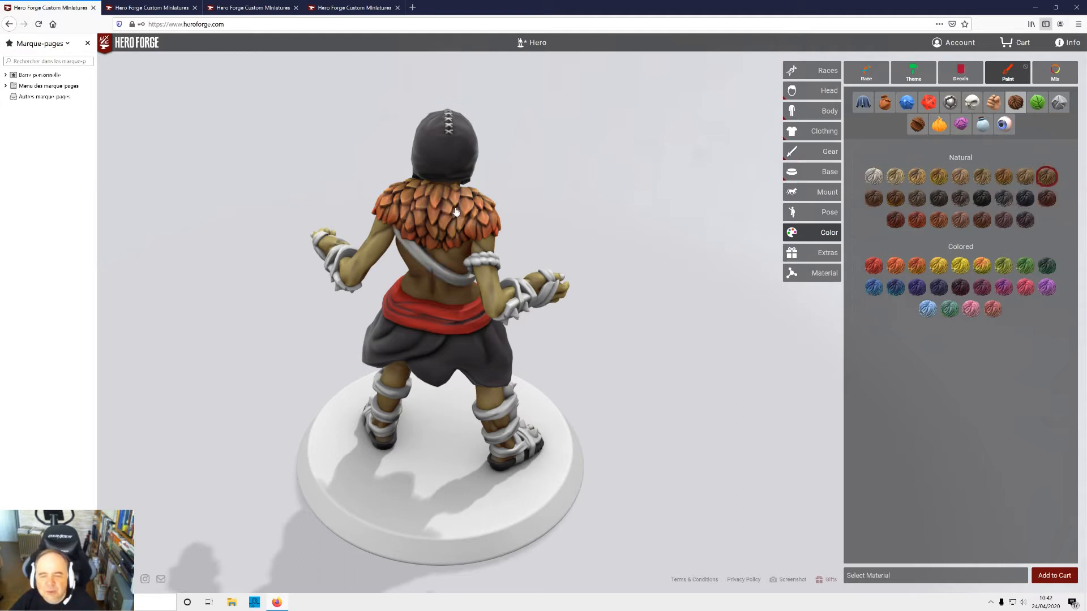
{"action": "left_click", "coordinate": [917, 177]}
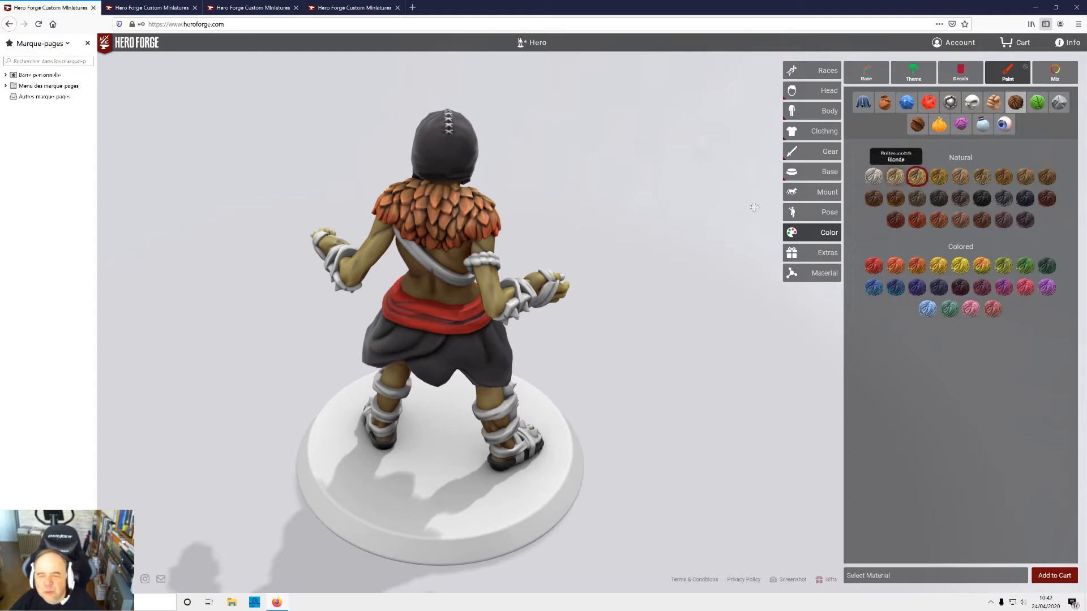
{"action": "left_click", "coordinate": [501, 230]}
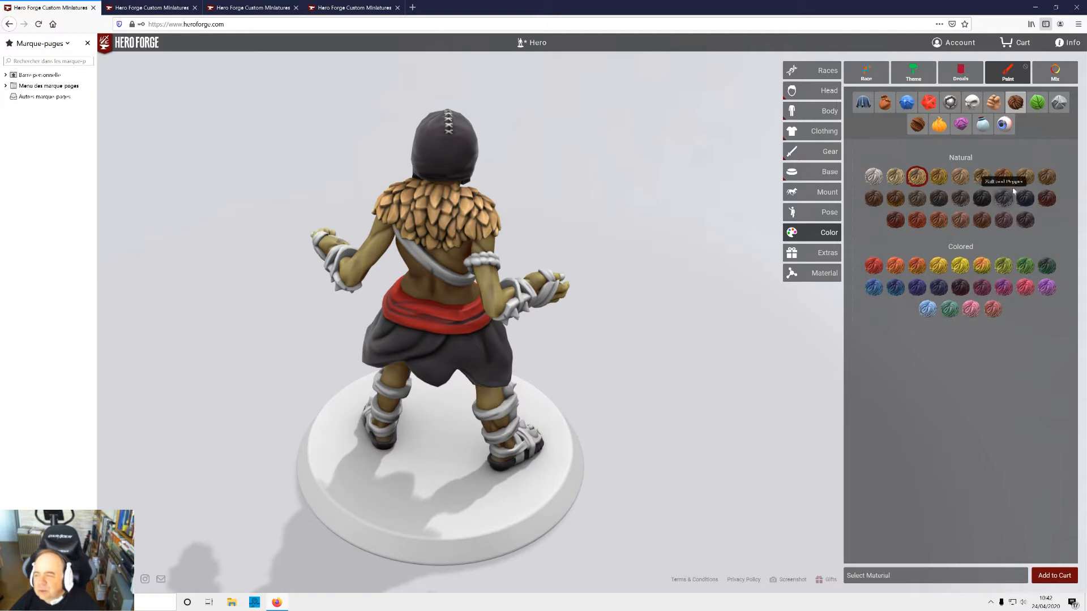
- Darken the feather mantle with the near-black Natural hair color, sixth in the second row, and check it from the side
{"action": "left_click", "coordinate": [1046, 178]}
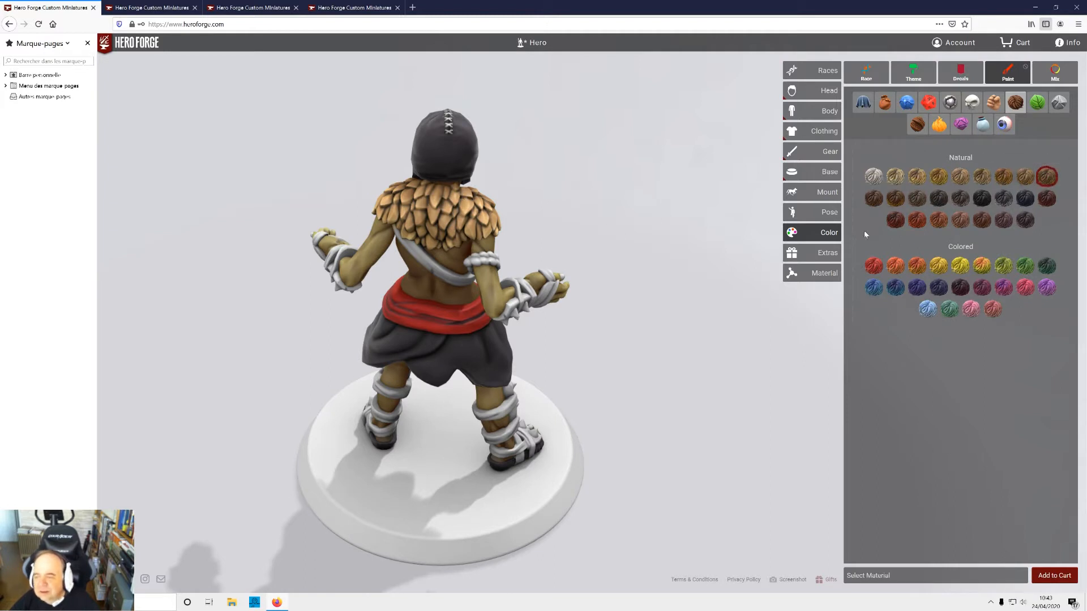
{"action": "left_click", "coordinate": [981, 198]}
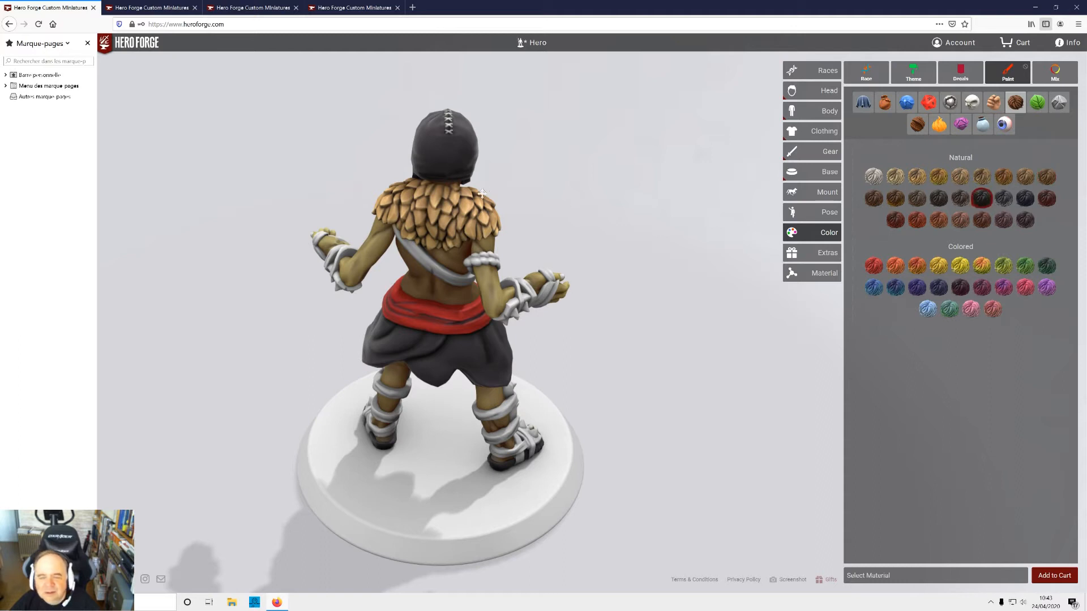
{"action": "left_click", "coordinate": [464, 204]}
{"action": "left_click_drag", "start_coordinate": [465, 203], "coordinate": [475, 180]}
{"action": "left_click_drag", "start_coordinate": [600, 237], "coordinate": [449, 216]}
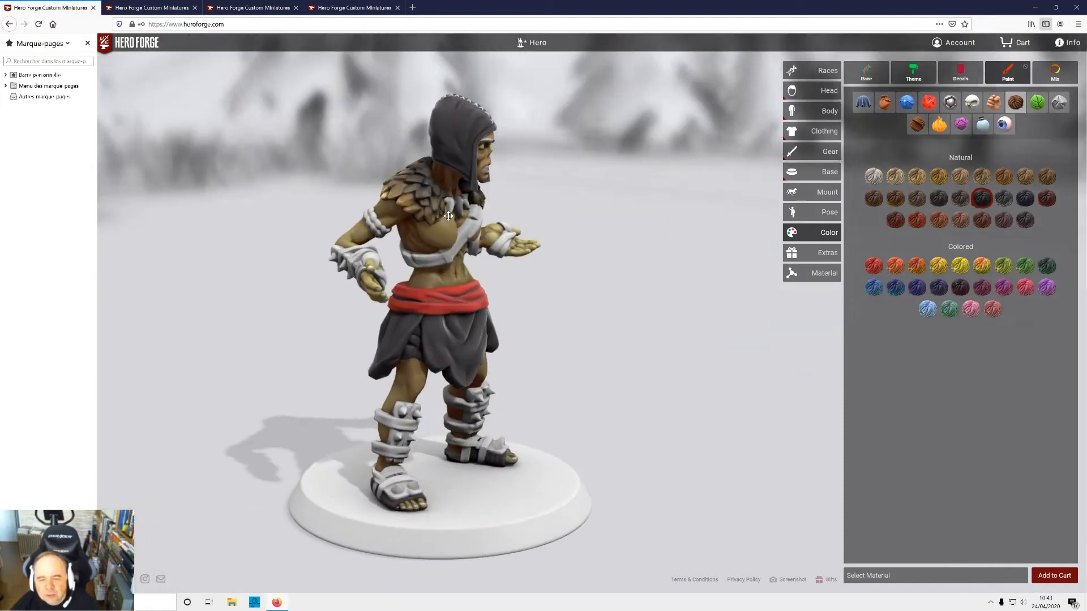
- Paint the wraps on both hands with the charcoal Darks cloth color, leaving the waist wrap red
{"action": "left_click", "coordinate": [862, 102]}
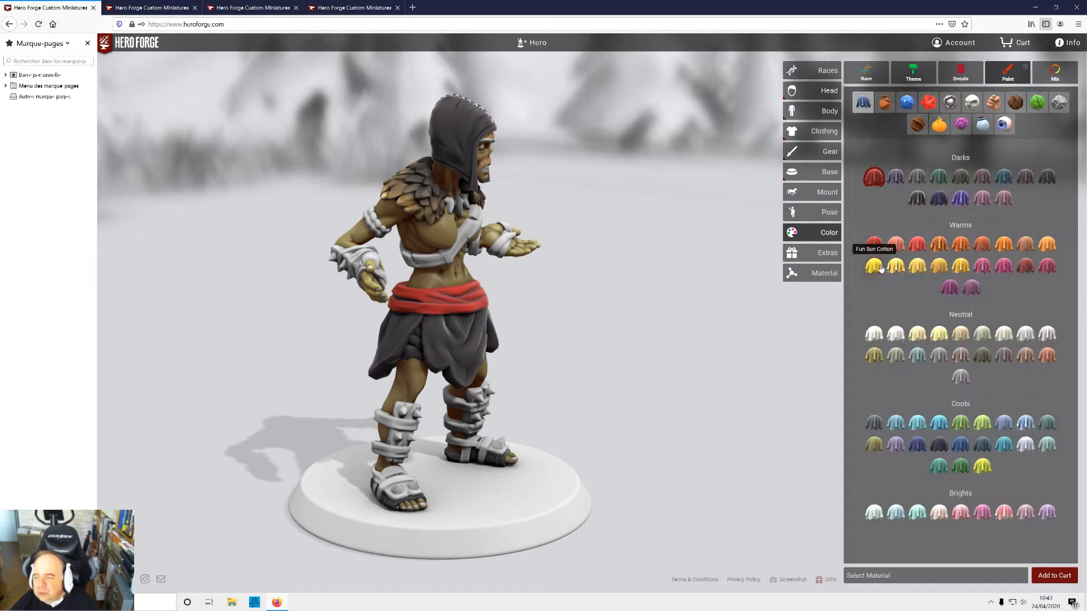
{"action": "left_click", "coordinate": [939, 198]}
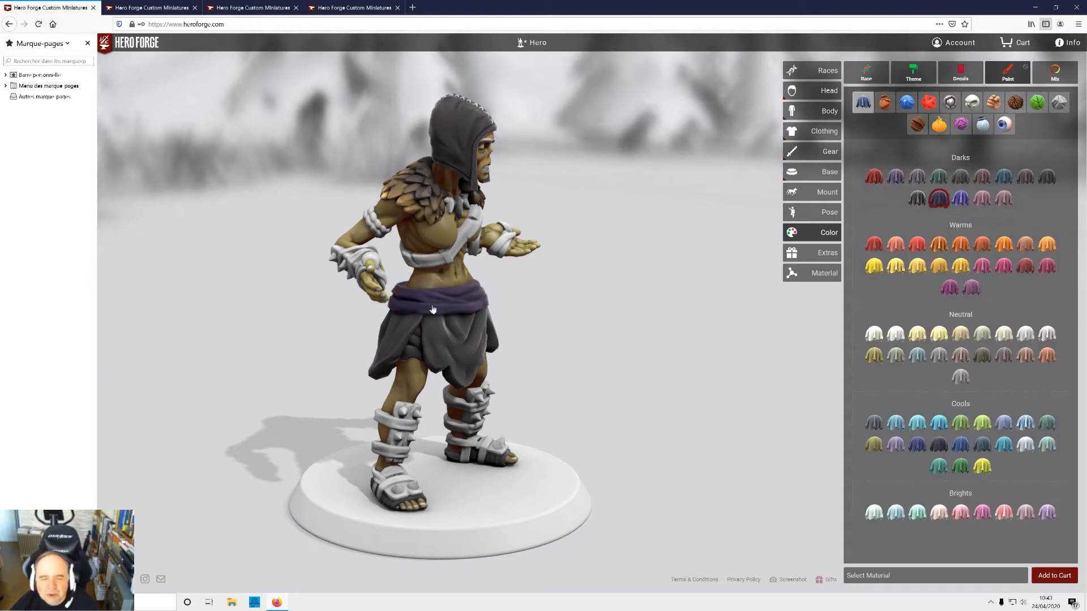
{"action": "left_click", "coordinate": [917, 198]}
{"action": "left_click_drag", "start_coordinate": [568, 385], "coordinate": [728, 354]}
{"action": "left_click", "coordinate": [473, 260]}
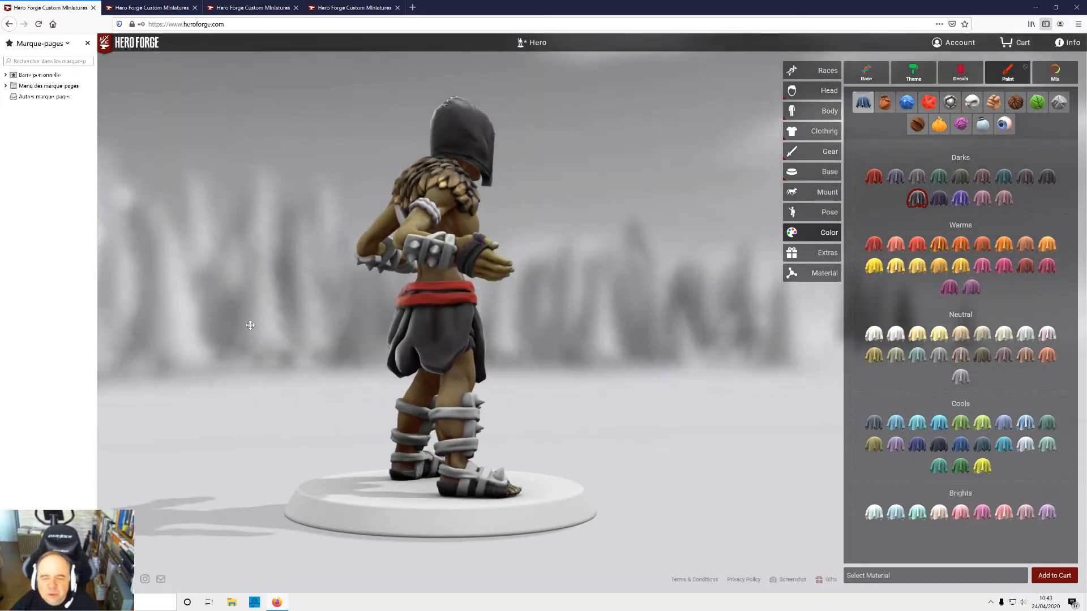
{"action": "left_click_drag", "start_coordinate": [340, 280], "coordinate": [723, 342]}
{"action": "left_click_drag", "start_coordinate": [493, 279], "coordinate": [411, 435]}
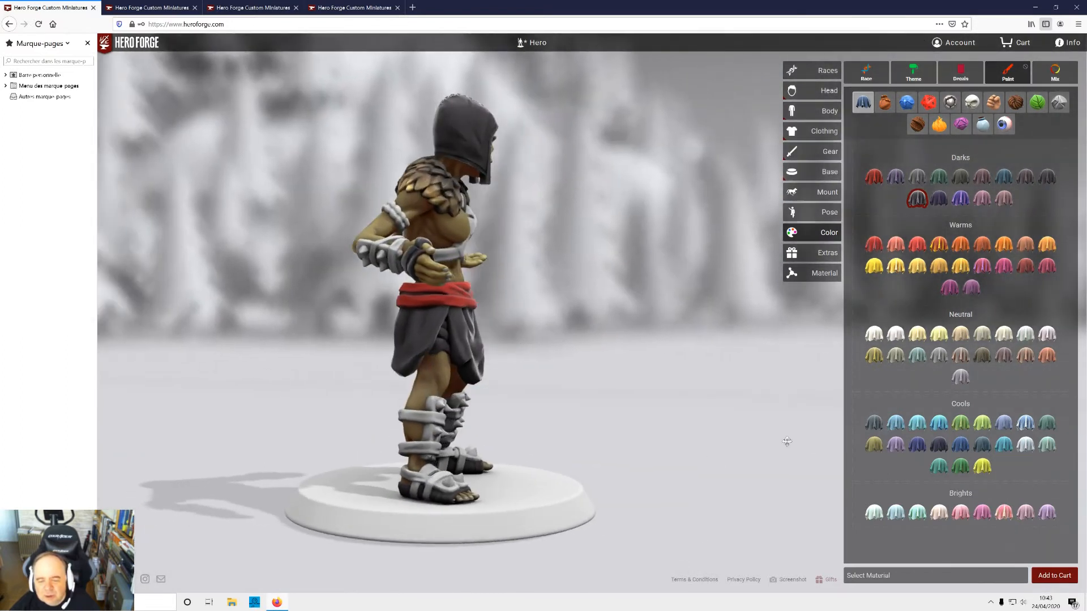
- Paint the shin and ankle straps of the miniature's right leg with the second Browns leather color
{"action": "left_click", "coordinate": [885, 102]}
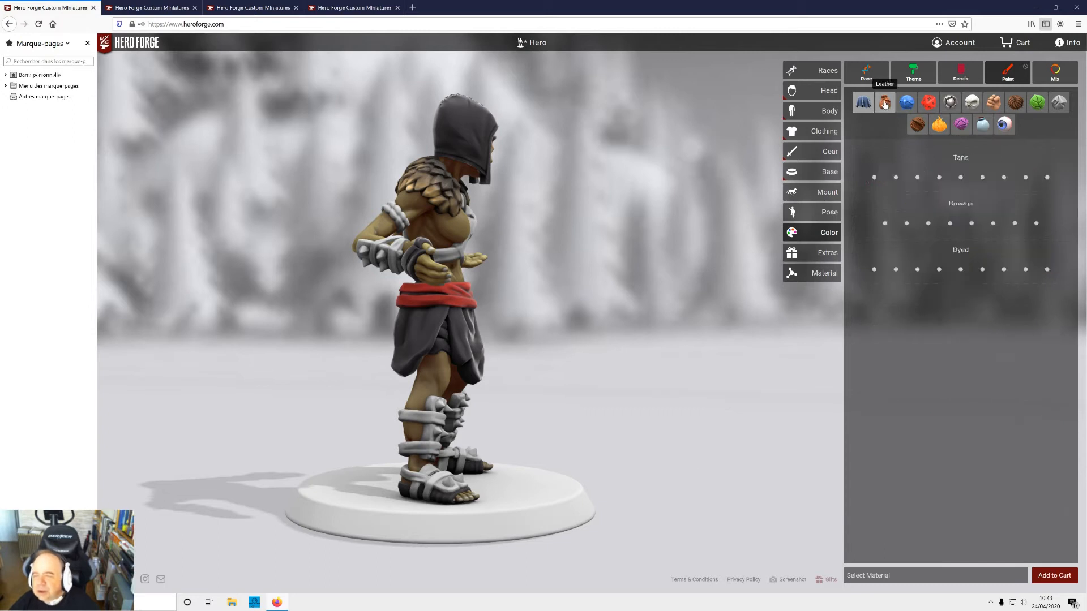
{"action": "left_click_drag", "start_coordinate": [687, 383], "coordinate": [485, 338]}
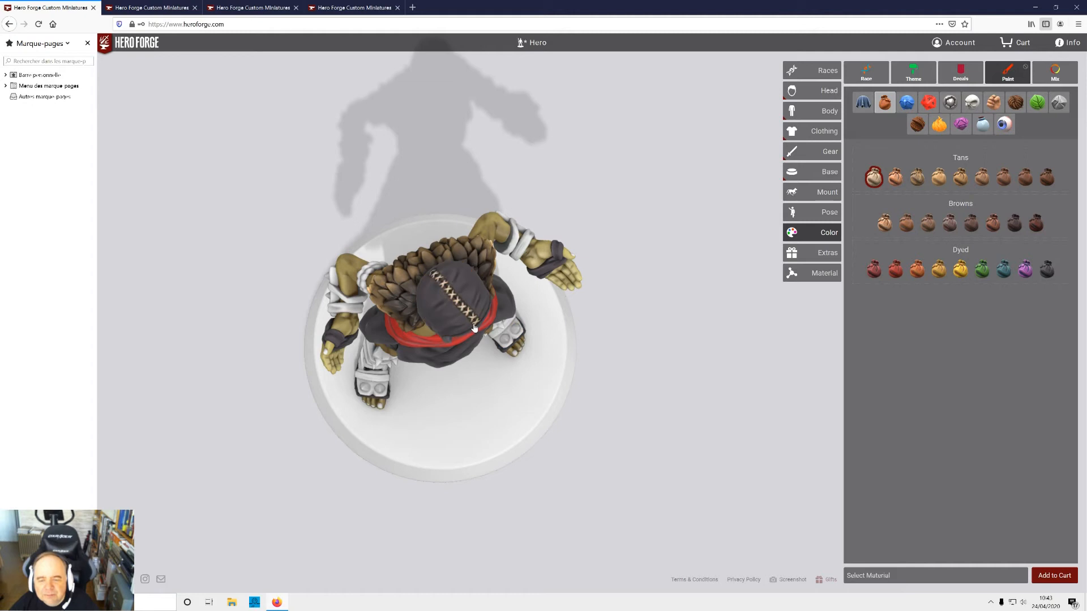
{"action": "left_click_drag", "start_coordinate": [660, 403], "coordinate": [782, 321]}
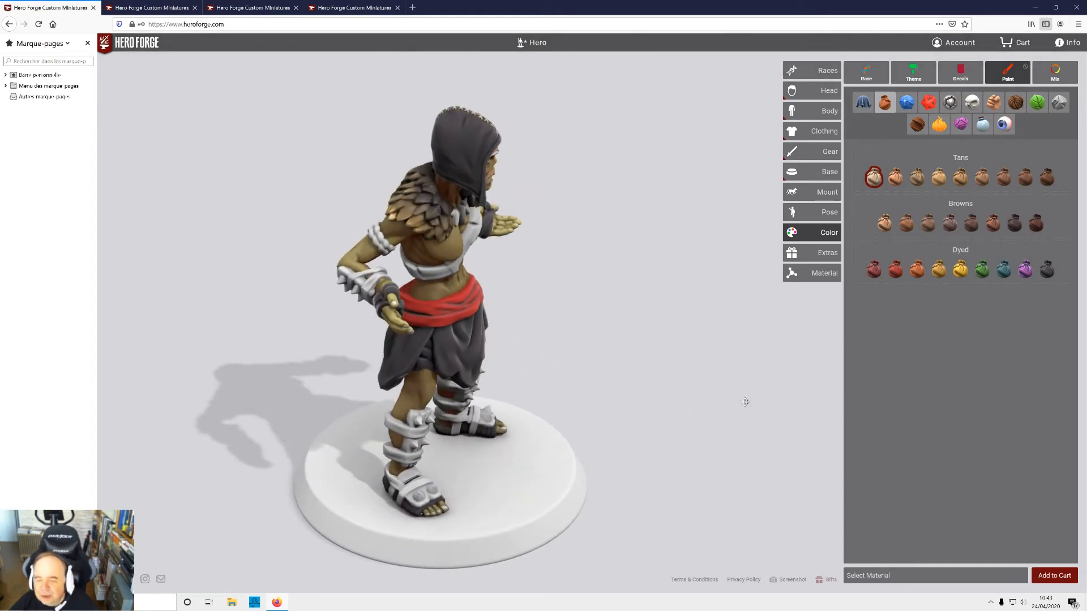
{"action": "left_click", "coordinate": [906, 224]}
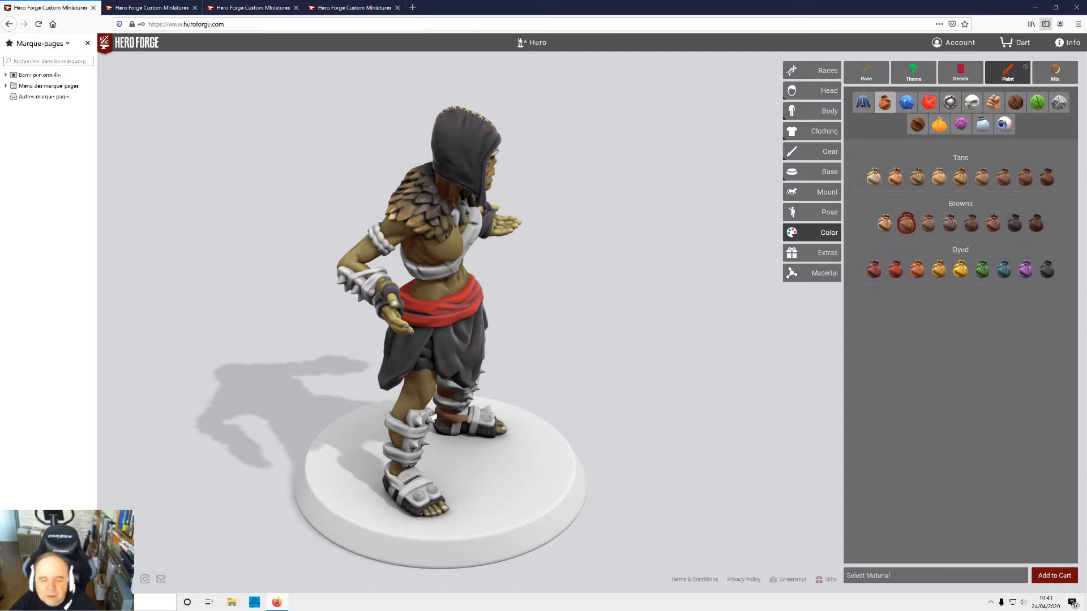
{"action": "left_click", "coordinate": [412, 465]}
{"action": "left_click", "coordinate": [405, 429]}
{"action": "left_click", "coordinate": [391, 486]}
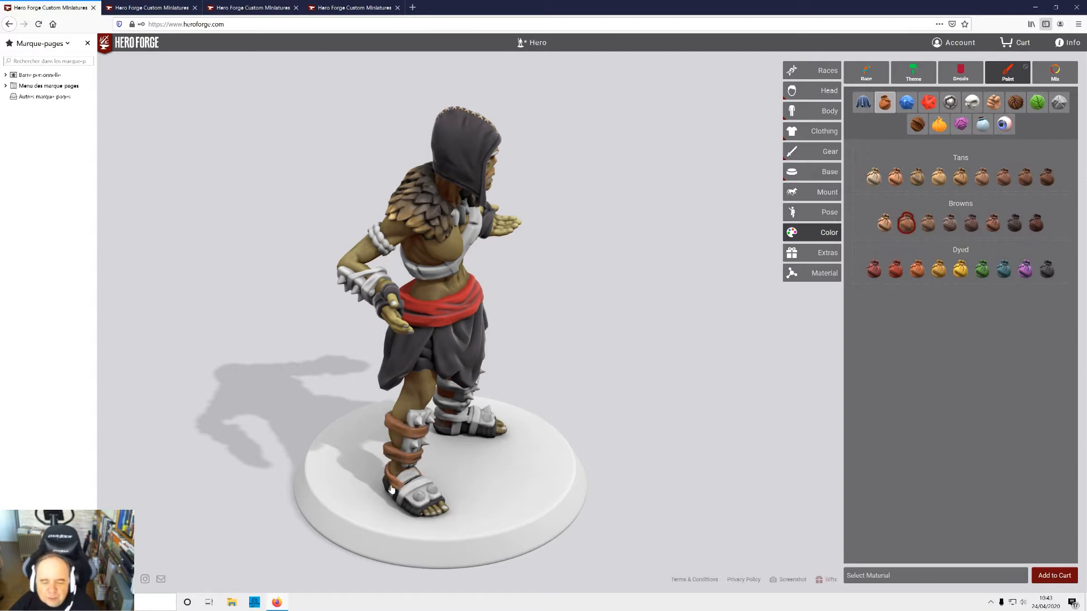
- Paint the remaining sandal straps on both feet and the left shin straps with the second Browns leather color
{"action": "left_click", "coordinate": [409, 485]}
{"action": "left_click_drag", "start_coordinate": [687, 466], "coordinate": [626, 475]}
{"action": "left_click", "coordinate": [500, 410]}
{"action": "left_click", "coordinate": [479, 412]}
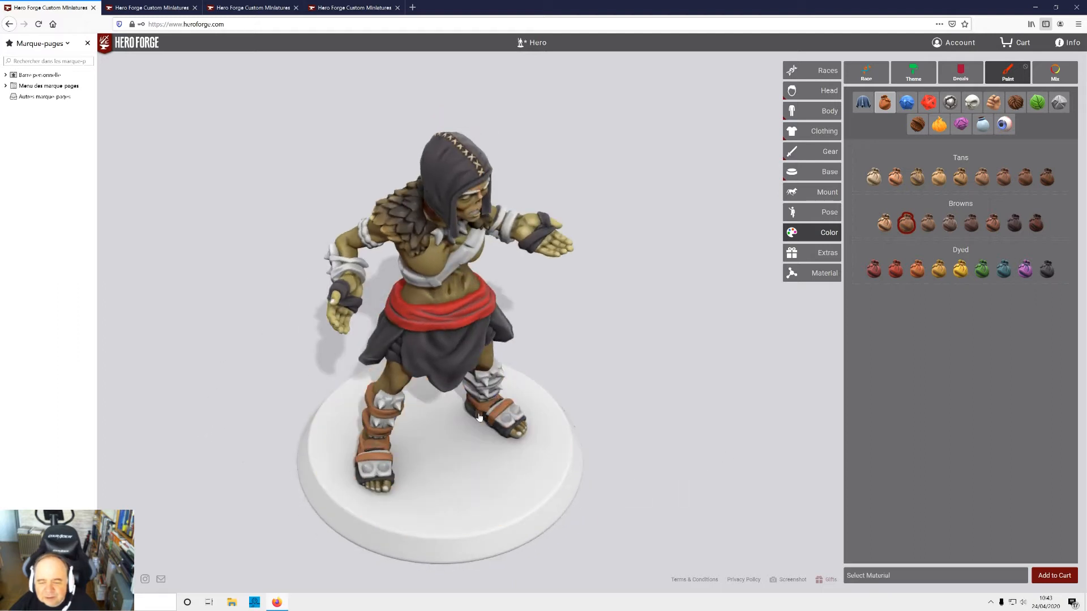
{"action": "left_click_drag", "start_coordinate": [687, 414], "coordinate": [518, 329]}
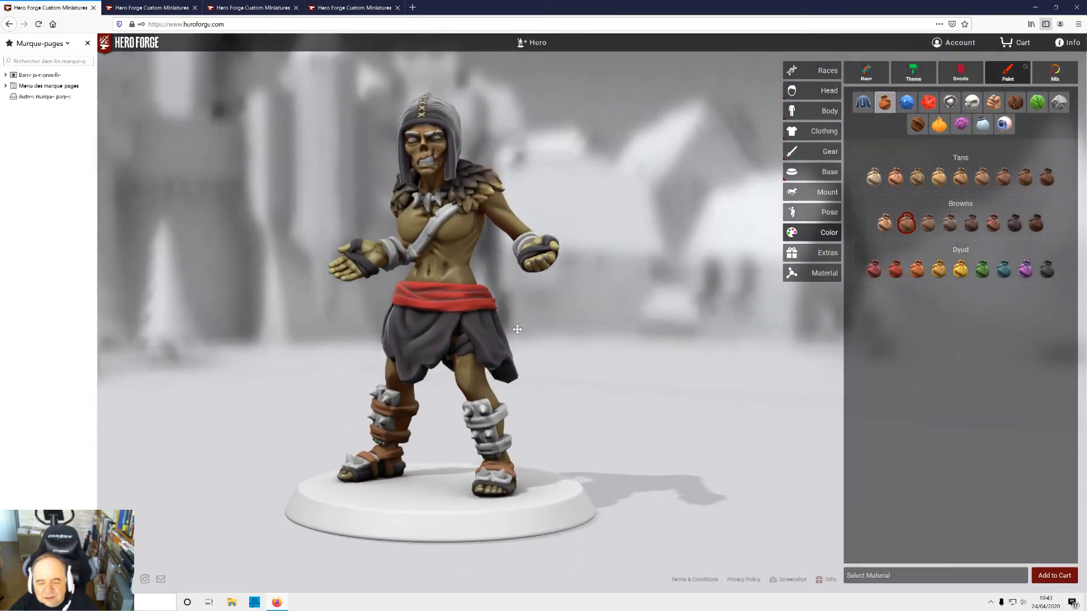
{"action": "left_click", "coordinate": [504, 422]}
{"action": "left_click", "coordinate": [506, 444]}
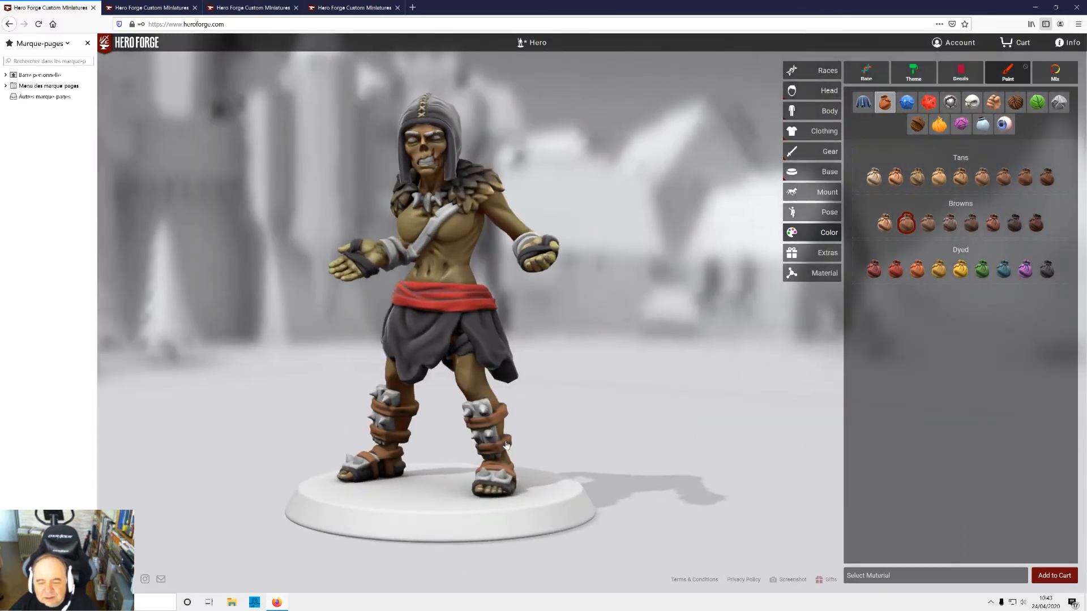
- Paint the straps on both forearms and the diagonal chest strap with the second Browns leather color
{"action": "left_click_drag", "start_coordinate": [619, 436], "coordinate": [537, 450]}
{"action": "left_click_drag", "start_coordinate": [555, 326], "coordinate": [575, 358]}
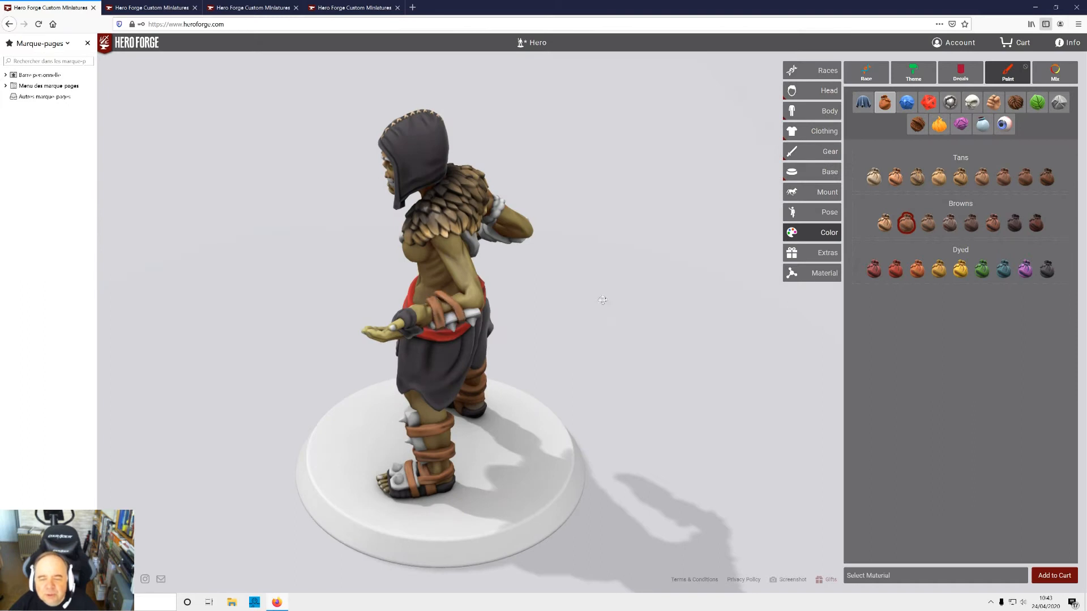
{"action": "left_click_drag", "start_coordinate": [602, 300], "coordinate": [776, 274]}
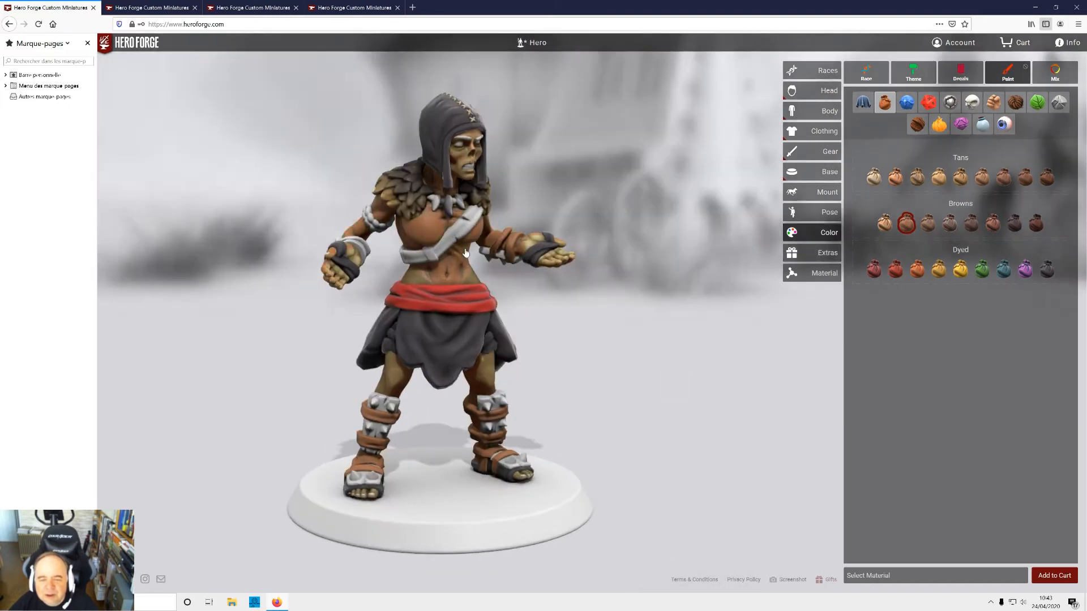
{"action": "left_click", "coordinate": [465, 252]}
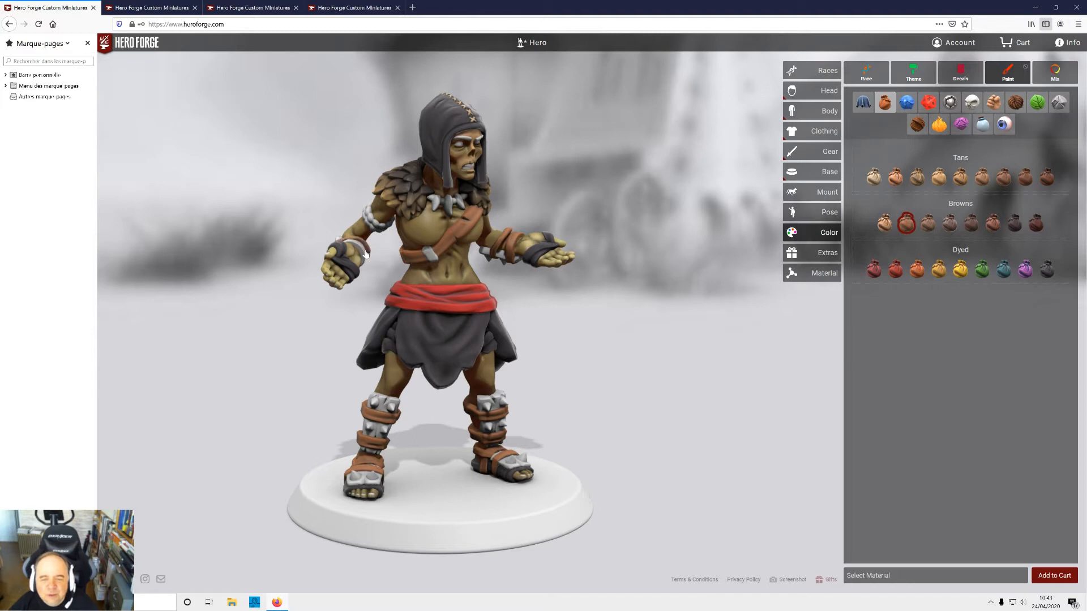
{"action": "mouse_move", "coordinate": [645, 340]}
{"action": "left_mouse_down"}
{"action": "mouse_move", "coordinate": [687, 341]}
{"action": "mouse_move", "coordinate": [689, 374]}
{"action": "mouse_move", "coordinate": [591, 335]}
{"action": "mouse_move", "coordinate": [641, 345]}
{"action": "left_mouse_up"}
{"action": "left_click_drag", "start_coordinate": [818, 318], "coordinate": [788, 323]}
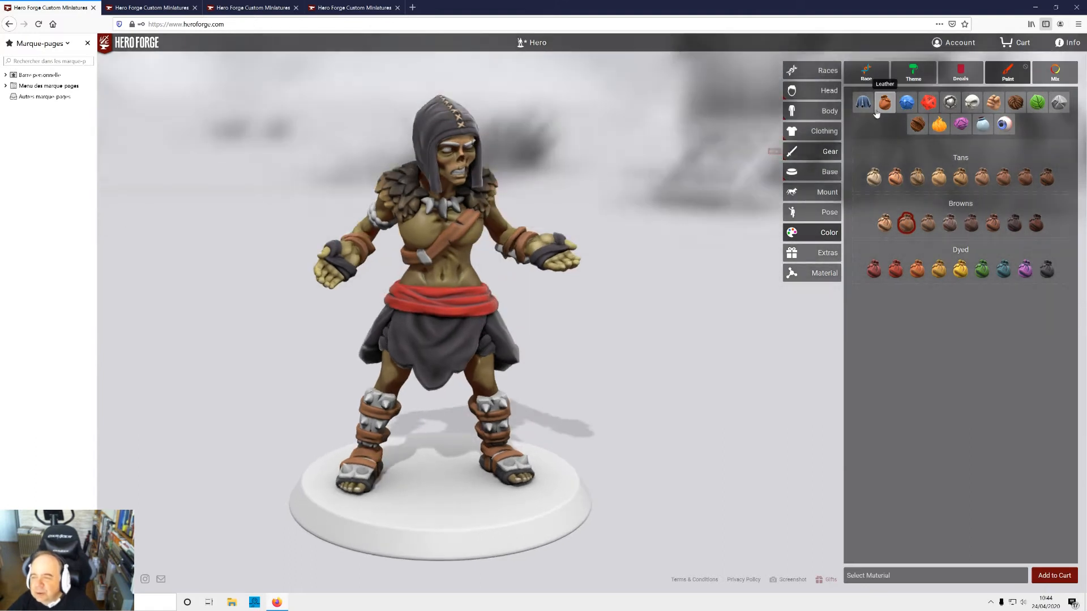
- Paint the shin guard plates and sandal plates on both legs with the sixth Weathered metal color, leaving their spikes unpainted
{"action": "left_click", "coordinate": [949, 103]}
{"action": "left_click_drag", "start_coordinate": [796, 352], "coordinate": [757, 343]}
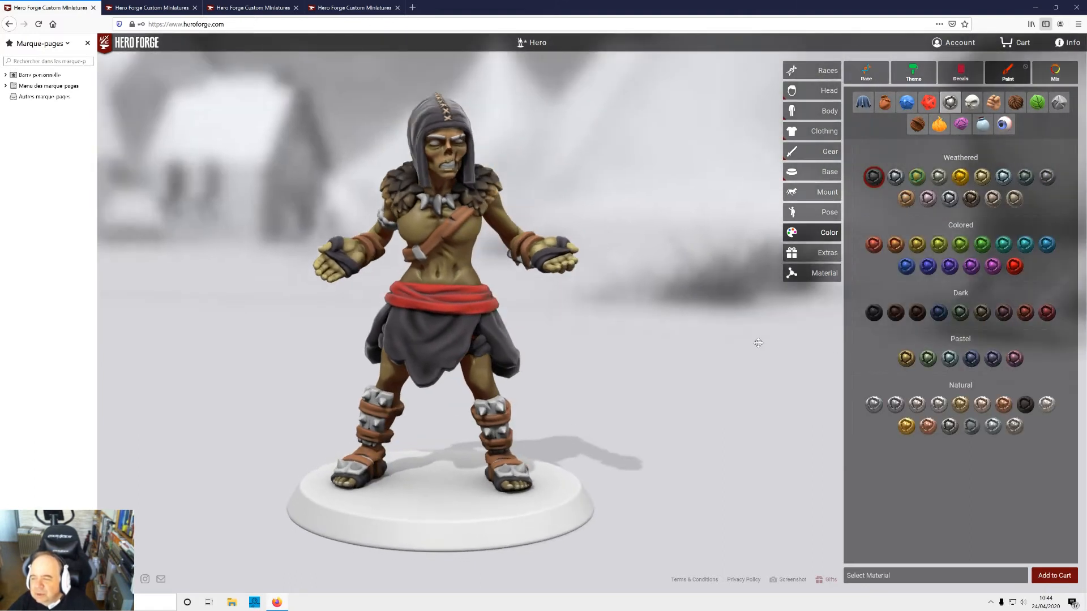
{"action": "left_click", "coordinate": [895, 176]}
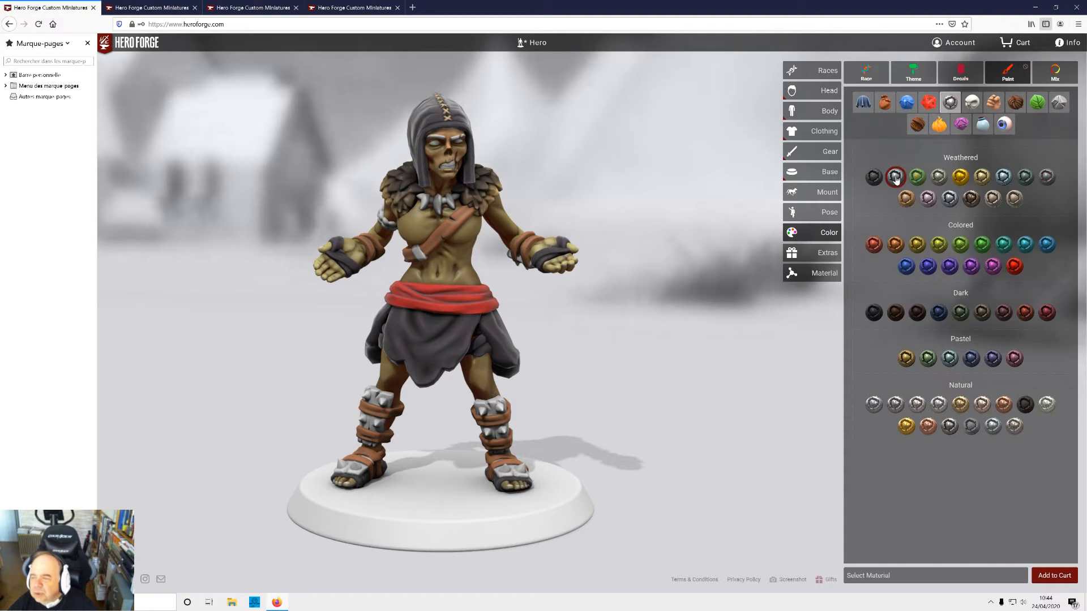
{"action": "left_click", "coordinate": [981, 179]}
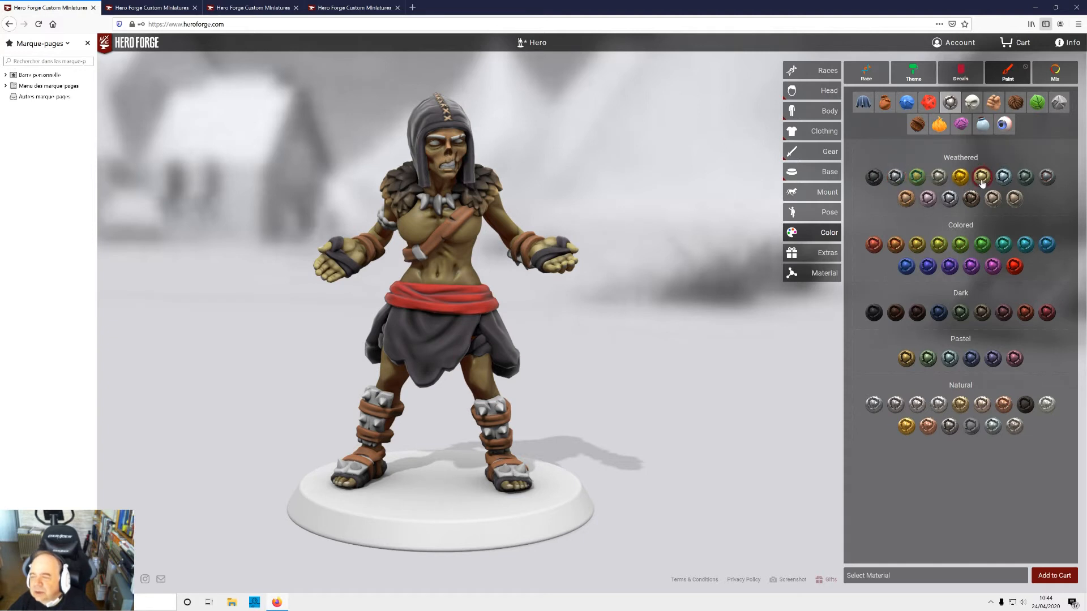
{"action": "left_click", "coordinate": [498, 417]}
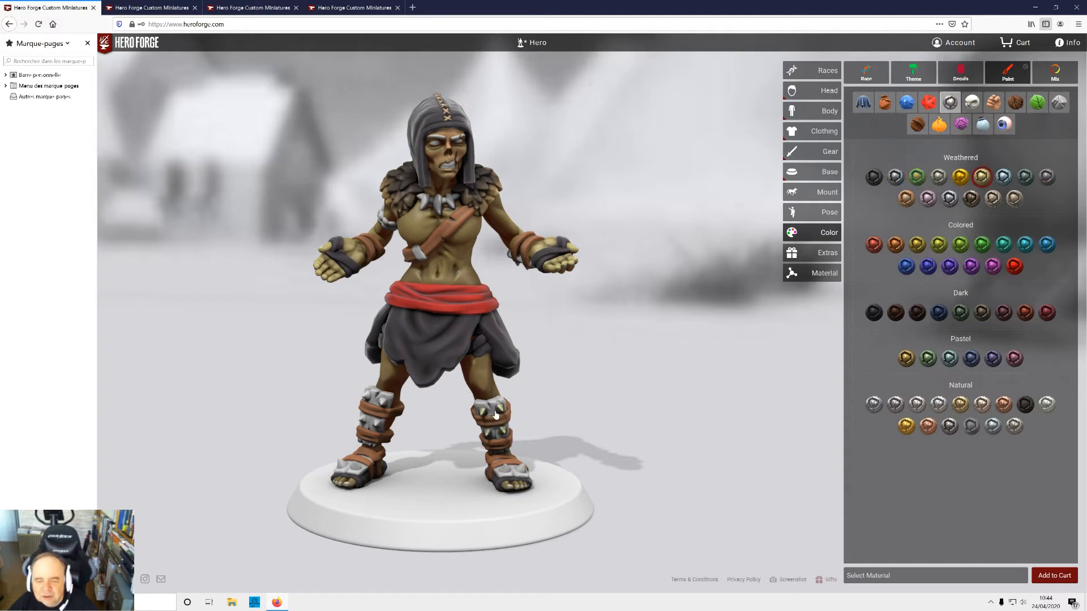
{"action": "left_click", "coordinate": [499, 405]}
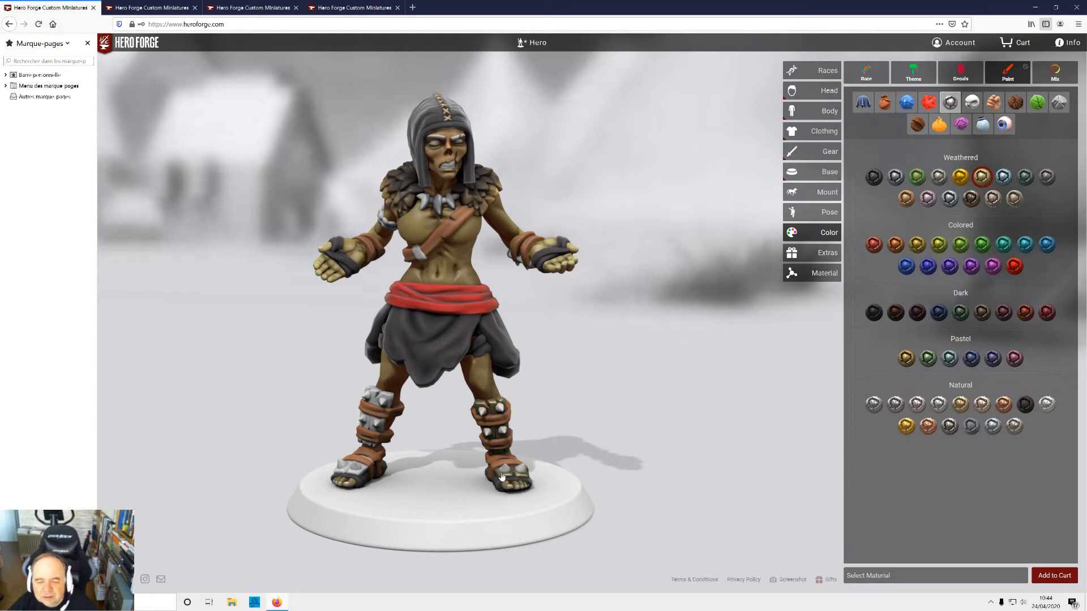
{"action": "left_click", "coordinate": [373, 421]}
{"action": "left_click", "coordinate": [355, 477]}
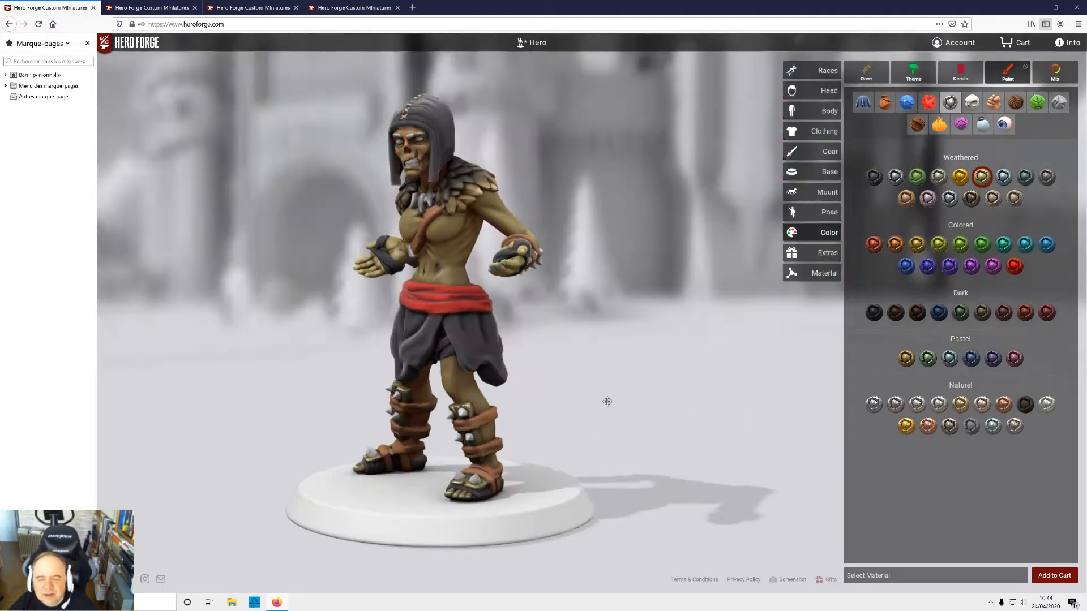
- Paint the armor plates on both forearms with the same Weathered metal color
{"action": "left_click_drag", "start_coordinate": [606, 403], "coordinate": [430, 340]}
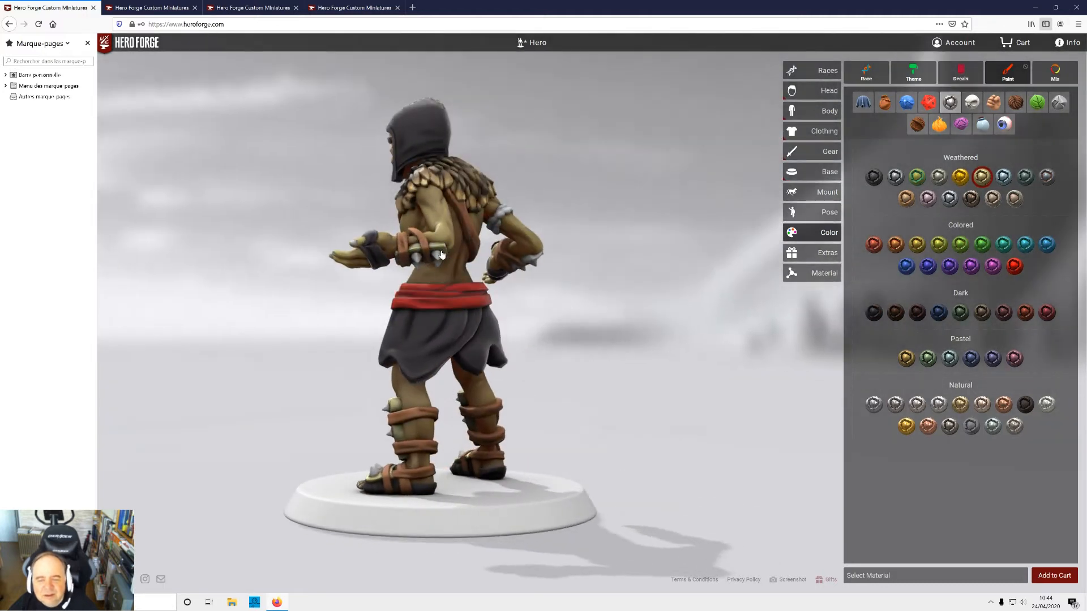
{"action": "left_click_drag", "start_coordinate": [639, 305], "coordinate": [537, 309]}
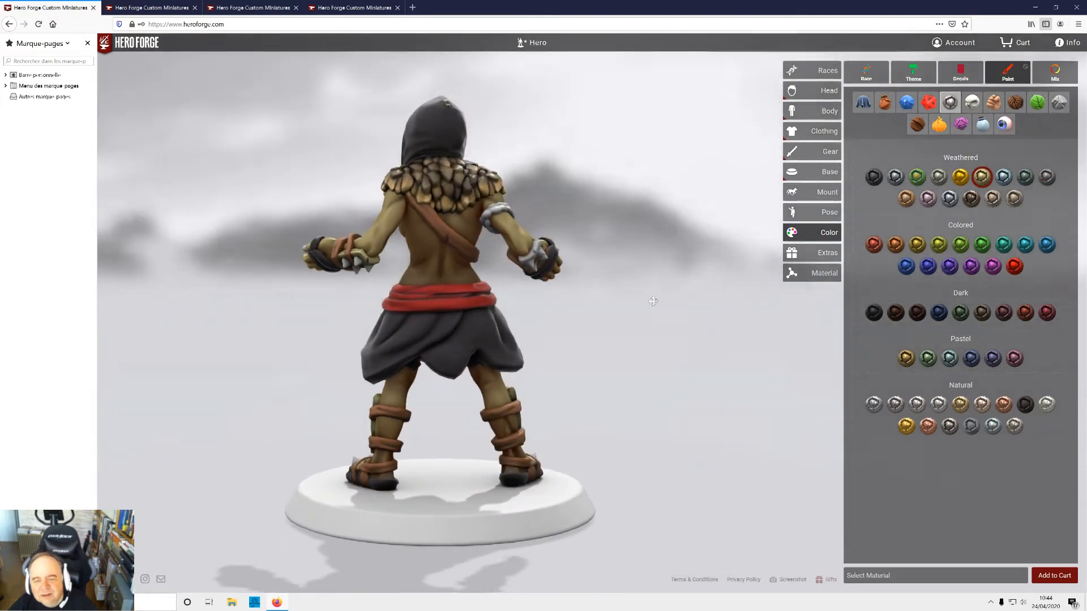
{"action": "left_click_drag", "start_coordinate": [653, 301], "coordinate": [495, 321]}
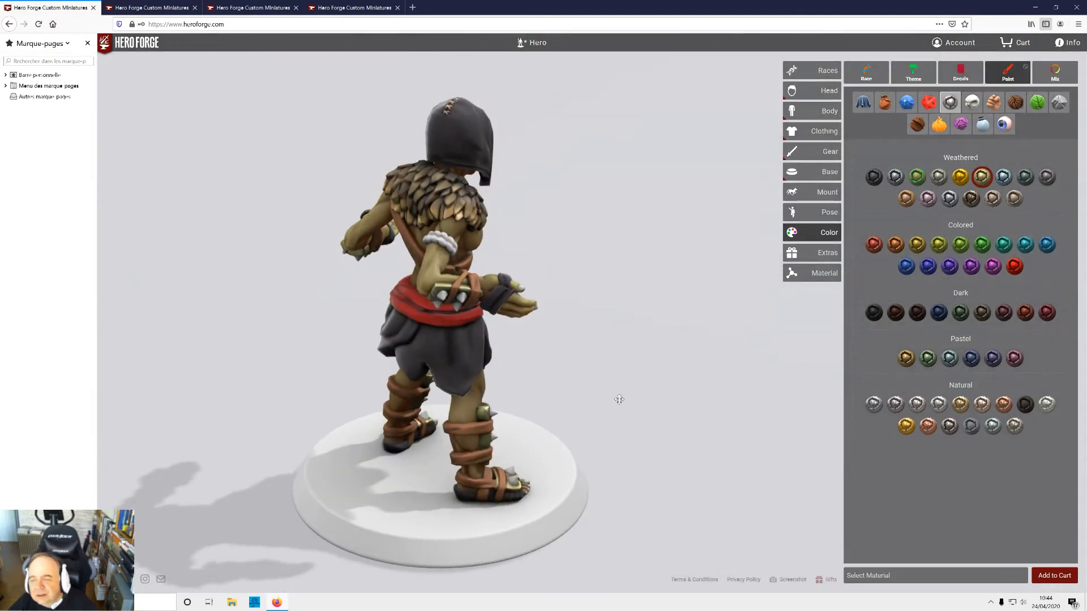
{"action": "left_click_drag", "start_coordinate": [619, 400], "coordinate": [609, 351]}
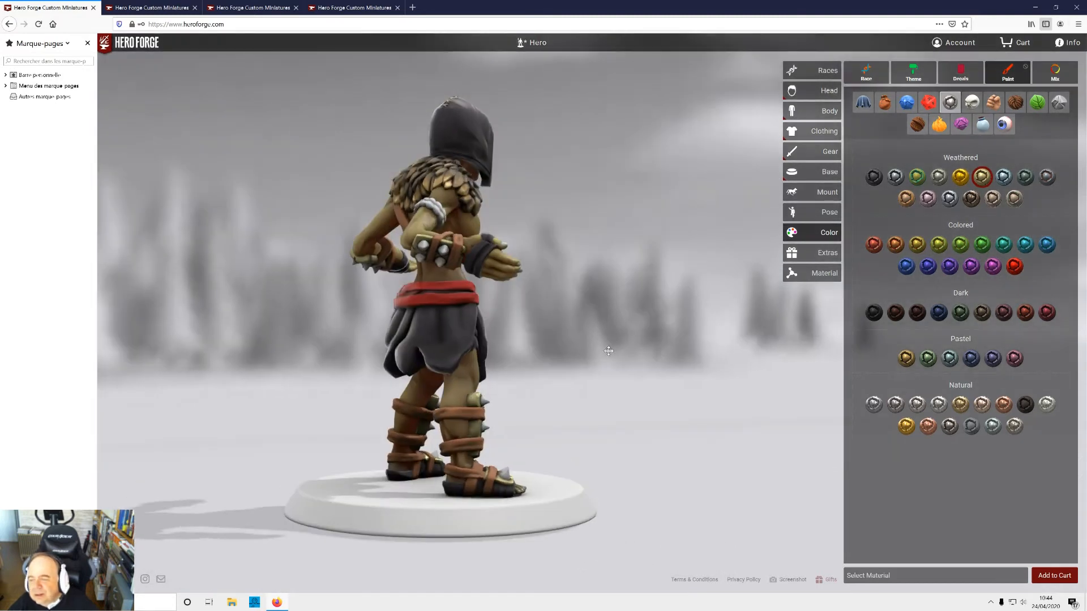
- Paint the spikes on the forearm guards, shin guards and sandals with the third Colored metal color, a golden yellow
{"action": "left_click", "coordinate": [918, 245]}
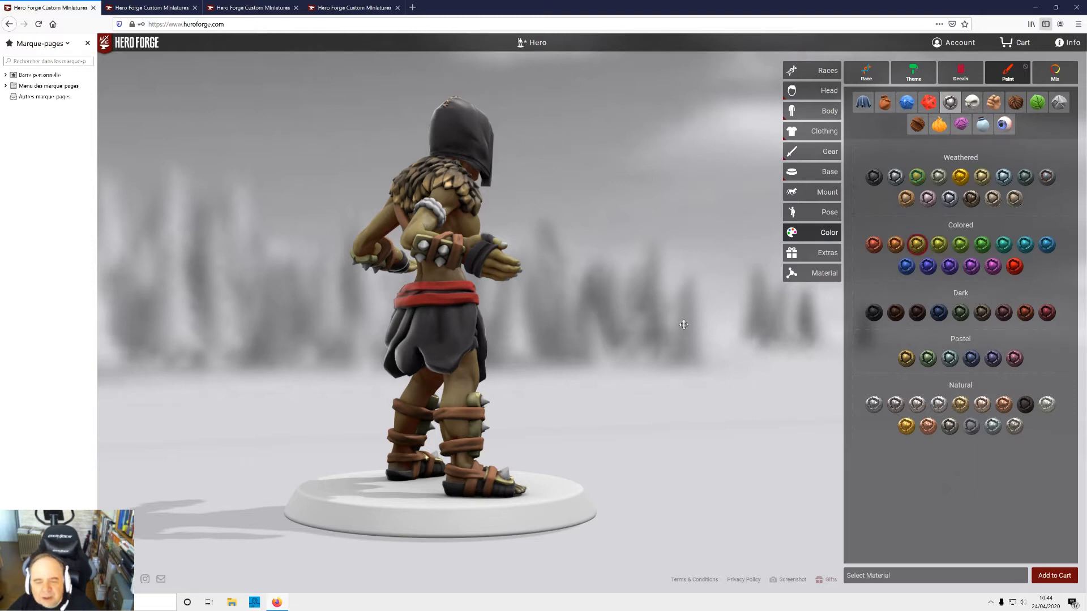
{"action": "left_click", "coordinate": [443, 257]}
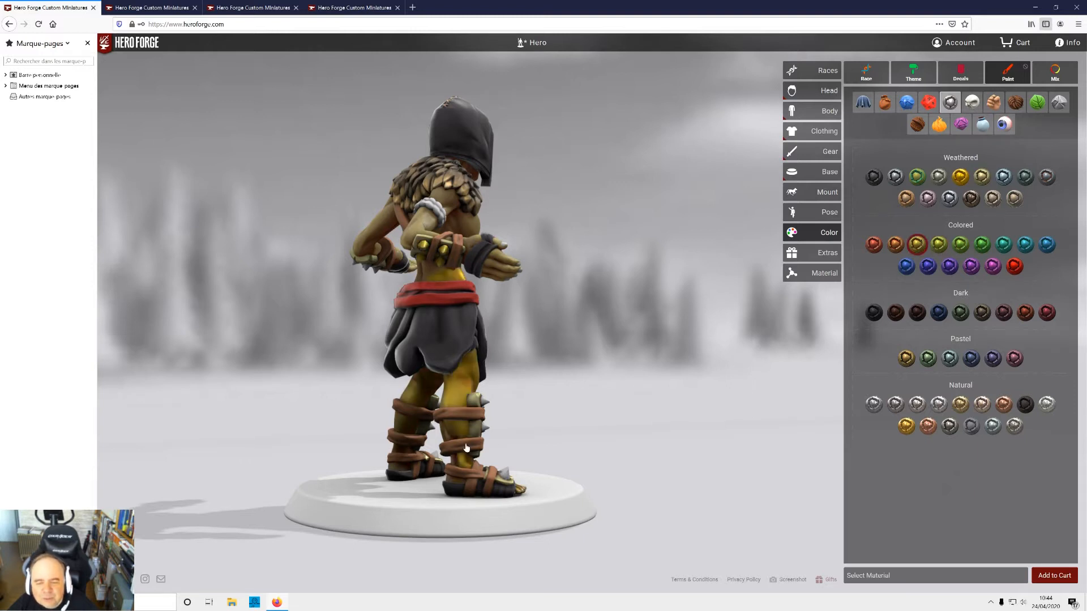
{"action": "left_click_drag", "start_coordinate": [686, 414], "coordinate": [445, 394]}
{"action": "left_click_drag", "start_coordinate": [795, 423], "coordinate": [510, 283]}
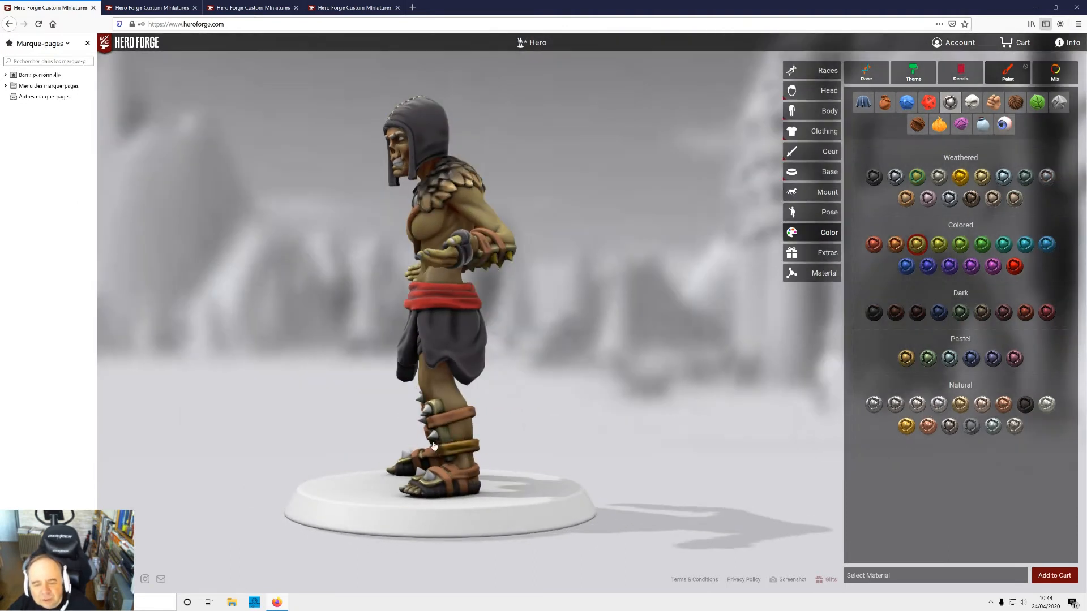
{"action": "left_click_drag", "start_coordinate": [538, 460], "coordinate": [822, 408]}
{"action": "left_click", "coordinate": [388, 415]}
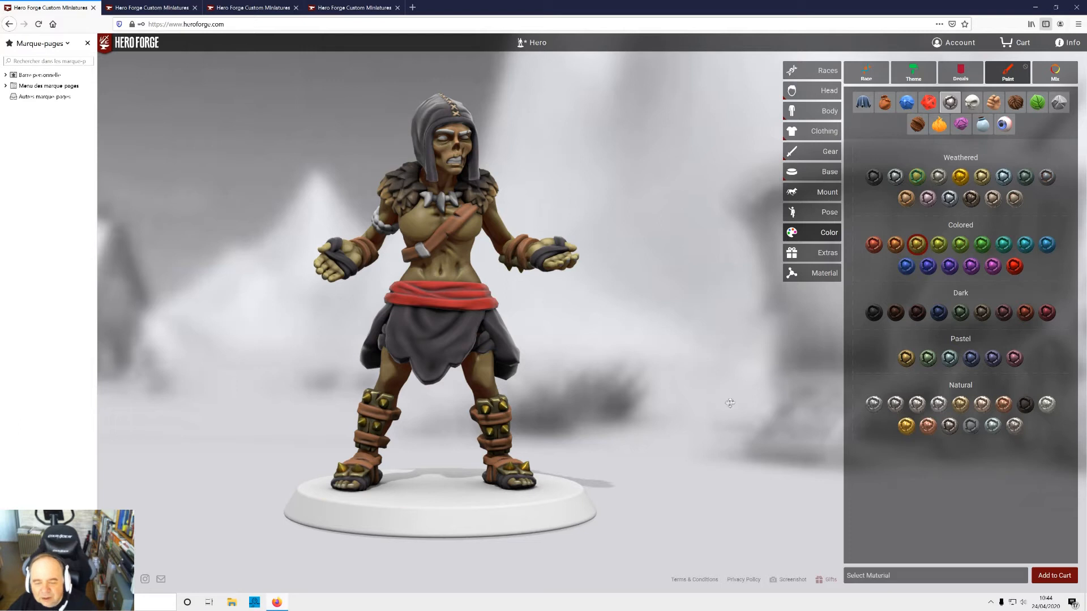
{"action": "left_click_drag", "start_coordinate": [677, 411], "coordinate": [672, 473]}
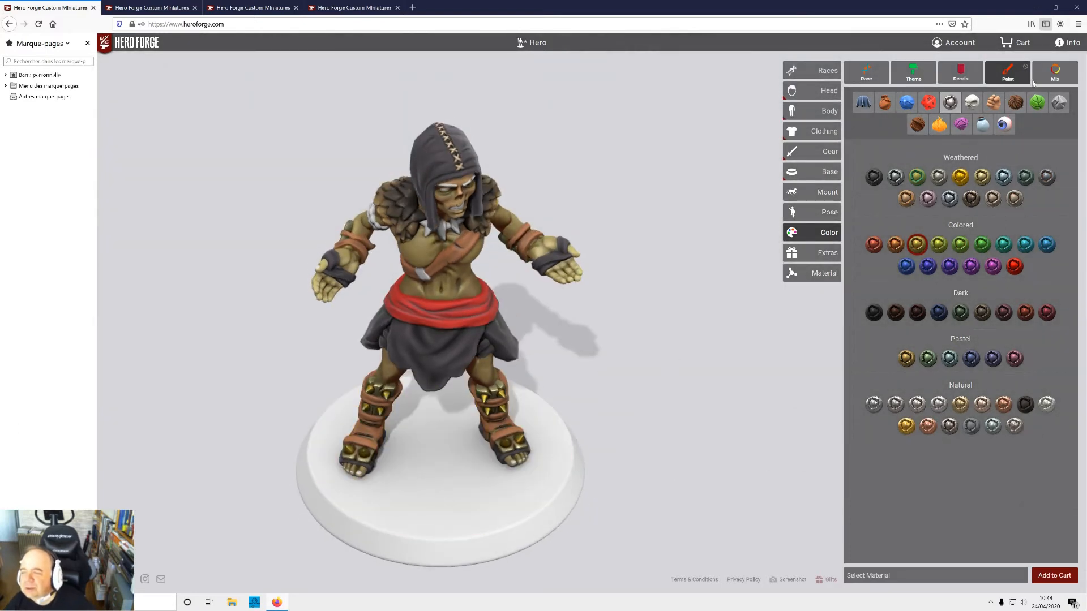
- Paint the eyes with the first Bovine eye color, a dark brown, after trying the black Rodent color
{"action": "left_click", "coordinate": [1003, 124]}
{"action": "left_click_drag", "start_coordinate": [677, 313], "coordinate": [650, 282]}
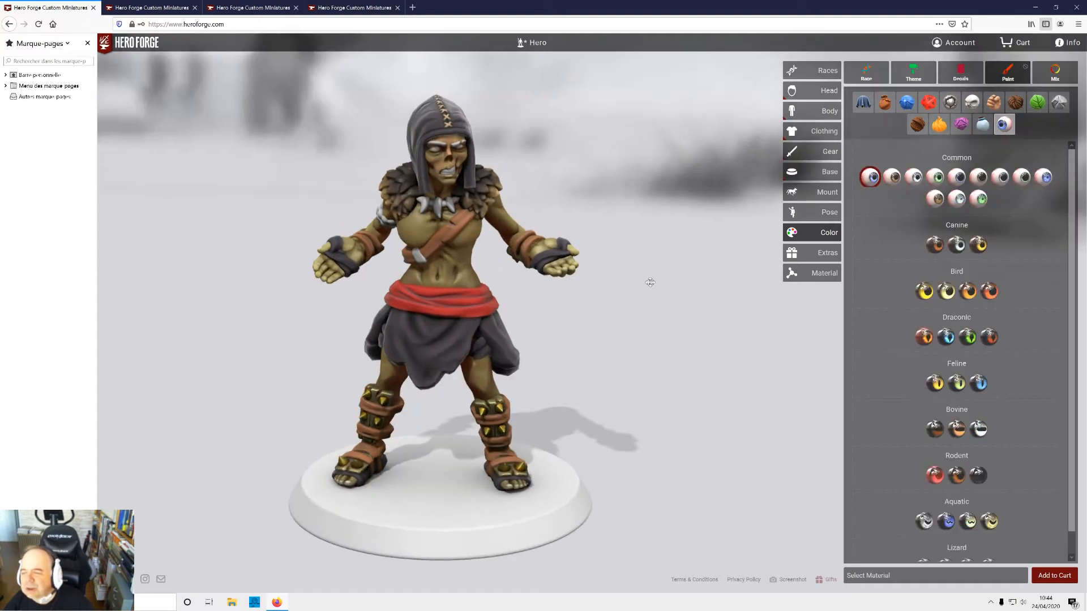
{"action": "left_click_drag", "start_coordinate": [786, 358], "coordinate": [723, 332]}
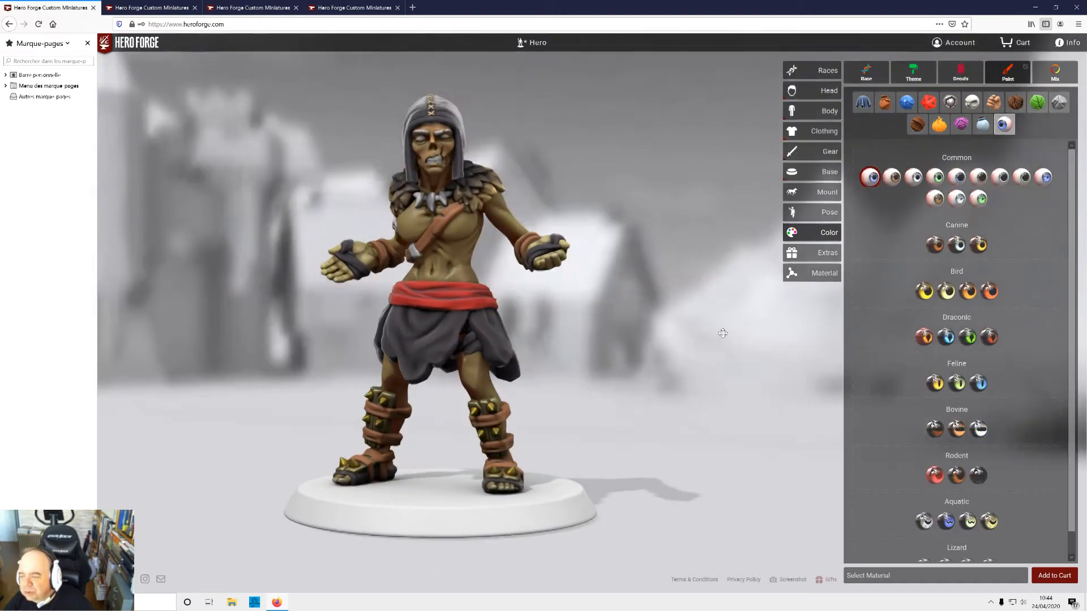
{"action": "scroll", "coordinate": [987, 479], "scroll_direction": "down", "scroll_amount": 1}
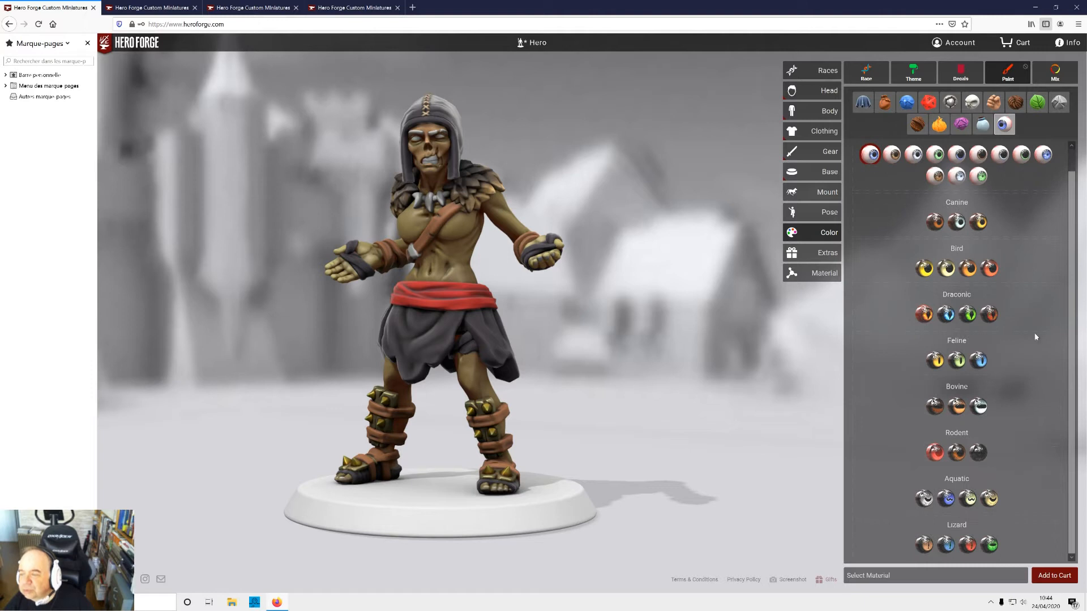
{"action": "left_click", "coordinate": [958, 176]}
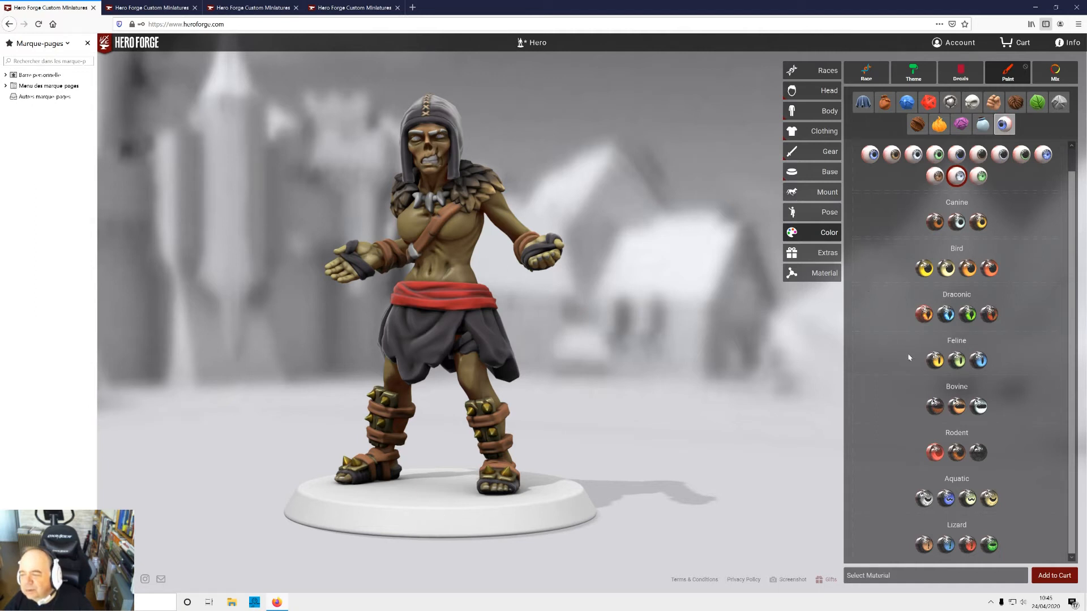
{"action": "left_click", "coordinate": [978, 454]}
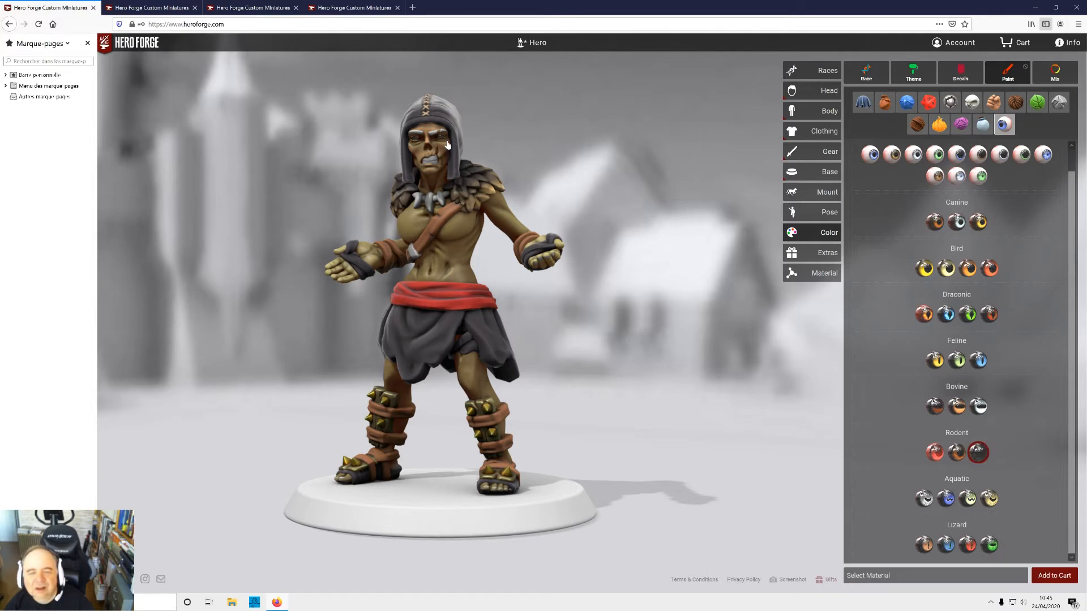
{"action": "left_click", "coordinate": [934, 406]}
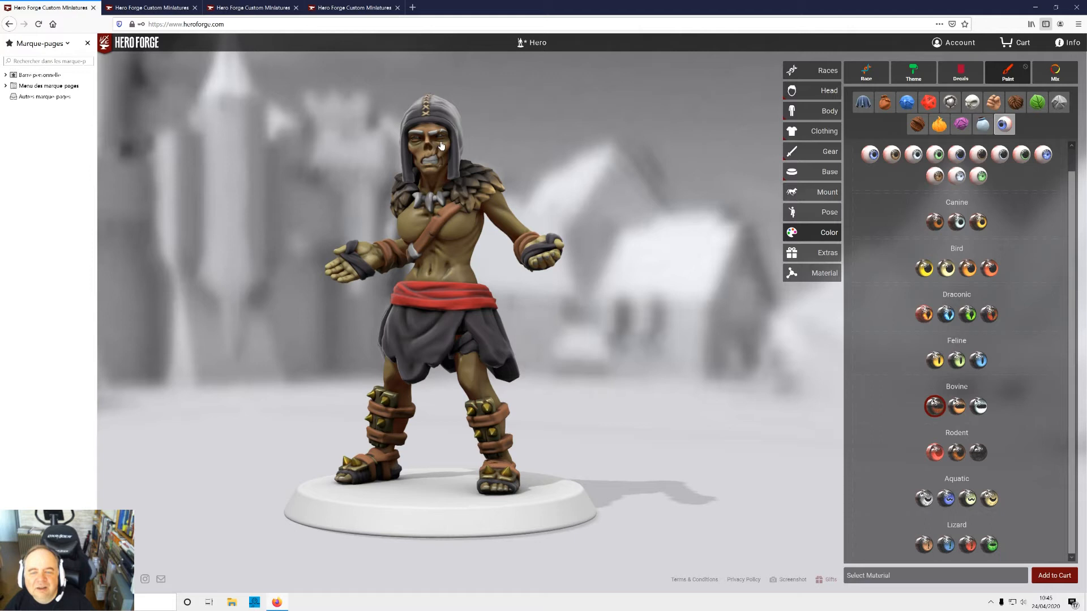
{"action": "left_click_drag", "start_coordinate": [616, 164], "coordinate": [615, 141]}
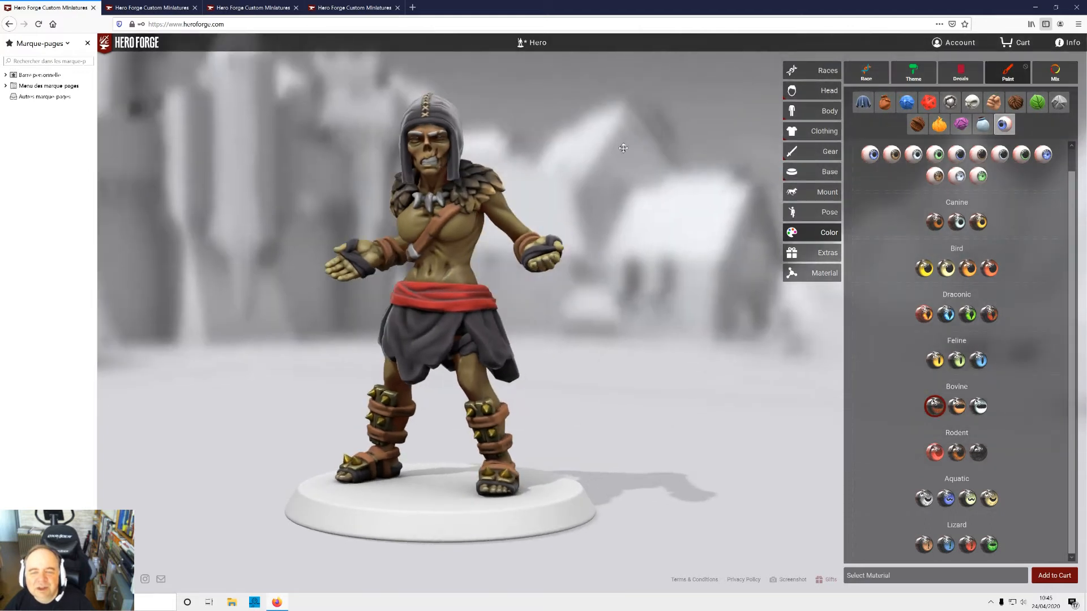
- Paint the mouth's teeth with the third Bone color and the eyebrows with the first Natural hair color in the third row
{"action": "left_click", "coordinate": [971, 102]}
{"action": "left_click", "coordinate": [960, 177]}
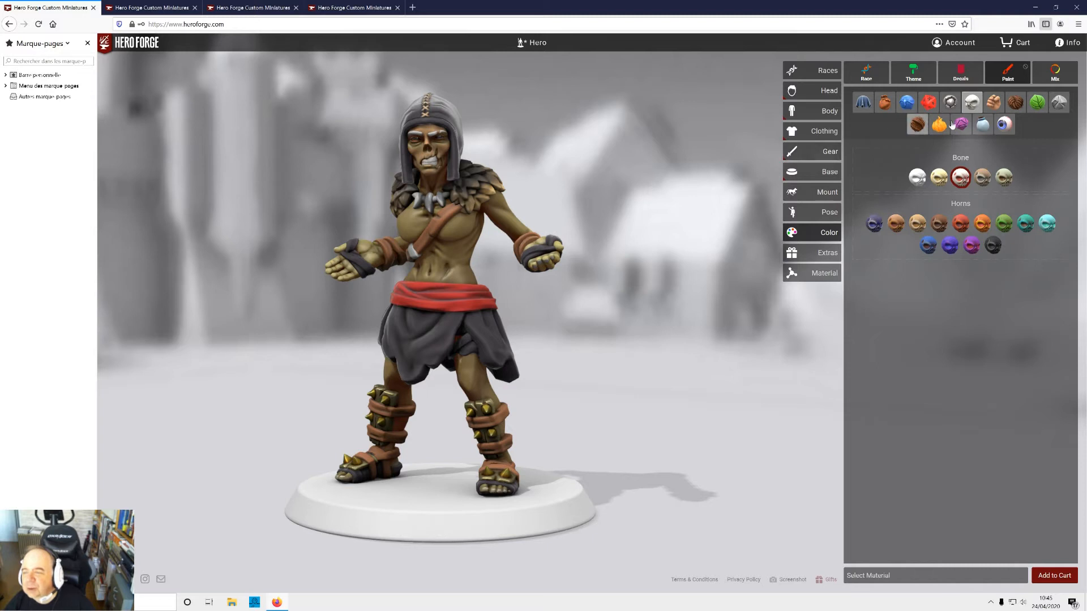
{"action": "left_click", "coordinate": [1015, 102]}
{"action": "left_click", "coordinate": [939, 178]}
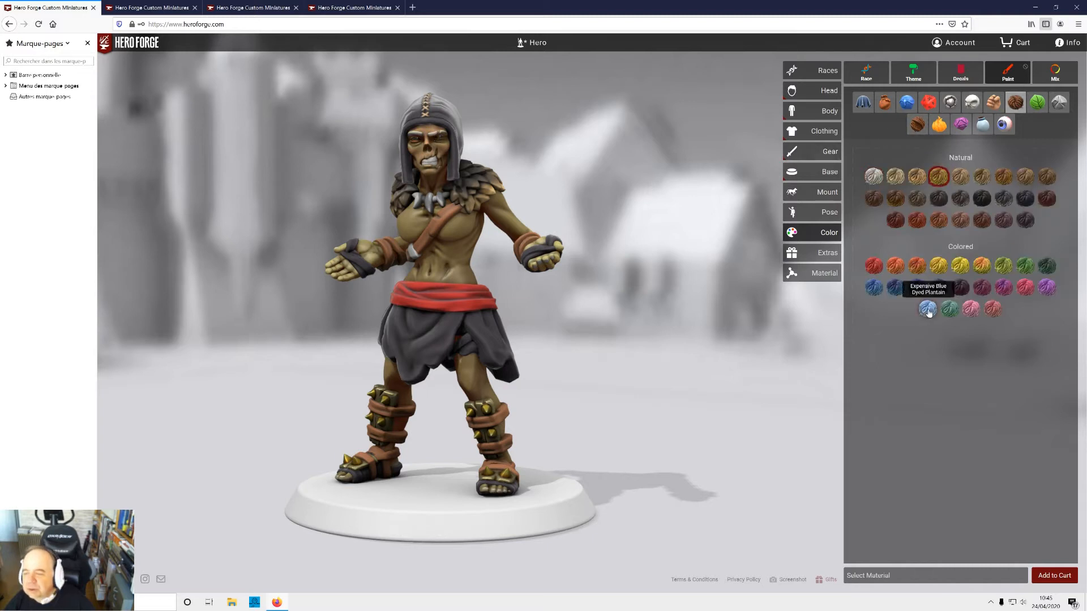
{"action": "left_click", "coordinate": [894, 219]}
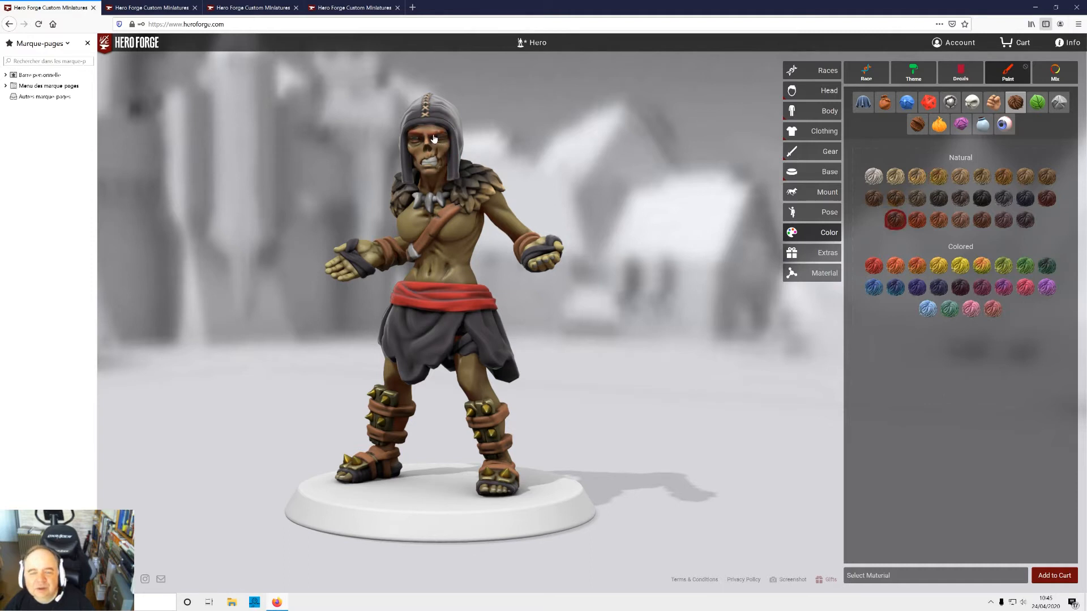
{"action": "left_click_drag", "start_coordinate": [606, 143], "coordinate": [663, 136]}
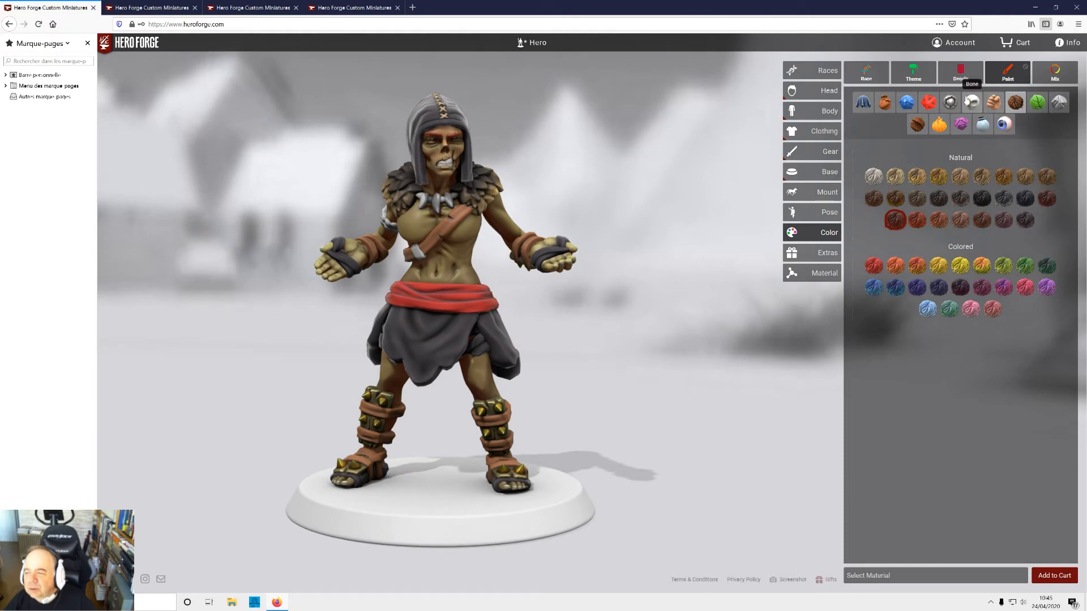
- Paint the necklace fangs with the third Bone color, then change them to the fourth, a greyish tan
{"action": "left_click", "coordinate": [972, 102]}
{"action": "left_click", "coordinate": [961, 177]}
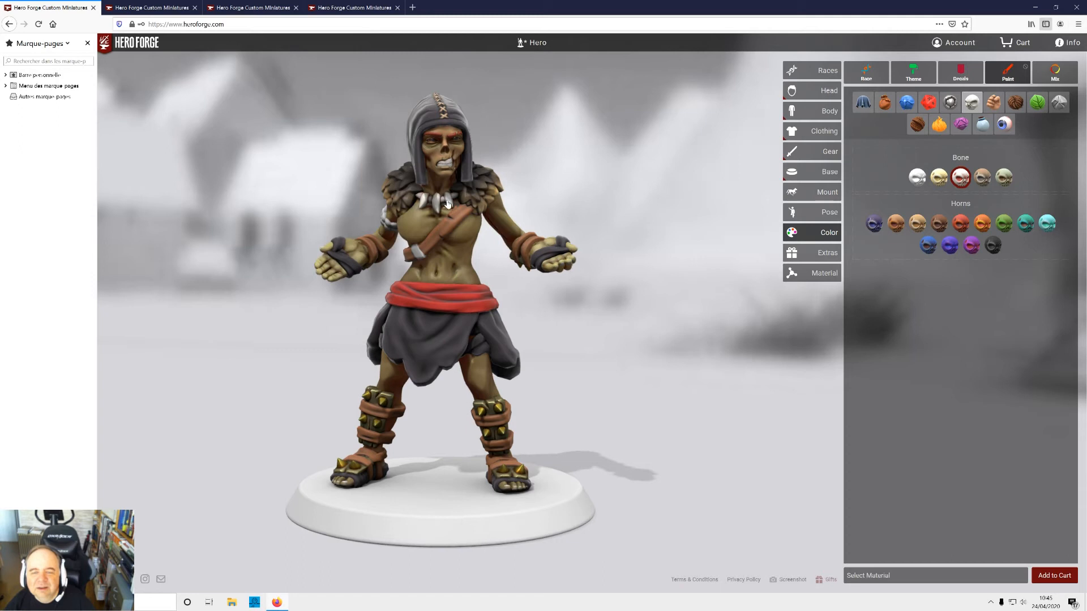
{"action": "left_click", "coordinate": [982, 177]}
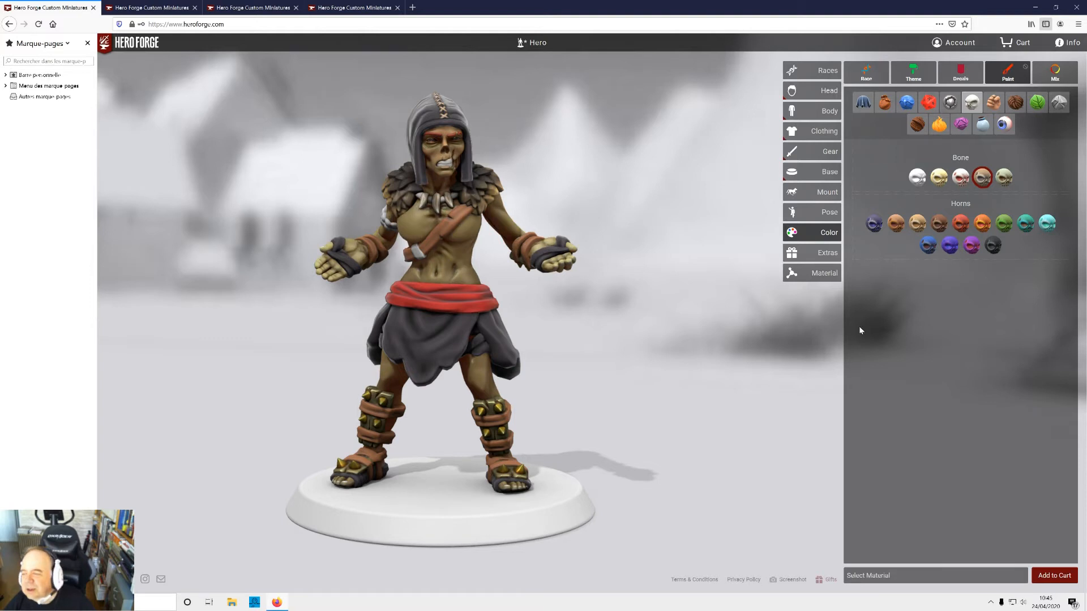
- Paint the upper-arm bracelet with the first leather color in the Tans group, a pale beige
{"action": "left_click_drag", "start_coordinate": [770, 347], "coordinate": [767, 343]}
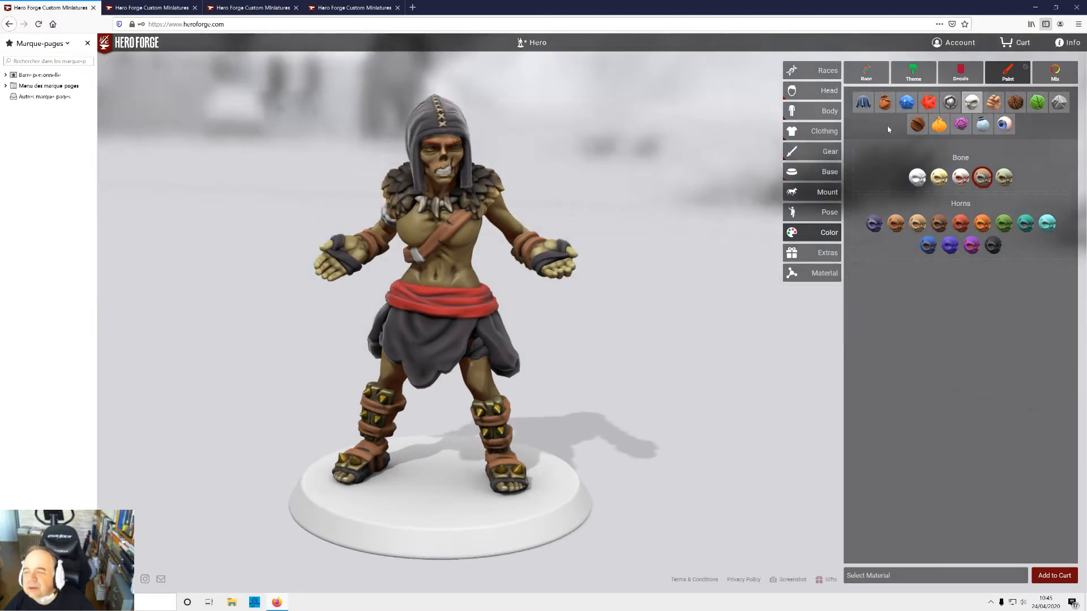
{"action": "left_click", "coordinate": [885, 103]}
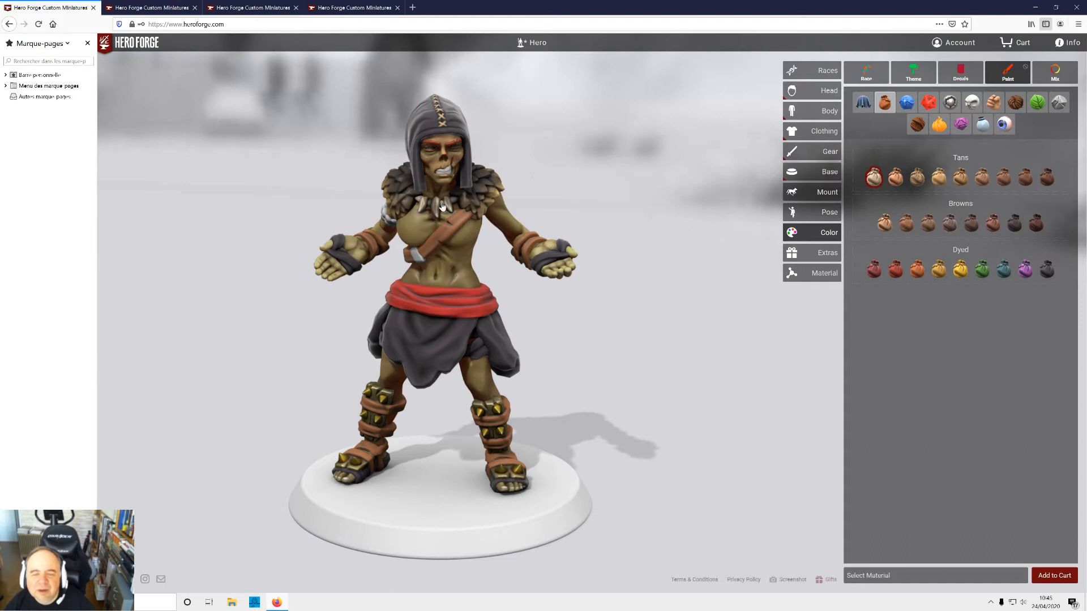
{"action": "left_click_drag", "start_coordinate": [672, 214], "coordinate": [691, 211]}
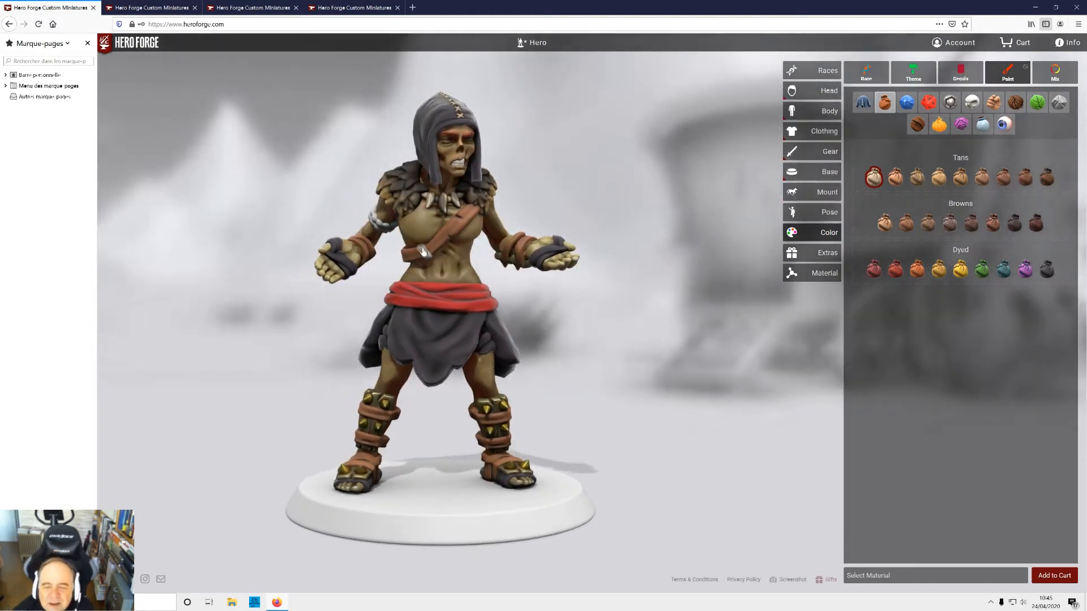
{"action": "left_click_drag", "start_coordinate": [635, 237], "coordinate": [763, 233]}
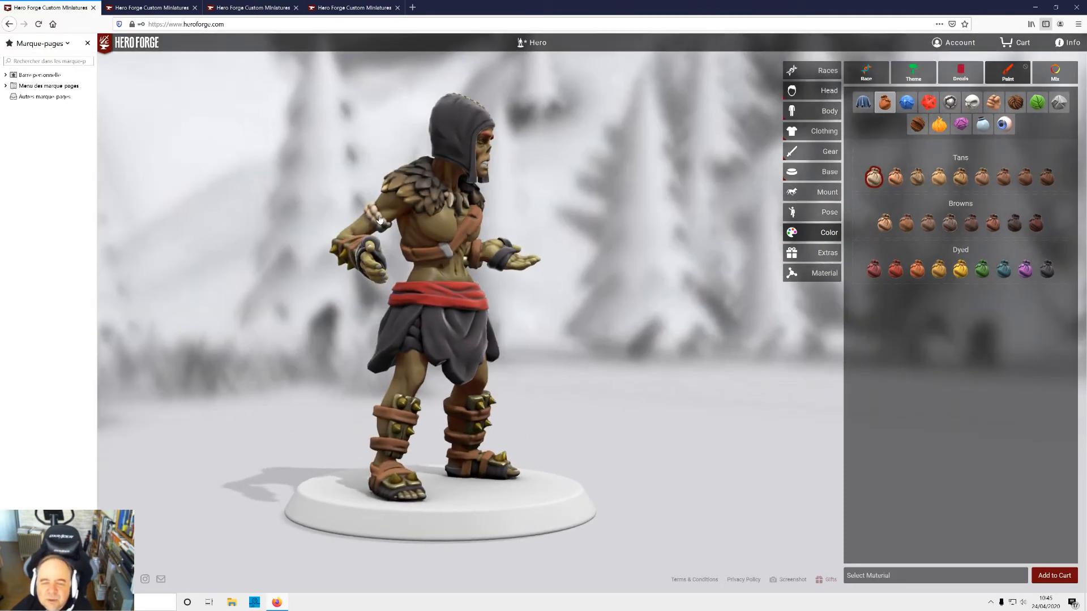
{"action": "left_click_drag", "start_coordinate": [541, 236], "coordinate": [737, 268]}
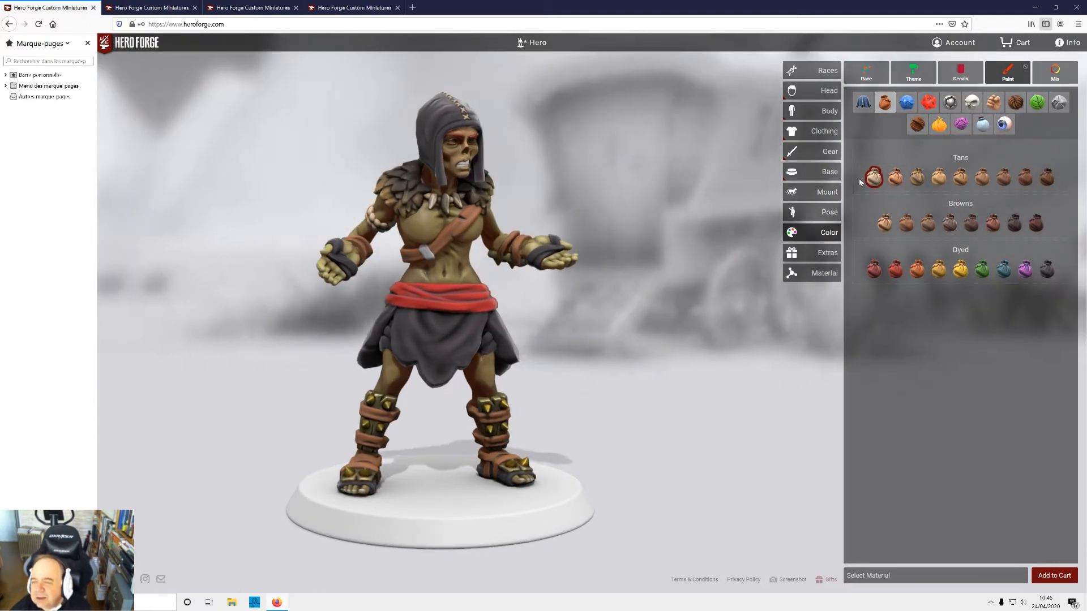
- Paint the buckle of the chest strap with the sixth Weathered metal color
{"action": "left_click", "coordinate": [951, 103]}
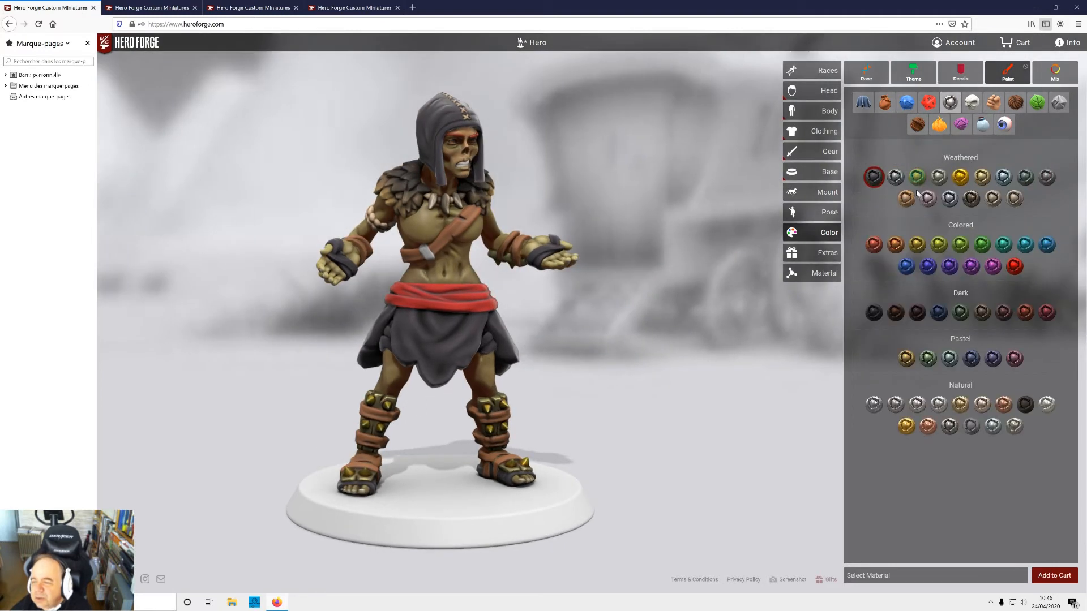
{"action": "left_click", "coordinate": [981, 179]}
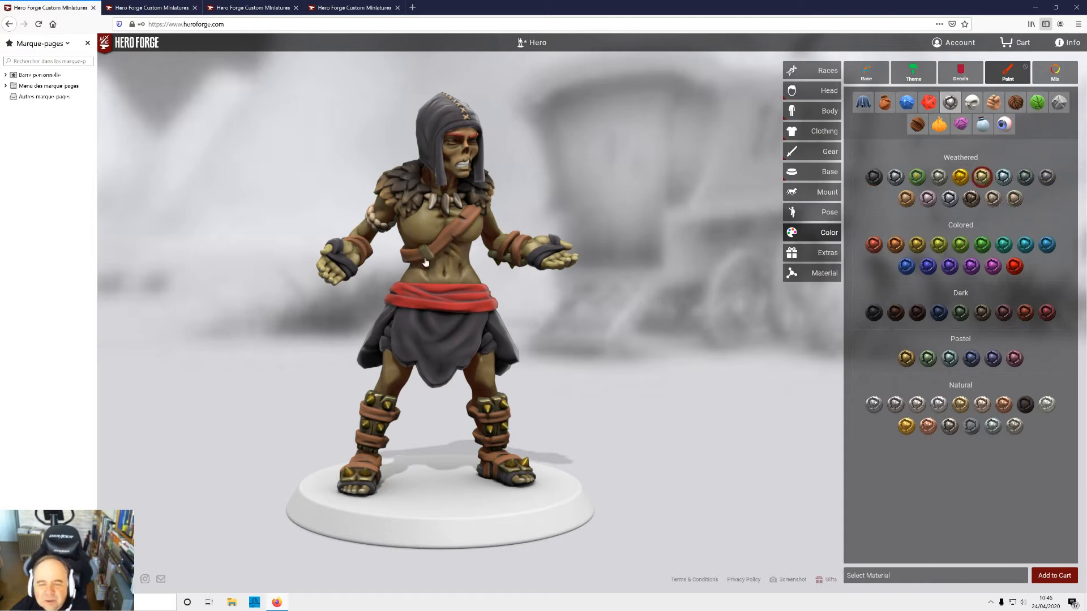
{"action": "left_click_drag", "start_coordinate": [783, 366], "coordinate": [689, 380]}
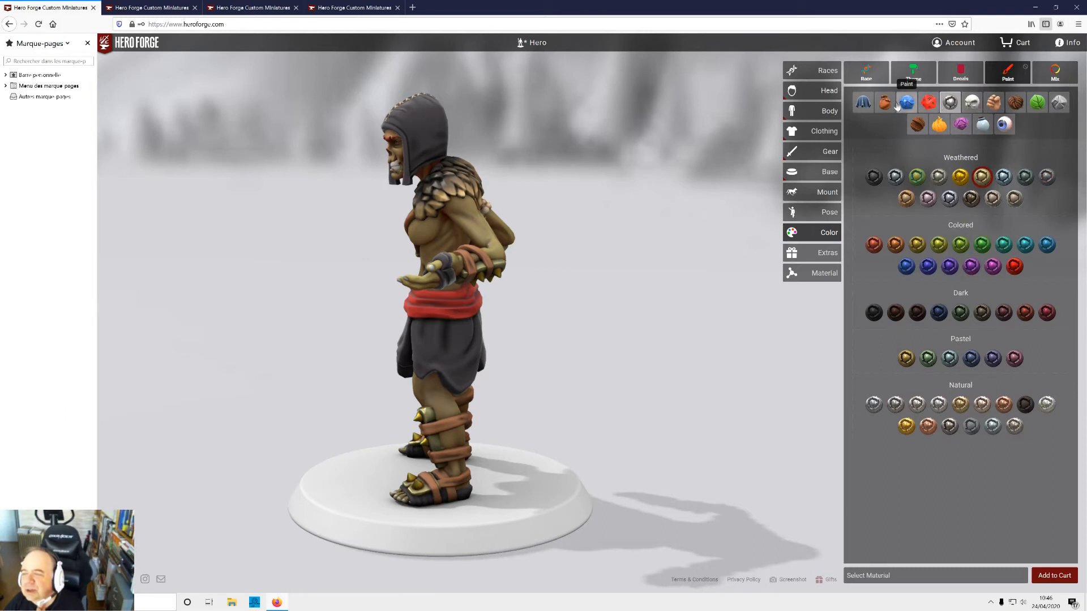
{"action": "left_click", "coordinate": [994, 104]}
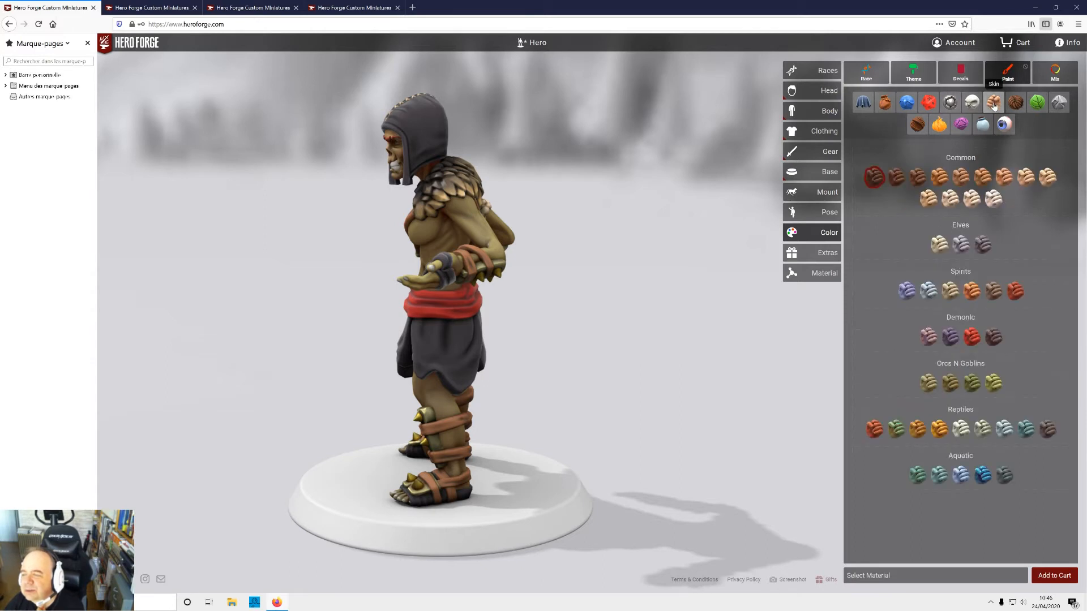
{"action": "left_click", "coordinate": [1064, 79]}
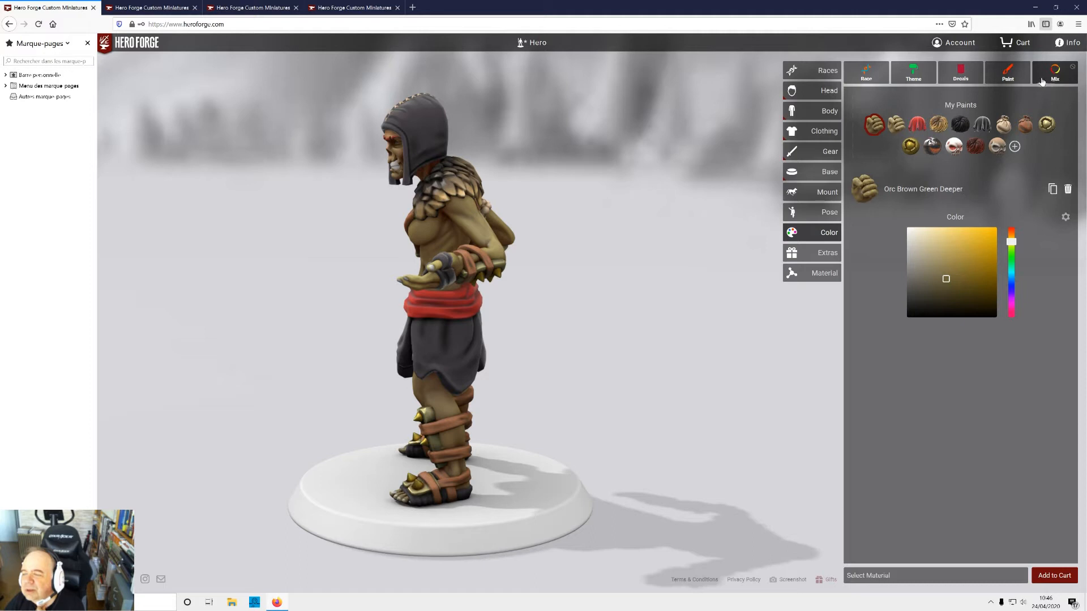
{"action": "left_click", "coordinate": [956, 79]}
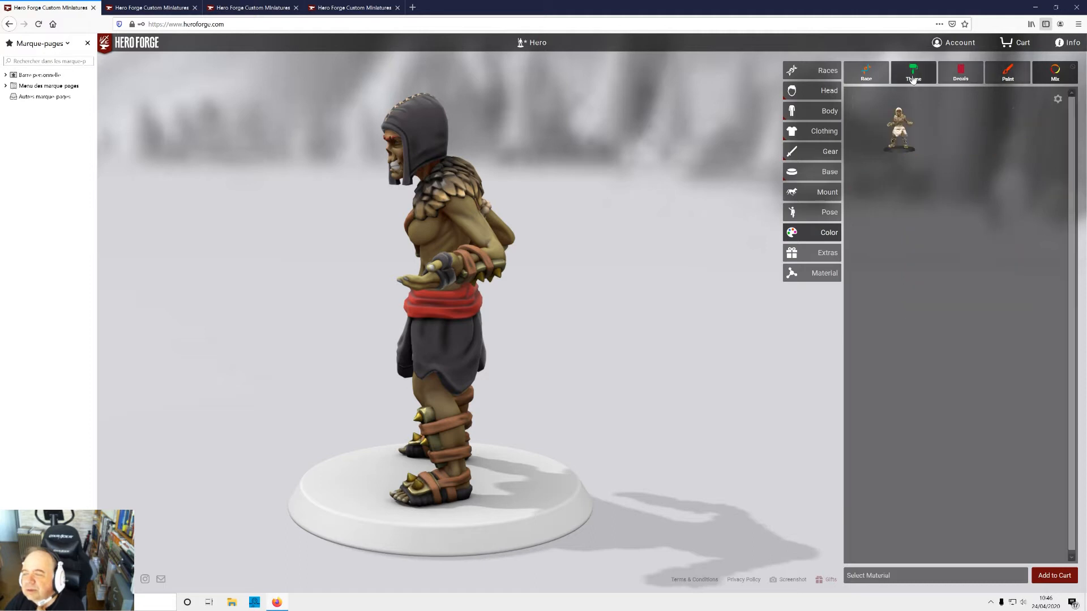
{"action": "left_click", "coordinate": [1006, 74]}
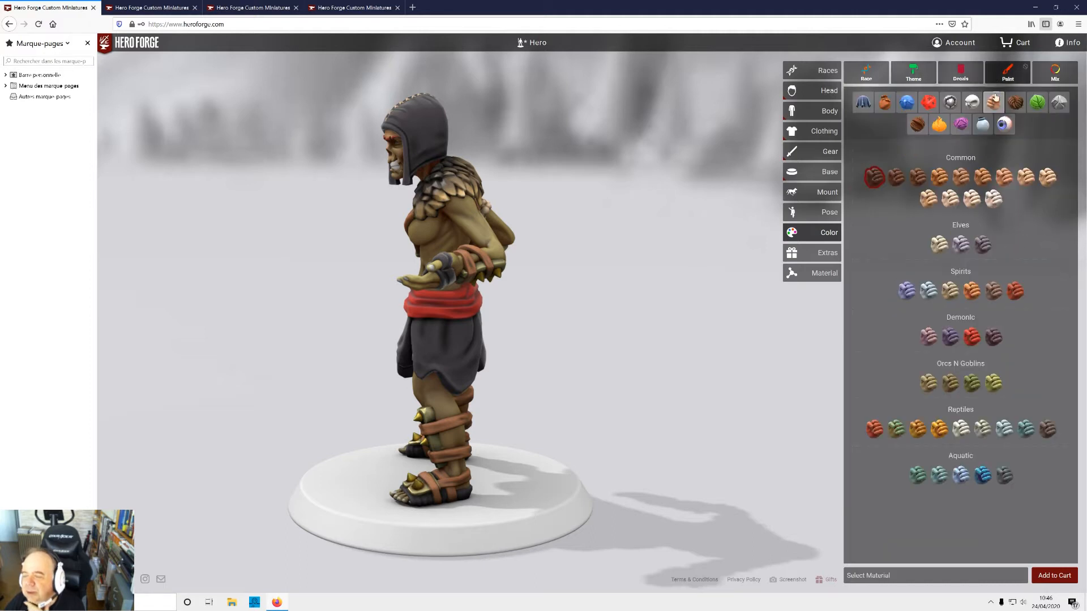
{"action": "left_click", "coordinate": [986, 128]}
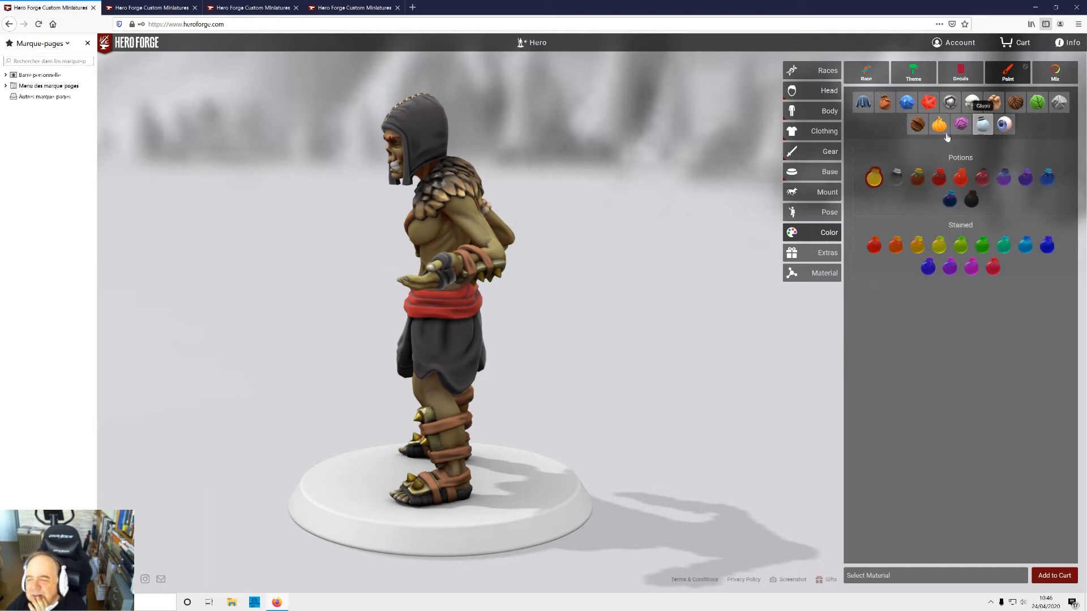
{"action": "left_click_drag", "start_coordinate": [645, 183], "coordinate": [721, 206]}
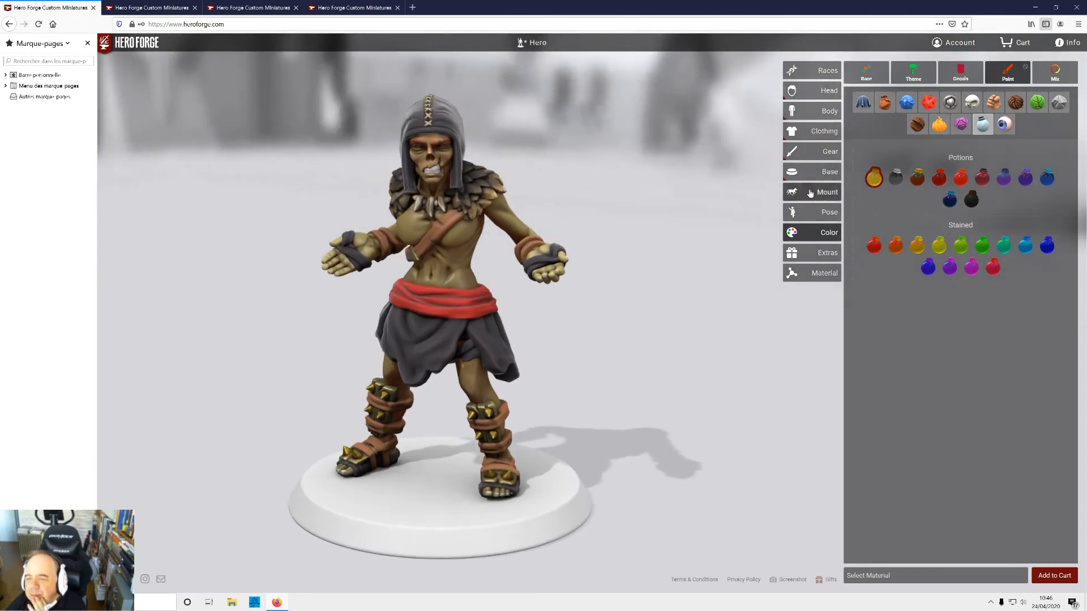
- Browse the Side gear, from pouches and scabbards to holsters and gadgets, for an item to wear on the hip
{"action": "left_click", "coordinate": [818, 151]}
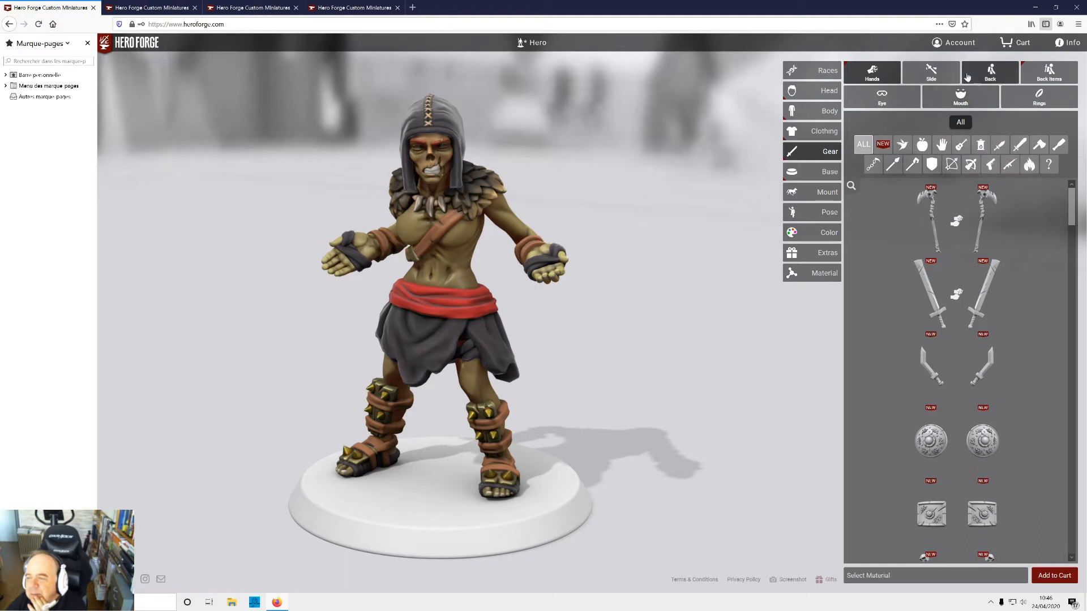
{"action": "left_click", "coordinate": [947, 77]}
{"action": "scroll", "coordinate": [981, 365], "scroll_direction": "down", "scroll_amount": 5}
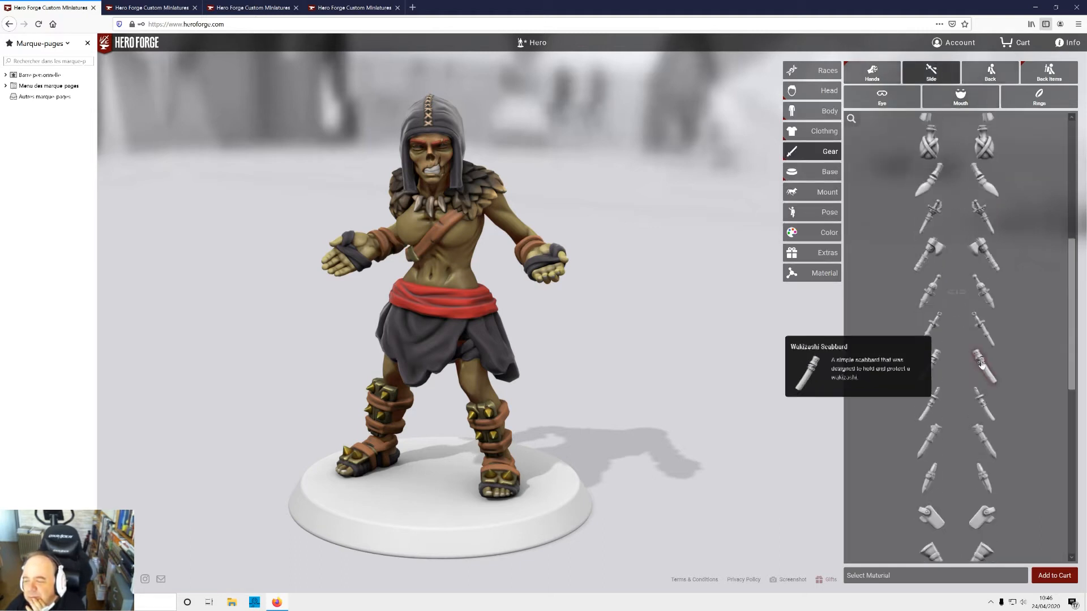
{"action": "scroll", "coordinate": [982, 365], "scroll_direction": "down", "scroll_amount": 5}
{"action": "scroll", "coordinate": [980, 384], "scroll_direction": "up", "scroll_amount": 10}
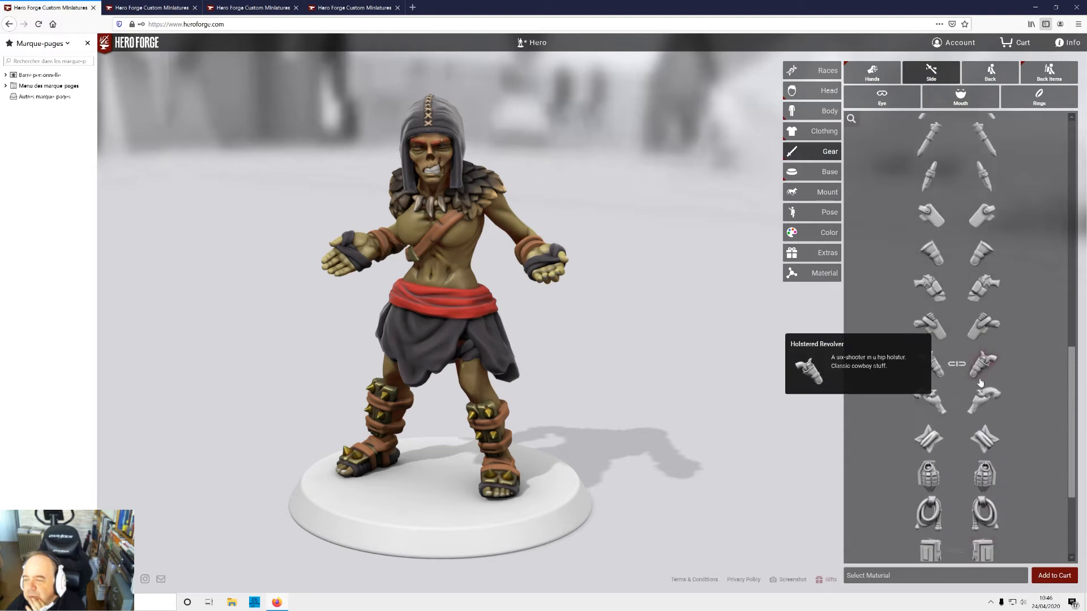
{"action": "scroll", "coordinate": [980, 385], "scroll_direction": "down", "scroll_amount": 8}
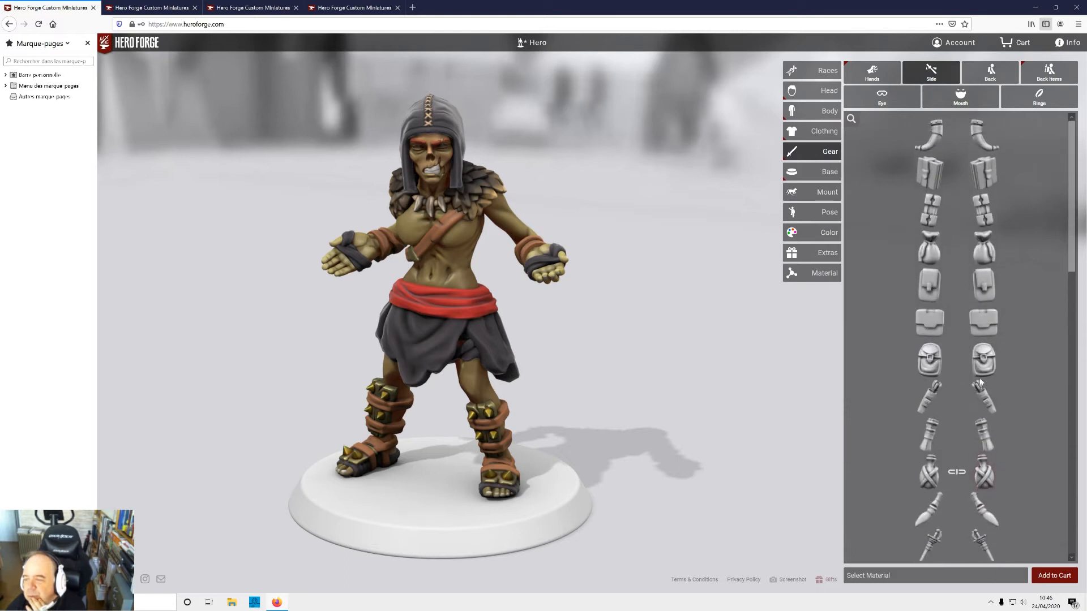
{"action": "scroll", "coordinate": [980, 384], "scroll_direction": "down", "scroll_amount": 1}
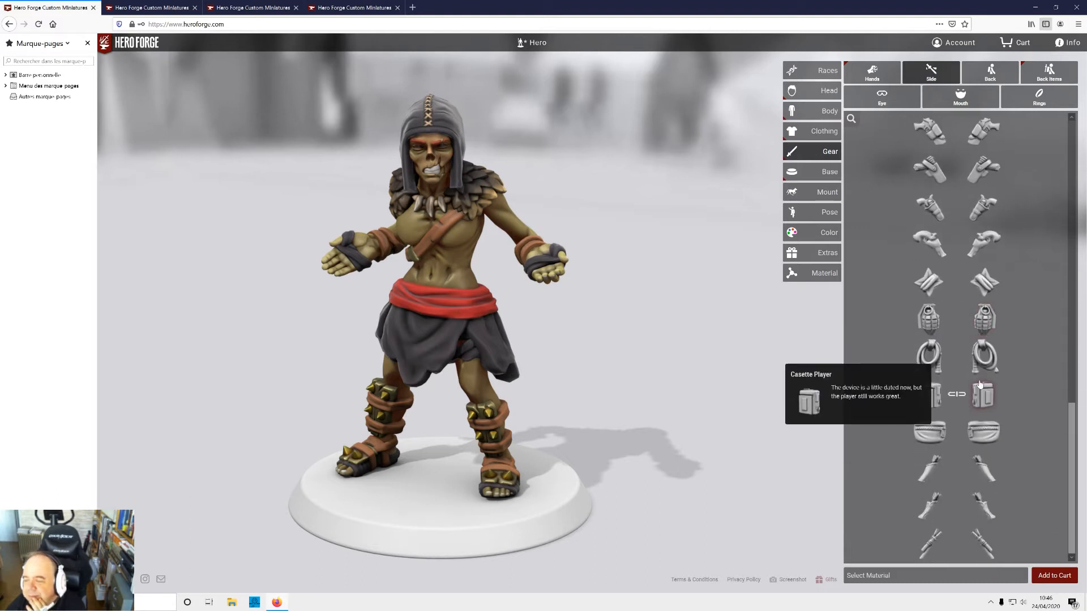
{"action": "scroll", "coordinate": [980, 385], "scroll_direction": "up", "scroll_amount": 9}
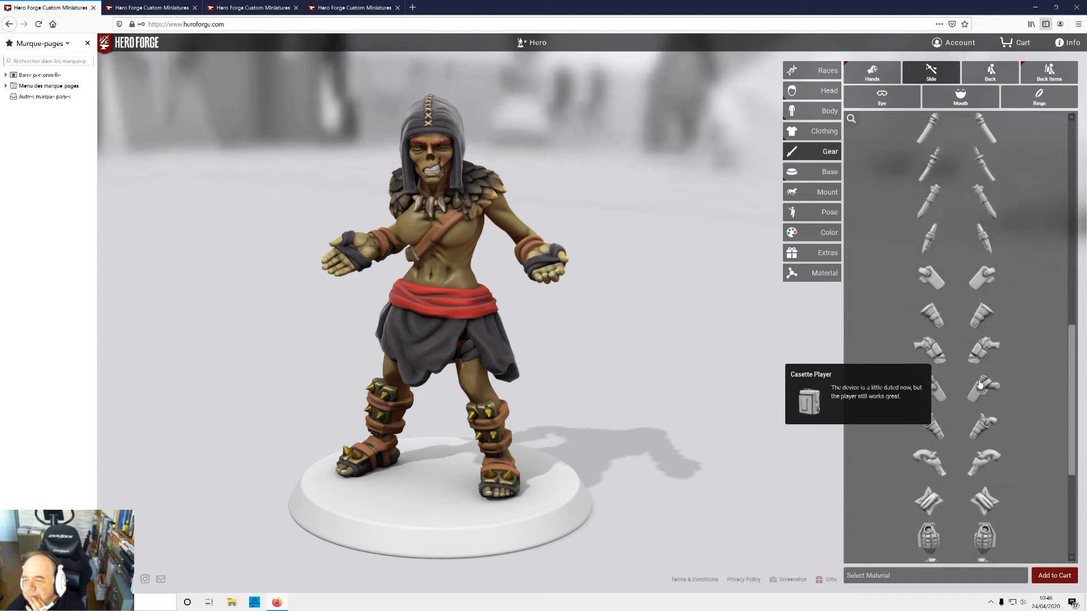
{"action": "scroll", "coordinate": [980, 384], "scroll_direction": "up", "scroll_amount": 6}
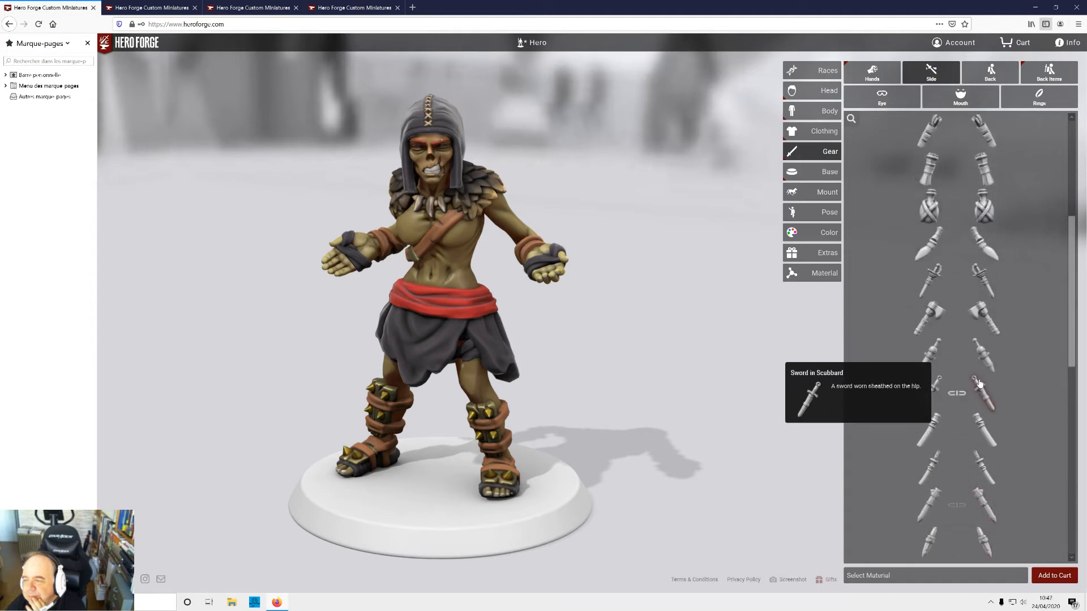
{"action": "scroll", "coordinate": [980, 384], "scroll_direction": "up", "scroll_amount": 6}
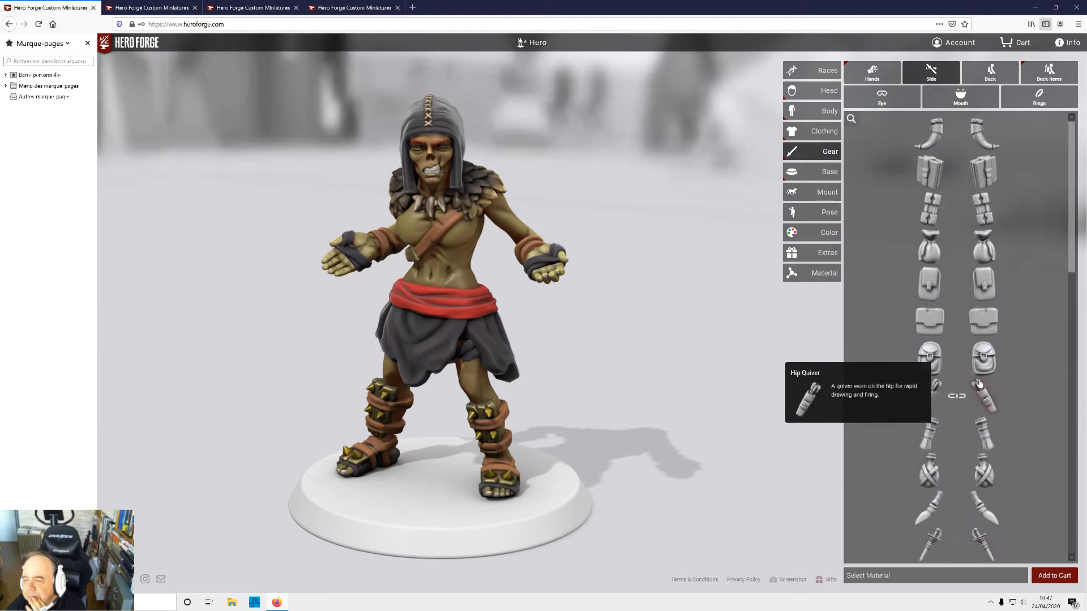
- Place the last flame from the Spell Effects hand gear, below the Large Flame, in the hero's right hand
{"action": "left_click", "coordinate": [871, 71]}
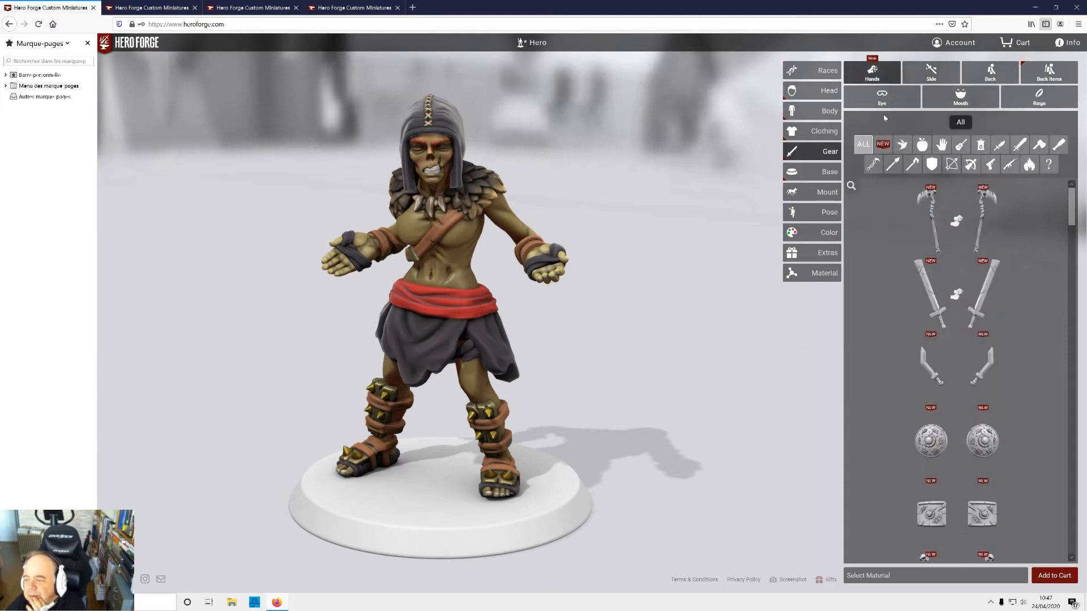
{"action": "left_click", "coordinate": [923, 148]}
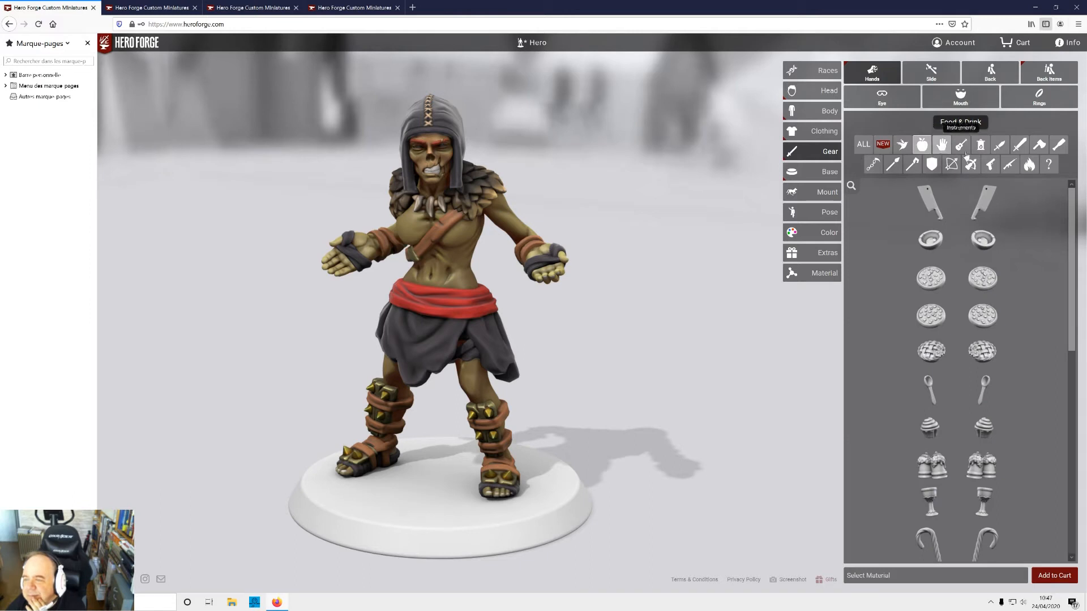
{"action": "left_click", "coordinate": [1030, 165]}
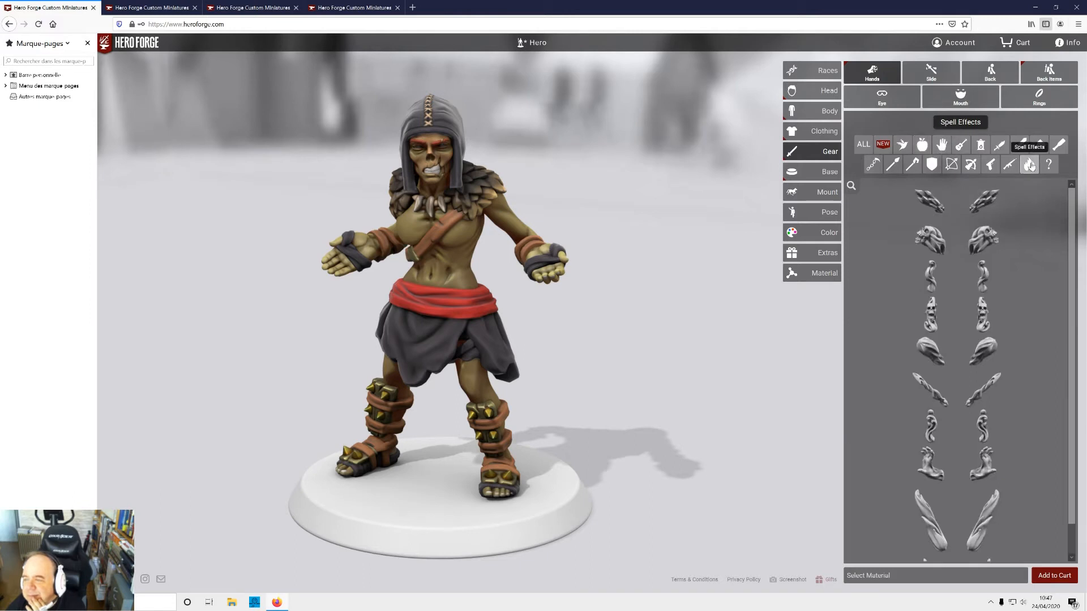
{"action": "left_click", "coordinate": [1057, 146]}
{"action": "left_click", "coordinate": [1036, 166]}
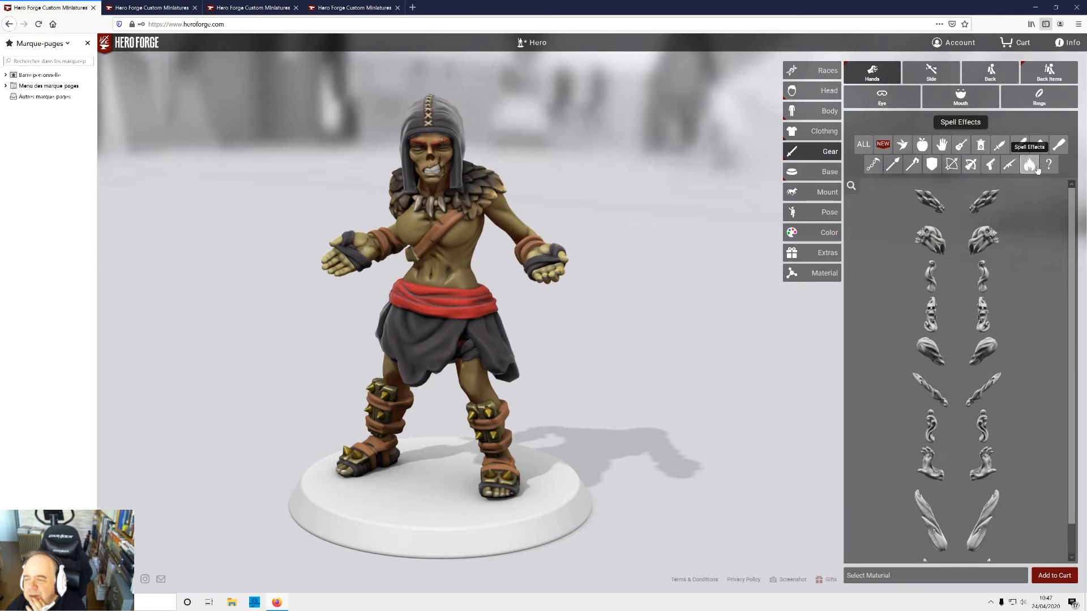
{"action": "scroll", "coordinate": [1005, 433], "scroll_direction": "down", "scroll_amount": 1}
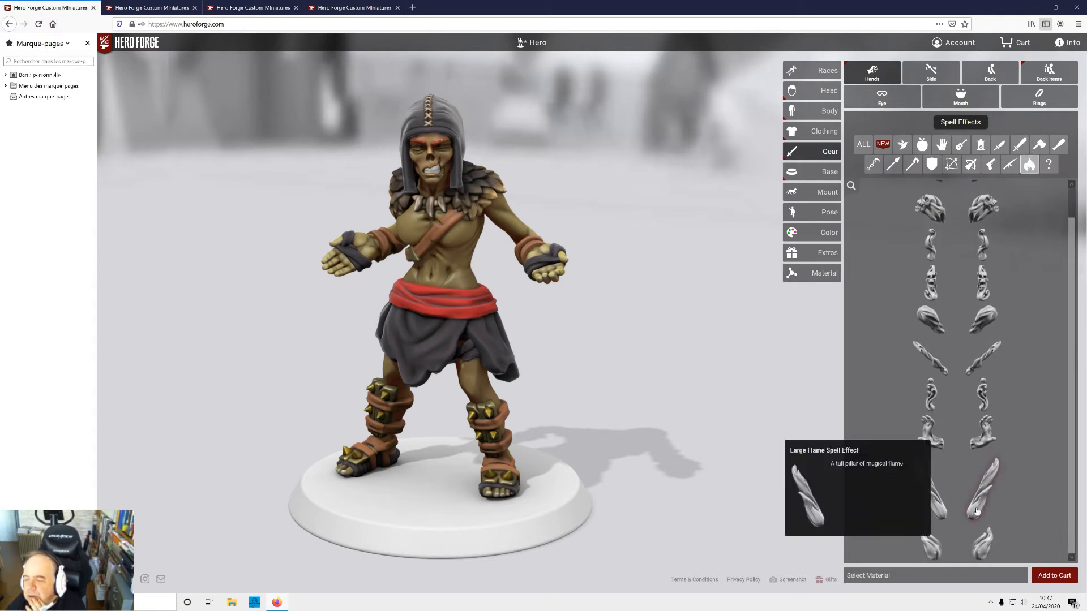
{"action": "left_click", "coordinate": [941, 553]}
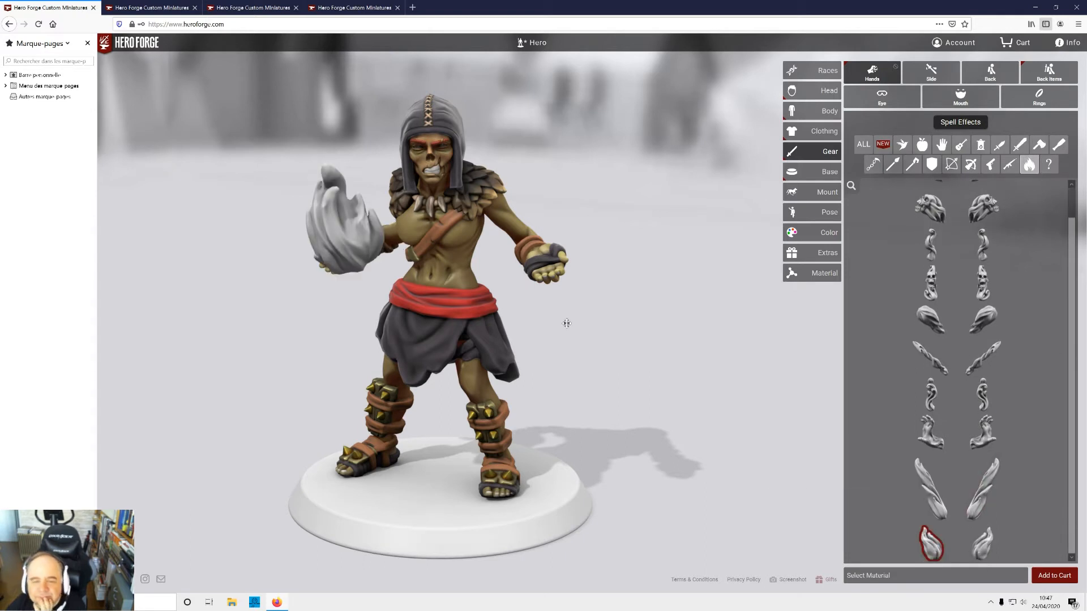
{"action": "mouse_move", "coordinate": [714, 368]}
{"action": "left_mouse_down"}
{"action": "mouse_move", "coordinate": [711, 356]}
{"action": "mouse_move", "coordinate": [674, 356]}
{"action": "mouse_move", "coordinate": [703, 360]}
{"action": "left_mouse_up"}
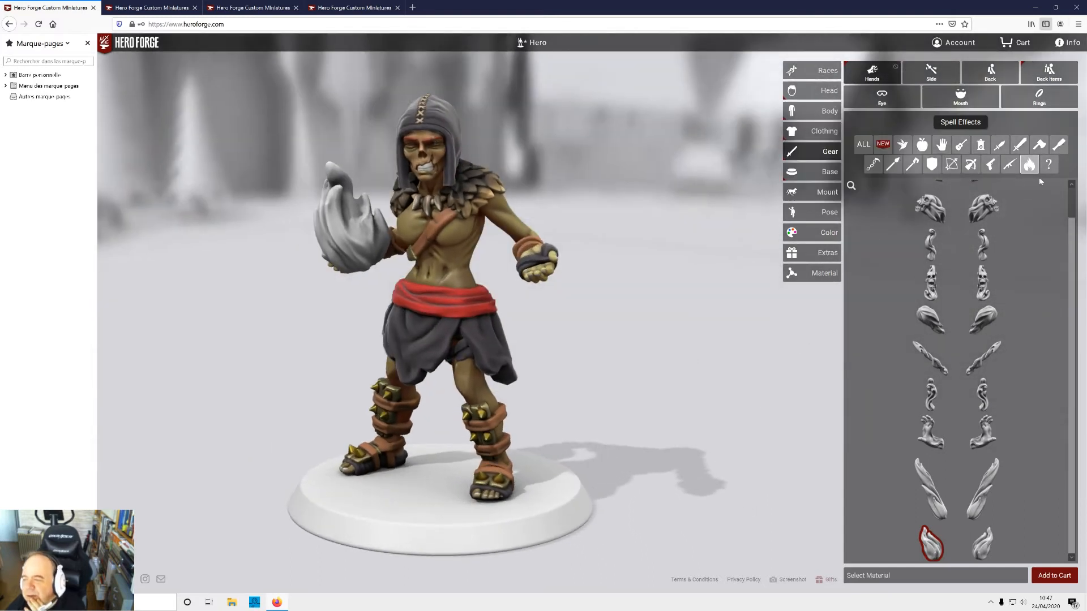
- Place the Brain from the Other hand gear in the hero's left hand
{"action": "left_click", "coordinate": [1057, 146]}
{"action": "left_click", "coordinate": [1038, 145]}
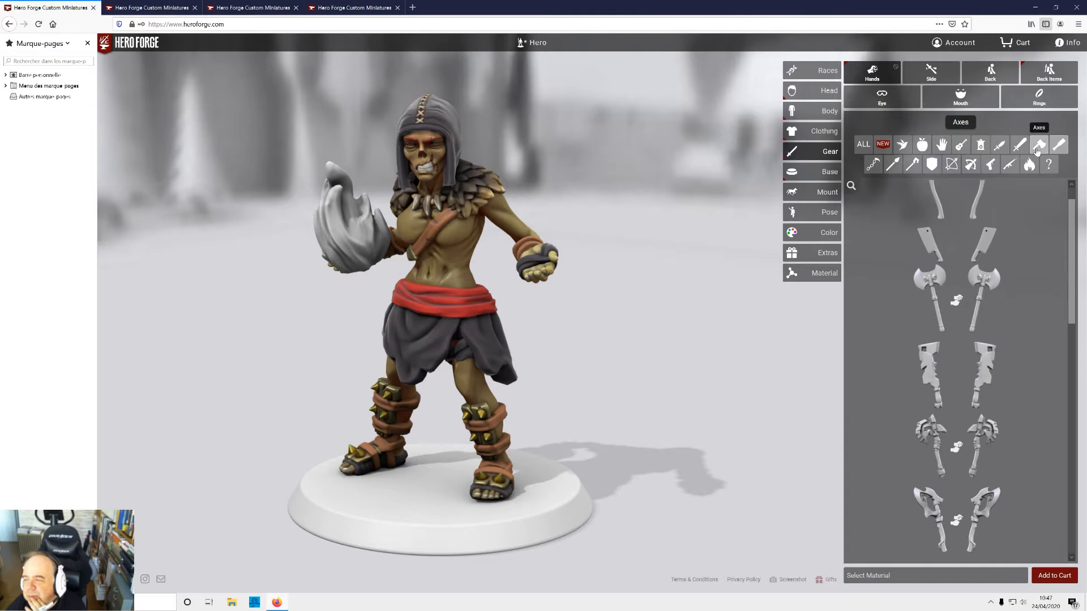
{"action": "left_click", "coordinate": [1048, 165]}
{"action": "scroll", "coordinate": [1001, 452], "scroll_direction": "down", "scroll_amount": 10}
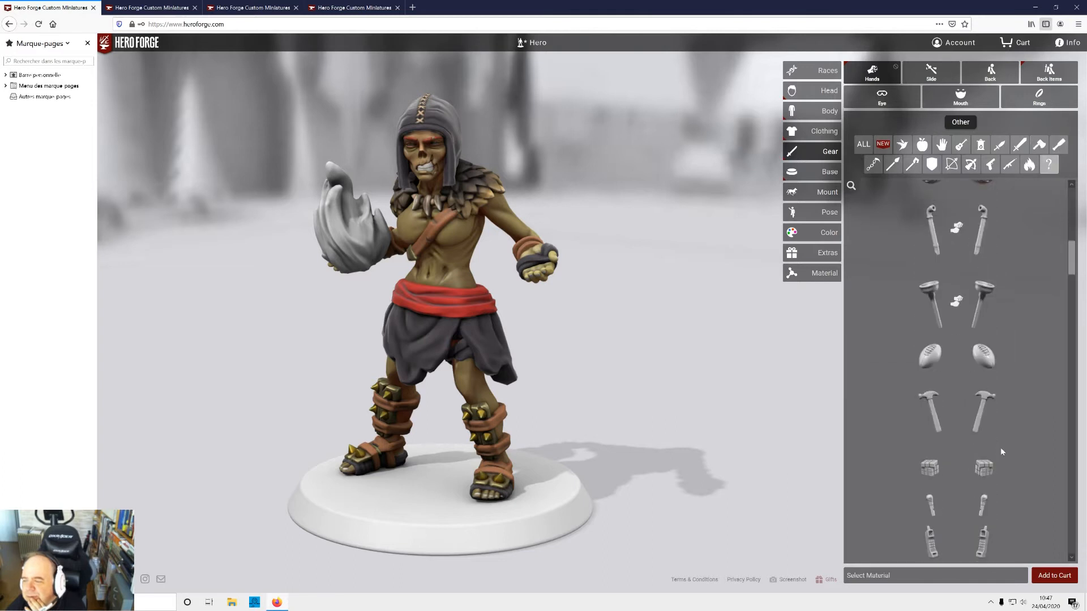
{"action": "scroll", "coordinate": [1000, 456], "scroll_direction": "down", "scroll_amount": 8}
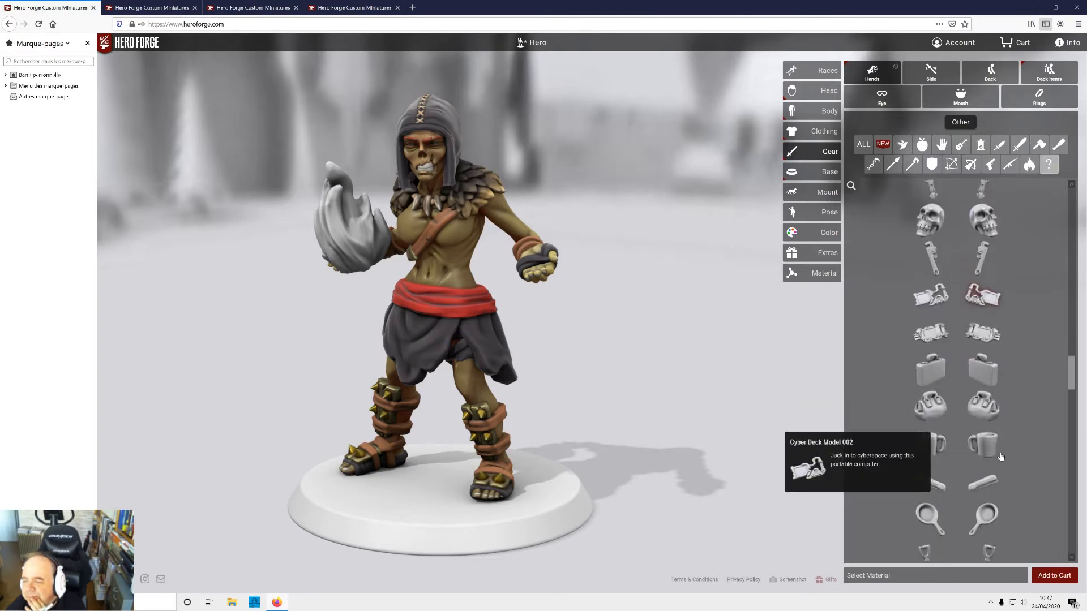
{"action": "scroll", "coordinate": [1001, 456], "scroll_direction": "up", "scroll_amount": 6}
{"action": "scroll", "coordinate": [1000, 456], "scroll_direction": "up", "scroll_amount": 3}
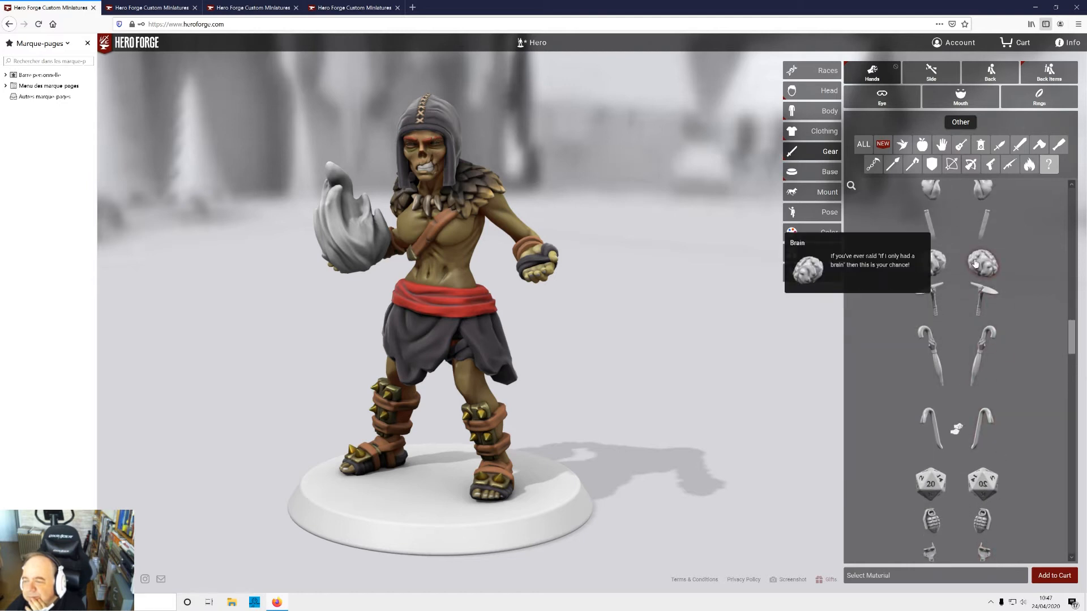
{"action": "left_click", "coordinate": [975, 264]}
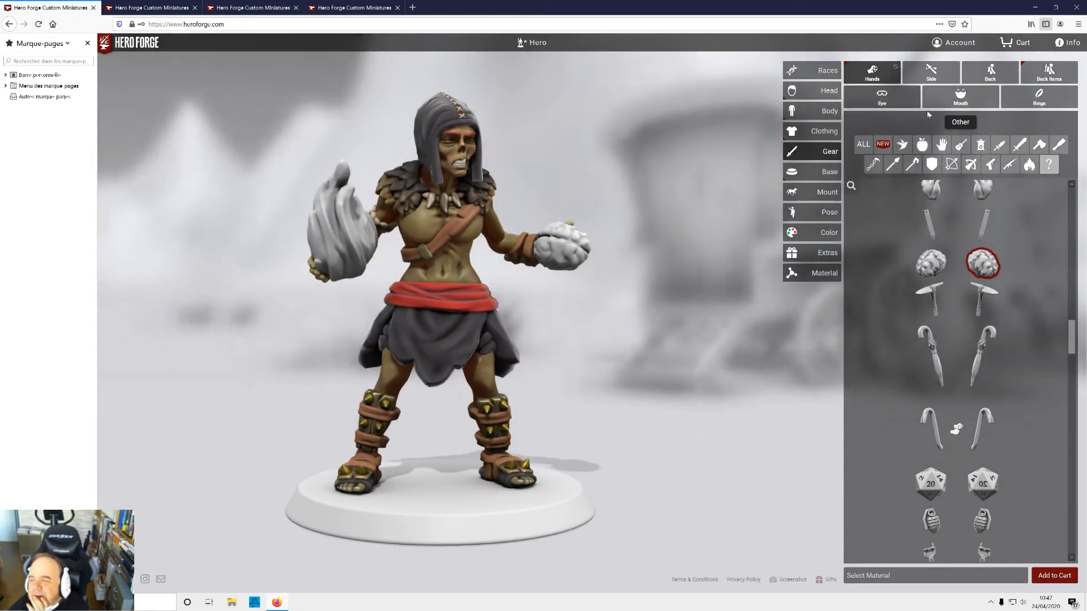
- Try the coral and the last pink-red Magic paint colors on the flame in the hero's right hand
{"action": "left_click", "coordinate": [815, 232]}
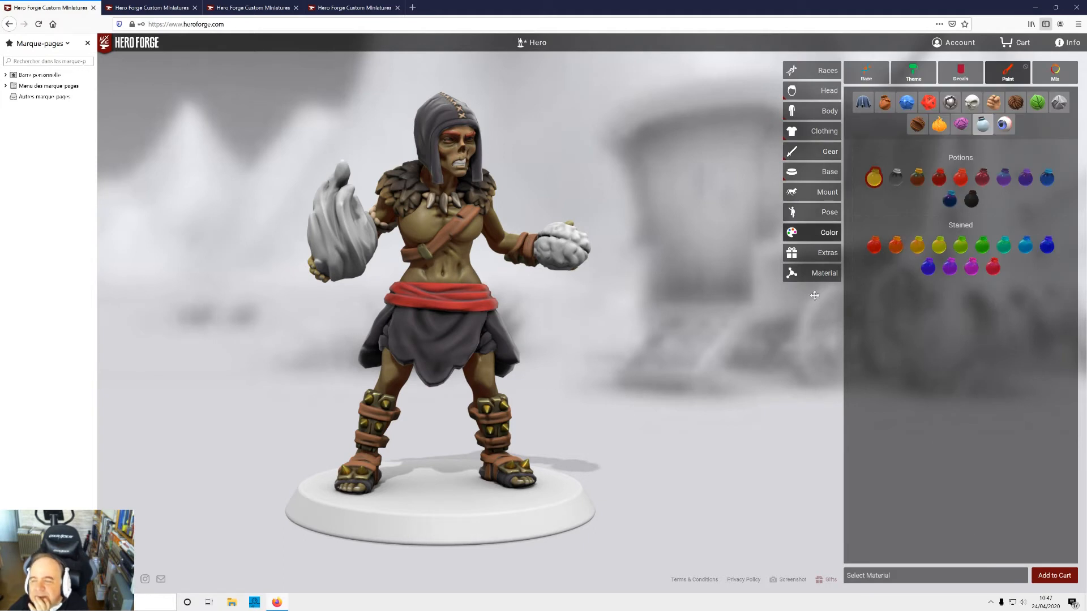
{"action": "left_click", "coordinate": [939, 124]}
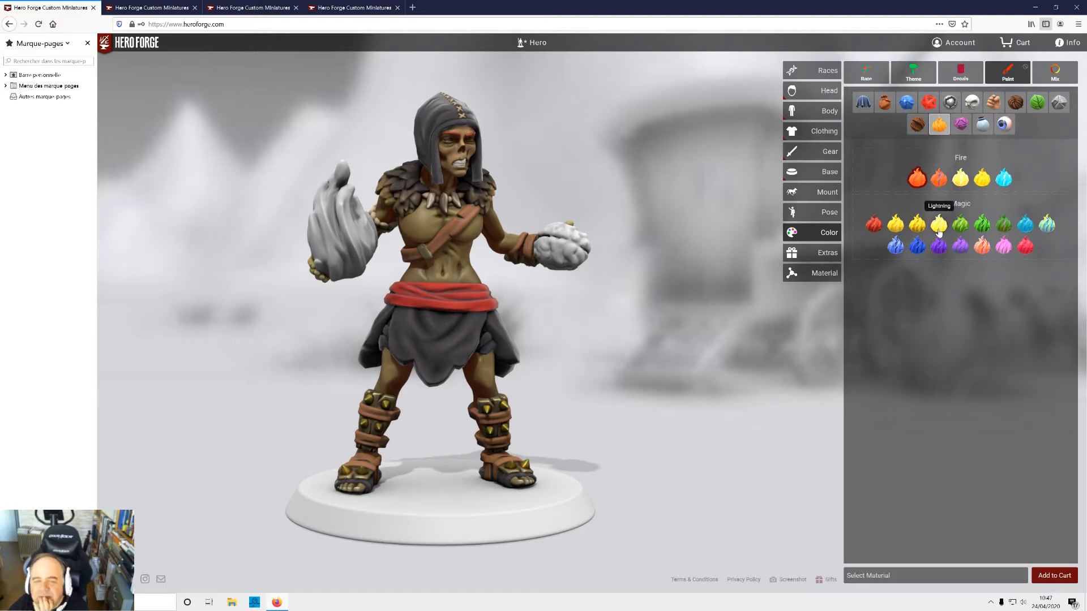
{"action": "left_click", "coordinate": [985, 253]}
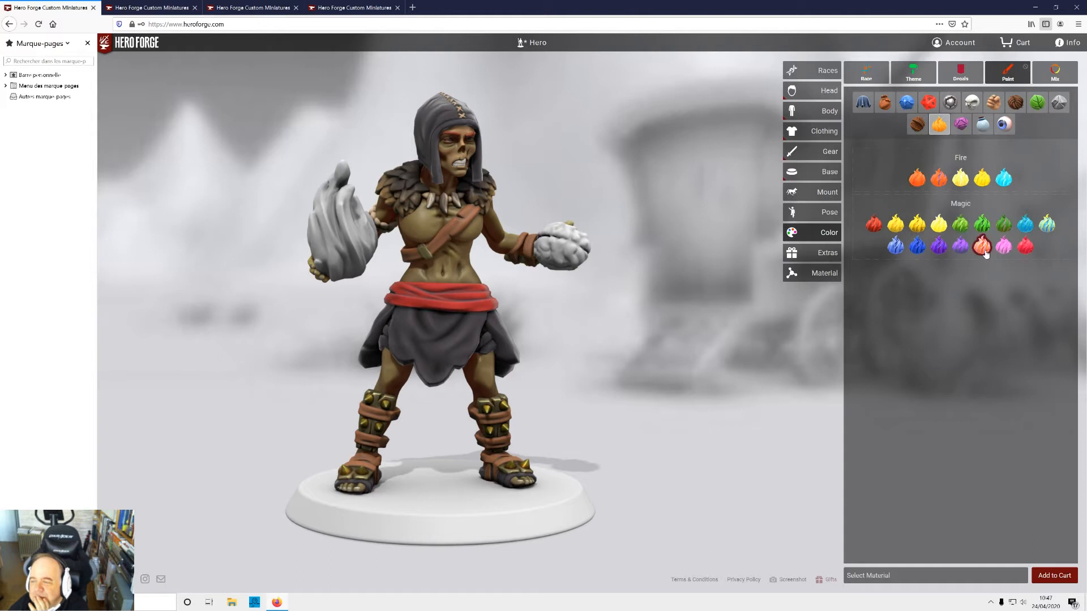
{"action": "left_click", "coordinate": [335, 250]}
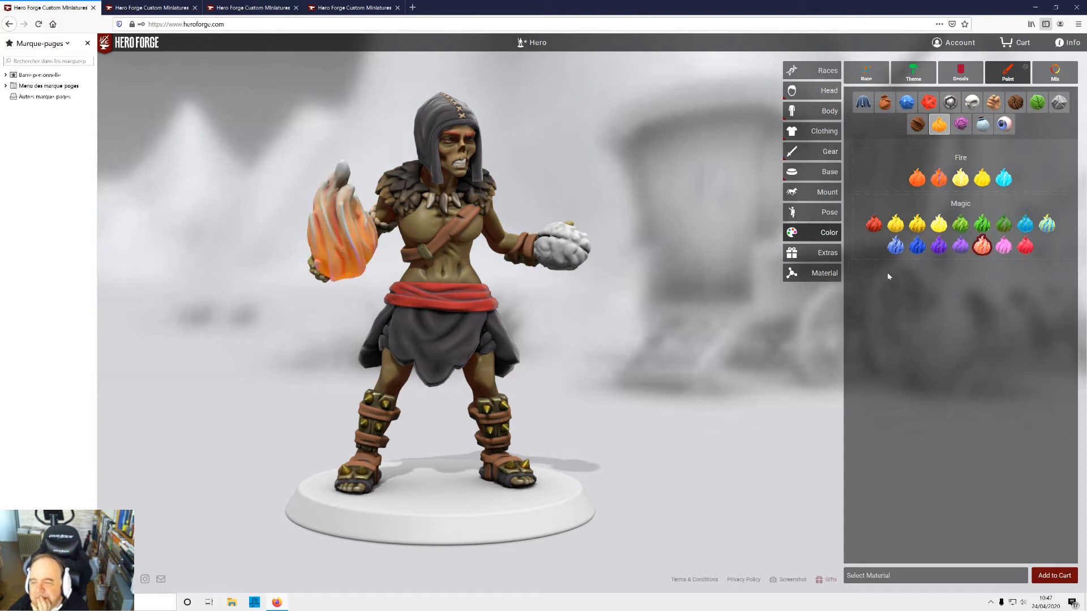
{"action": "left_click", "coordinate": [1025, 246]}
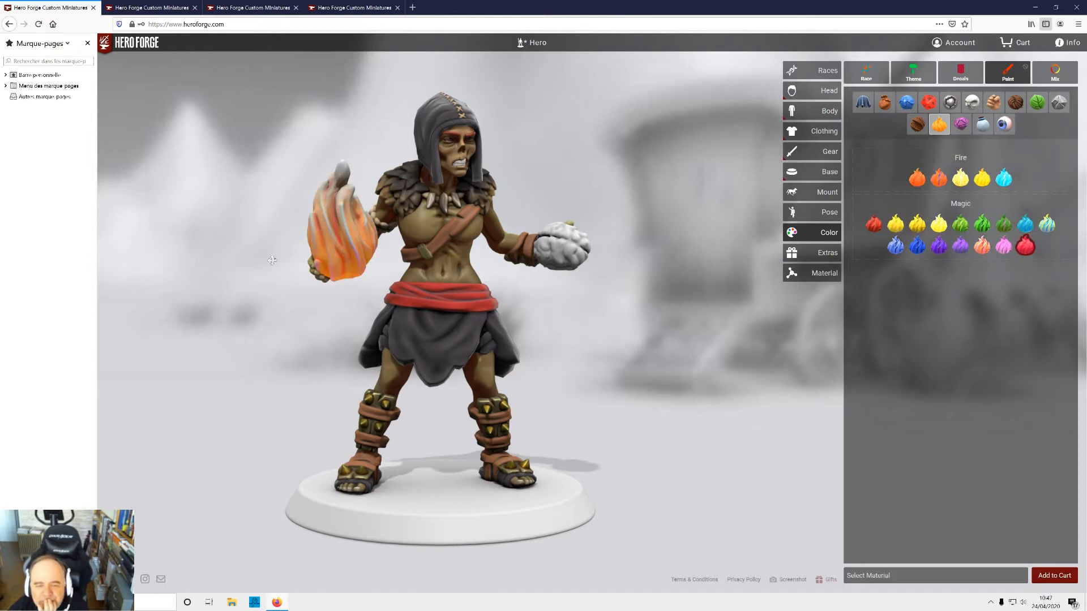
{"action": "left_click", "coordinate": [361, 277]}
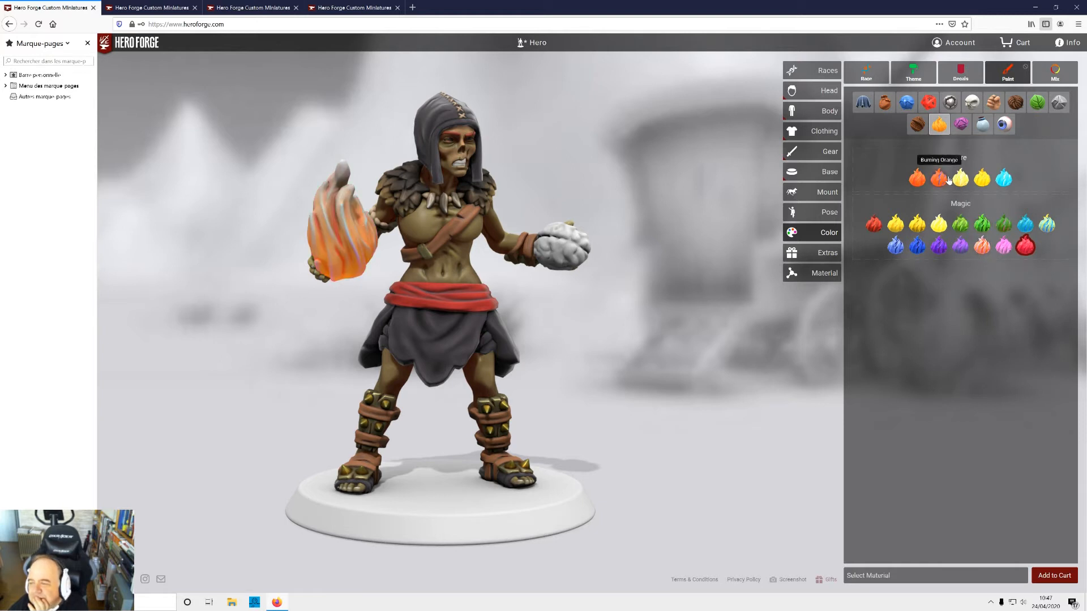
- Recolor the flame with the first Fire color, its tip with the yellow Fire color, and its body with the first red Magic color
{"action": "left_click", "coordinate": [919, 180]}
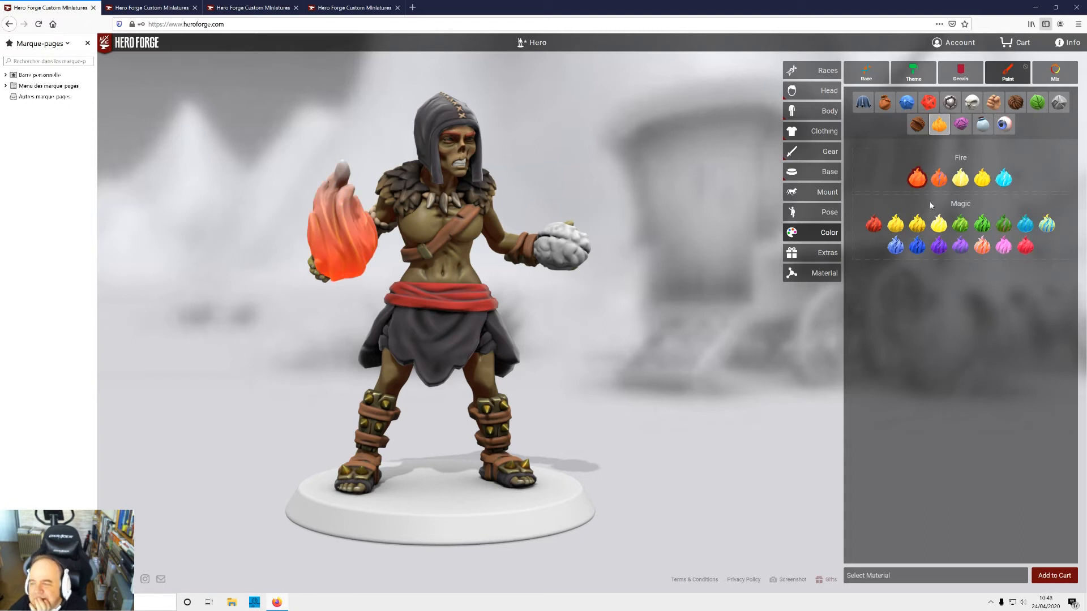
{"action": "left_click", "coordinate": [982, 178]}
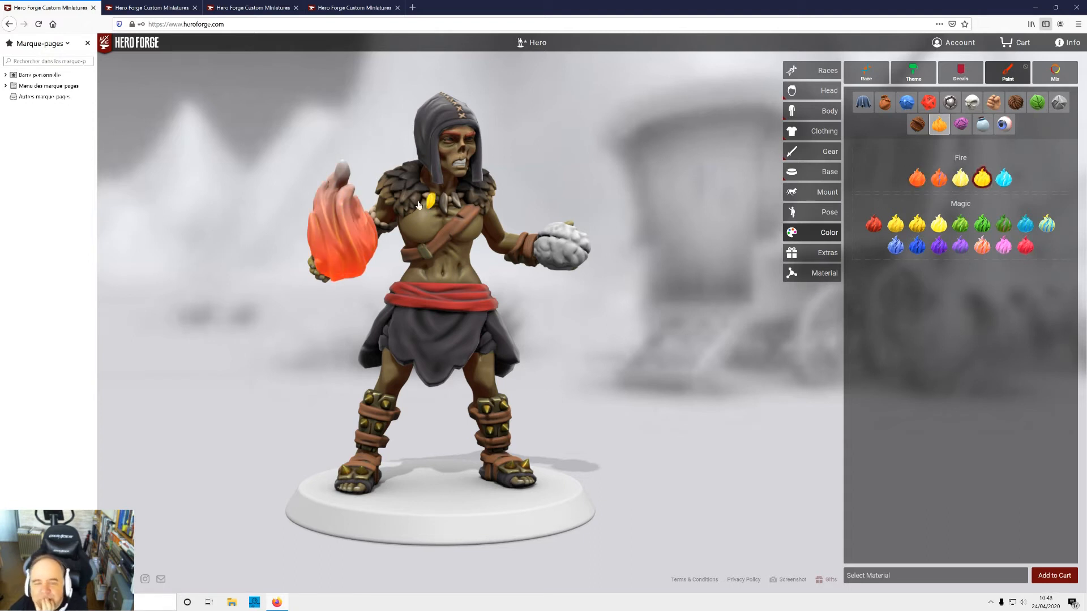
{"action": "left_click", "coordinate": [327, 185]}
{"action": "left_click_drag", "start_coordinate": [735, 486], "coordinate": [720, 411]}
{"action": "left_click", "coordinate": [873, 224]}
{"action": "left_click", "coordinate": [374, 237]}
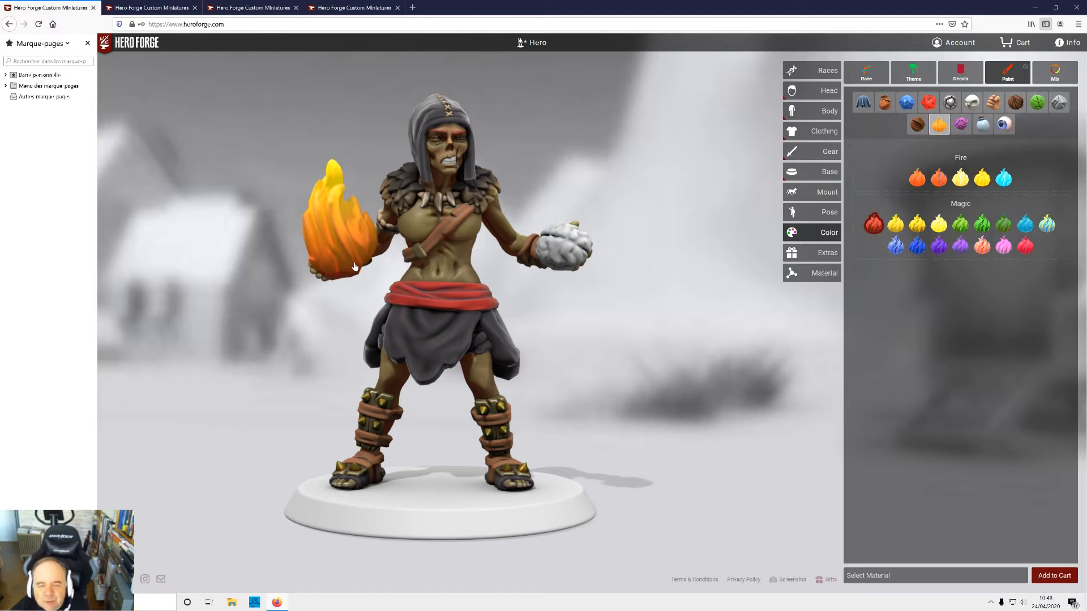
- Repaint the body of the flame with the first Fire color and apply the third Magic color, a golden yellow, to its second color area
{"action": "left_click", "coordinate": [917, 179]}
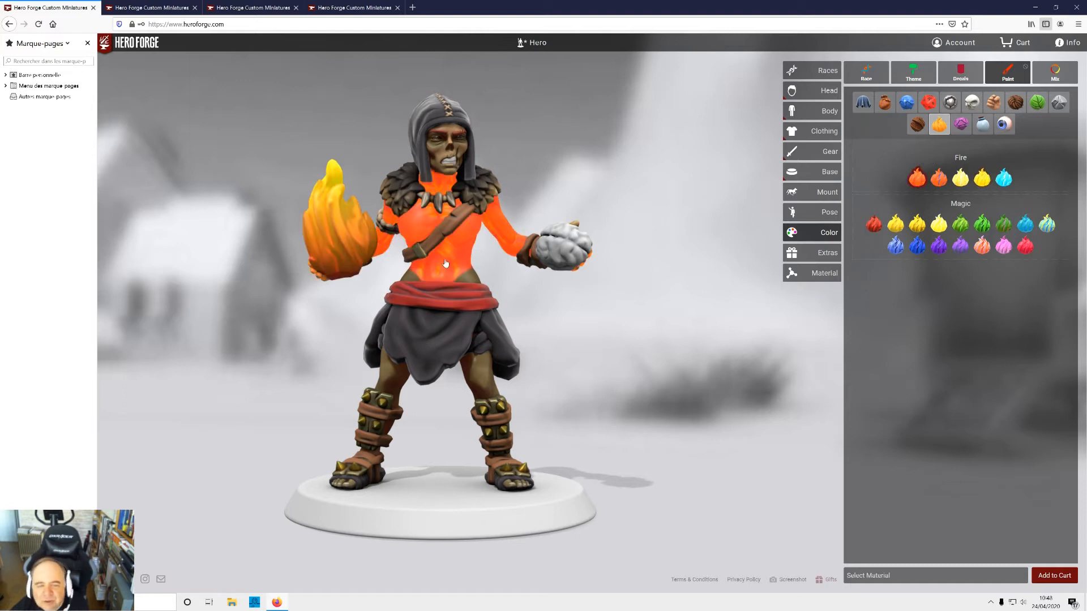
{"action": "left_click", "coordinate": [346, 230]}
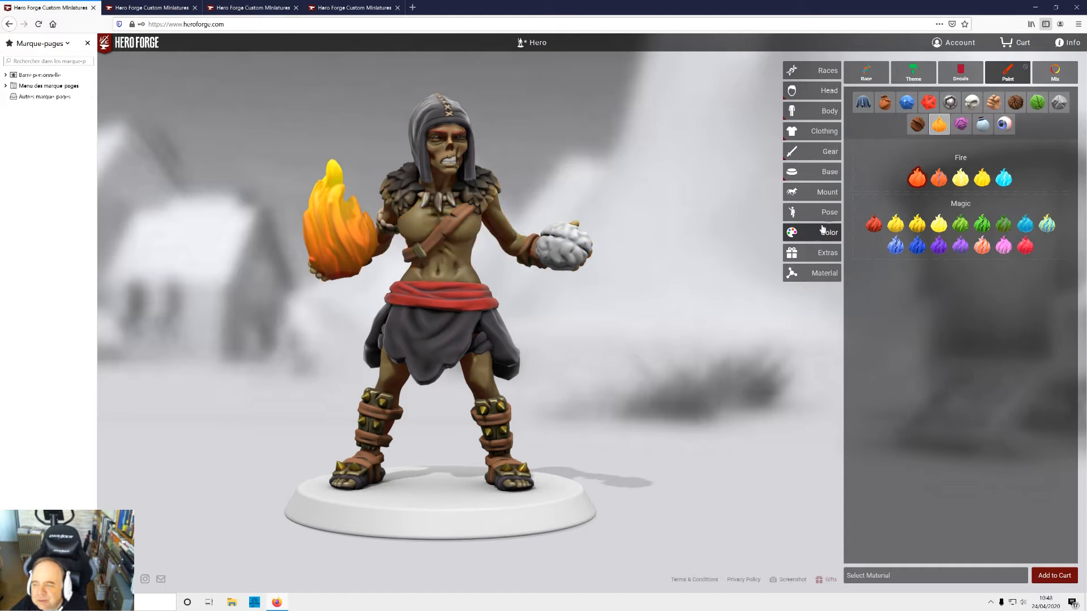
{"action": "left_click", "coordinate": [917, 224]}
{"action": "left_click", "coordinate": [325, 216]}
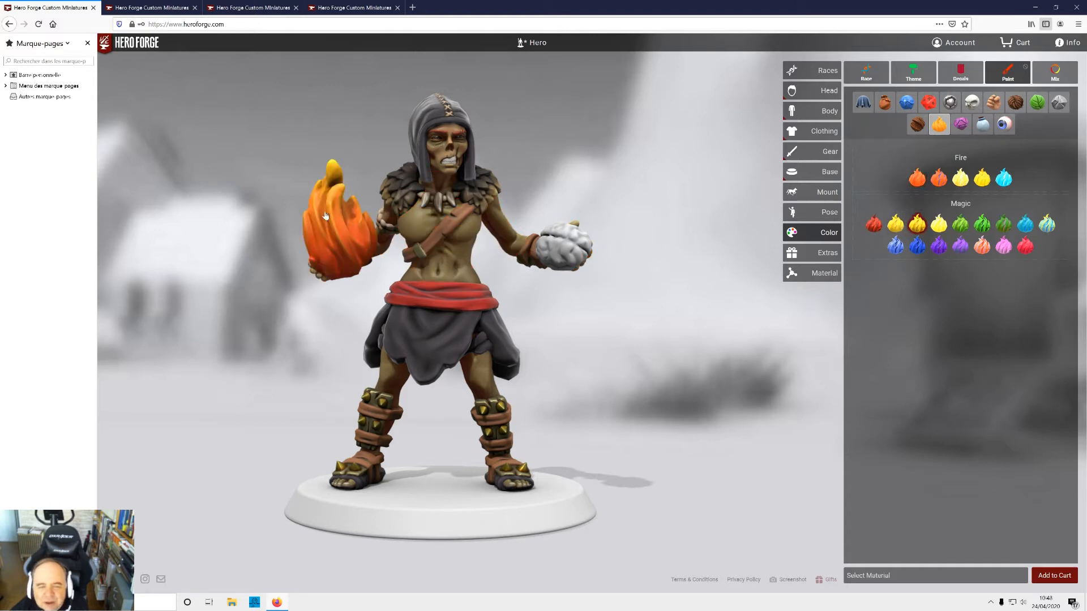
{"action": "left_click_drag", "start_coordinate": [673, 451], "coordinate": [666, 409]}
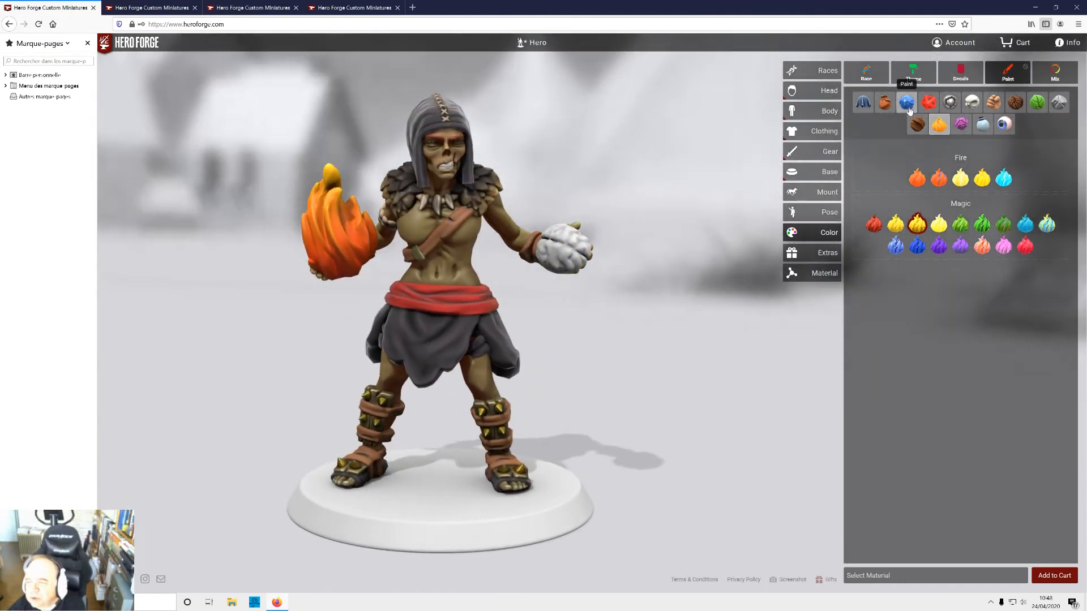
- Paint the brain in the hero's left hand with the last, palest Common skin color
{"action": "left_click", "coordinate": [993, 103]}
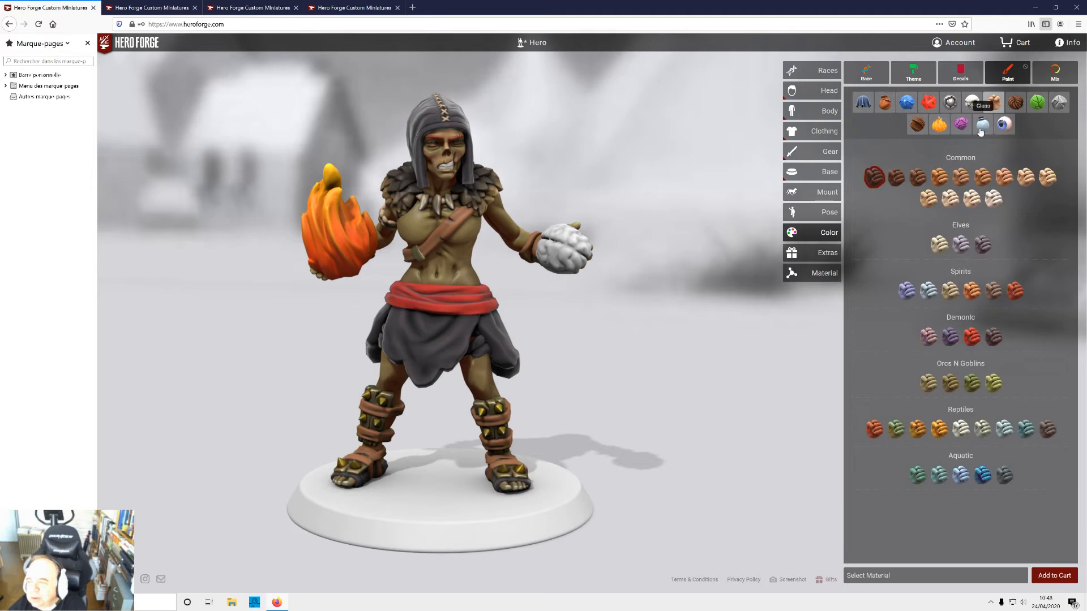
{"action": "left_click", "coordinate": [928, 199]}
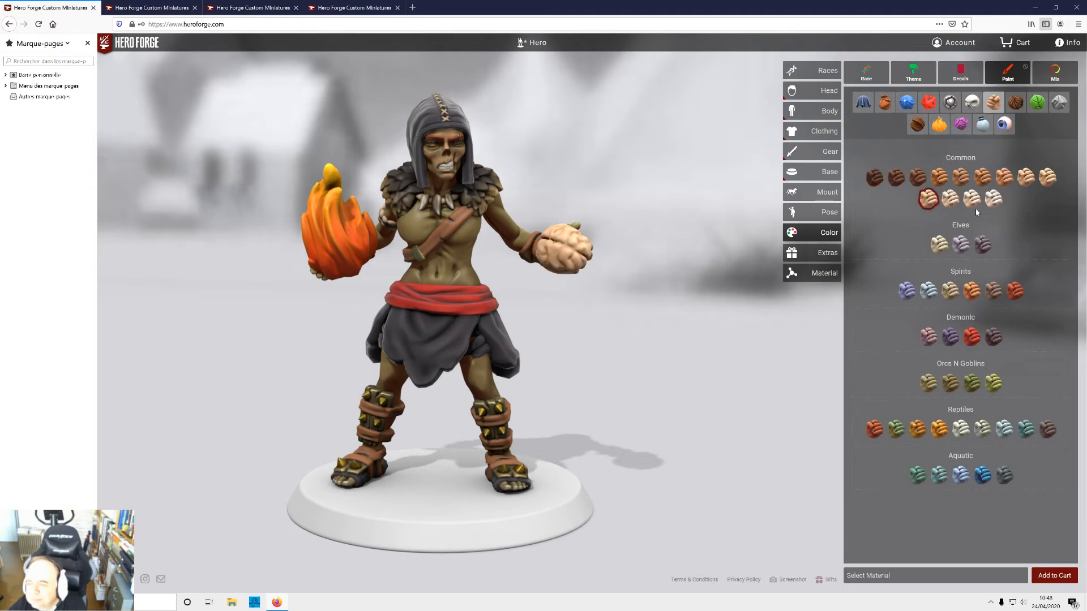
{"action": "left_click", "coordinate": [993, 199]}
{"action": "left_click", "coordinate": [569, 256]}
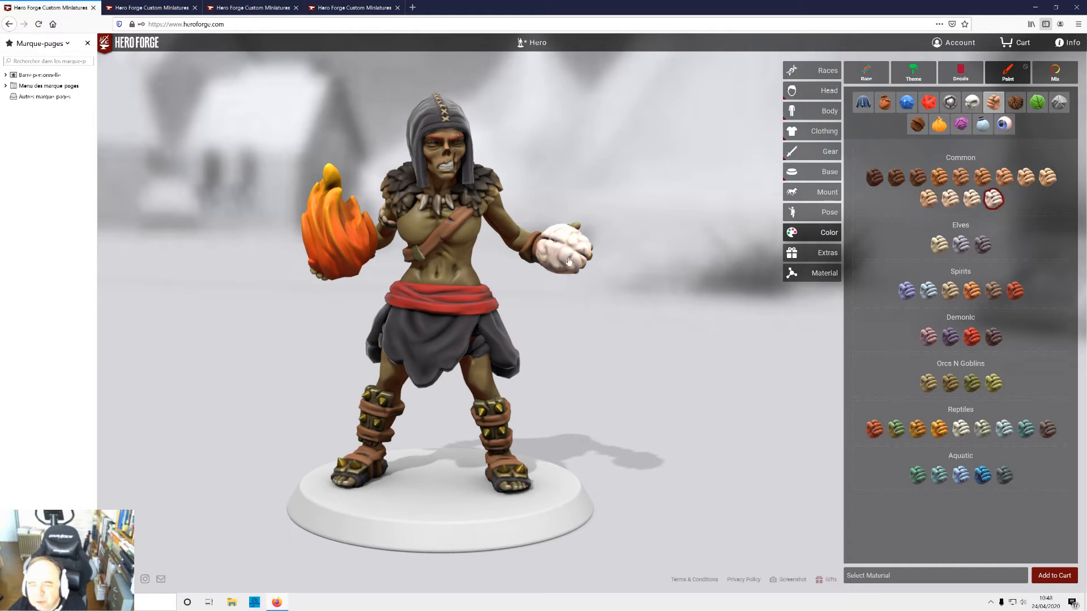
{"action": "left_click_drag", "start_coordinate": [653, 293], "coordinate": [679, 307]}
- Paint the brain and the hero's torso, face and legs with the third Bone color
{"action": "left_click", "coordinate": [972, 103]}
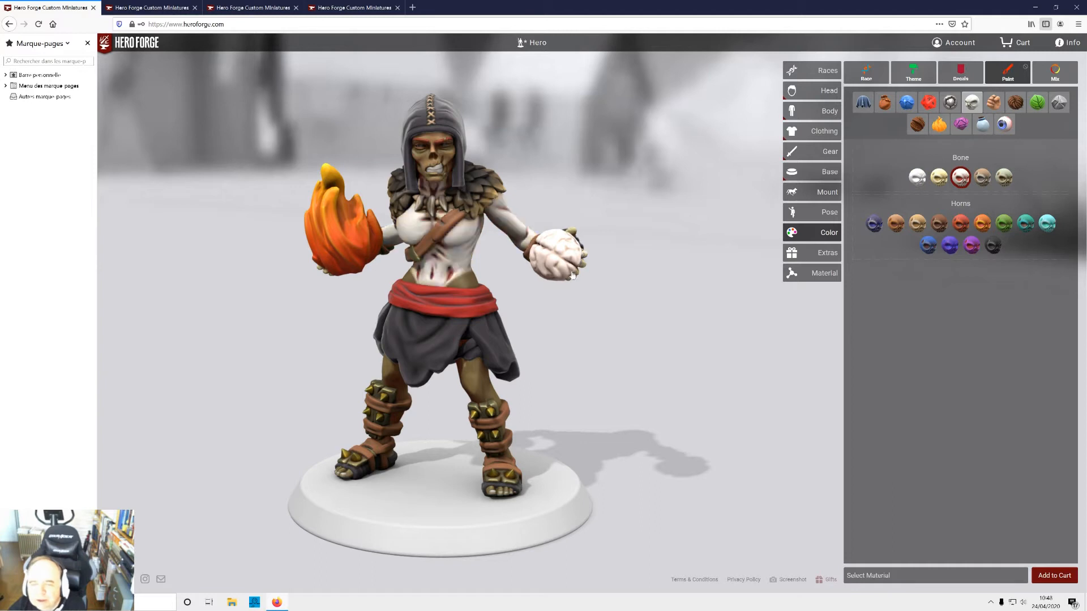
{"action": "left_click_drag", "start_coordinate": [620, 331], "coordinate": [515, 200]}
{"action": "mouse_move", "coordinate": [657, 301]}
{"action": "left_mouse_down"}
{"action": "mouse_move", "coordinate": [558, 315]}
{"action": "mouse_move", "coordinate": [563, 293]}
{"action": "left_mouse_up"}
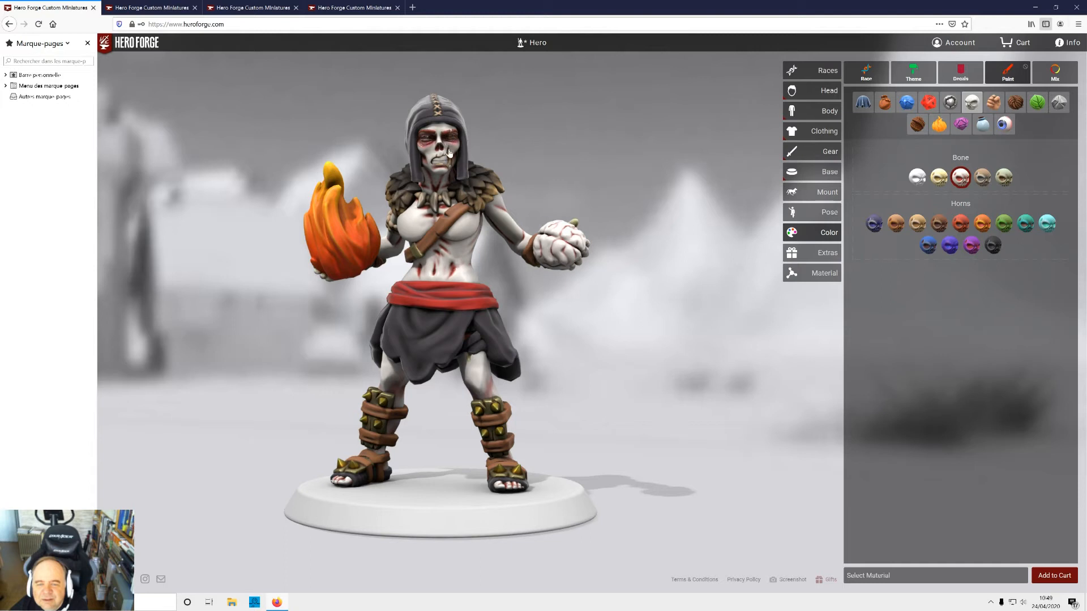
{"action": "left_click_drag", "start_coordinate": [591, 340], "coordinate": [441, 362]}
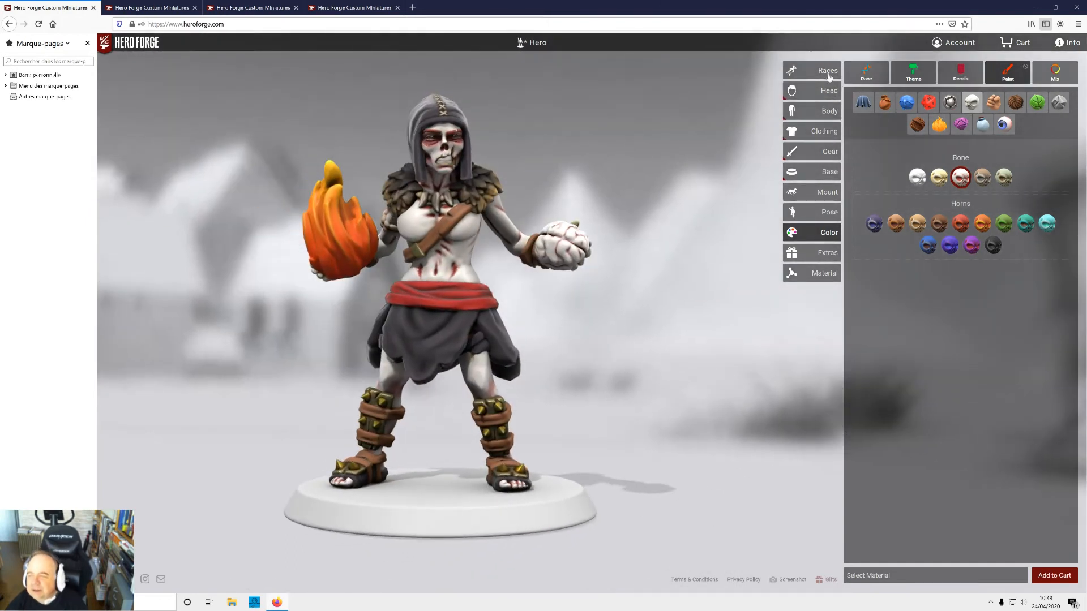
- Replace the brain in the hero's left hand with the cleaver from the Food & Drink hand gear
{"action": "left_click", "coordinate": [818, 153]}
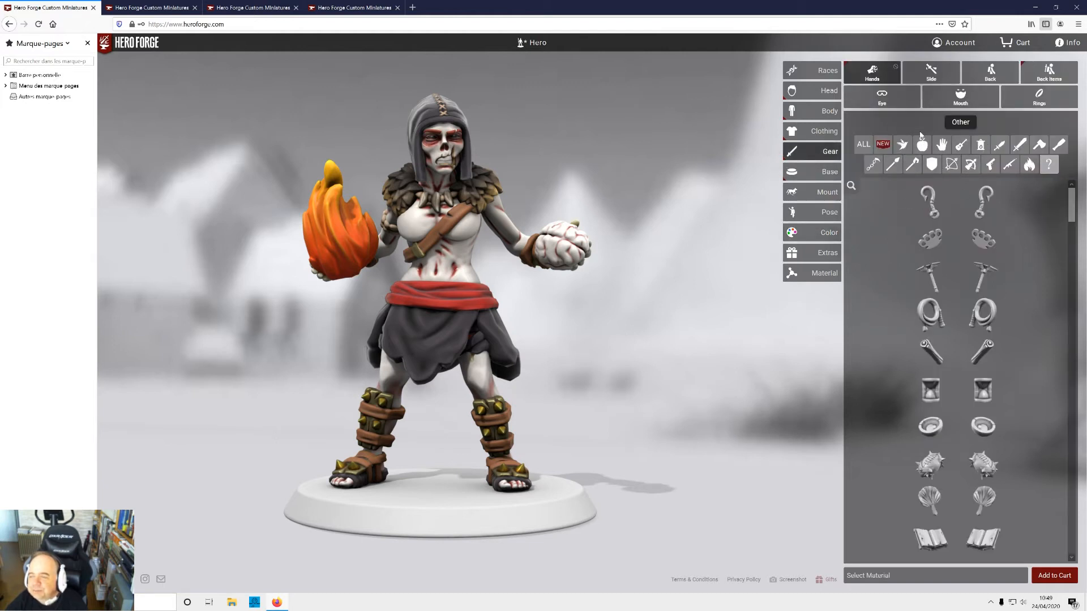
{"action": "left_click", "coordinate": [893, 165]}
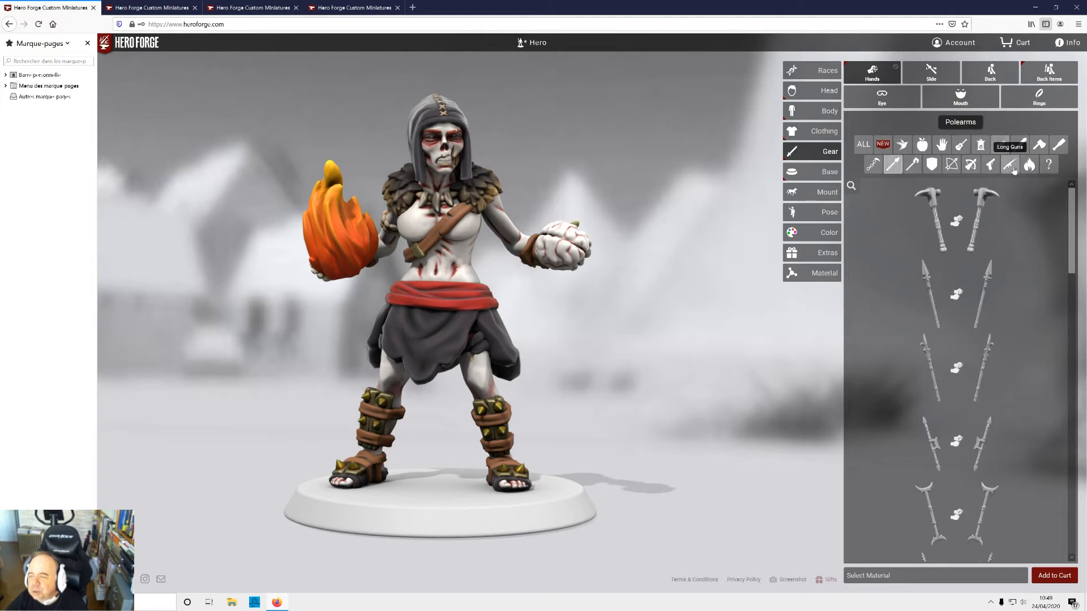
{"action": "left_click", "coordinate": [902, 145]}
{"action": "left_click", "coordinate": [921, 146]}
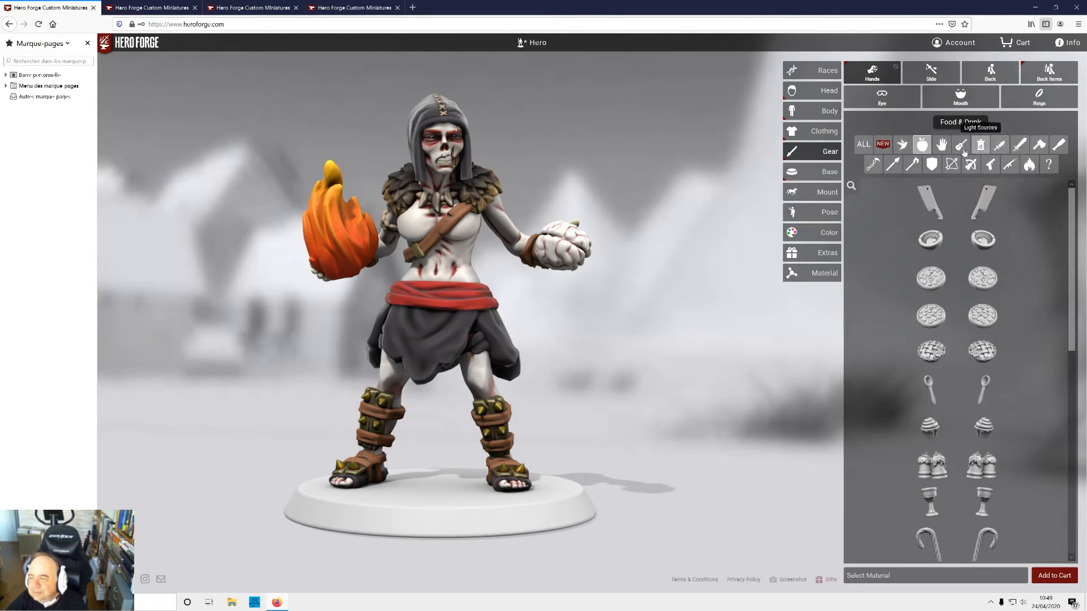
{"action": "left_click", "coordinate": [981, 203]}
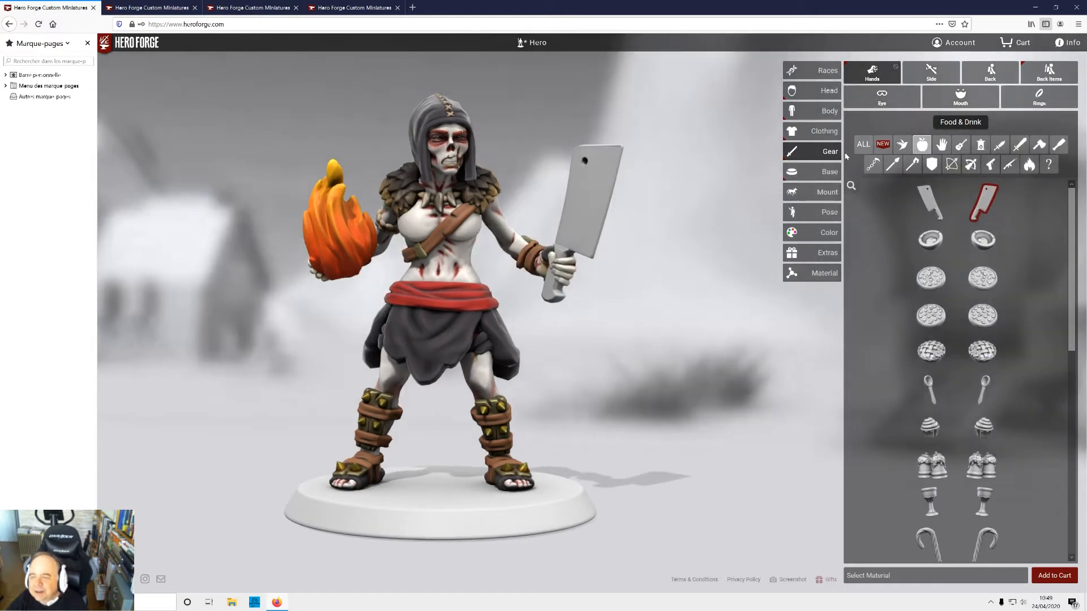
- Paint the cleaver's handle with the first, reddish Natural wood color
{"action": "left_click", "coordinate": [810, 232]}
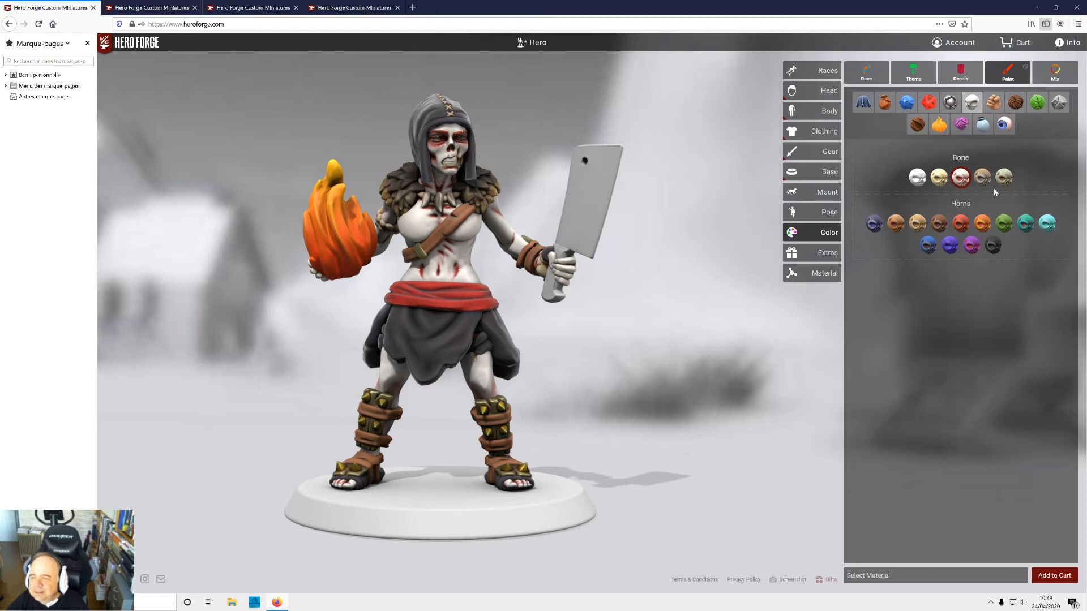
{"action": "left_click", "coordinate": [916, 126]}
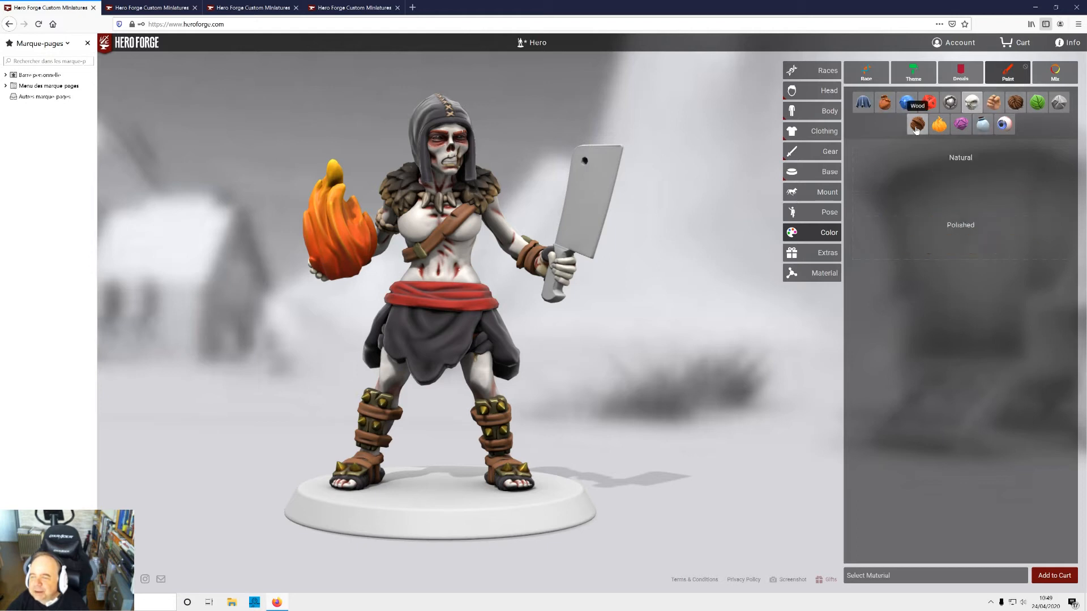
{"action": "left_click", "coordinate": [899, 186]}
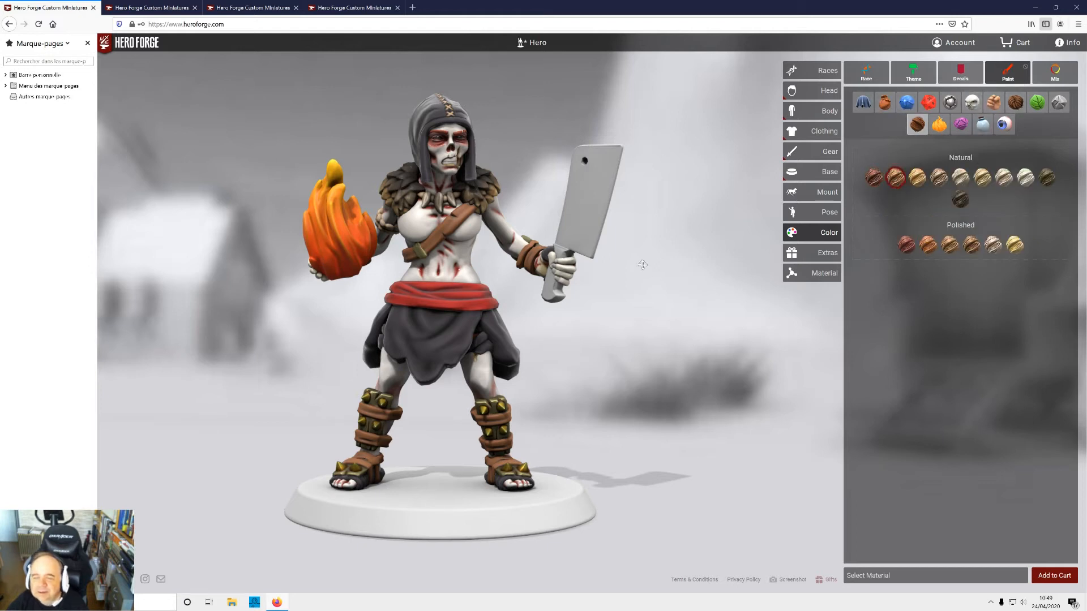
{"action": "left_click", "coordinate": [557, 304]}
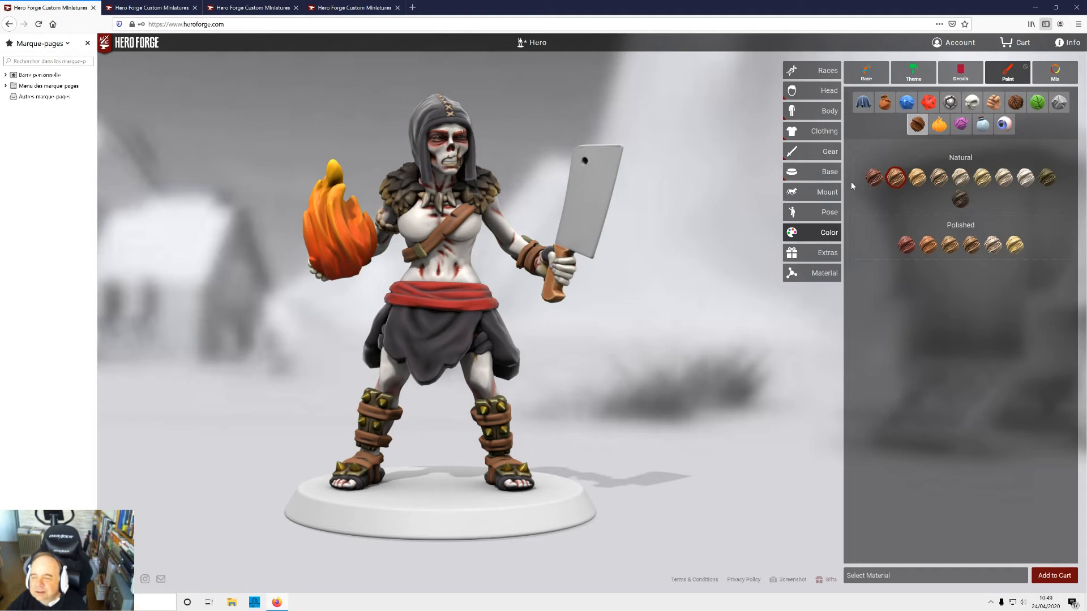
{"action": "left_click", "coordinate": [872, 179]}
{"action": "left_click", "coordinate": [554, 301]}
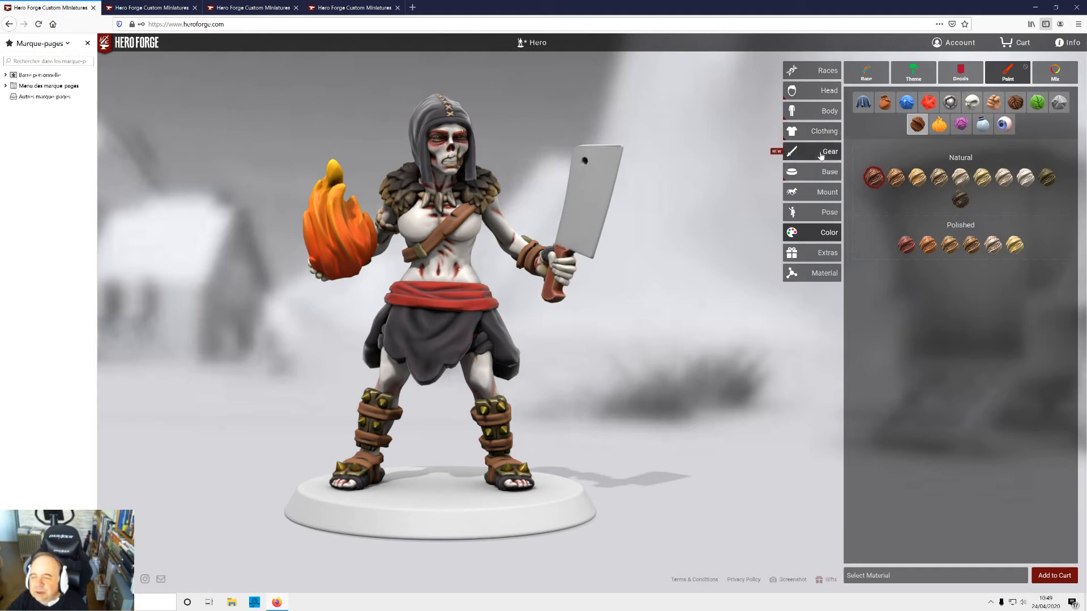
- Open the metal paint colors
{"action": "left_click", "coordinate": [949, 102]}
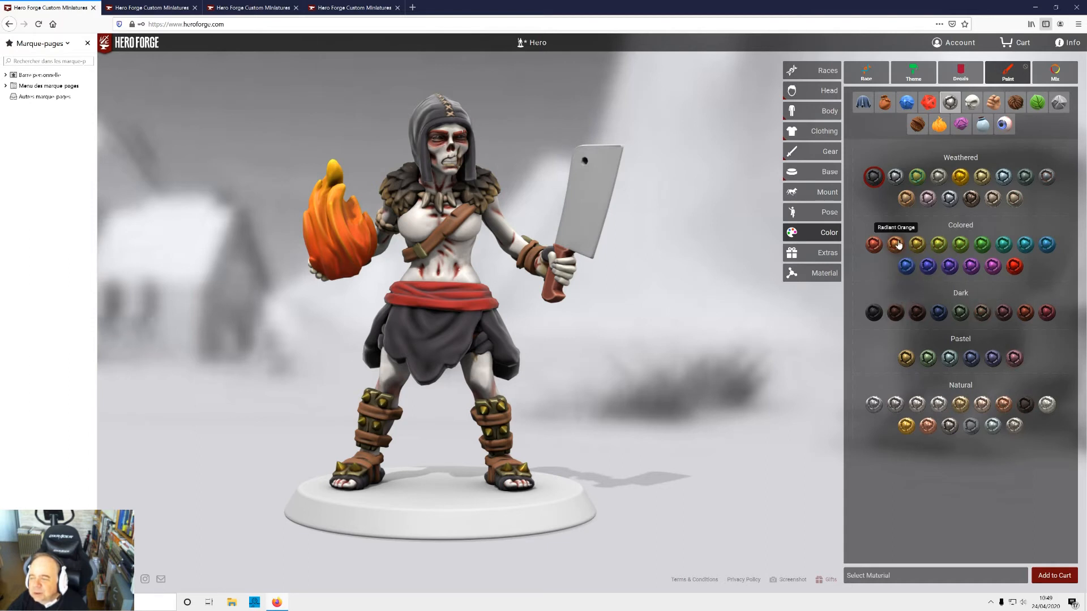
- Try a red Colored metal paint and an orange-gold Weathered metal paint on the cleaver's blade
{"action": "left_click", "coordinate": [873, 244]}
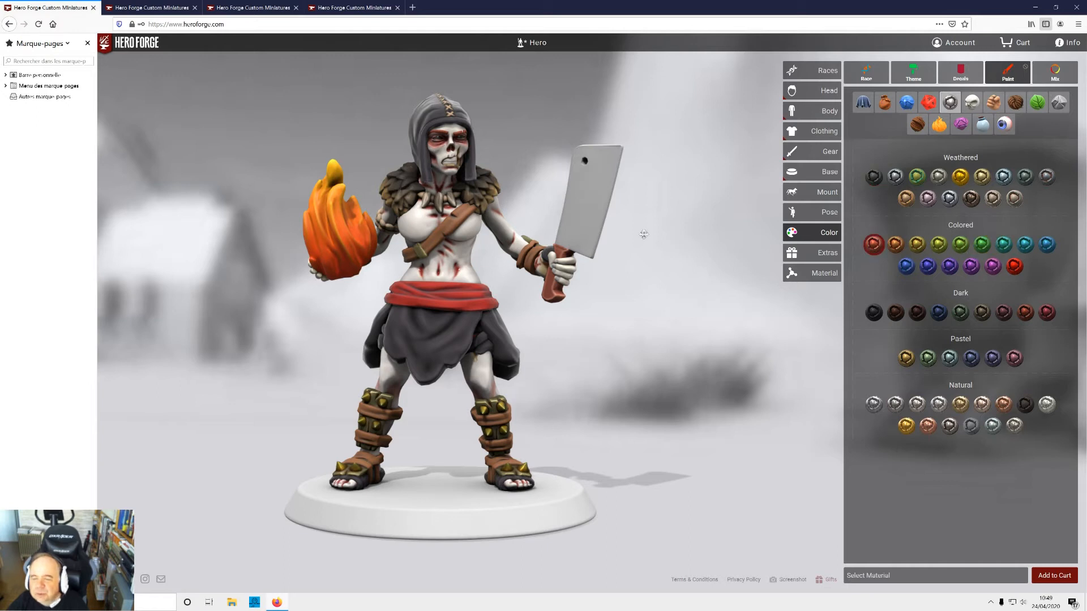
{"action": "left_click", "coordinate": [603, 216]}
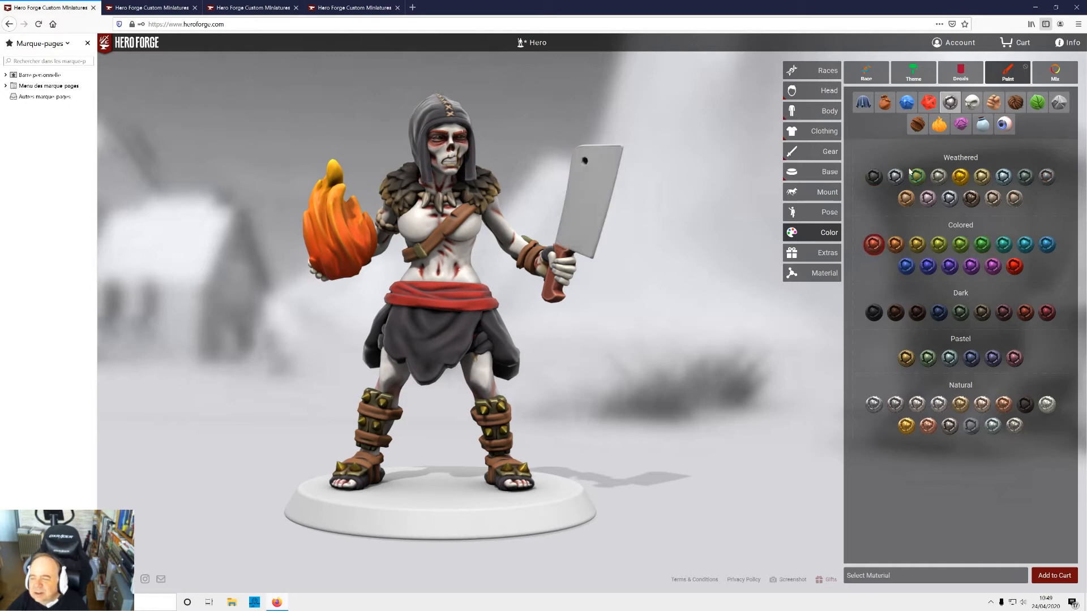
{"action": "left_click", "coordinate": [936, 179]}
{"action": "left_click", "coordinate": [906, 204]}
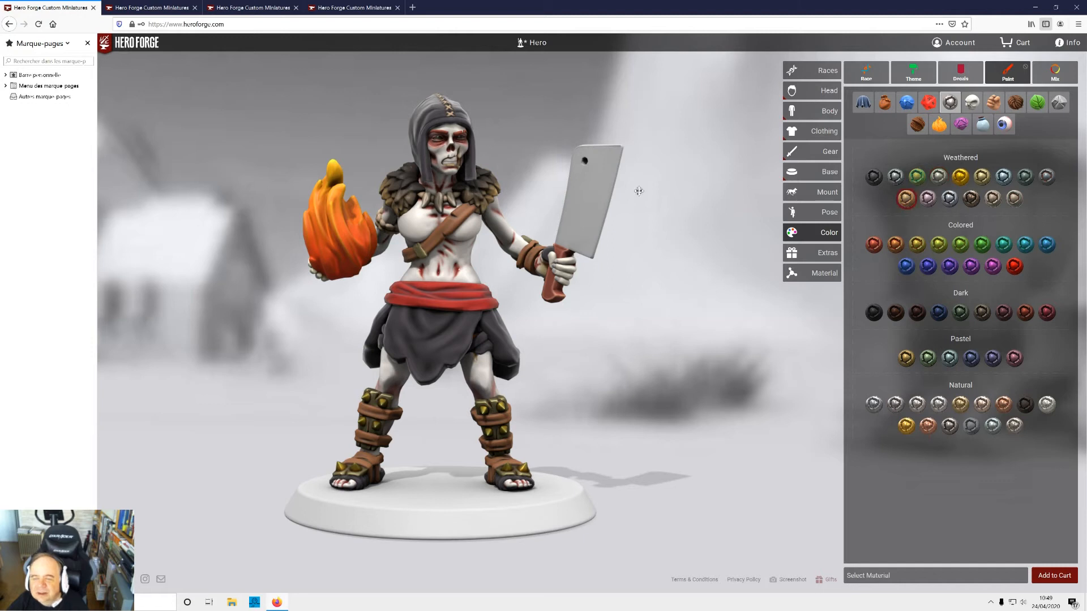
{"action": "left_click", "coordinate": [604, 201]}
{"action": "mouse_move", "coordinate": [686, 236]}
{"action": "left_mouse_down"}
{"action": "mouse_move", "coordinate": [285, 246]}
{"action": "mouse_move", "coordinate": [434, 217]}
{"action": "left_mouse_up"}
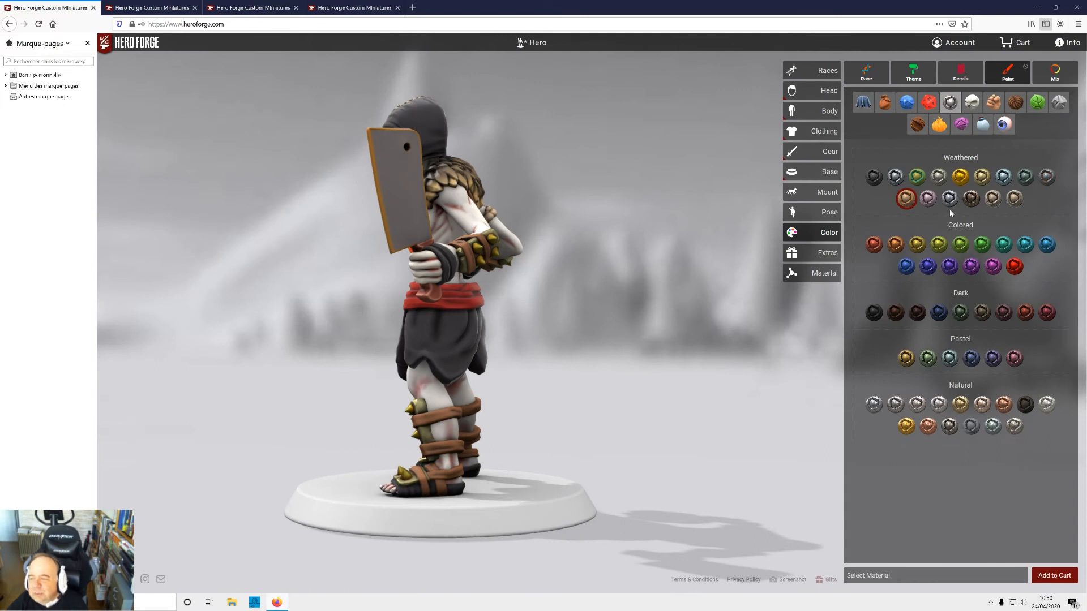
- Try the dark brown Weathered metal paint on the cleaver's blade and check it from several angles
{"action": "left_click", "coordinate": [971, 199]}
{"action": "left_click", "coordinate": [422, 221]}
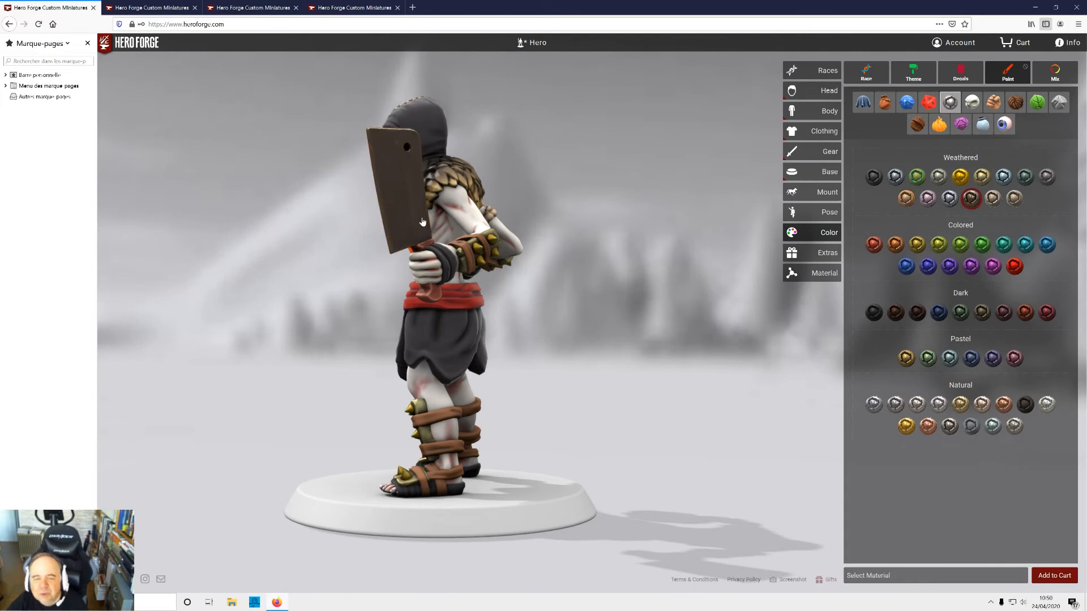
{"action": "left_click_drag", "start_coordinate": [697, 334], "coordinate": [832, 412]}
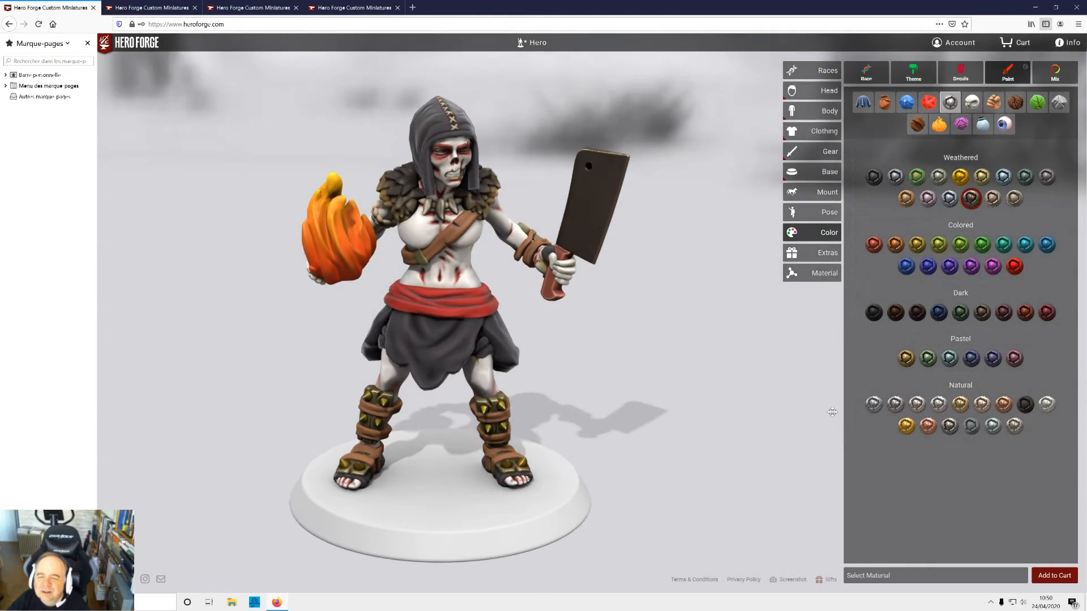
{"action": "left_click_drag", "start_coordinate": [736, 400], "coordinate": [785, 368]}
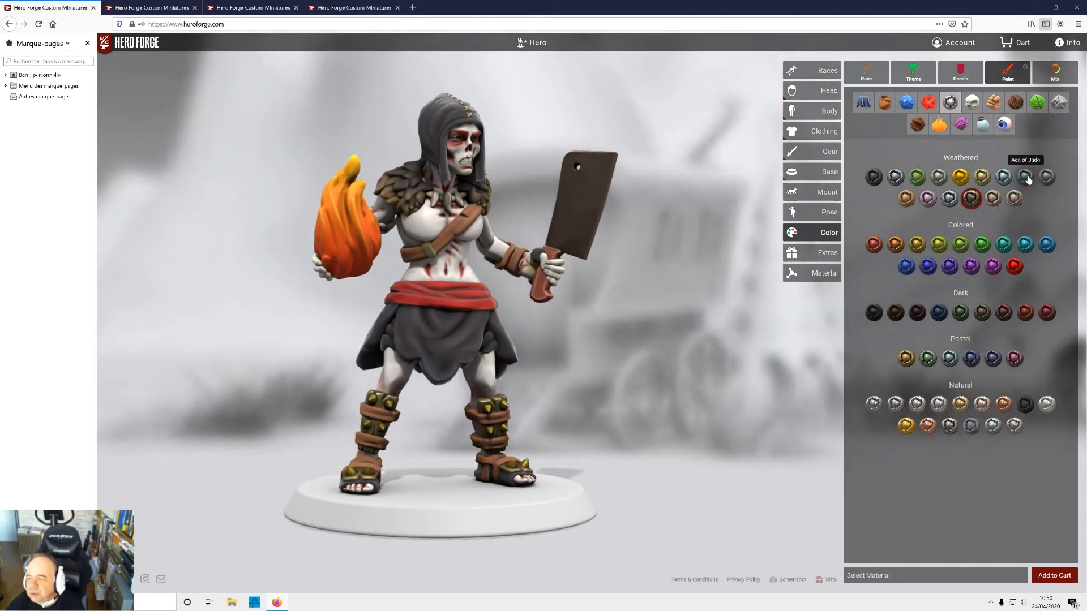
- Paint the cleaver's blade with the green Weathered metal paint and check it from another angle
{"action": "left_click", "coordinate": [913, 177]}
{"action": "left_click", "coordinate": [570, 222]}
{"action": "mouse_move", "coordinate": [667, 234]}
{"action": "left_mouse_down"}
{"action": "mouse_move", "coordinate": [328, 296]}
{"action": "mouse_move", "coordinate": [468, 292]}
{"action": "mouse_move", "coordinate": [675, 252]}
{"action": "left_mouse_up"}
{"action": "left_click_drag", "start_coordinate": [659, 295], "coordinate": [576, 273]}
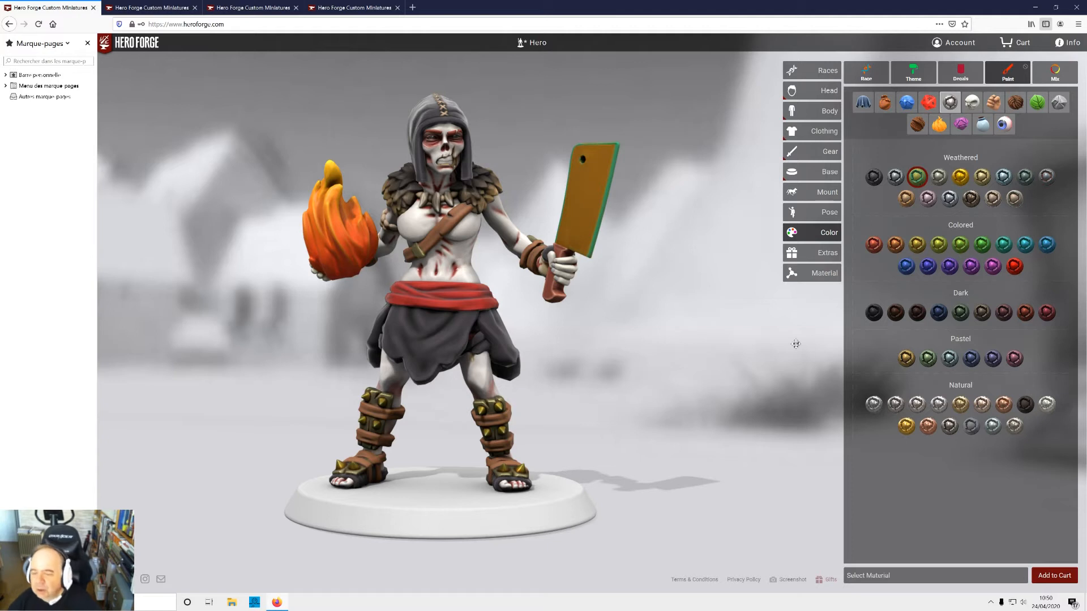
- Replace the figure's plain base with the round base that has a wavy, rippled texture
{"action": "left_click_drag", "start_coordinate": [795, 343], "coordinate": [802, 249]}
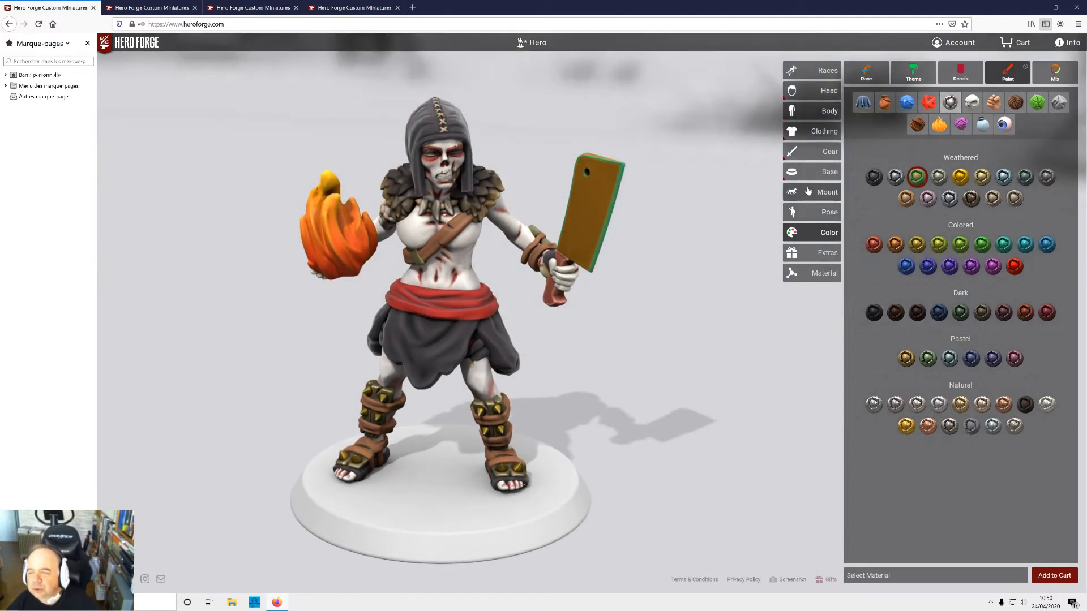
{"action": "left_click", "coordinate": [815, 172]}
{"action": "left_click", "coordinate": [980, 79]}
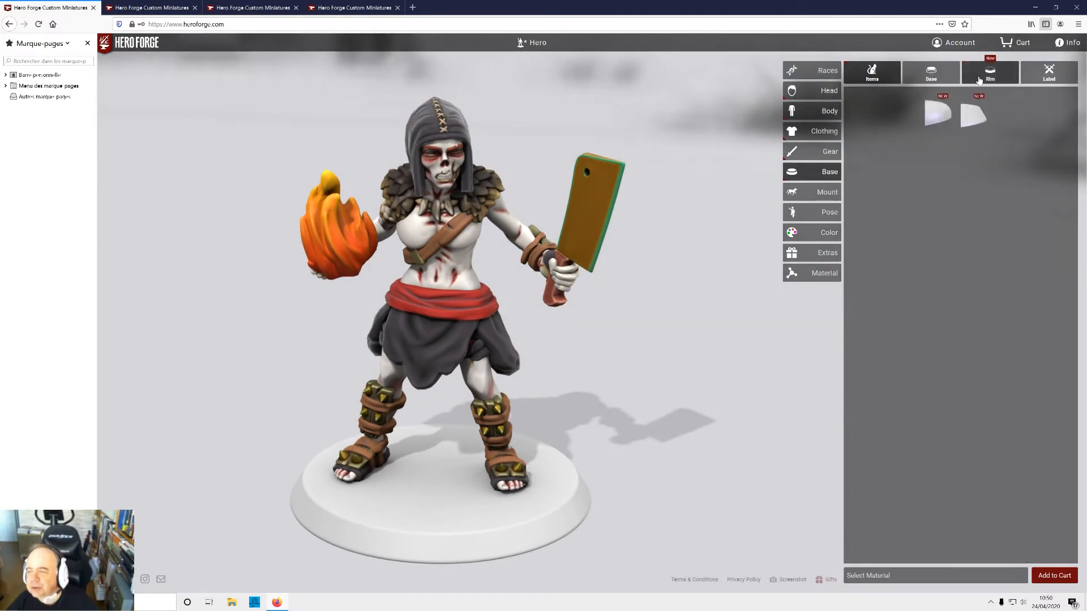
{"action": "left_click", "coordinate": [931, 74]}
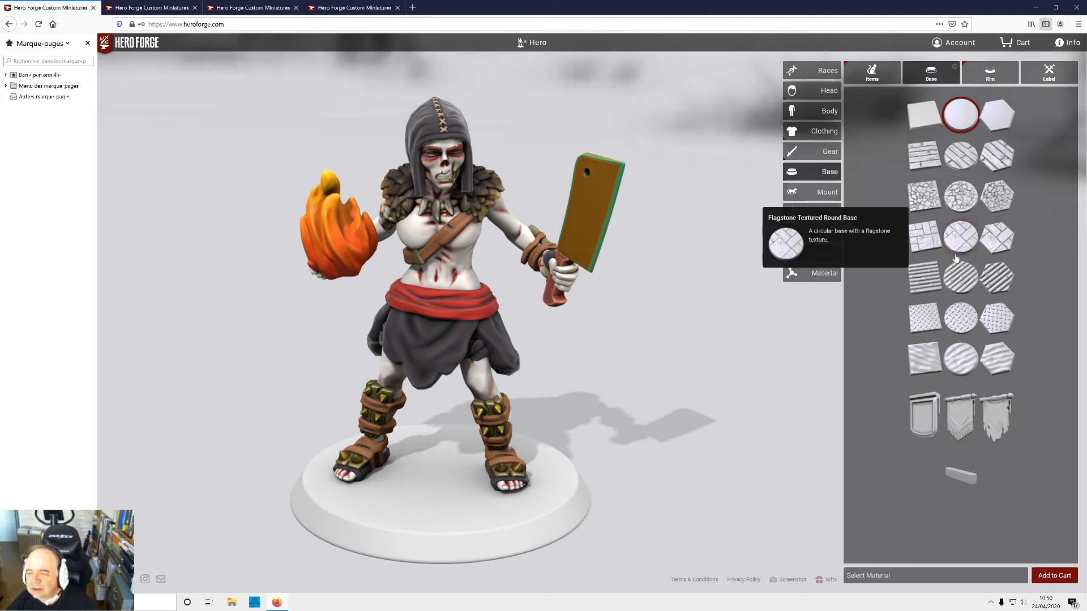
{"action": "left_click", "coordinate": [962, 374]}
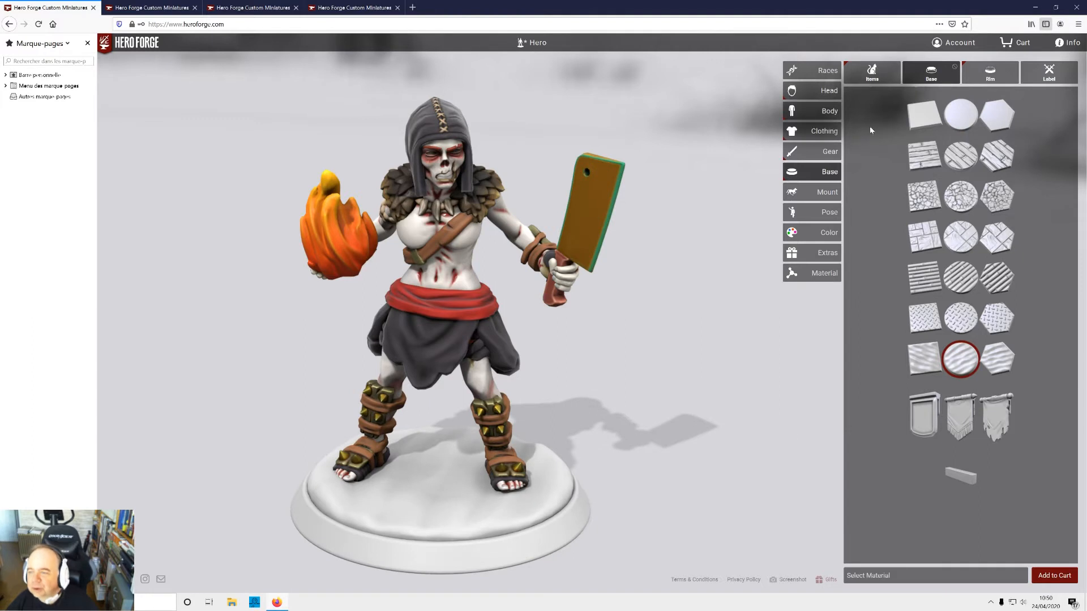
- Paint the rippled top of the base with the orange shade from the Darks colors
{"action": "left_click", "coordinate": [808, 232]}
{"action": "left_click", "coordinate": [906, 102]}
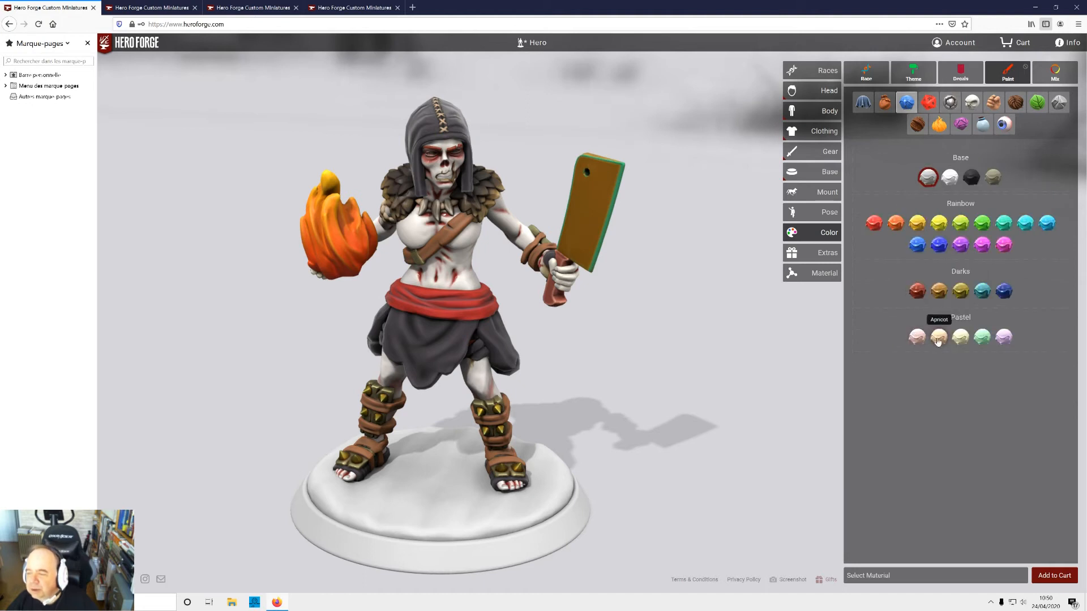
{"action": "left_click", "coordinate": [938, 338]}
{"action": "left_click", "coordinate": [938, 290]}
{"action": "left_click", "coordinate": [451, 485]}
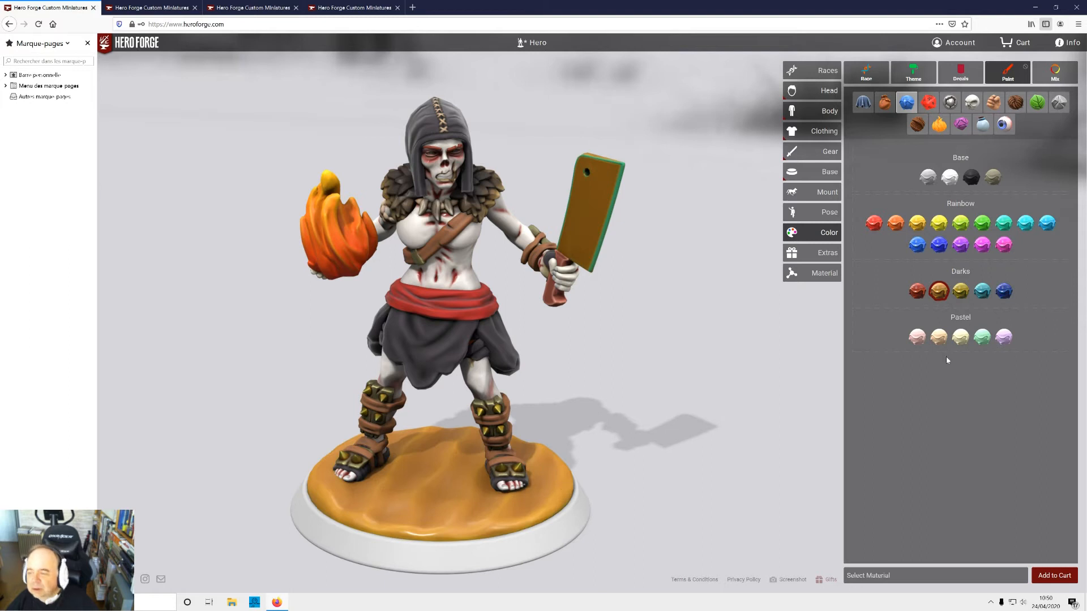
- Try other shades on the base, including the dark yellow, and return the top to the Darks orange
{"action": "left_click", "coordinate": [962, 291]}
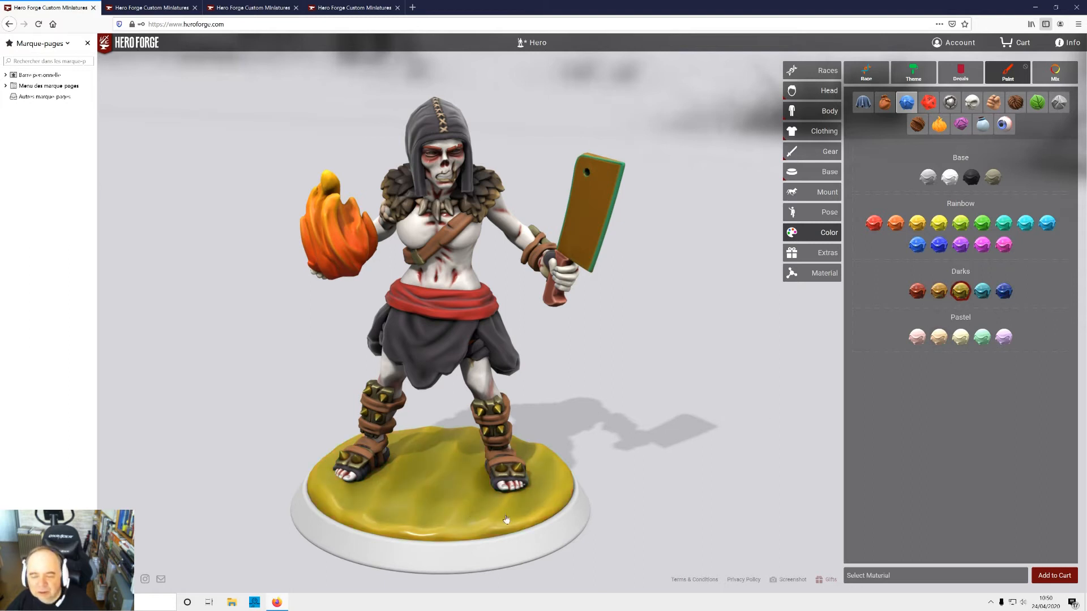
{"action": "left_click", "coordinate": [917, 291]}
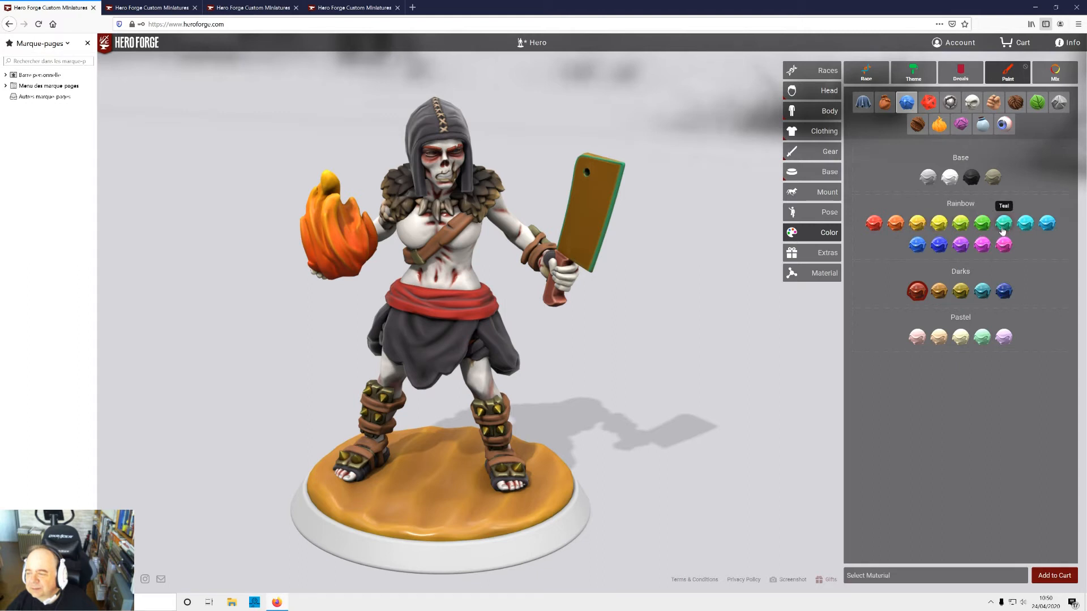
{"action": "left_click", "coordinate": [994, 179]}
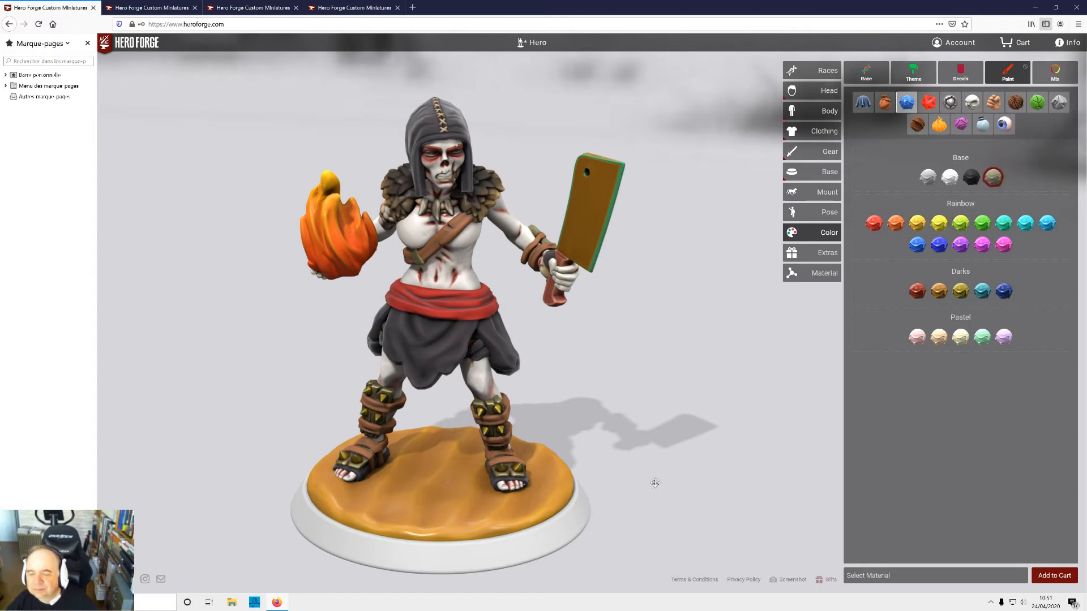
{"action": "left_click", "coordinate": [540, 521]}
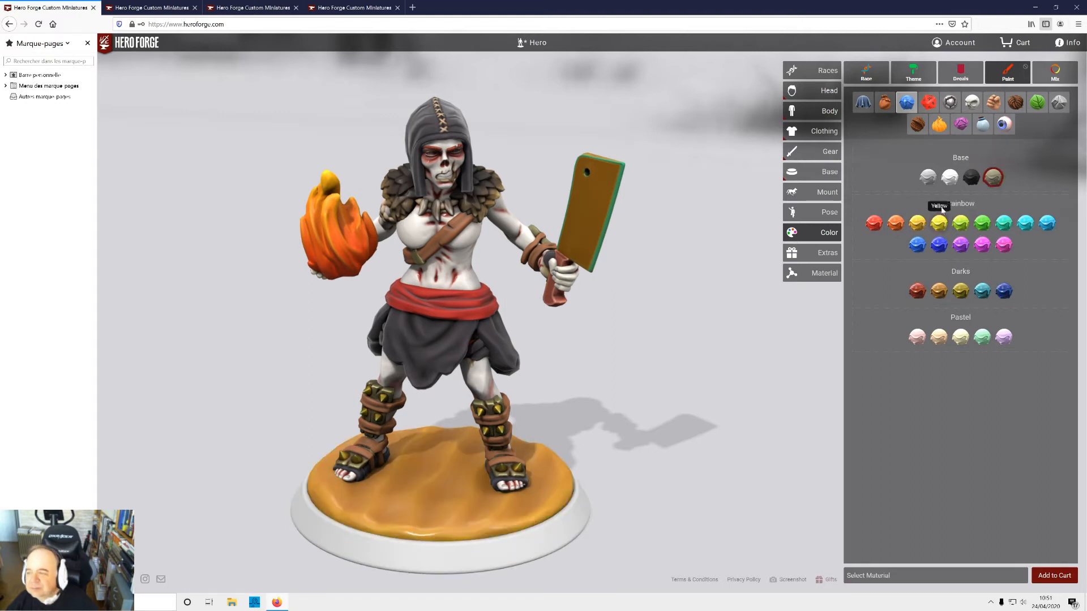
{"action": "left_click", "coordinate": [971, 177]}
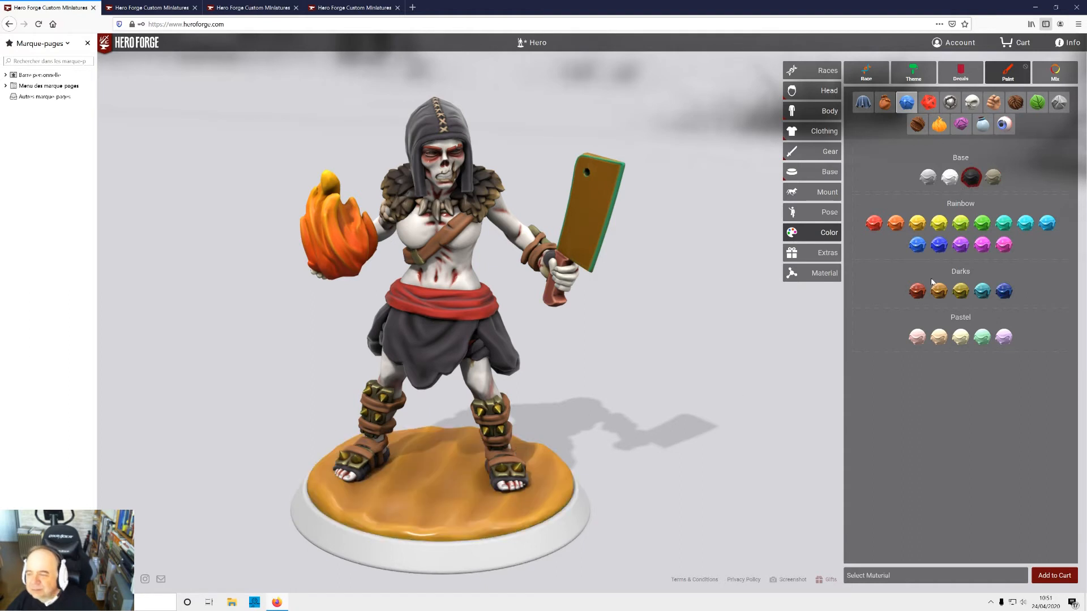
{"action": "left_click", "coordinate": [947, 291]}
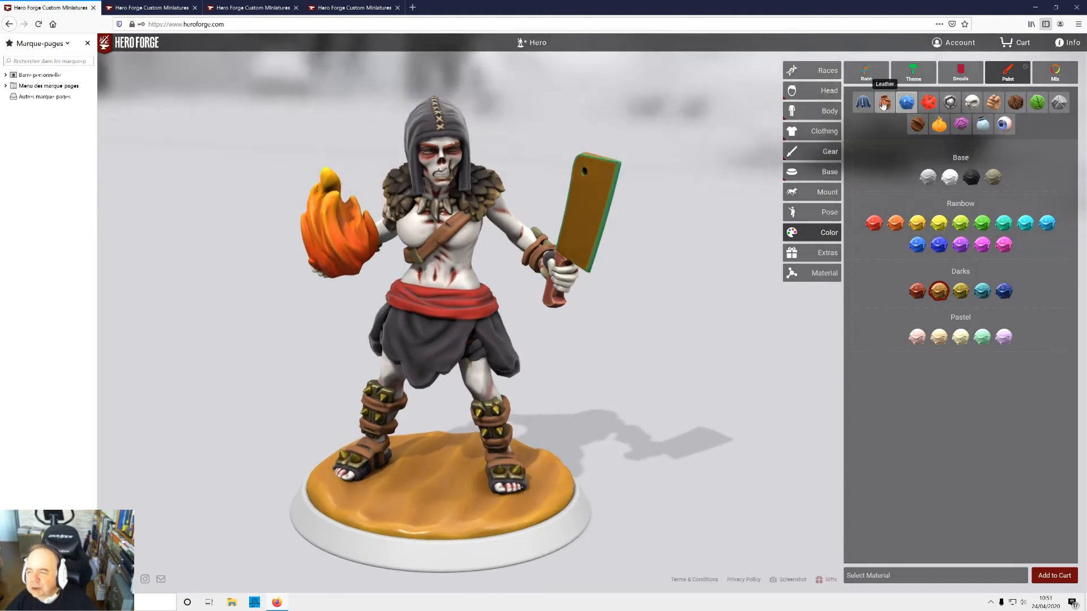
- Paint the rim of the base black
{"action": "left_click", "coordinate": [971, 177]}
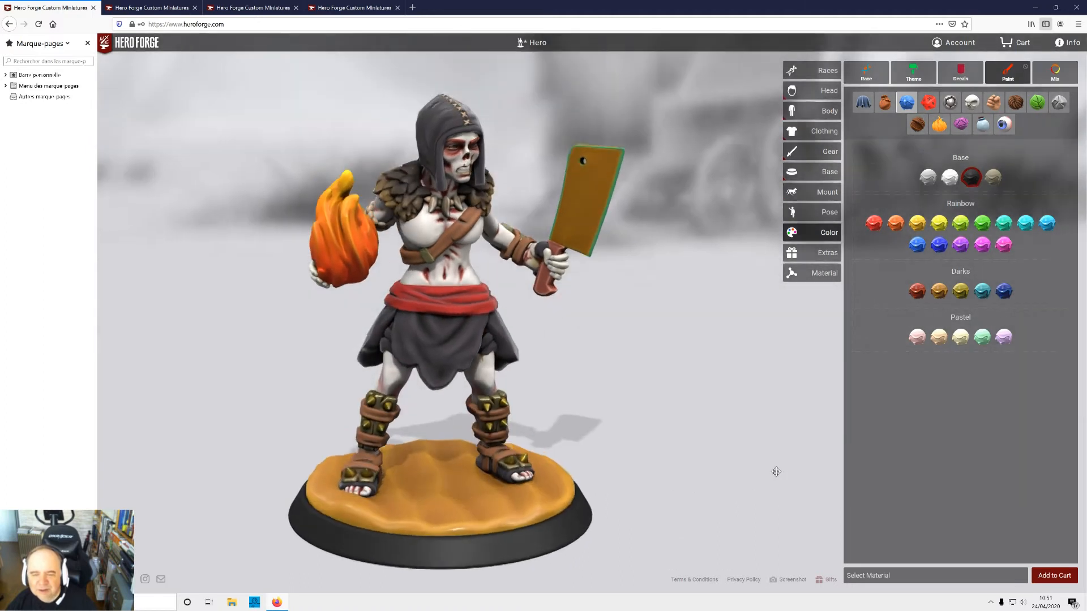
{"action": "left_click_drag", "start_coordinate": [772, 462], "coordinate": [701, 464]}
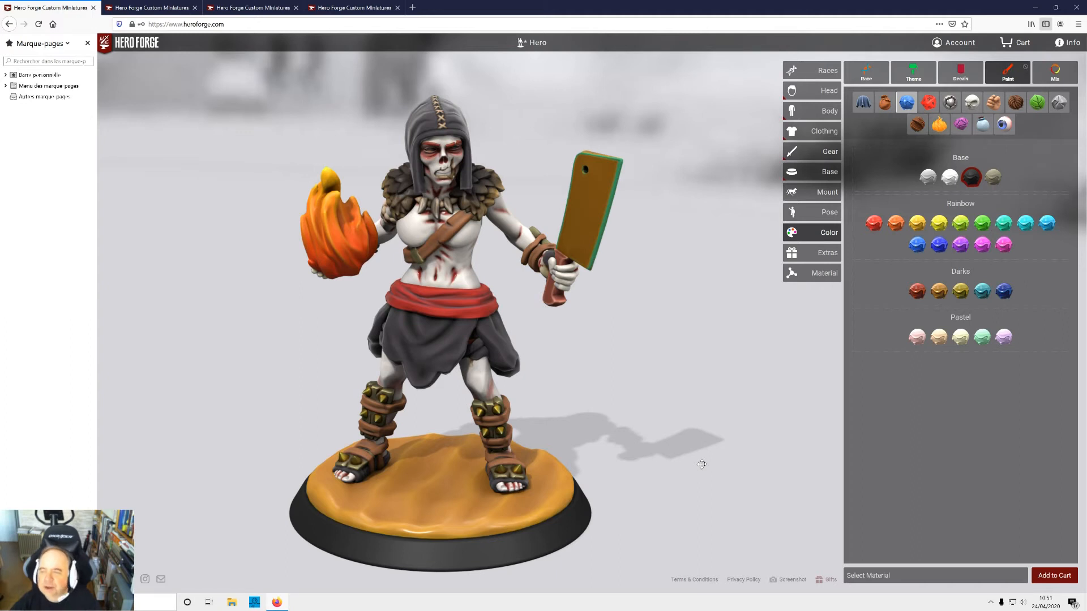
- Change the figure's race to Male Zombie and view the model from several angles
{"action": "left_click", "coordinate": [822, 70]}
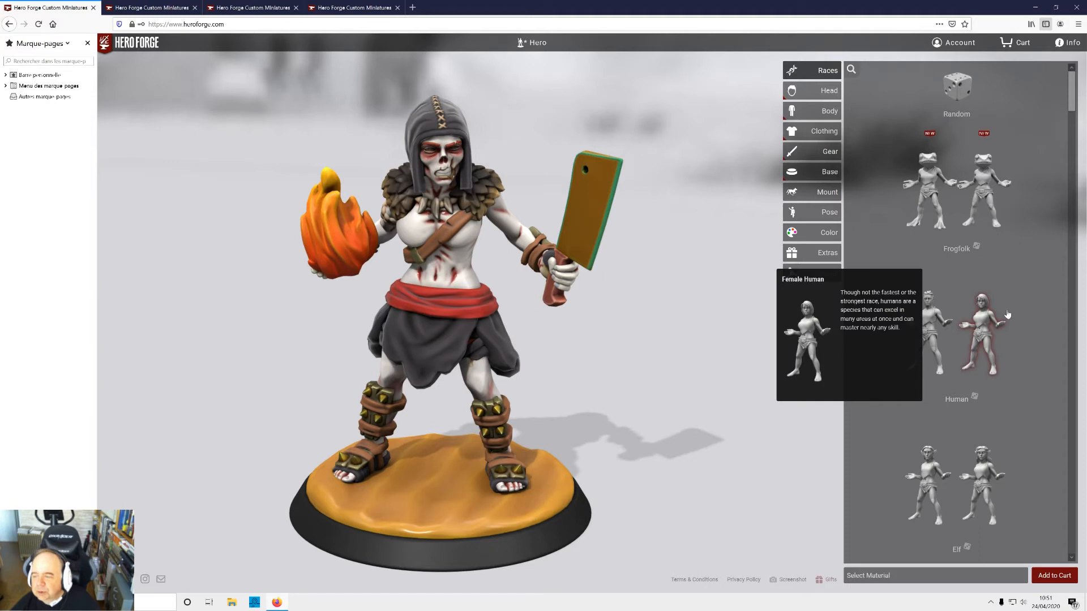
{"action": "scroll", "coordinate": [1010, 376], "scroll_direction": "down", "scroll_amount": 2}
{"action": "scroll", "coordinate": [1011, 376], "scroll_direction": "down", "scroll_amount": 10}
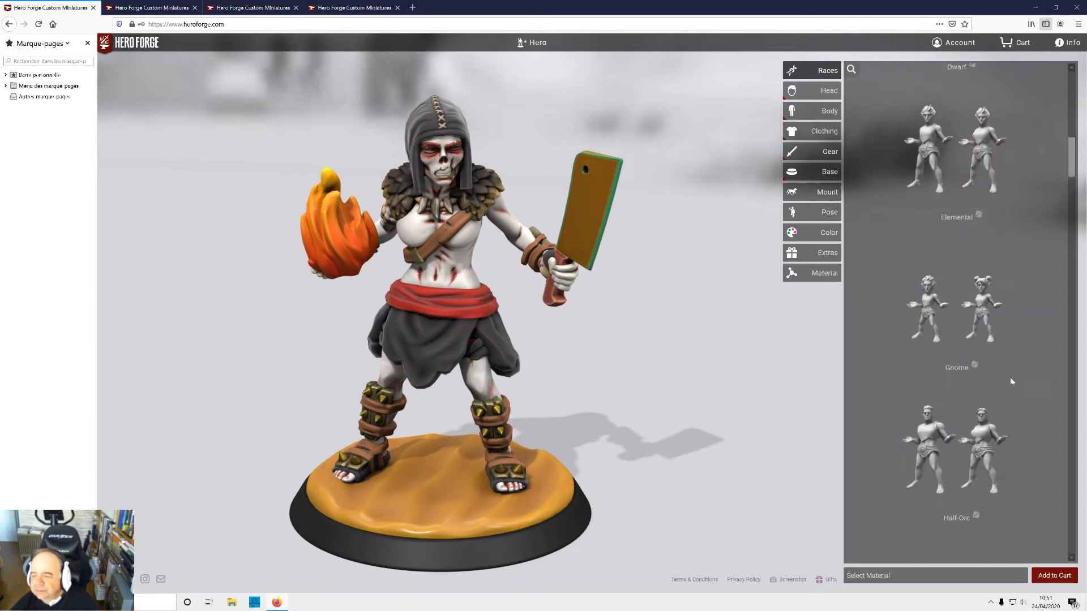
{"action": "scroll", "coordinate": [1060, 317], "scroll_direction": "down", "scroll_amount": 10}
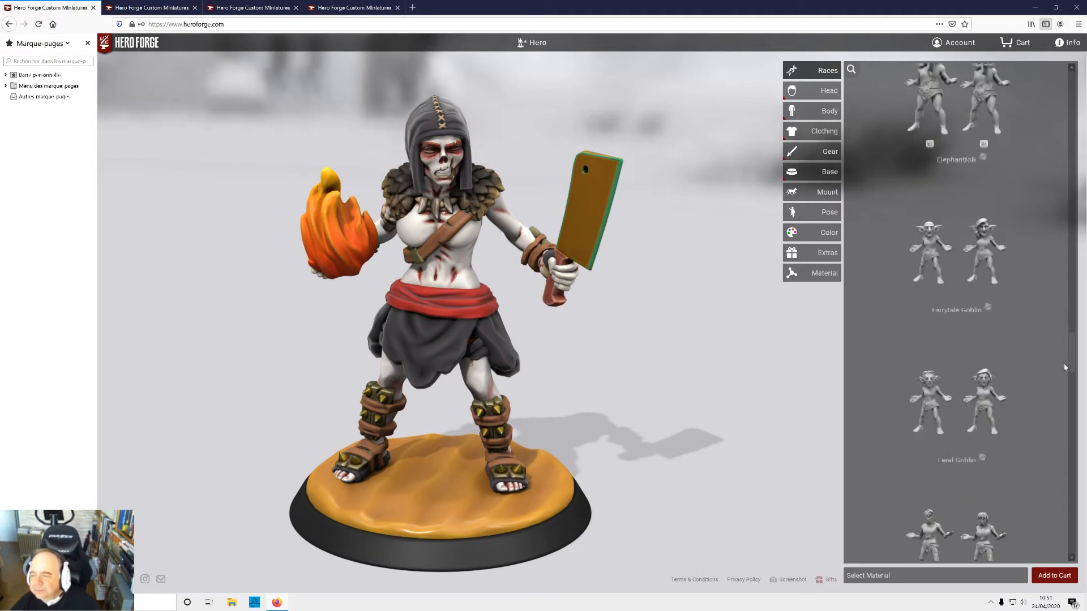
{"action": "scroll", "coordinate": [1062, 405], "scroll_direction": "down", "scroll_amount": 10}
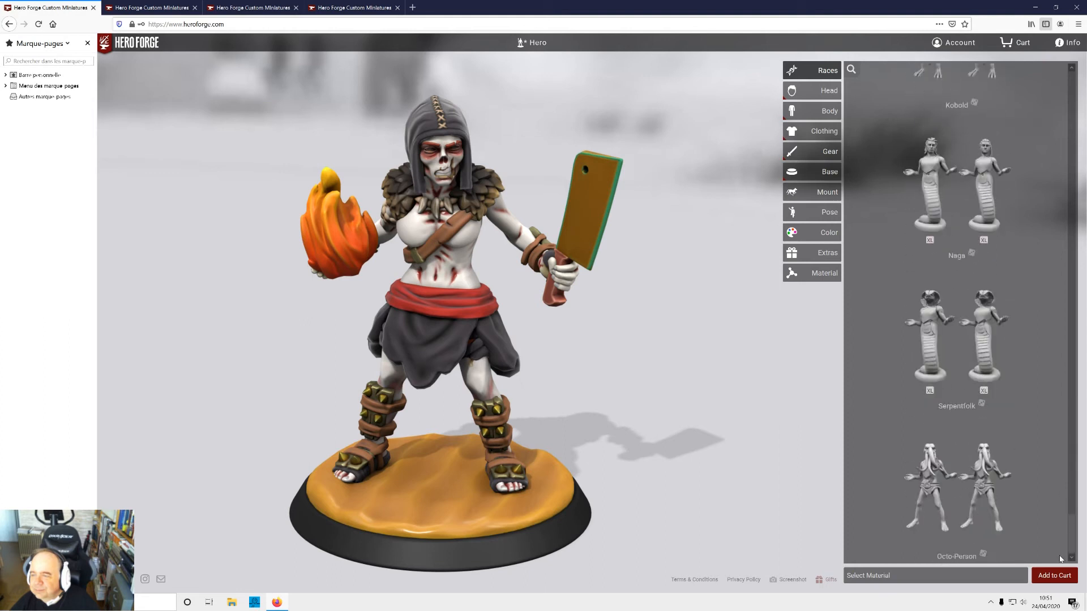
{"action": "left_click_drag", "start_coordinate": [1070, 499], "coordinate": [1081, 387]}
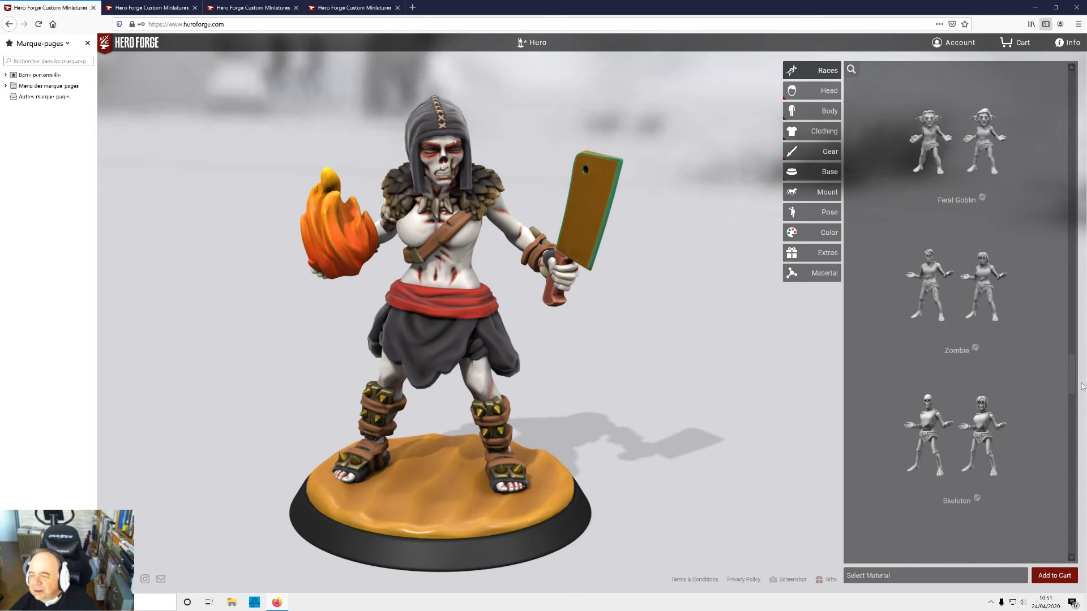
{"action": "left_click", "coordinate": [939, 293]}
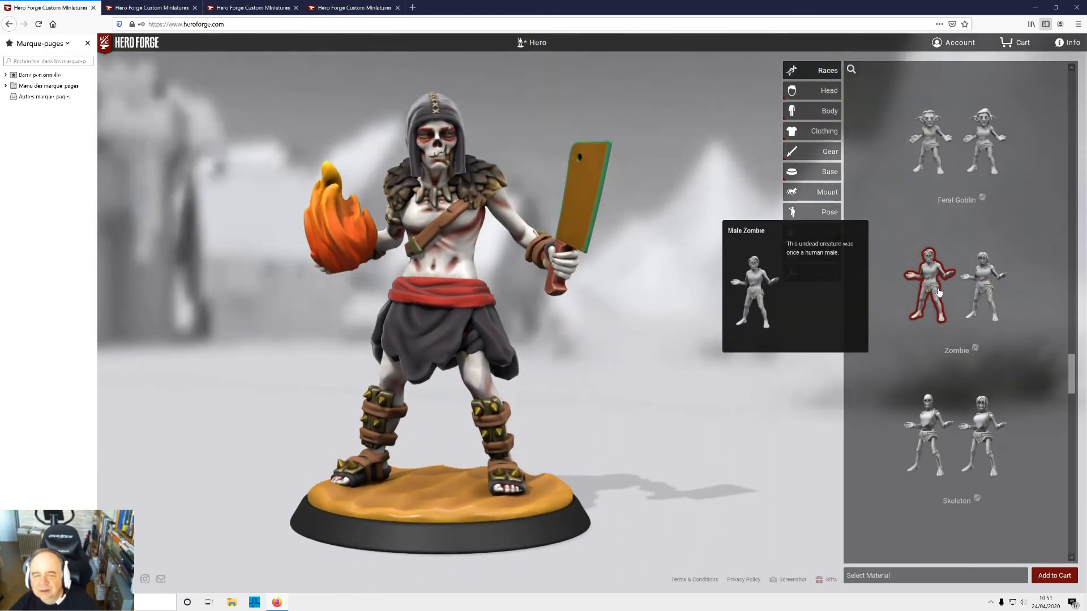
{"action": "left_click_drag", "start_coordinate": [731, 374], "coordinate": [810, 391]}
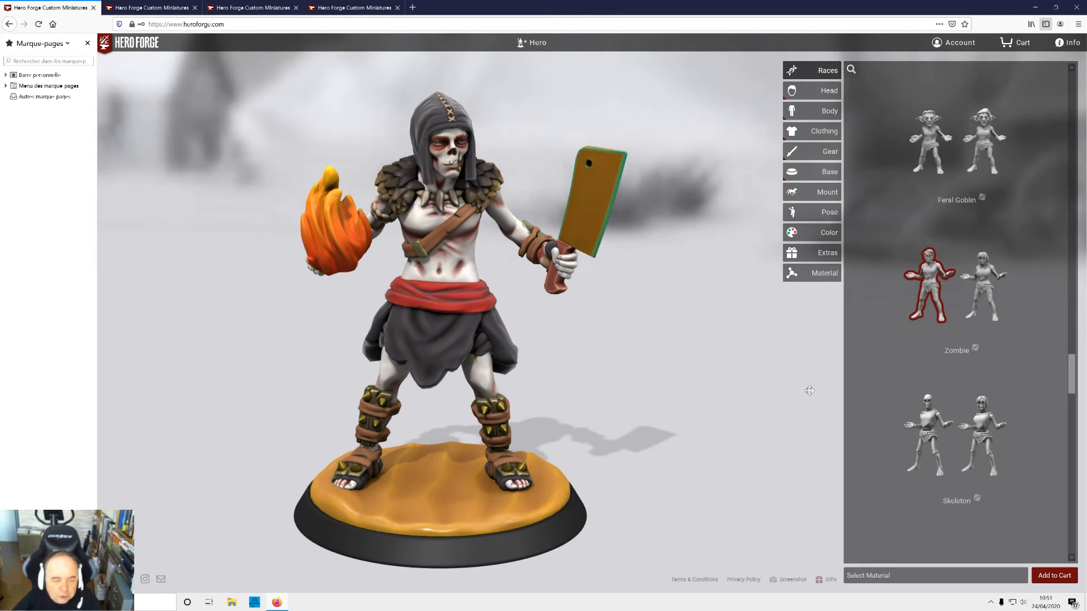
{"action": "left_click_drag", "start_coordinate": [769, 315], "coordinate": [710, 310]}
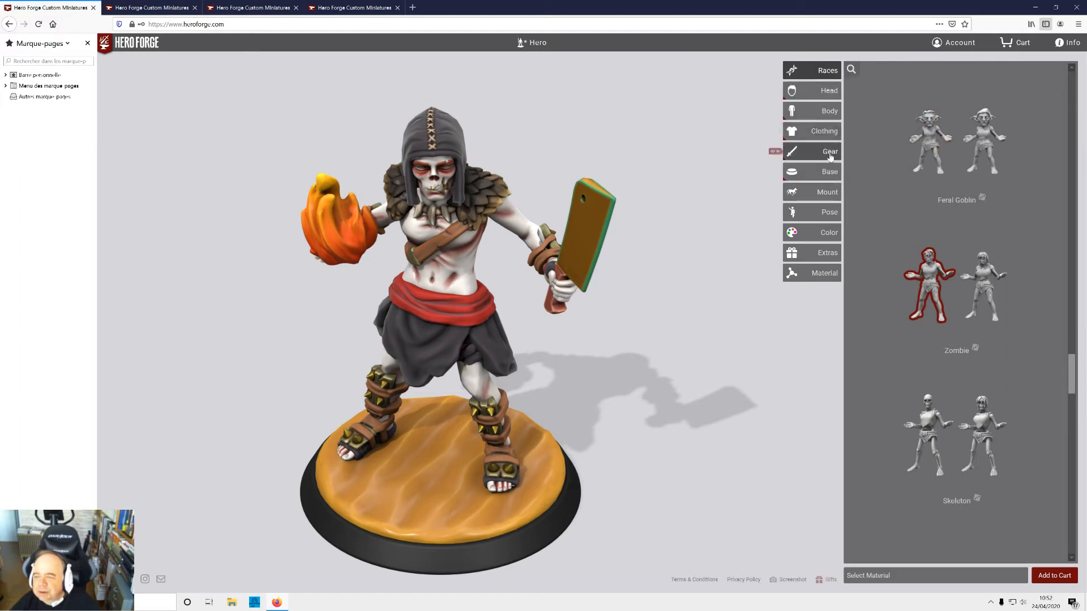
- Look through the Bone colors and try the green Magic gem color on the top of the base
{"action": "left_click", "coordinate": [826, 231]}
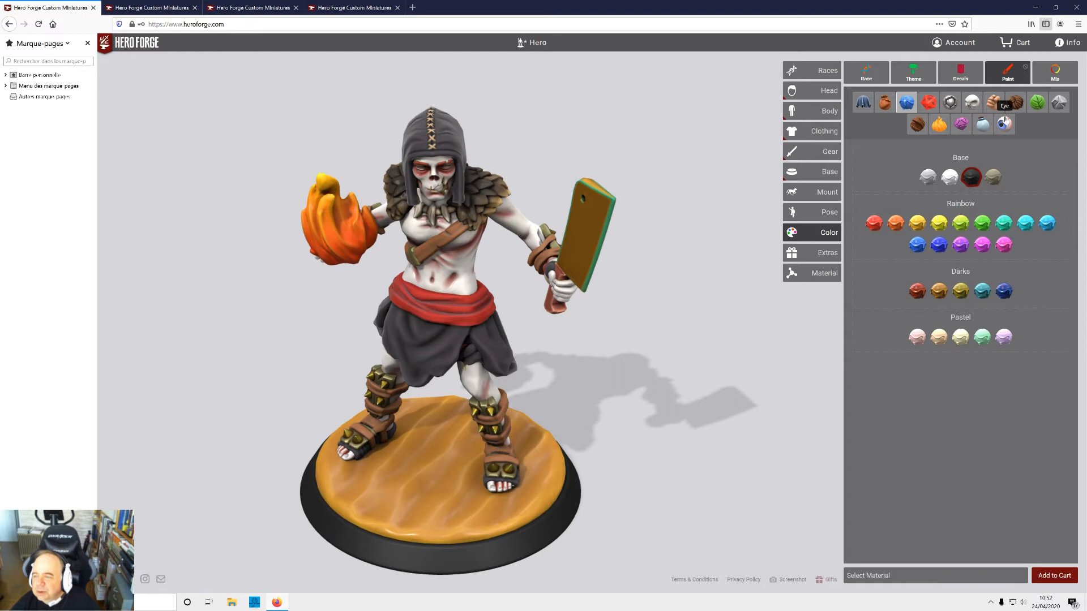
{"action": "left_click", "coordinate": [975, 103]}
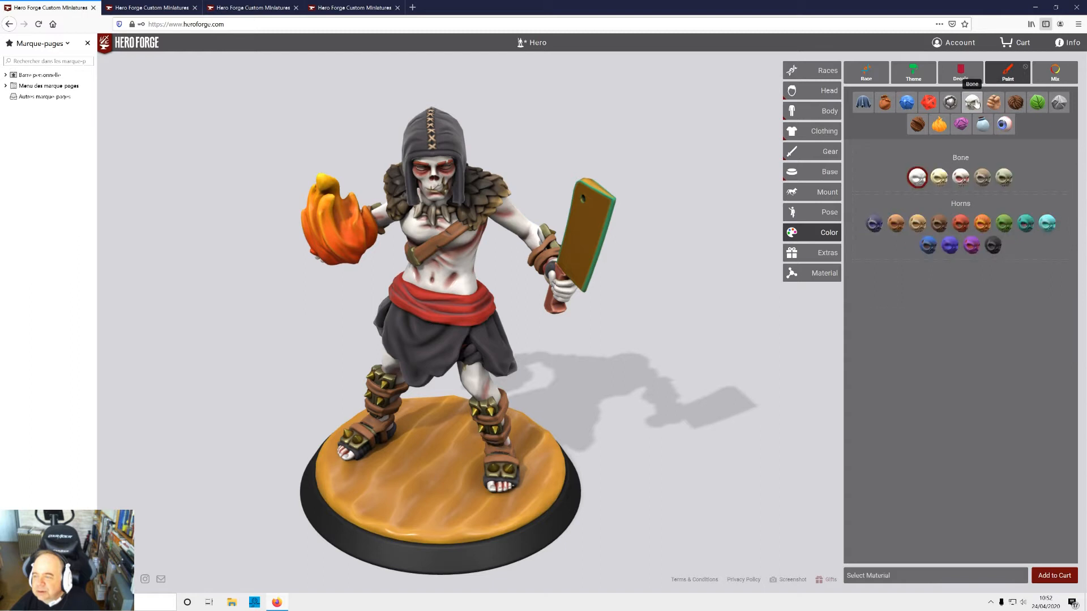
{"action": "left_click", "coordinate": [960, 126]}
{"action": "left_click", "coordinate": [938, 244]}
{"action": "left_click", "coordinate": [531, 460]}
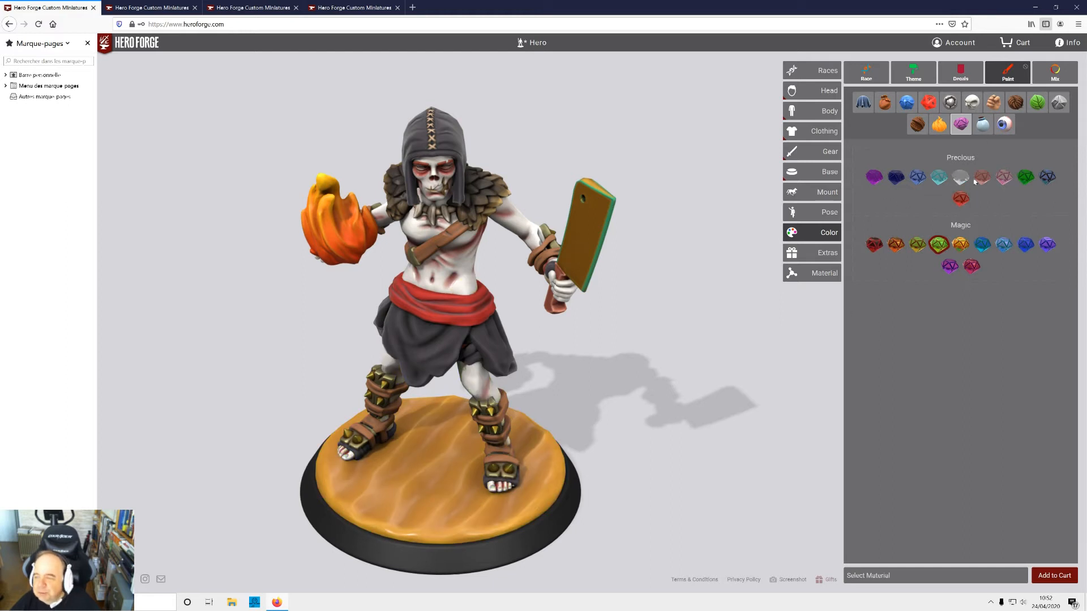
- Try two Common skin tones and a Bone color on the figure's toes
{"action": "left_click", "coordinate": [992, 107]}
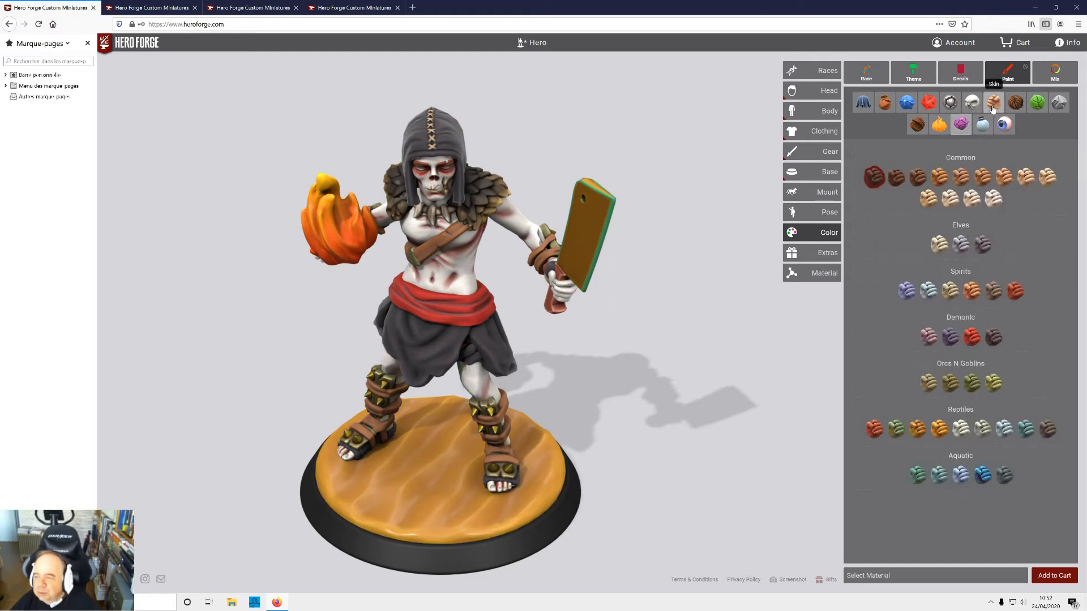
{"action": "left_click", "coordinate": [941, 185]}
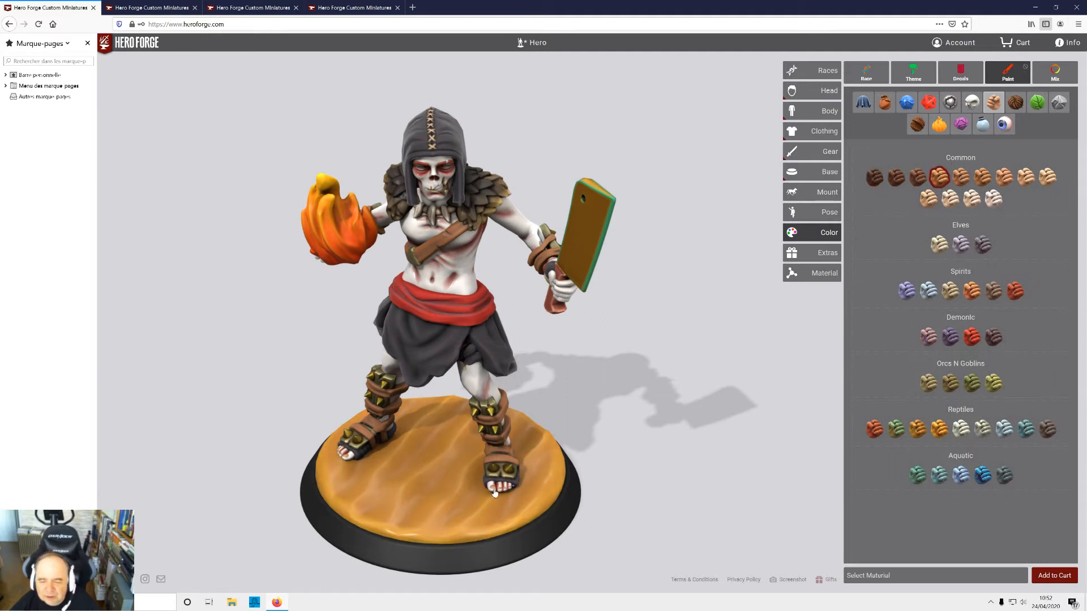
{"action": "left_click", "coordinate": [969, 205]}
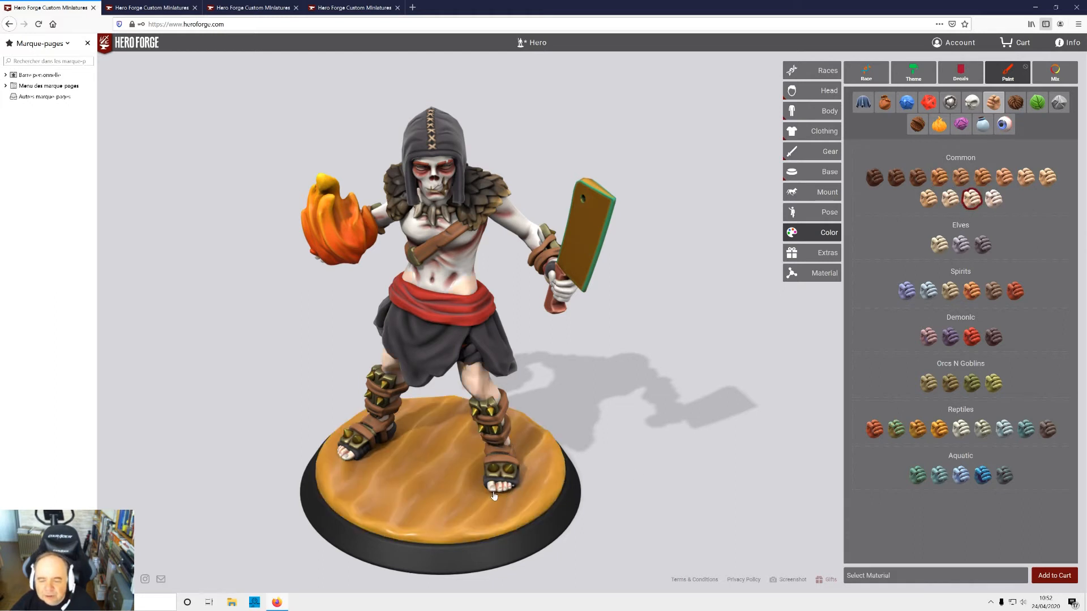
{"action": "left_click", "coordinate": [971, 103]}
{"action": "left_click", "coordinate": [960, 177]}
{"action": "left_click", "coordinate": [517, 520]}
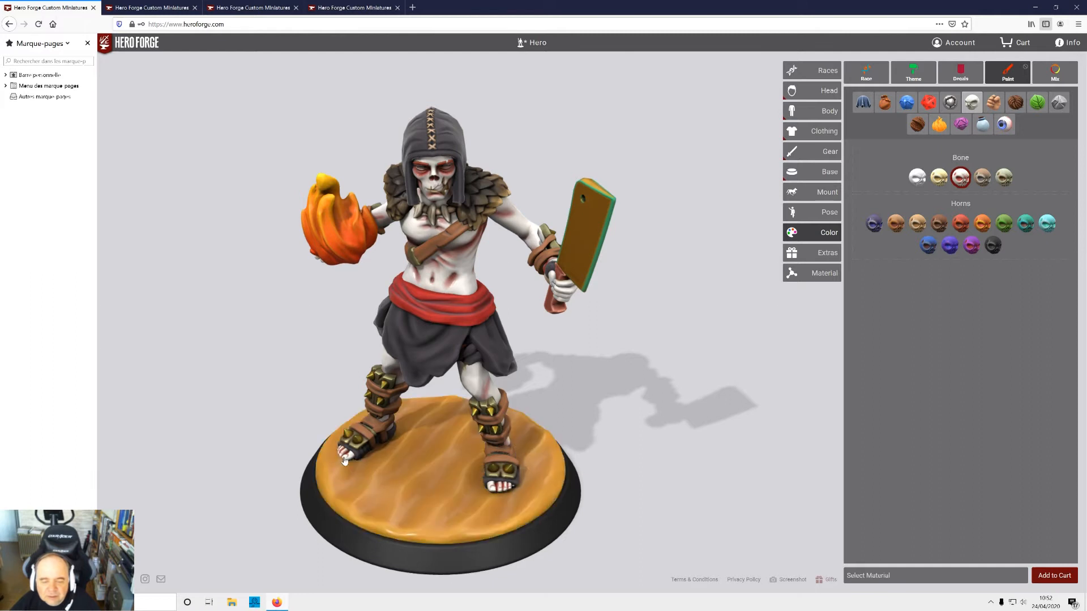
- Change the material of the mixed paint Lost City of Brass to Fire and preview it on the flame in the figure's hand
{"action": "left_click_drag", "start_coordinate": [751, 420], "coordinate": [830, 346]}
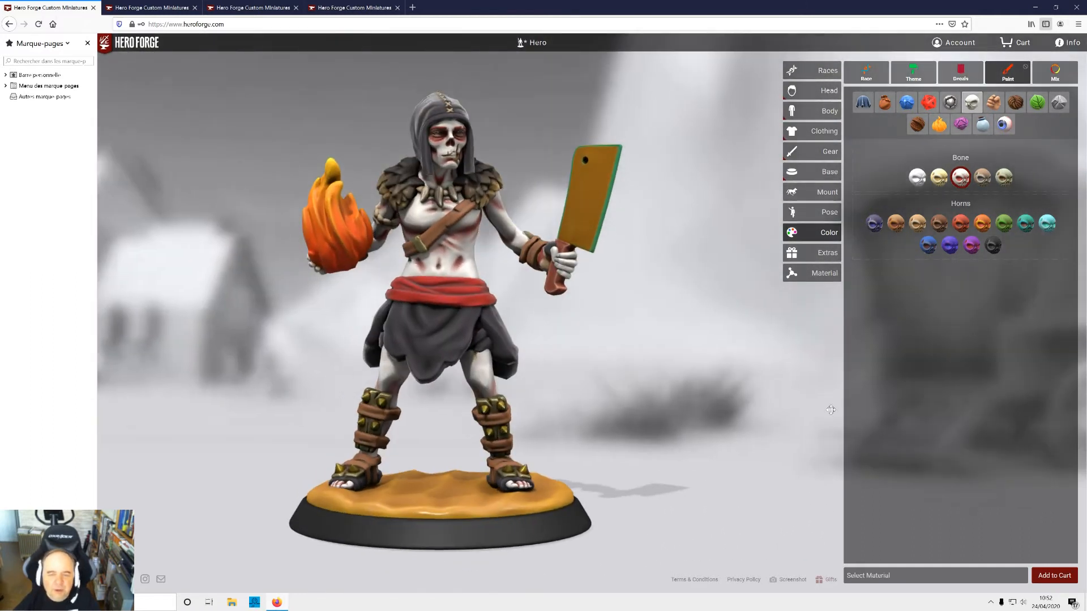
{"action": "left_click_drag", "start_coordinate": [830, 409], "coordinate": [872, 413]}
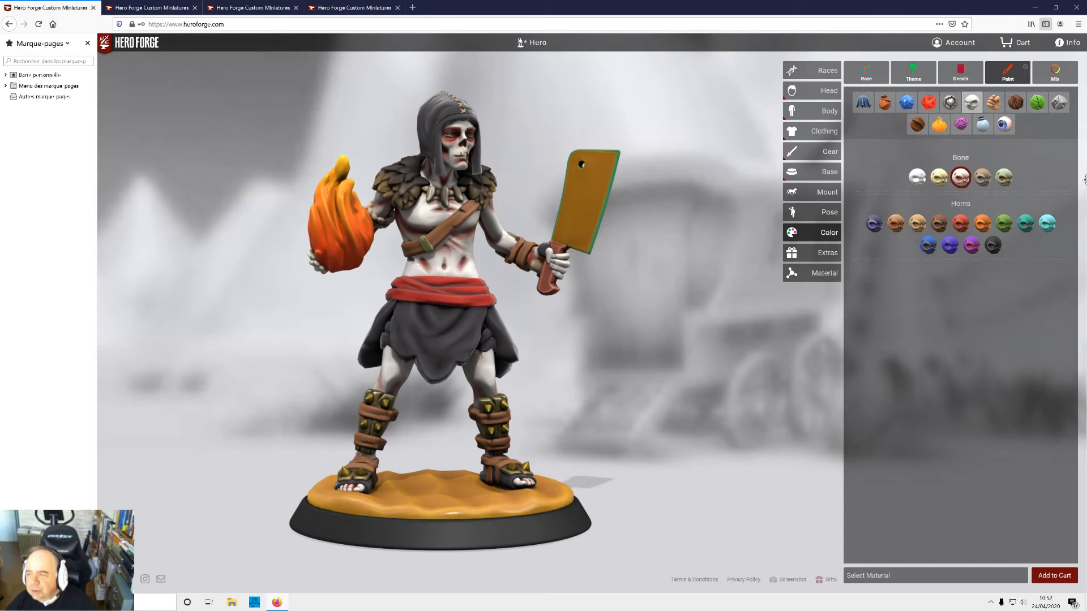
{"action": "left_click", "coordinate": [1056, 77]}
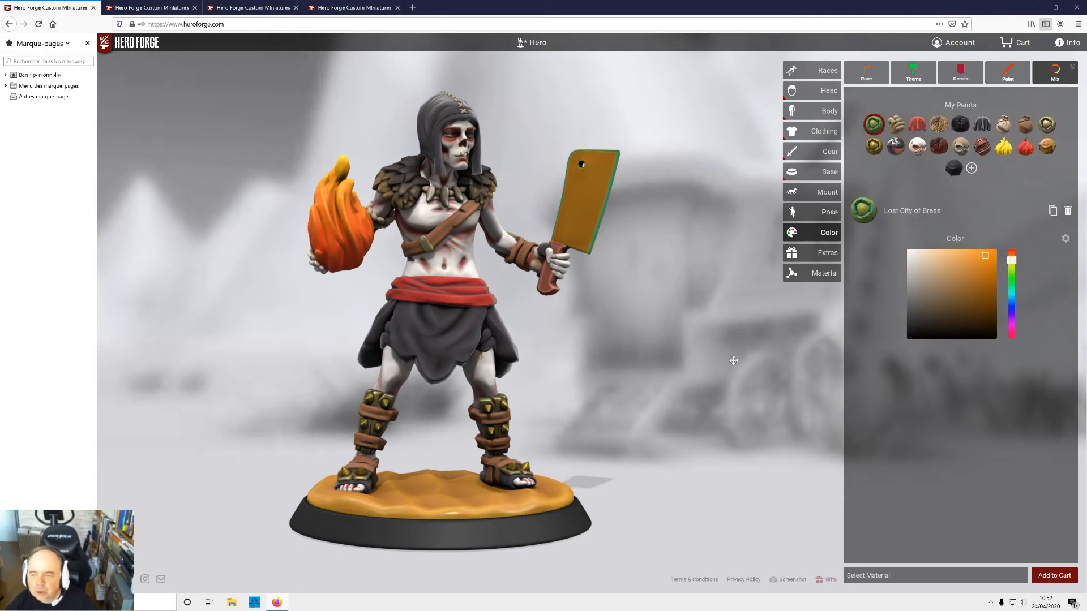
{"action": "left_click", "coordinate": [864, 218]}
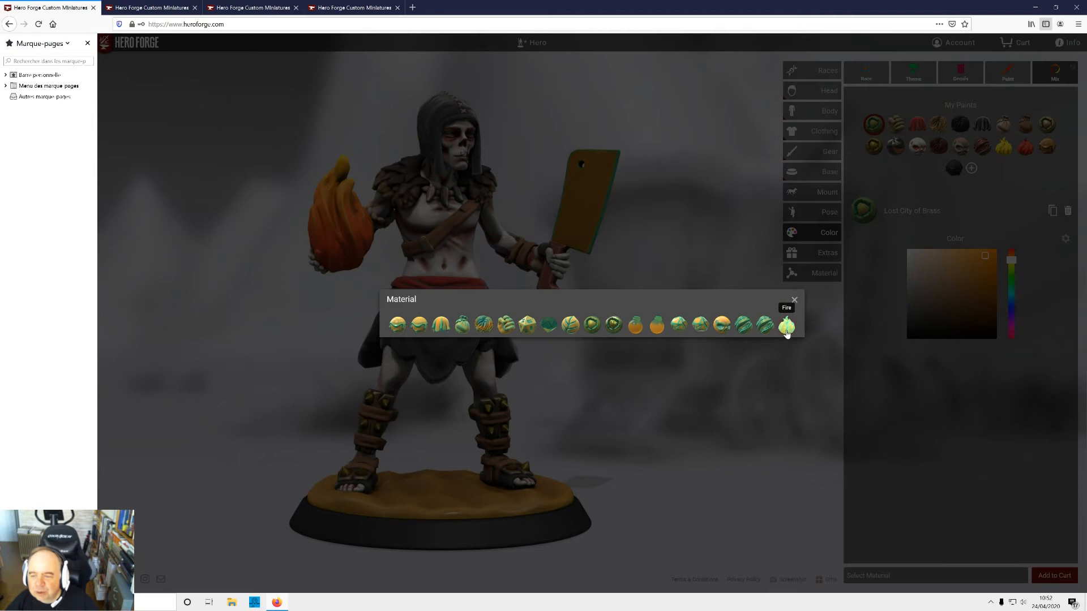
{"action": "left_click", "coordinate": [787, 327]}
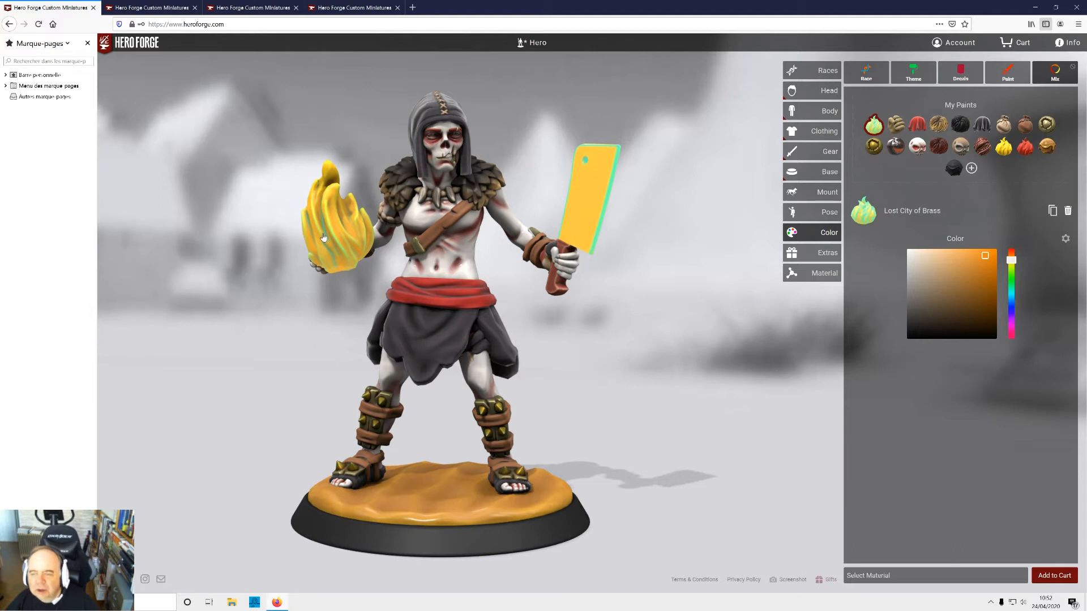
{"action": "left_click_drag", "start_coordinate": [743, 377], "coordinate": [851, 325]}
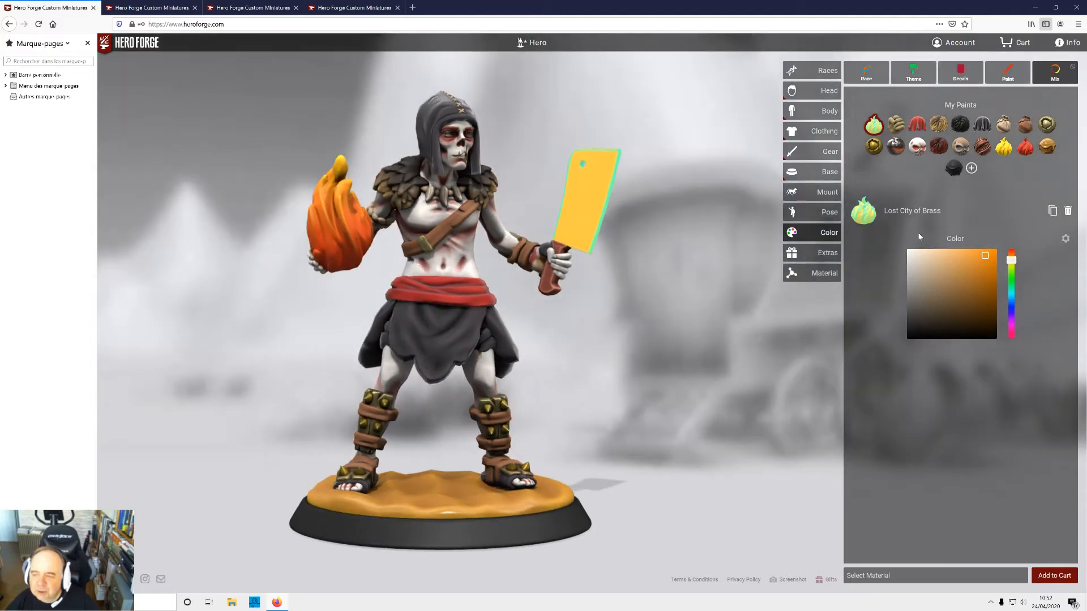
- Switch the Lost City of Brass paint to the draped cloth material and preview it on the figure's skirt
{"action": "left_click", "coordinate": [858, 214]}
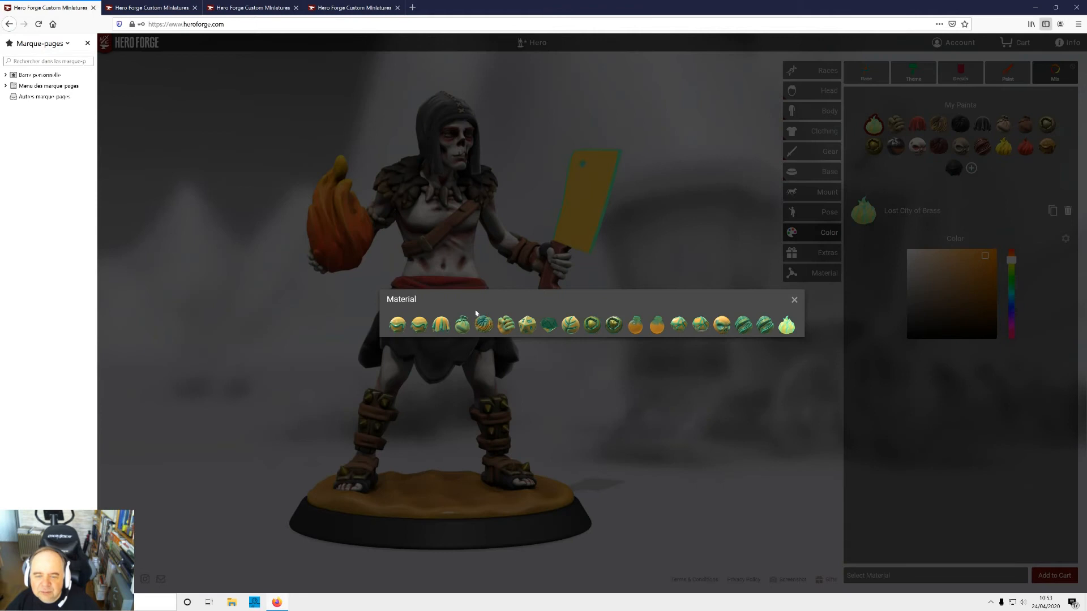
{"action": "left_click", "coordinate": [441, 324]}
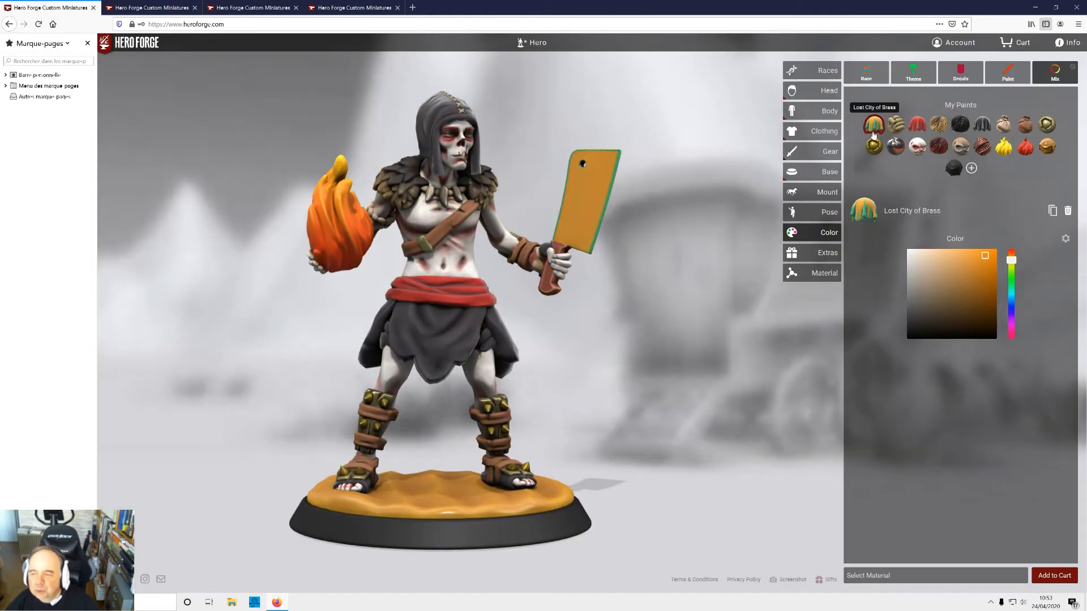
{"action": "left_click_drag", "start_coordinate": [719, 306], "coordinate": [507, 310]}
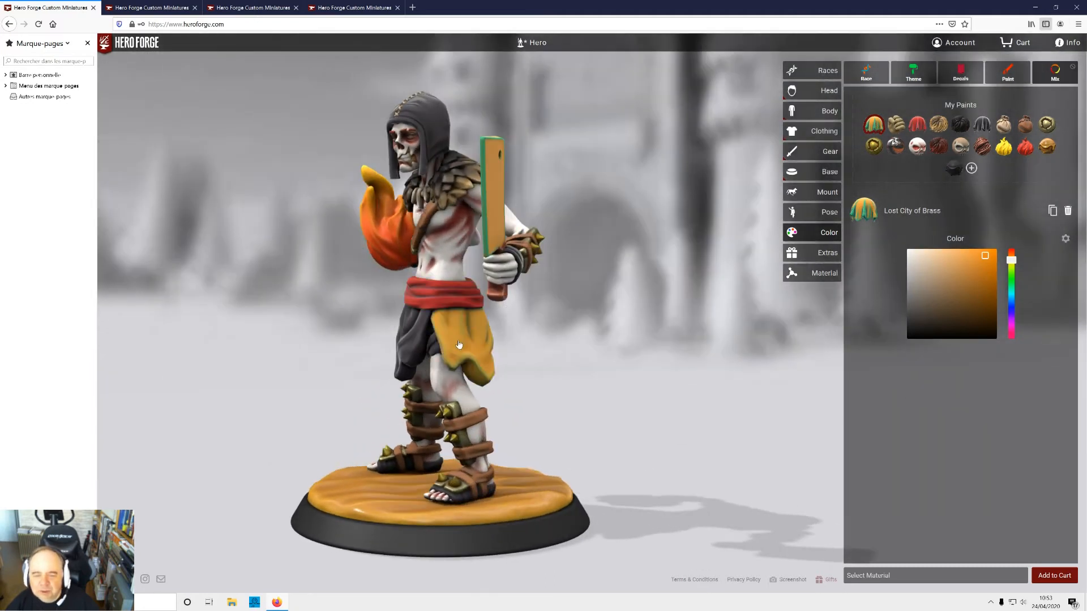
{"action": "left_click_drag", "start_coordinate": [665, 374], "coordinate": [844, 383]}
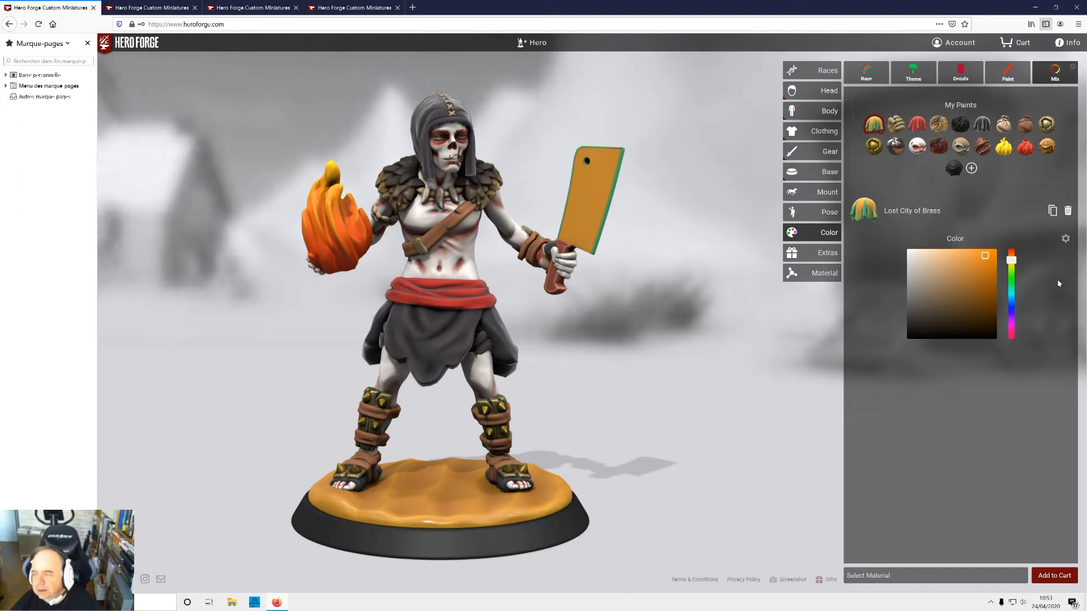
- Delete the Lost City of Brass paint from My Paints and view the figure with its cleaver
{"action": "left_click", "coordinate": [1067, 211]}
{"action": "left_click_drag", "start_coordinate": [721, 340], "coordinate": [689, 338]}
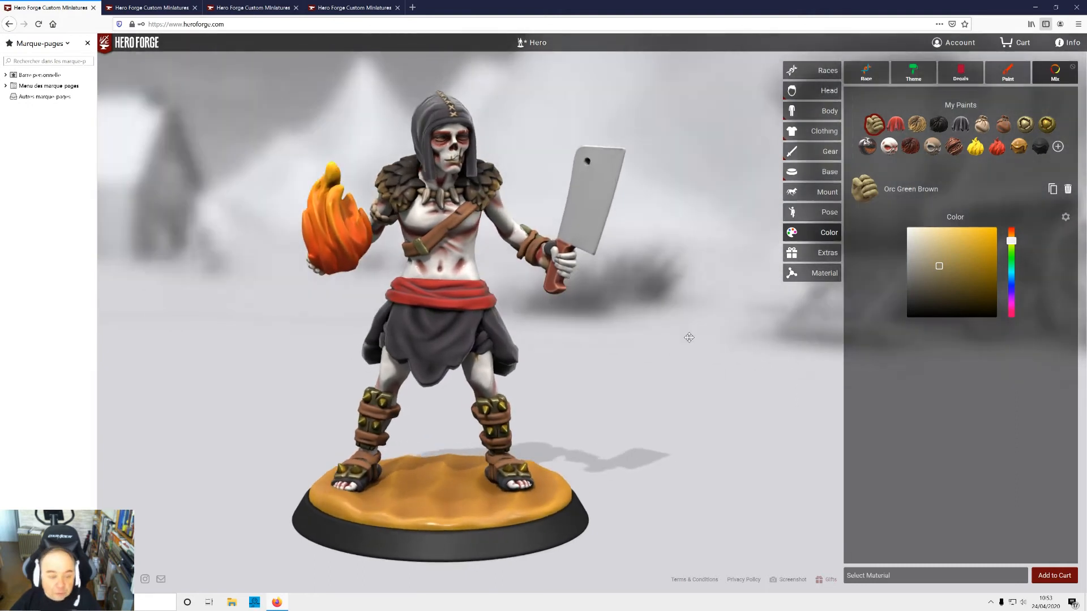
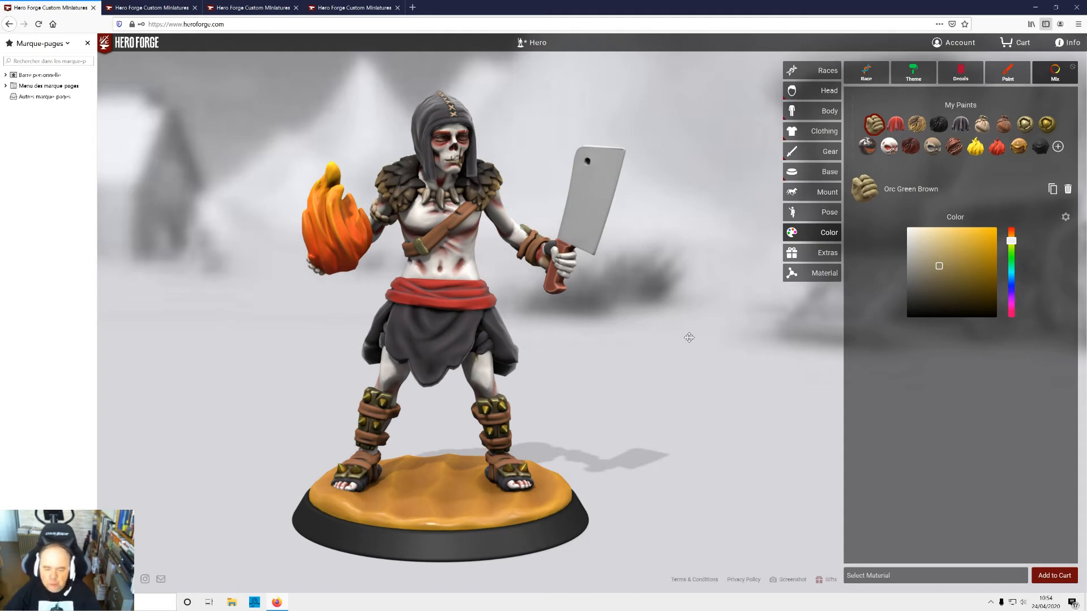
{"action": "left_click_drag", "start_coordinate": [672, 422], "coordinate": [751, 416]}
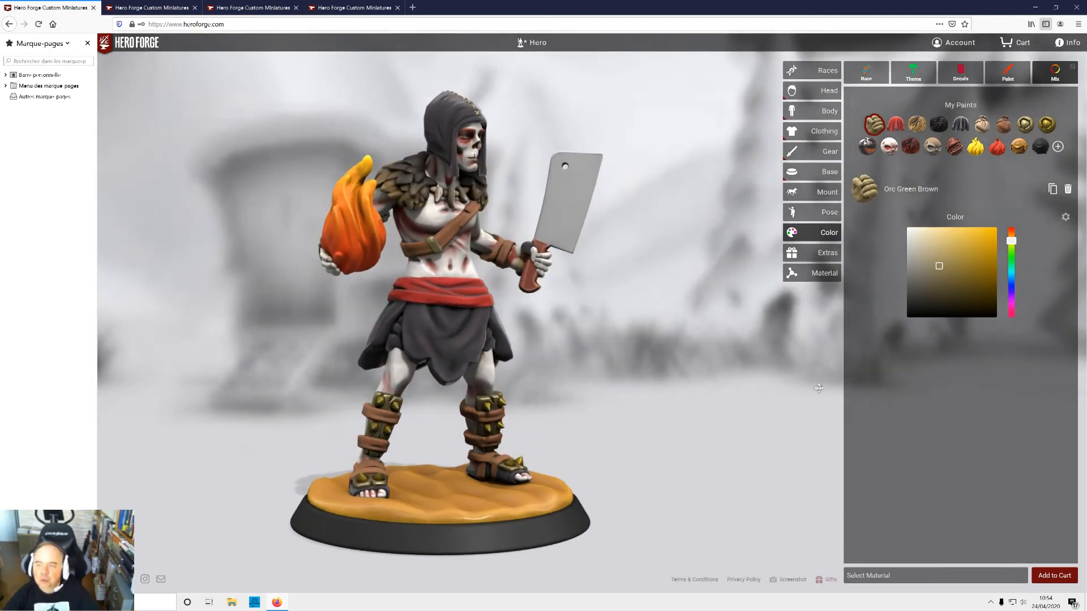
- Look through the whole list of available races, from Frogfolk to Octo-Person, and return to its start
{"action": "left_click", "coordinate": [814, 71]}
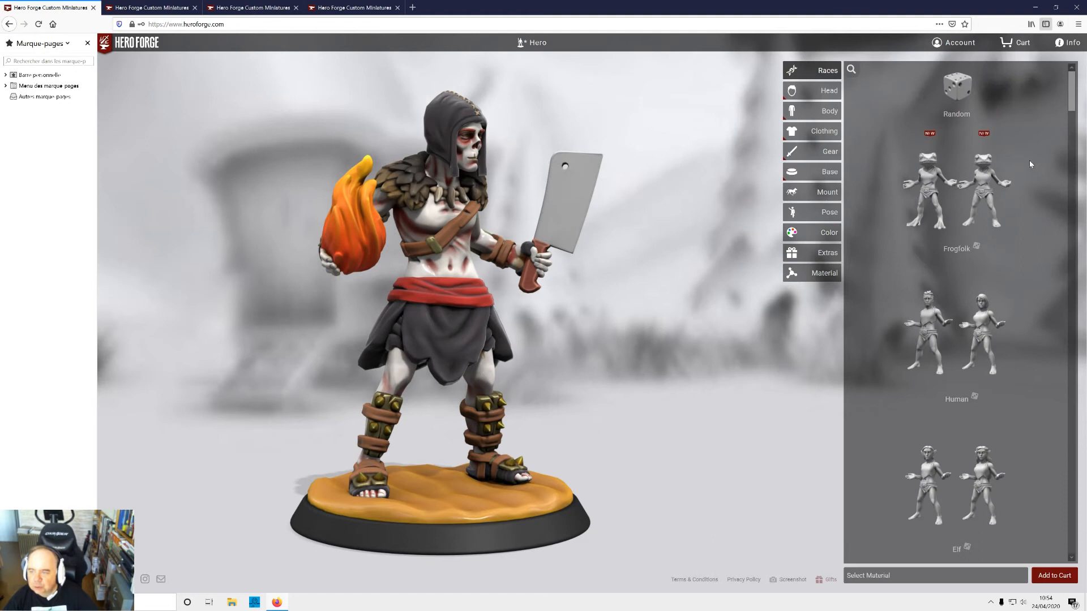
{"action": "left_click_drag", "start_coordinate": [1070, 100], "coordinate": [1065, 154]}
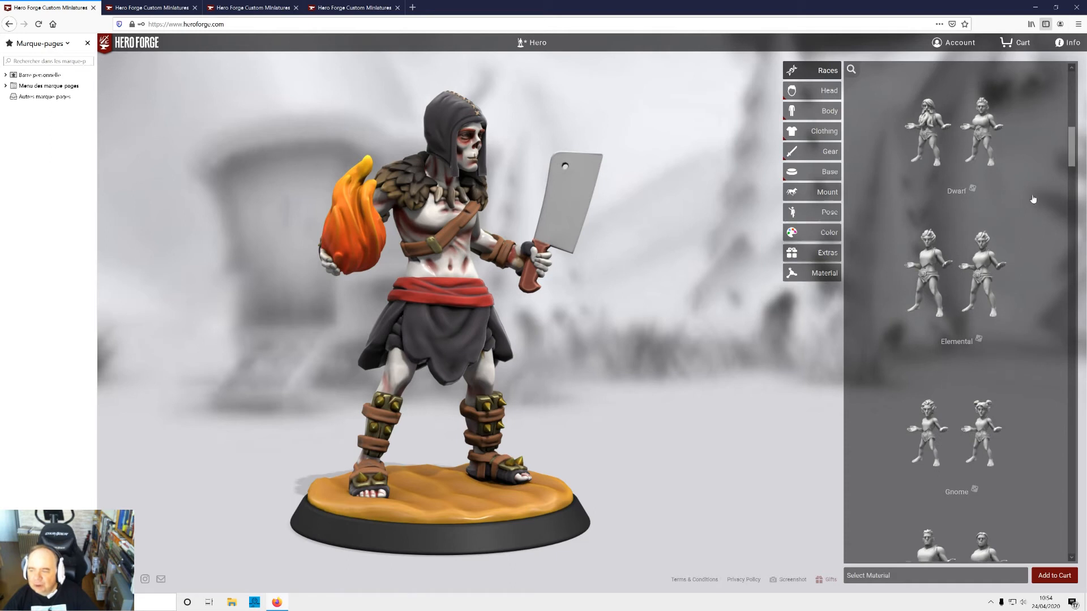
{"action": "mouse_move", "coordinate": [968, 249]}
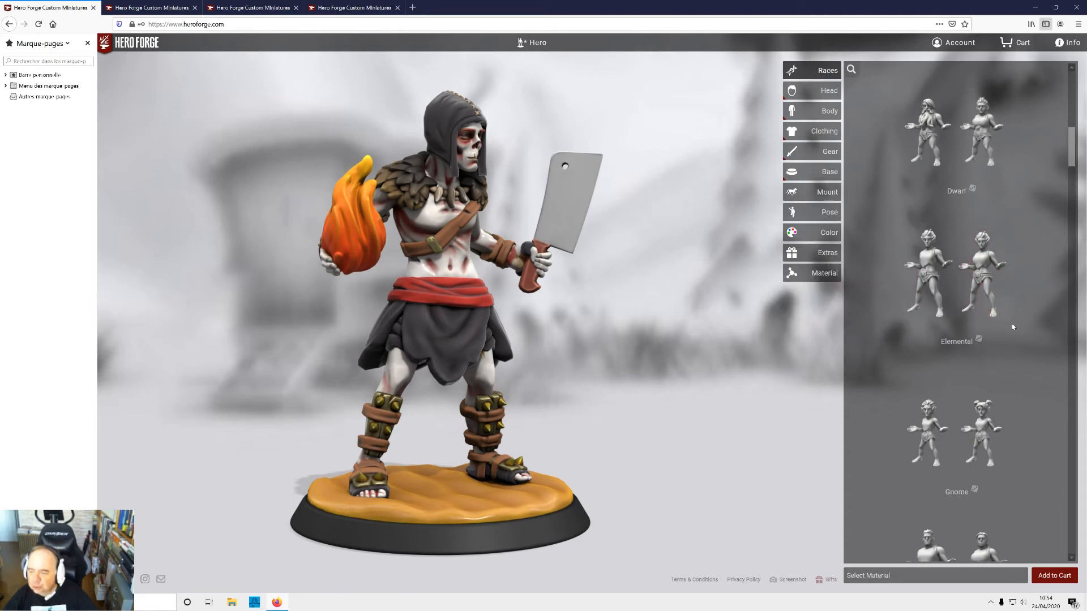
{"action": "left_click_drag", "start_coordinate": [1072, 152], "coordinate": [1064, 228]}
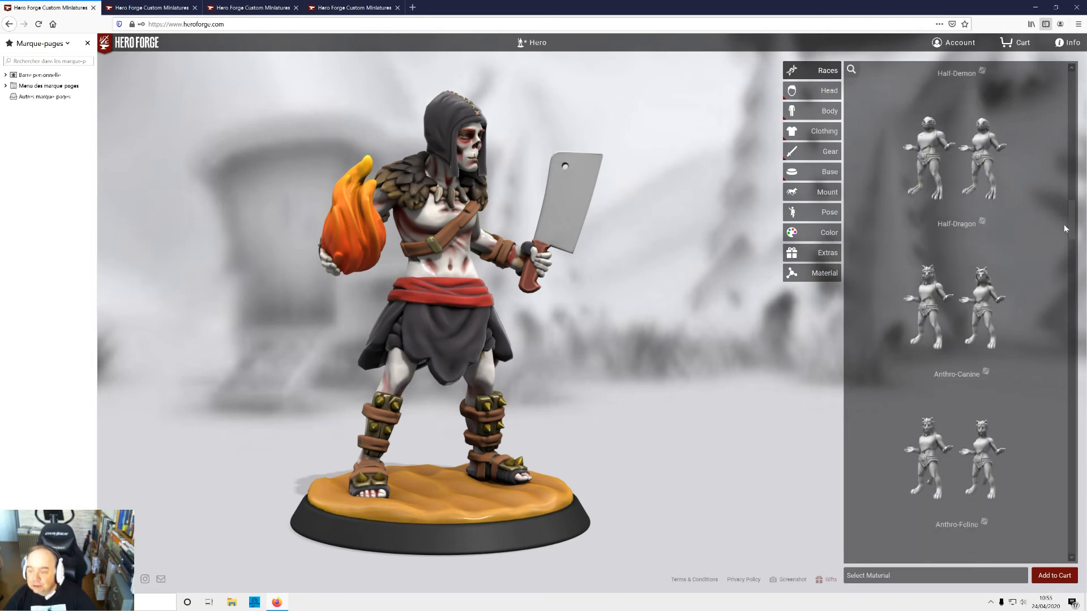
{"action": "left_click_drag", "start_coordinate": [1064, 225], "coordinate": [1052, 296]}
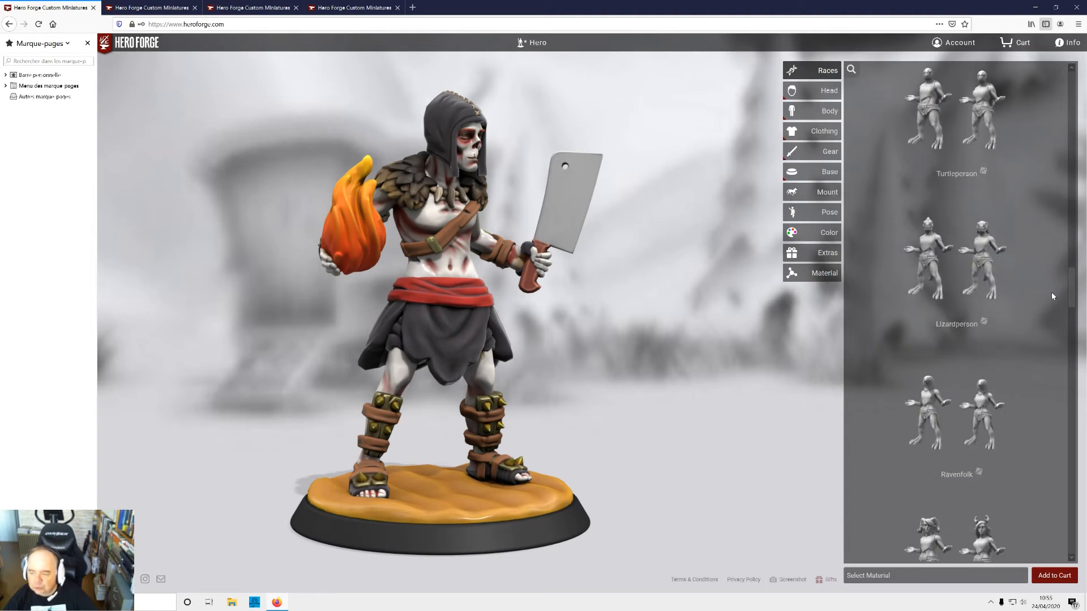
{"action": "left_click_drag", "start_coordinate": [1051, 292], "coordinate": [1048, 306]}
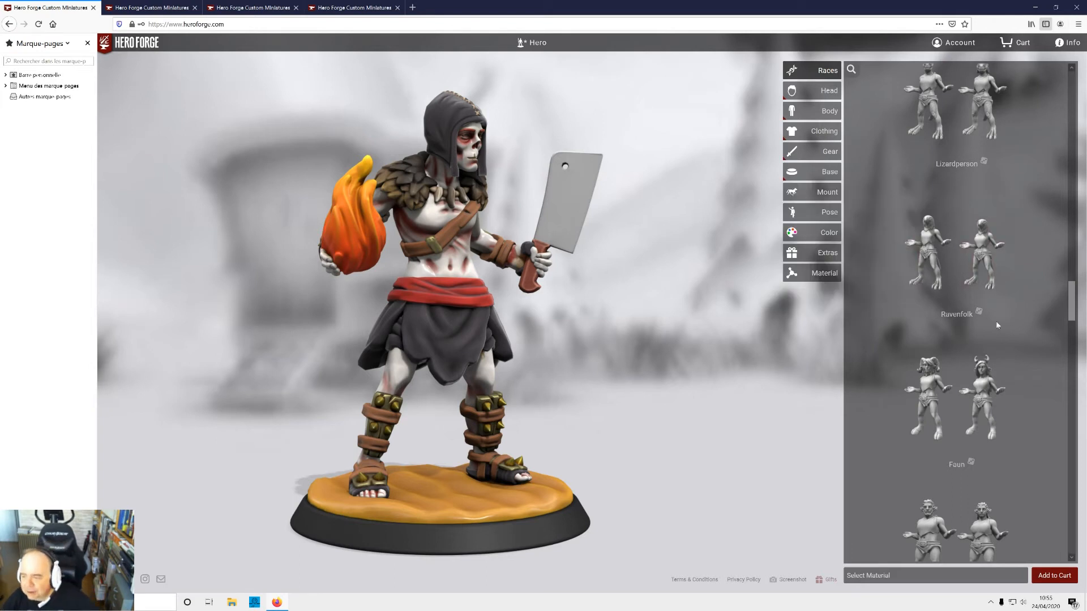
{"action": "scroll", "coordinate": [1008, 398], "scroll_direction": "down", "scroll_amount": 3}
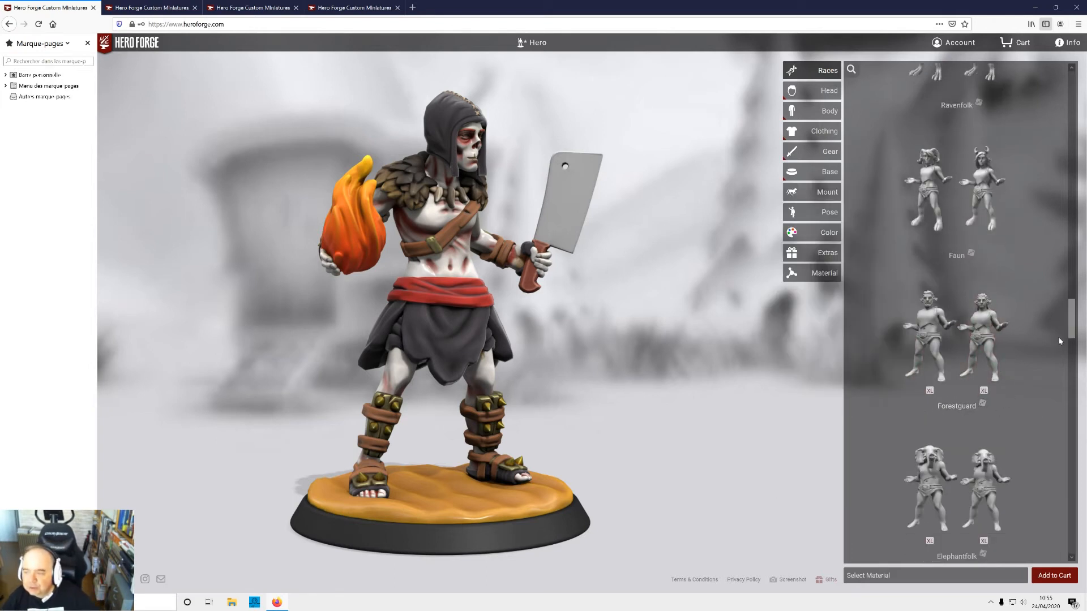
{"action": "left_click_drag", "start_coordinate": [1076, 330], "coordinate": [1075, 343]}
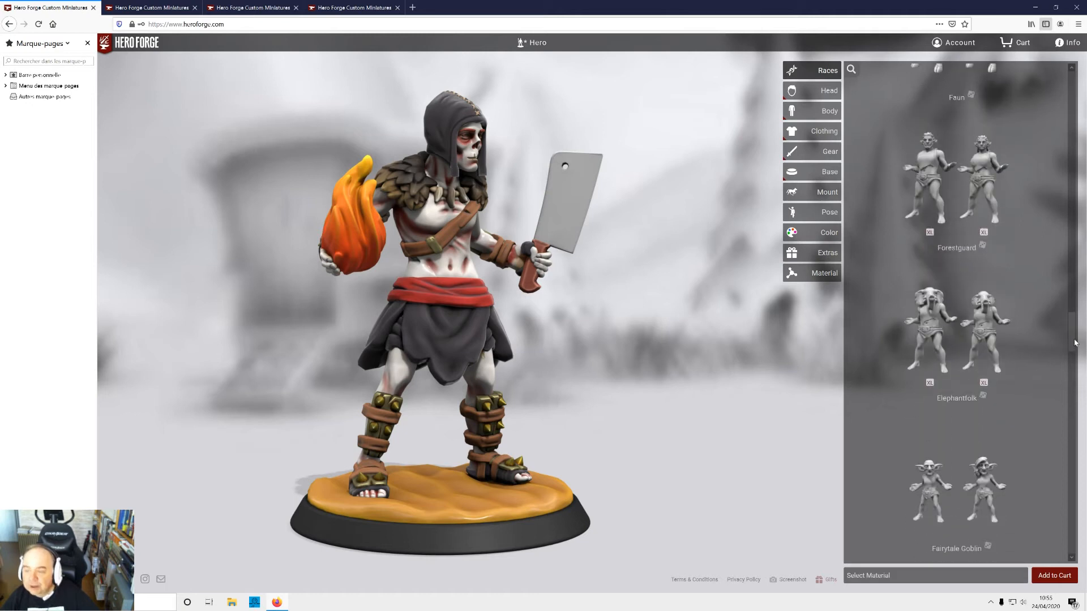
{"action": "left_click_drag", "start_coordinate": [1075, 343], "coordinate": [1053, 444]}
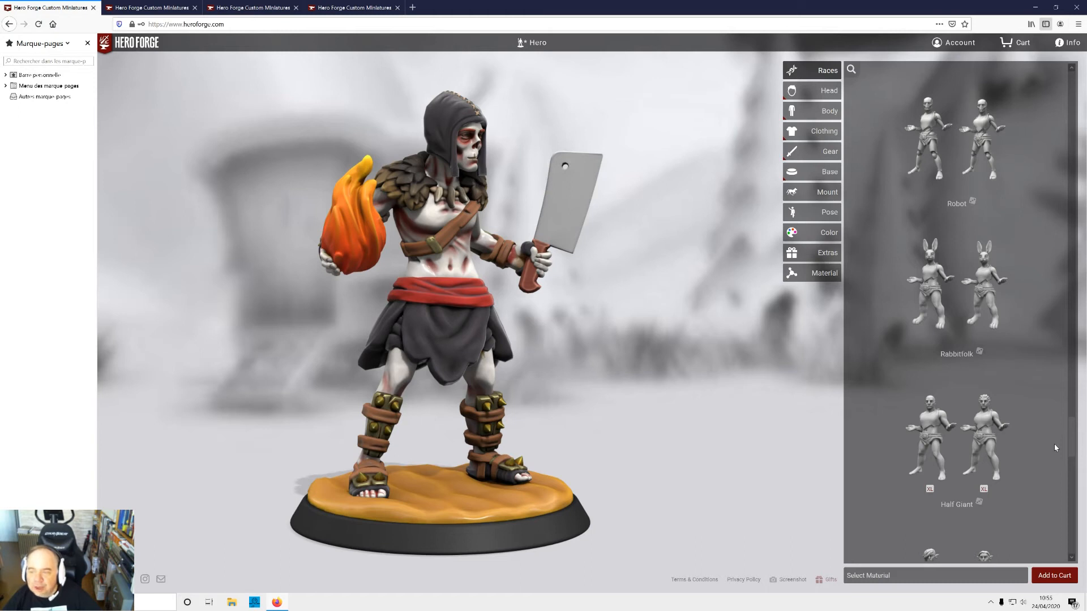
{"action": "left_click_drag", "start_coordinate": [1054, 443], "coordinate": [1050, 462]}
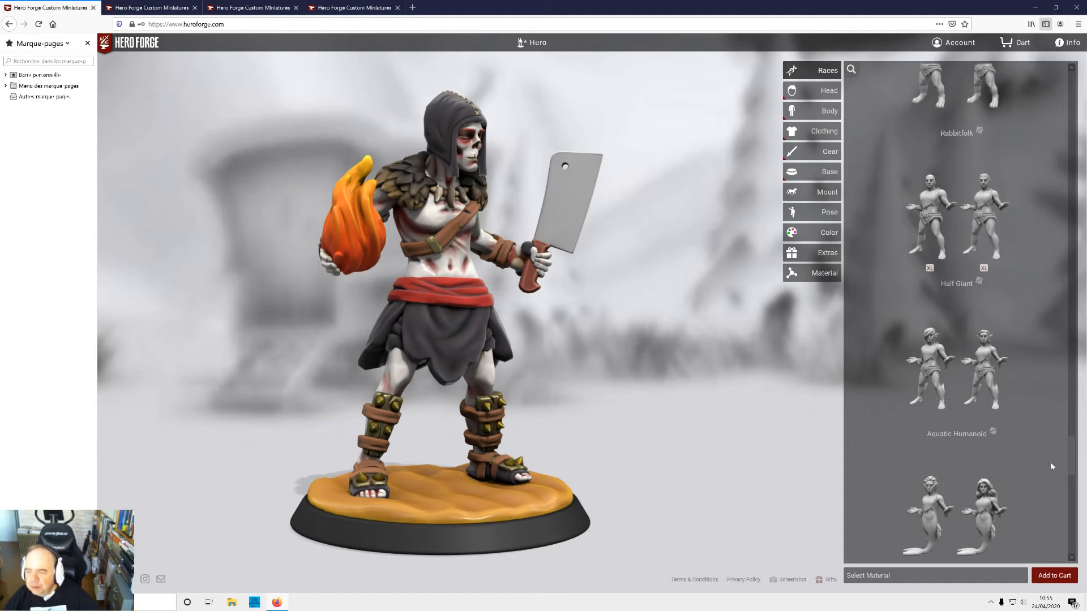
{"action": "left_click_drag", "start_coordinate": [1050, 462], "coordinate": [1047, 483]}
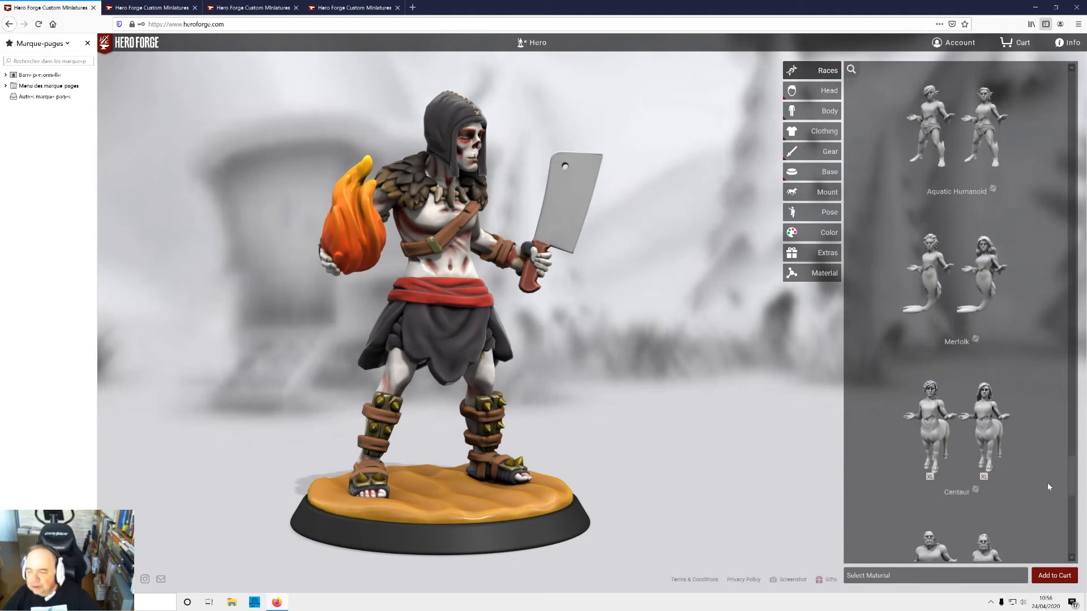
{"action": "scroll", "coordinate": [1047, 486], "scroll_direction": "down", "scroll_amount": 2}
{"action": "scroll", "coordinate": [1038, 501], "scroll_direction": "down", "scroll_amount": 2}
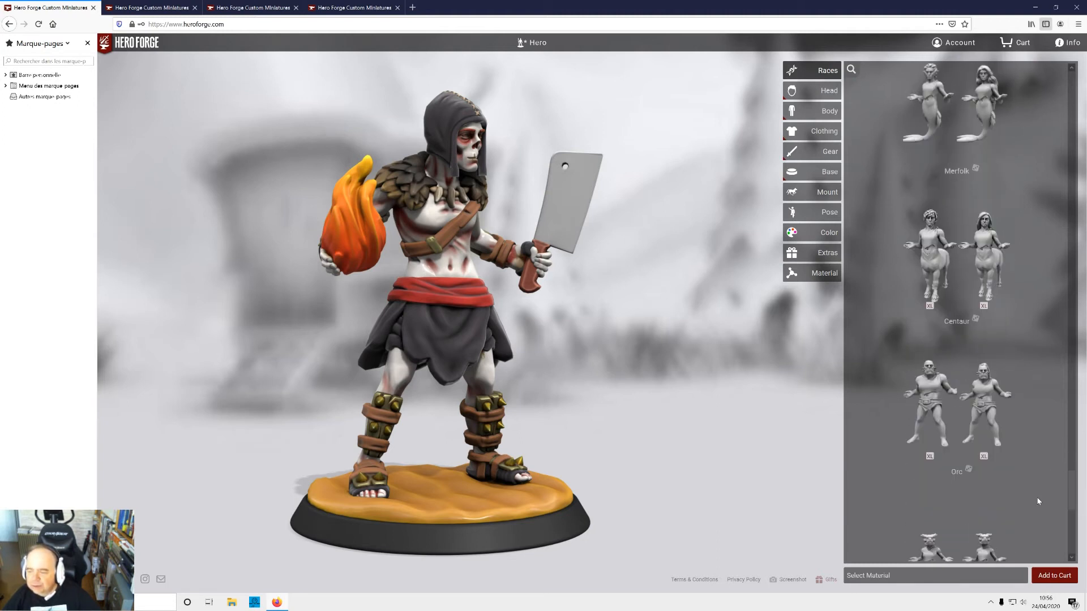
{"action": "scroll", "coordinate": [1038, 501], "scroll_direction": "down", "scroll_amount": 2}
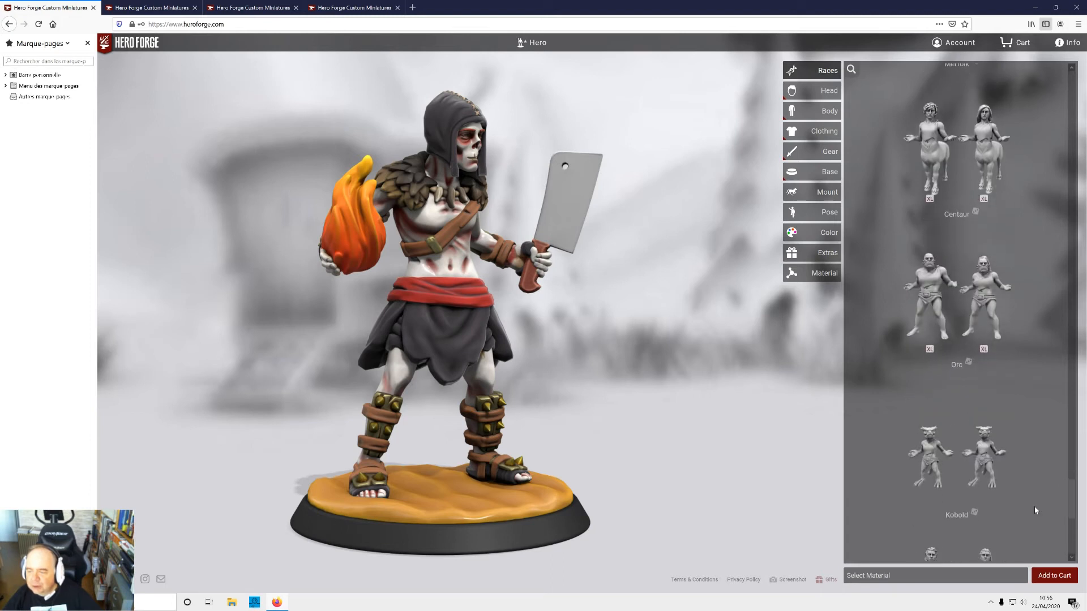
{"action": "scroll", "coordinate": [1034, 507], "scroll_direction": "down", "scroll_amount": 4}
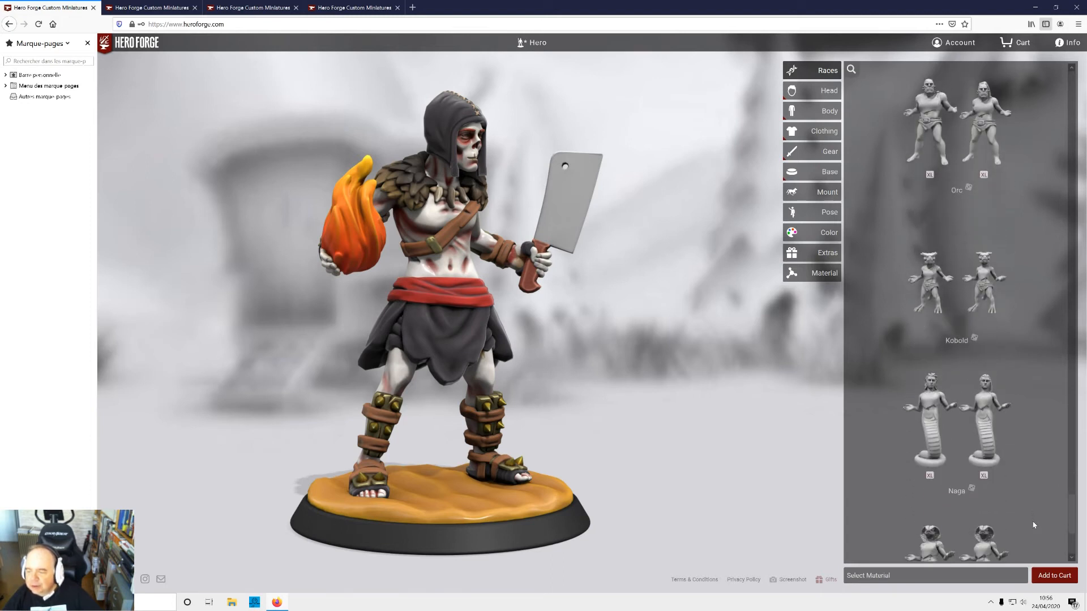
{"action": "scroll", "coordinate": [1030, 528], "scroll_direction": "down", "scroll_amount": 4}
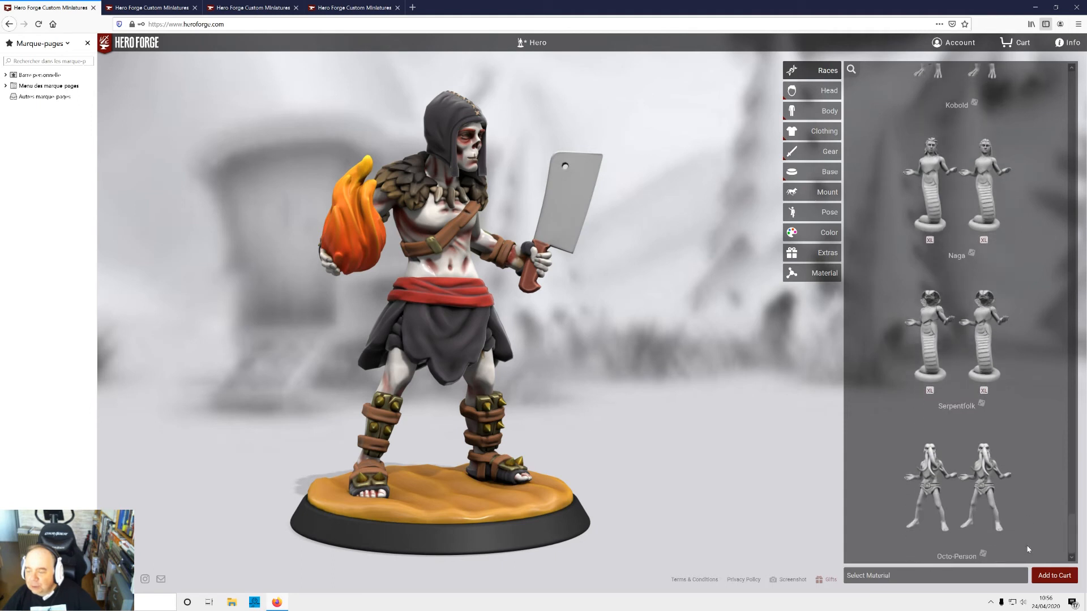
{"action": "mouse_move", "coordinate": [976, 494]}
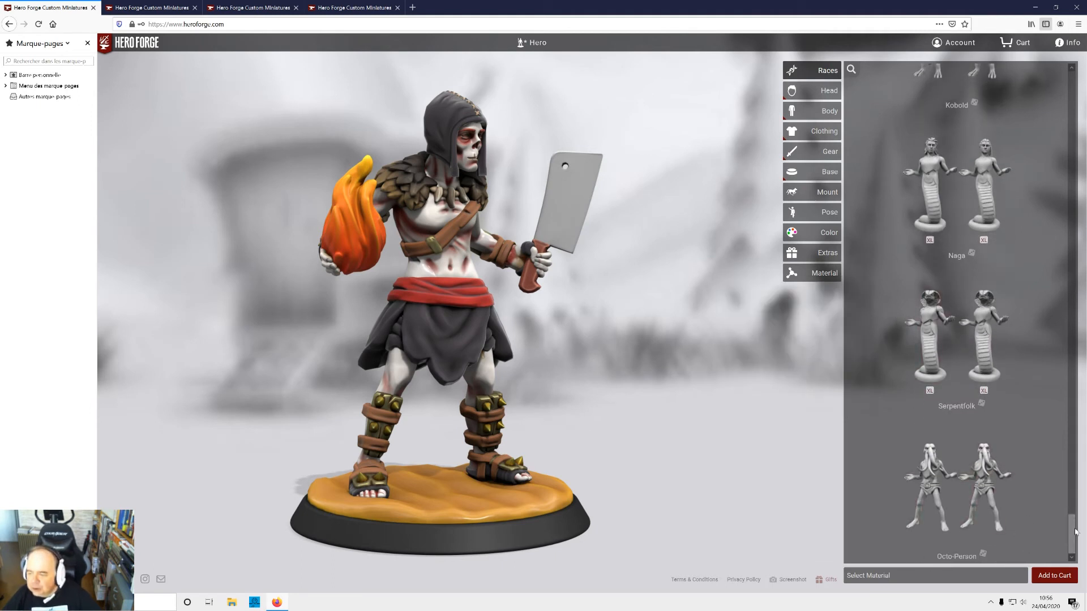
{"action": "left_click_drag", "start_coordinate": [1074, 533], "coordinate": [1077, 56]}
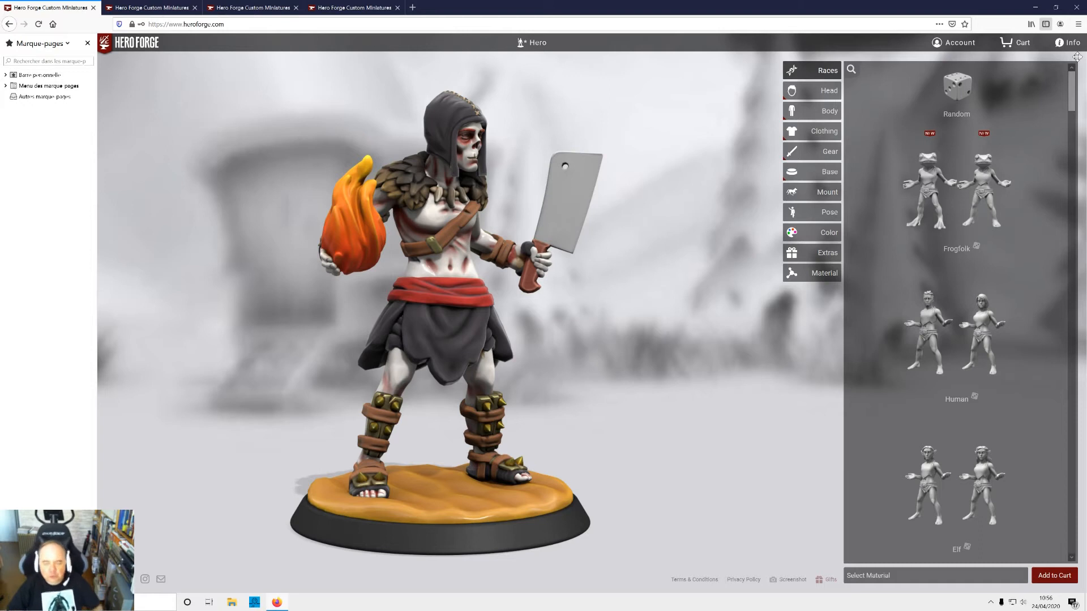
- Rename the character as zombimagicien and save it
{"action": "left_click", "coordinate": [526, 43]}
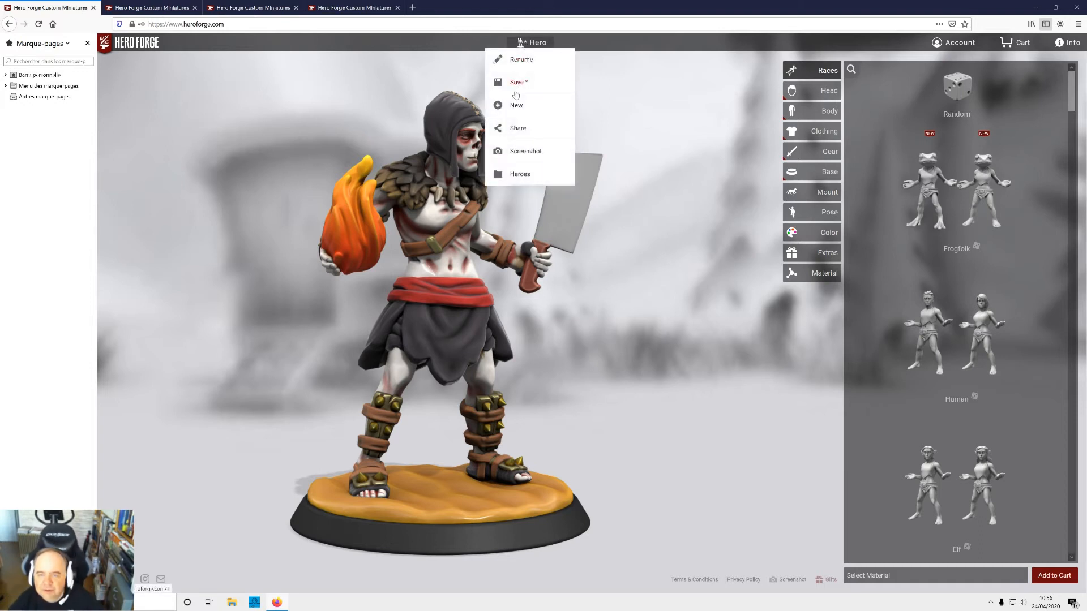
{"action": "left_click", "coordinate": [534, 59]}
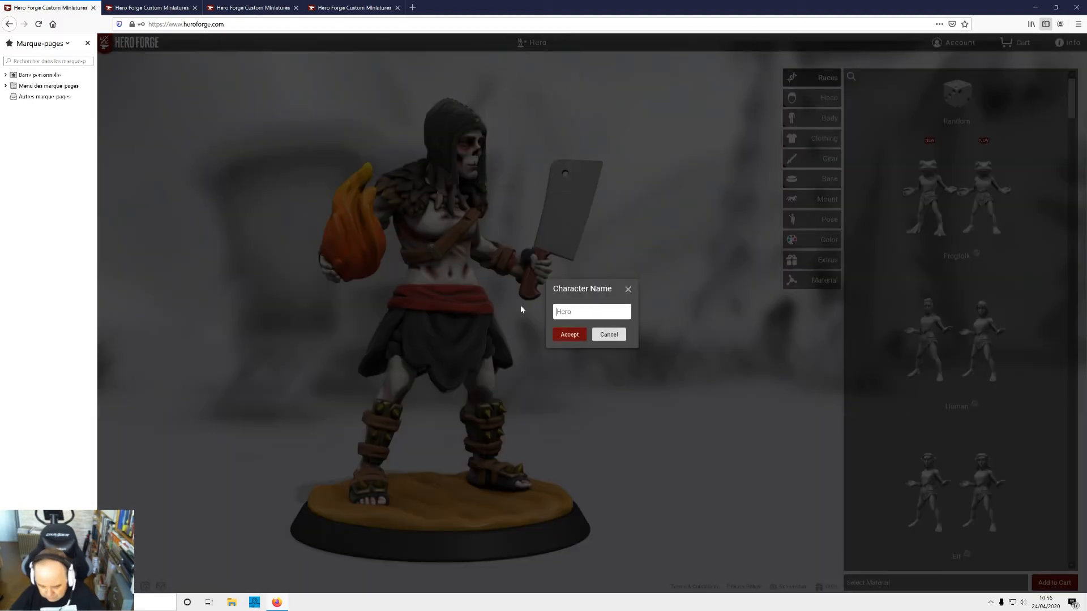
{"action": "type", "text": "zombi"}
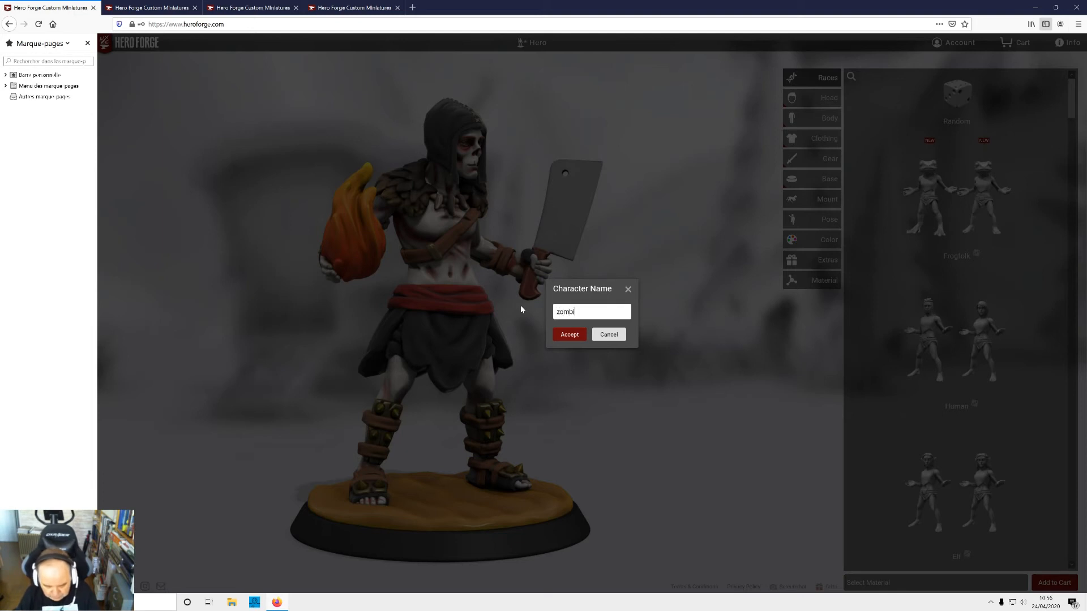
{"action": "type", "text": "magicien"}
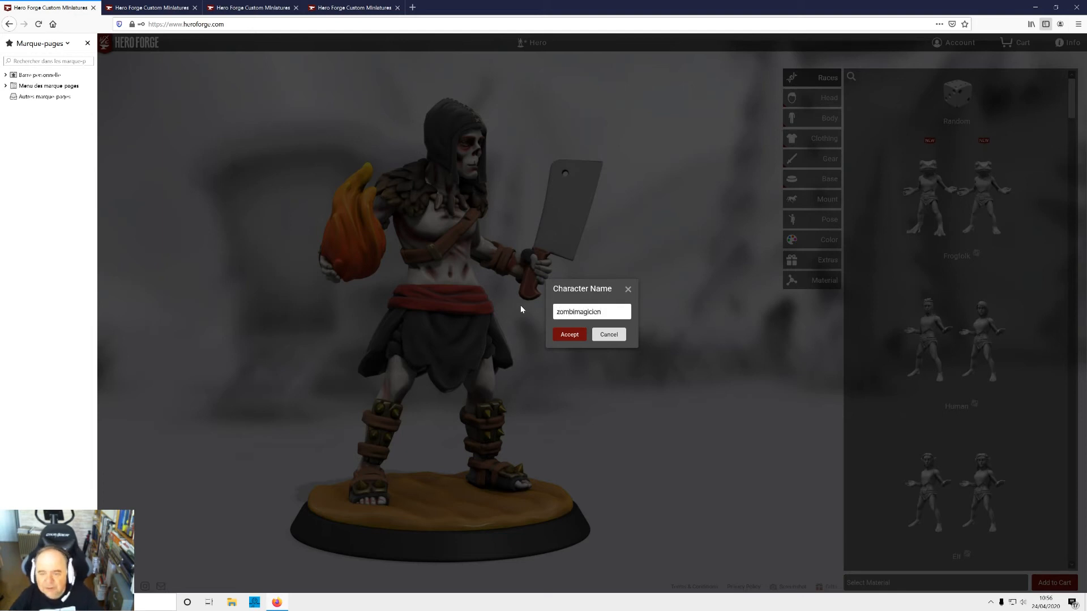
{"action": "left_click", "coordinate": [569, 335]}
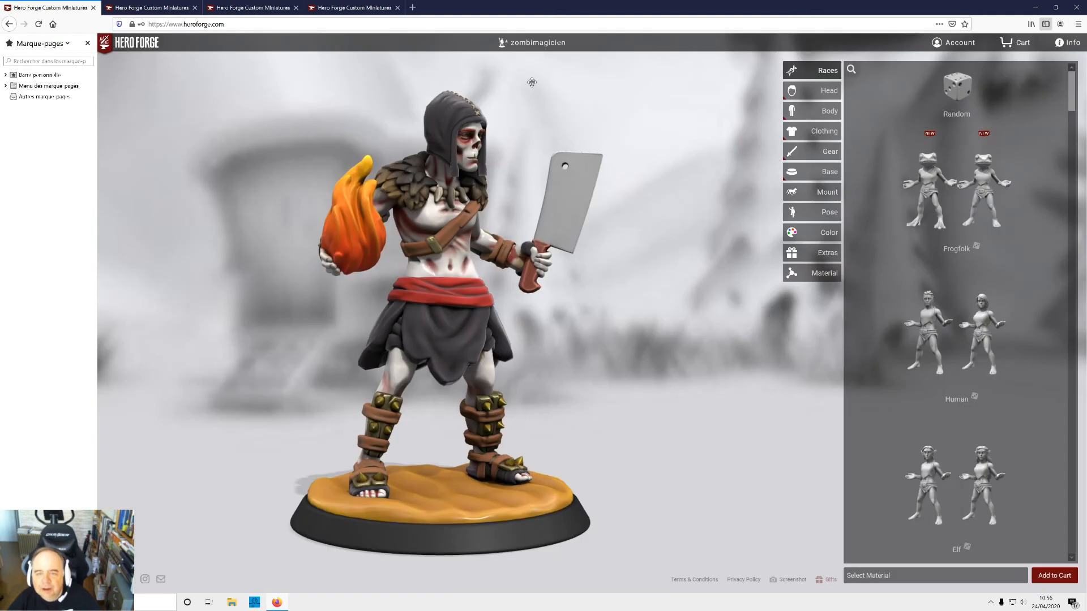
{"action": "left_click", "coordinate": [532, 44]}
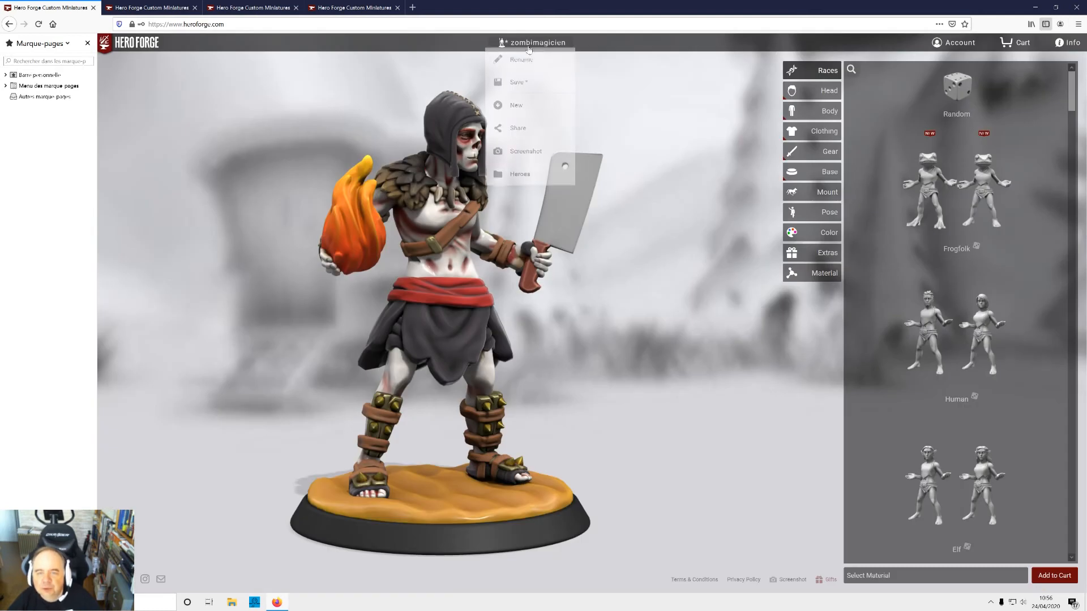
{"action": "left_click", "coordinate": [516, 84]}
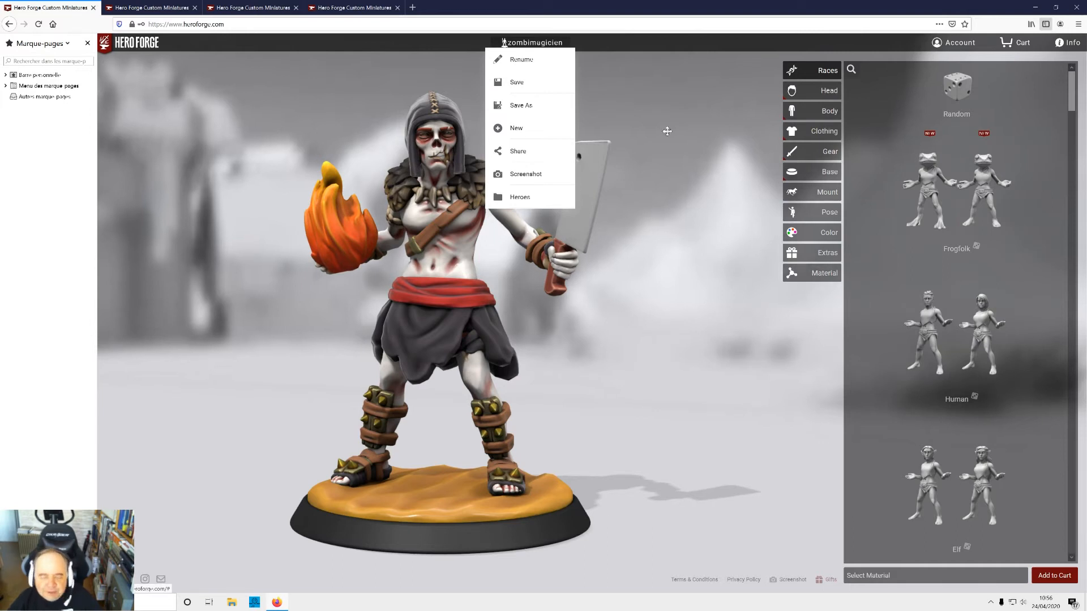
- Open the saved Half Orc Warrior from the heroes library and view the figure from its side
{"action": "left_click", "coordinate": [519, 203]}
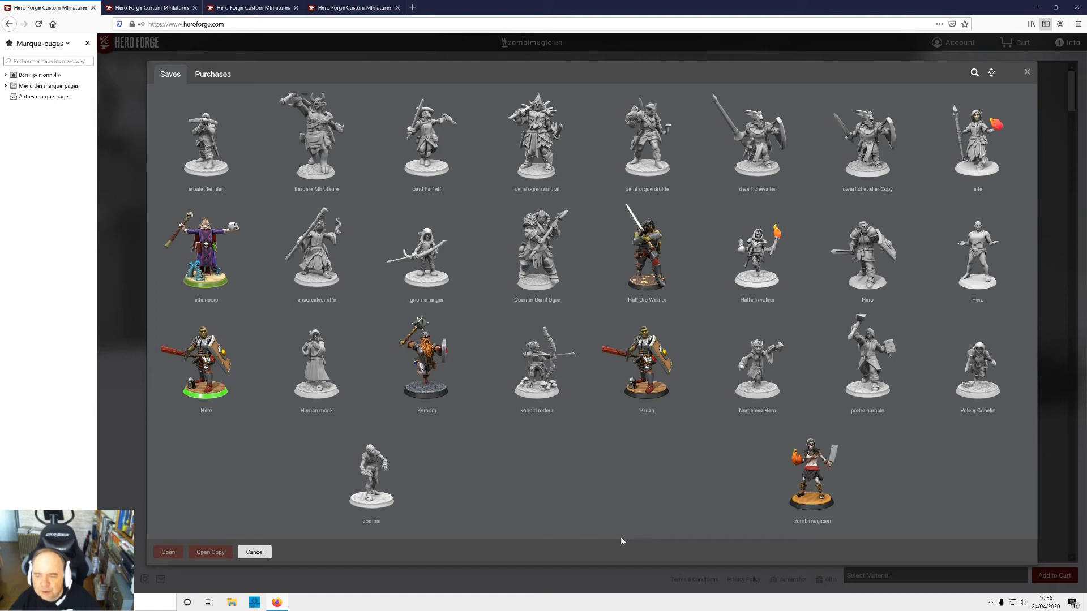
{"action": "left_click", "coordinate": [658, 280]}
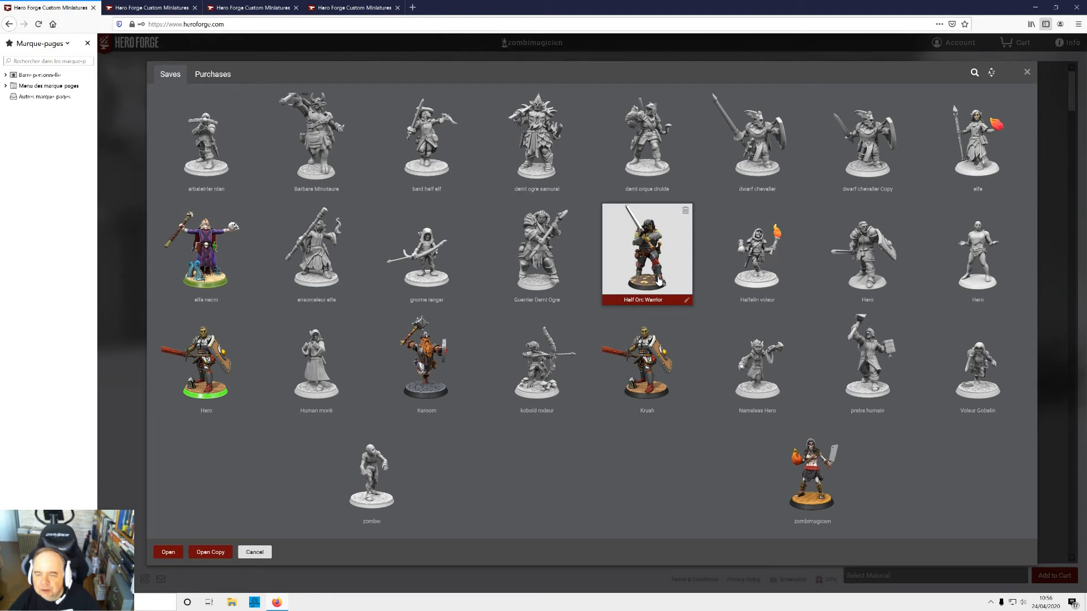
{"action": "double_click", "coordinate": [658, 280]}
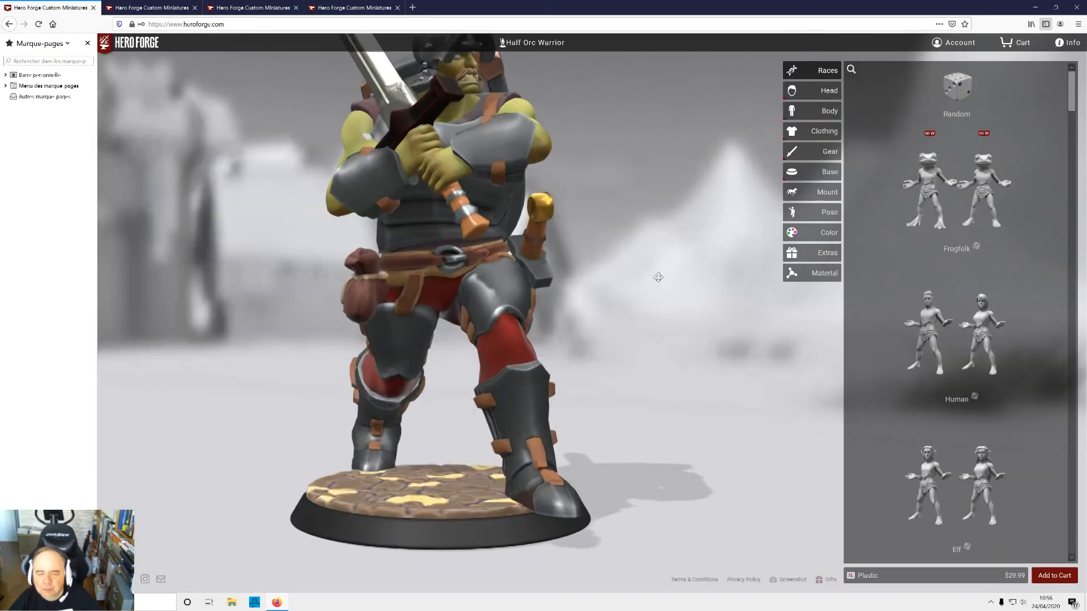
{"action": "left_click_drag", "start_coordinate": [658, 289], "coordinate": [684, 294]}
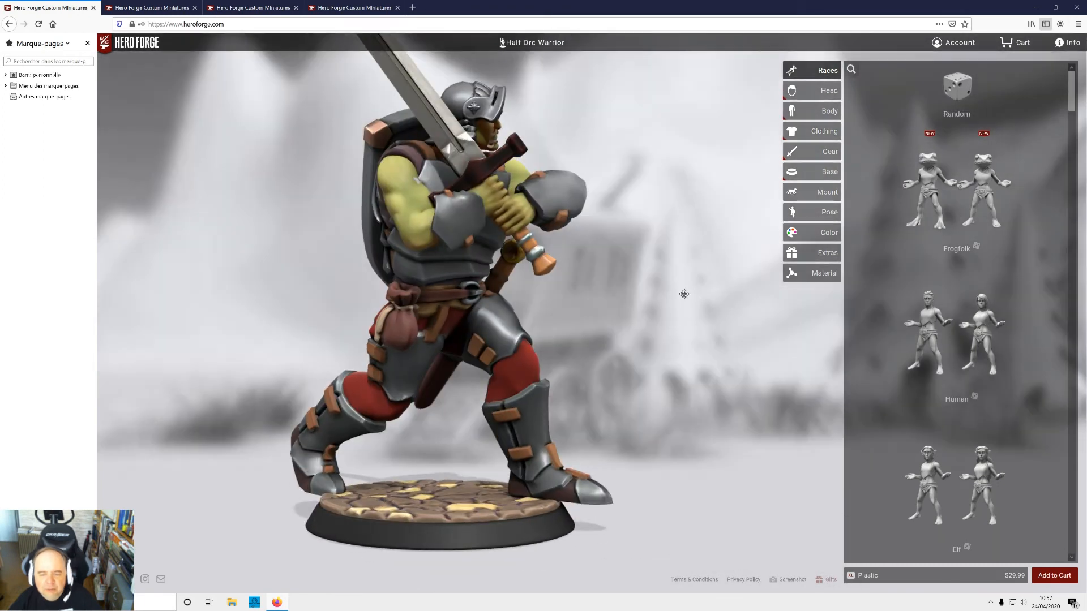
{"action": "left_click", "coordinate": [9, 24]}
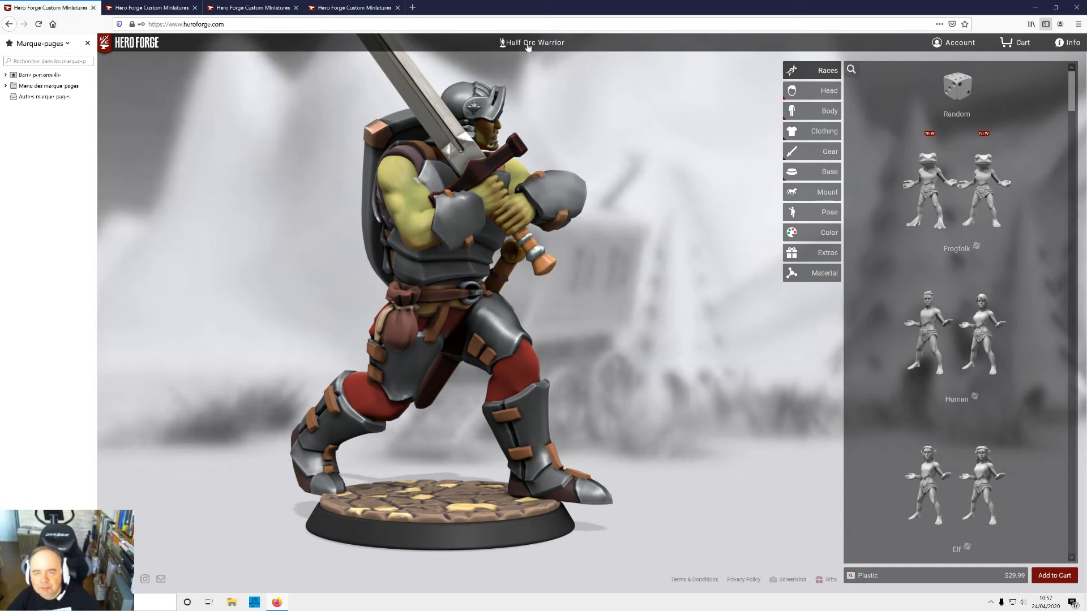
- Open the saved Hero with the bright green base rim from the heroes library
{"action": "left_click", "coordinate": [527, 46]}
{"action": "left_click", "coordinate": [512, 196]}
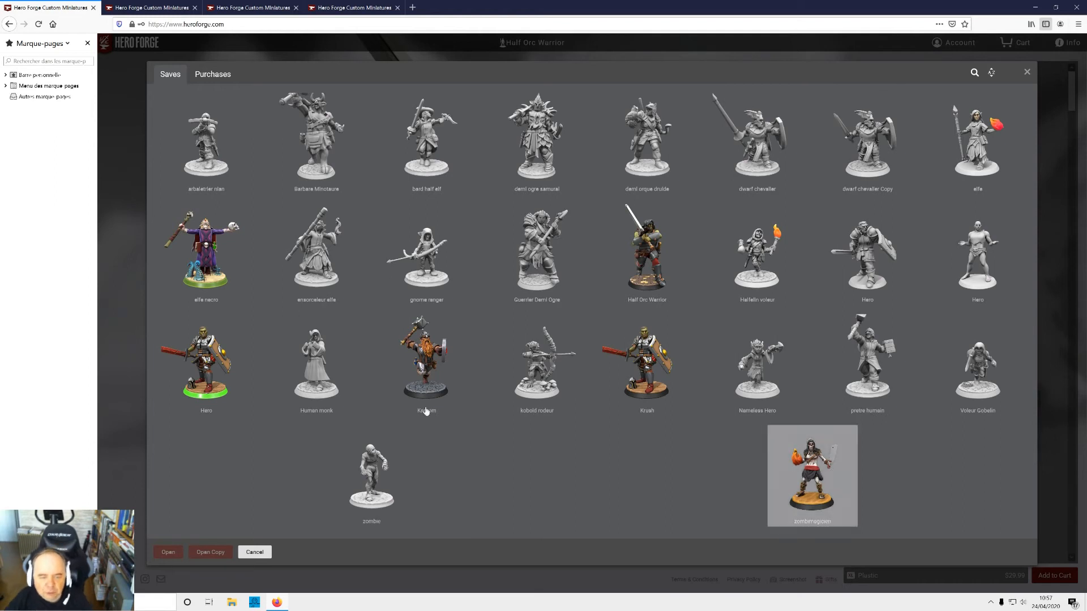
{"action": "left_click_drag", "start_coordinate": [206, 383], "coordinate": [236, 388]}
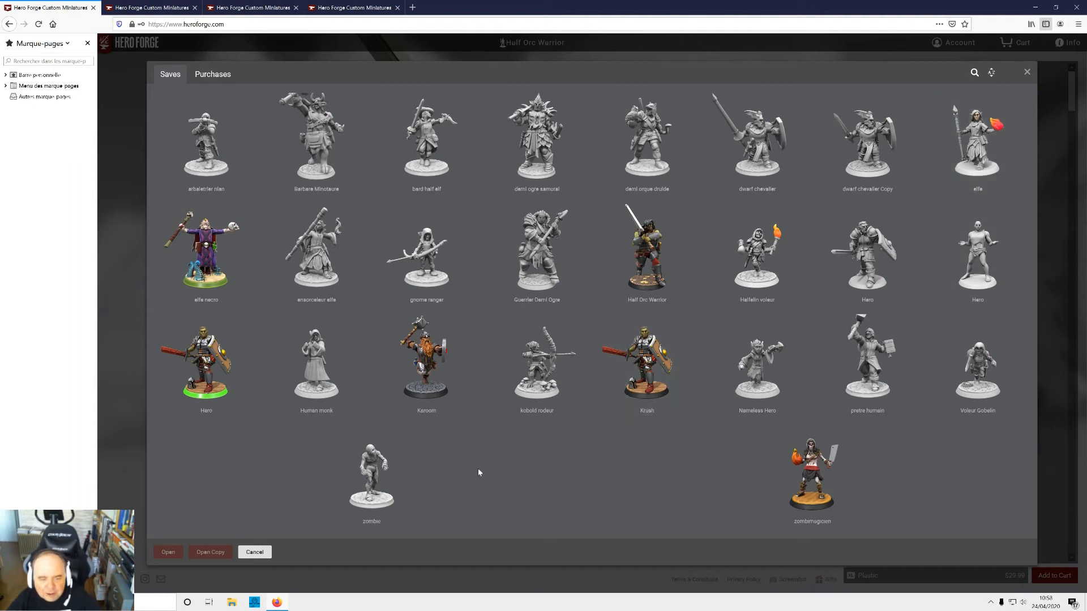
{"action": "right_click", "coordinate": [526, 447]}
{"action": "key", "text": "Escape"}
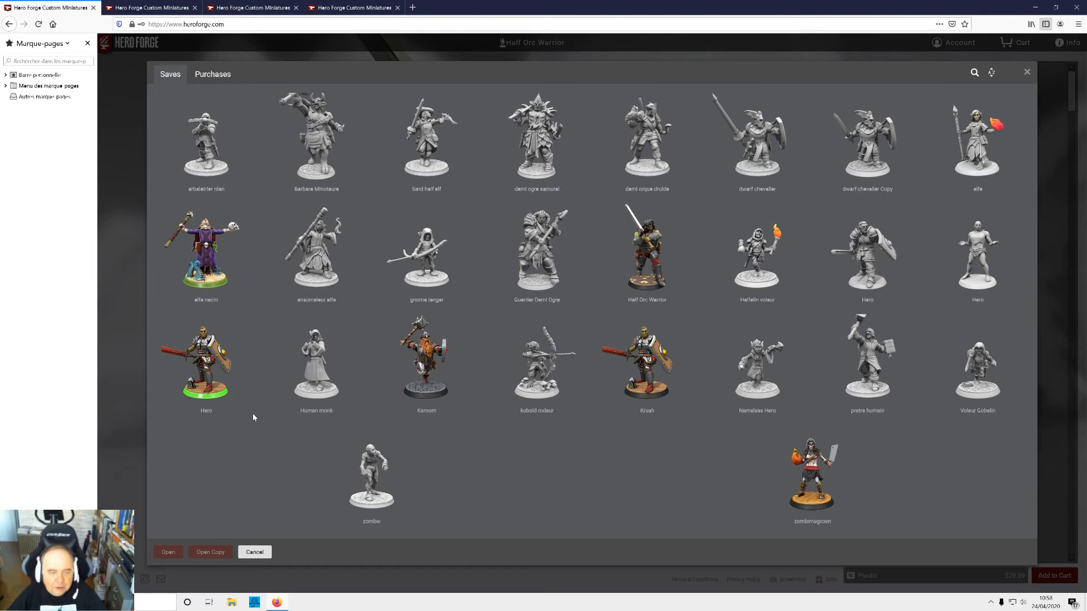
{"action": "double_click", "coordinate": [220, 369]}
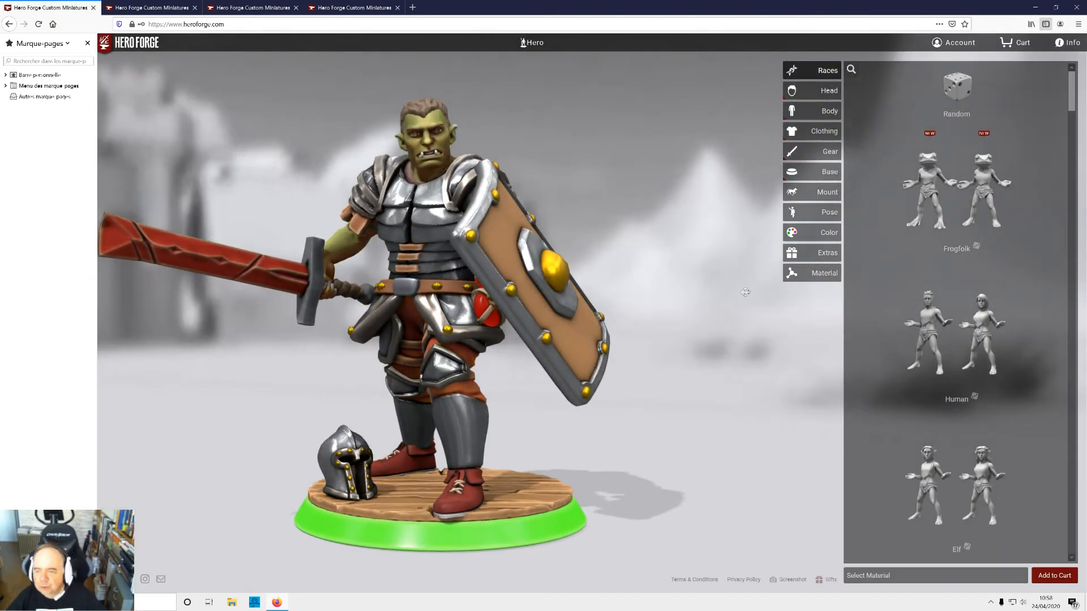
- Equip the orc with the German Executioner Sword from Long Blades as a two-handed weapon, accepting the loss of the custom posing
{"action": "left_click", "coordinate": [824, 155]}
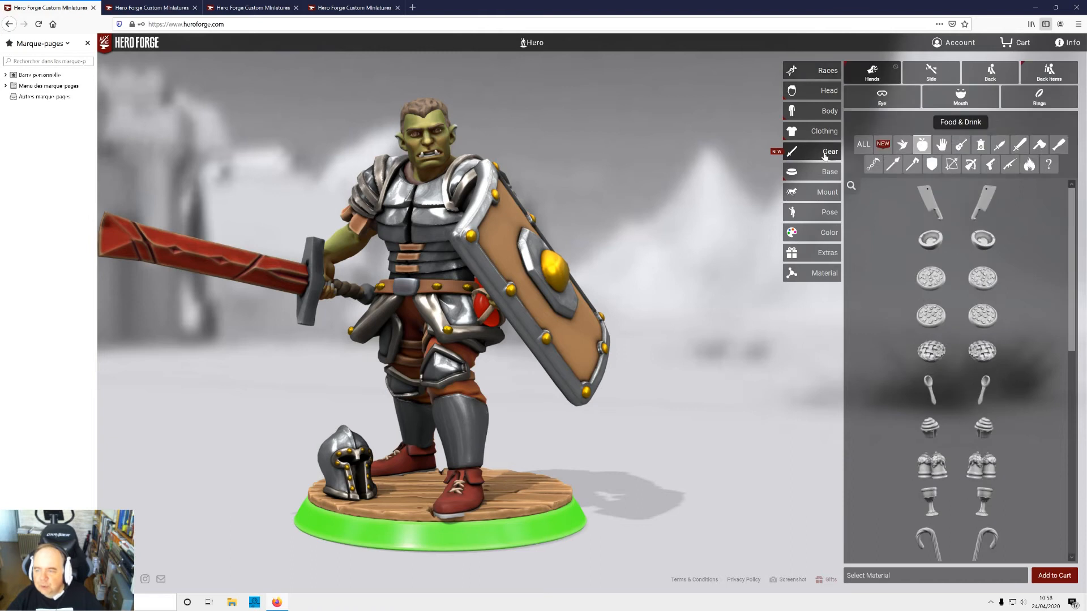
{"action": "scroll", "coordinate": [964, 235], "scroll_direction": "down", "scroll_amount": 1}
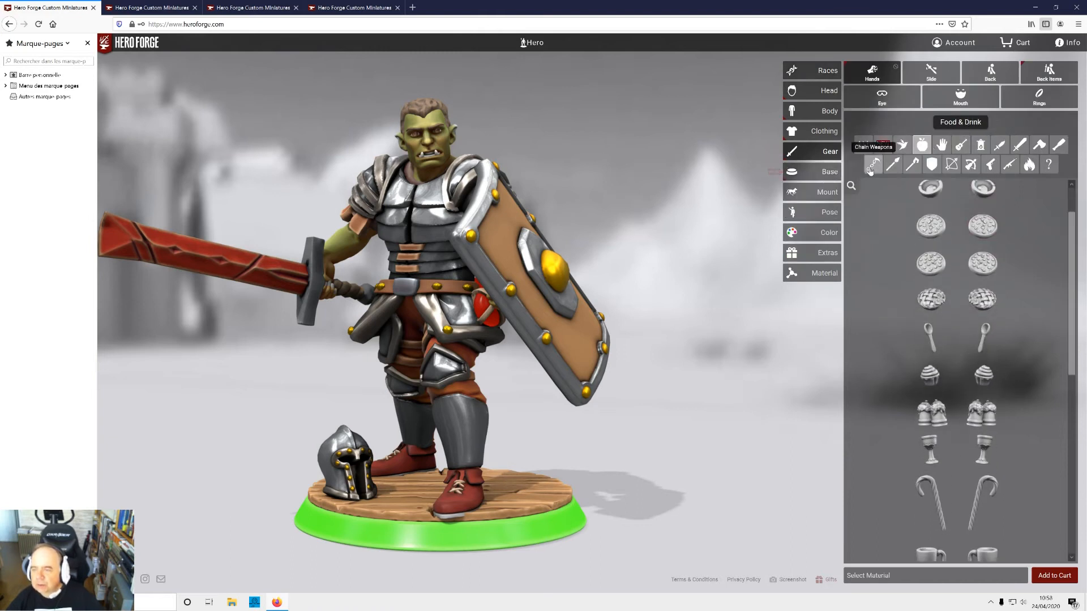
{"action": "left_click", "coordinate": [1018, 145]}
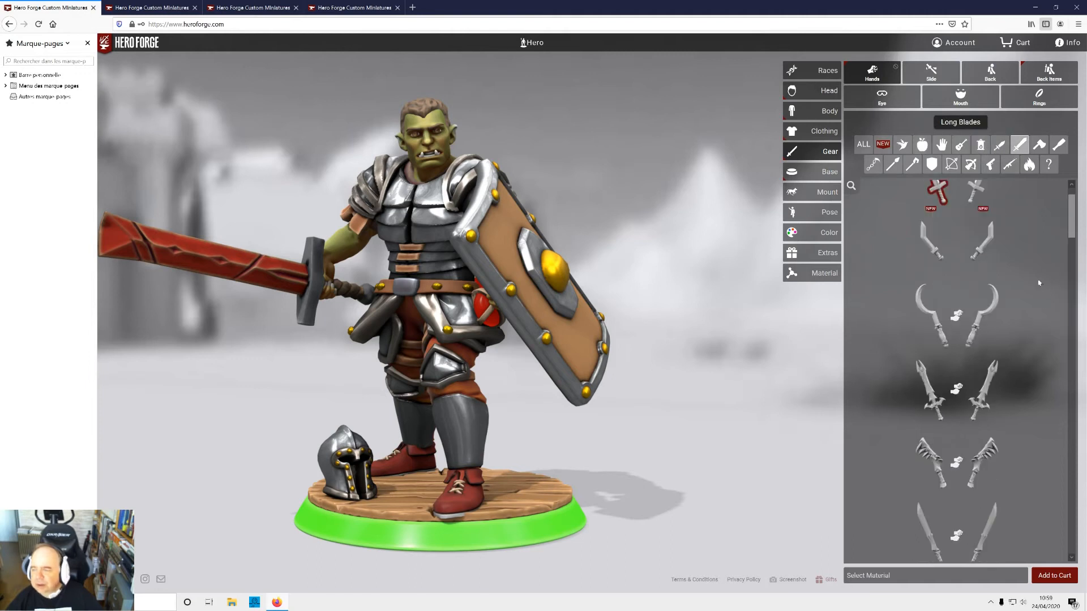
{"action": "scroll", "coordinate": [1020, 228], "scroll_direction": "up", "scroll_amount": 1}
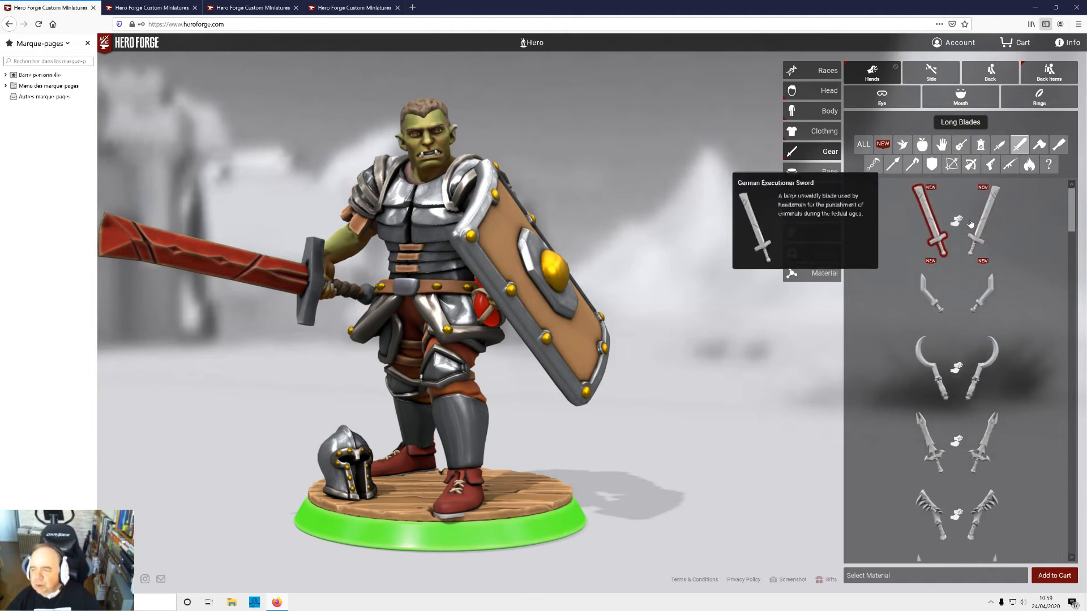
{"action": "left_click", "coordinate": [962, 218]}
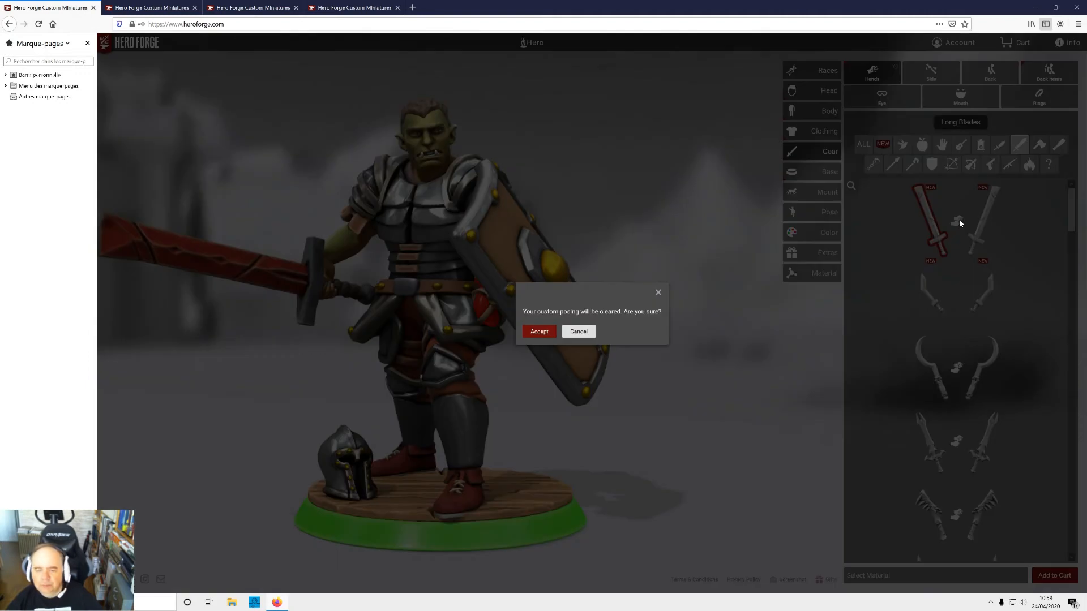
{"action": "left_click", "coordinate": [539, 331]}
{"action": "left_click_drag", "start_coordinate": [647, 313], "coordinate": [621, 322]}
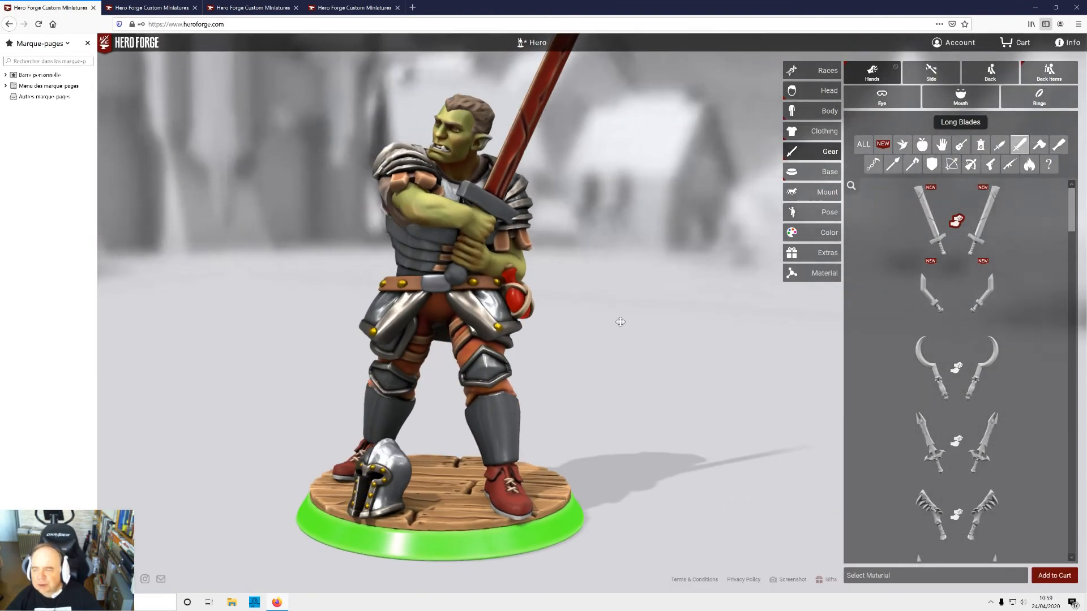
- Try several two-handed sword poses, including Defensive Stance, and apply the "Incoming!" Stance
{"action": "left_click", "coordinate": [820, 216]}
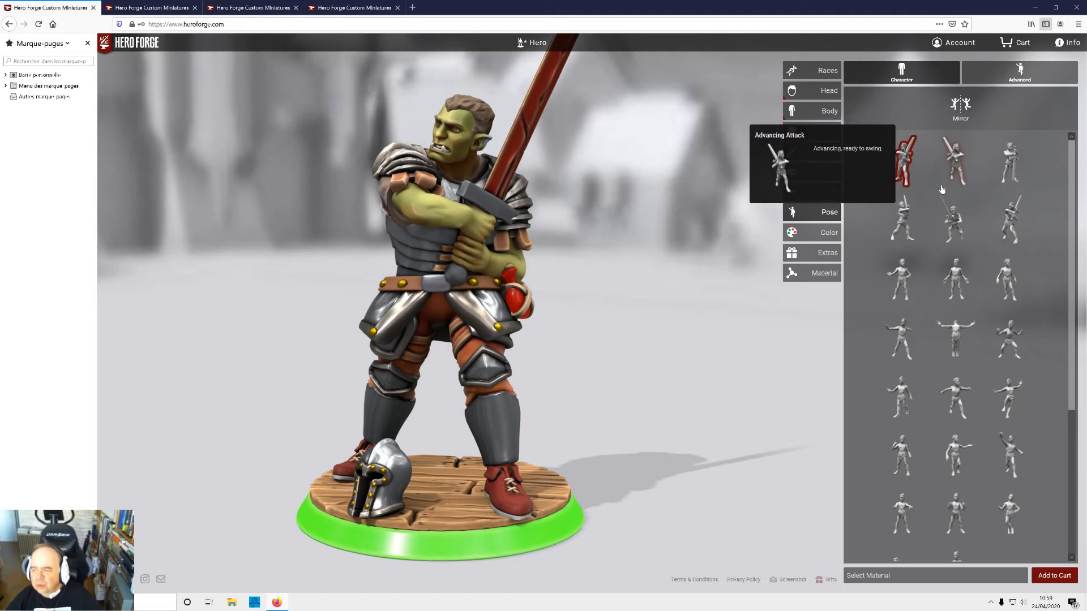
{"action": "left_click", "coordinate": [909, 220]}
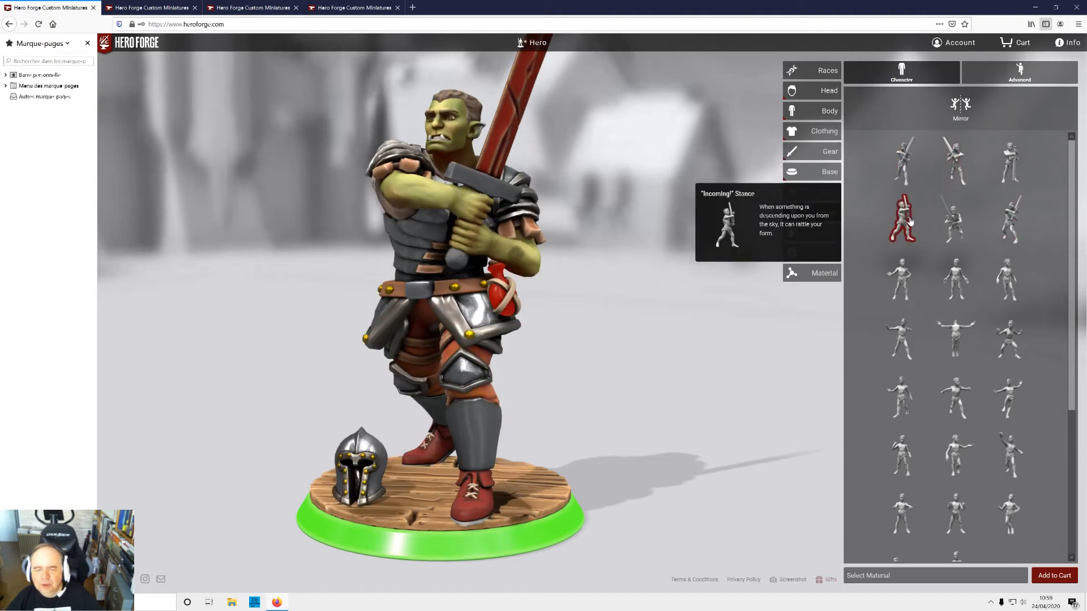
{"action": "left_click", "coordinate": [942, 226]}
{"action": "left_click", "coordinate": [1010, 220]}
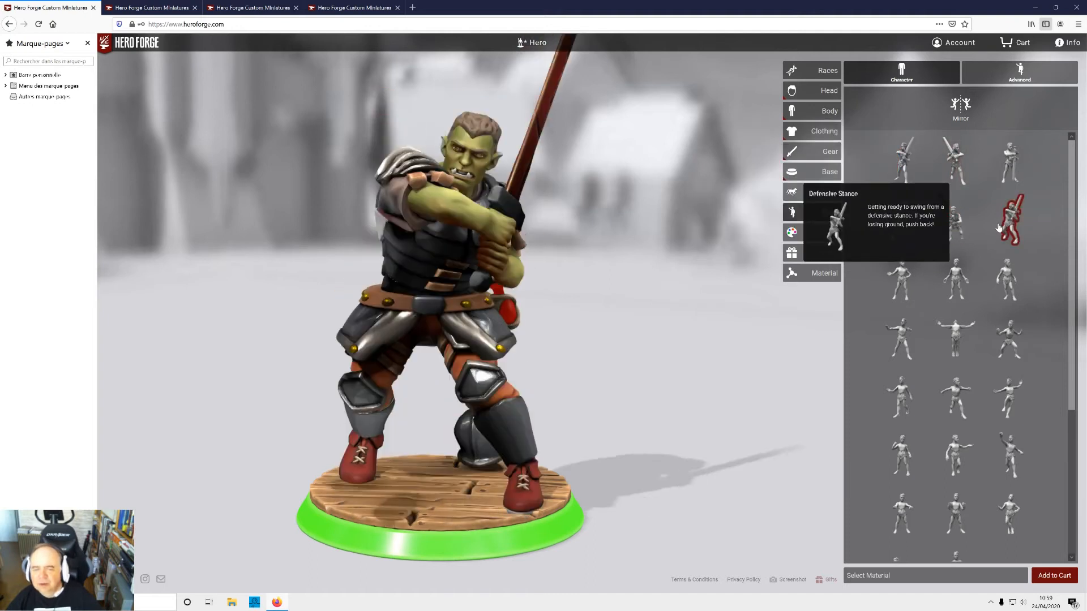
{"action": "left_click_drag", "start_coordinate": [695, 268], "coordinate": [476, 253]}
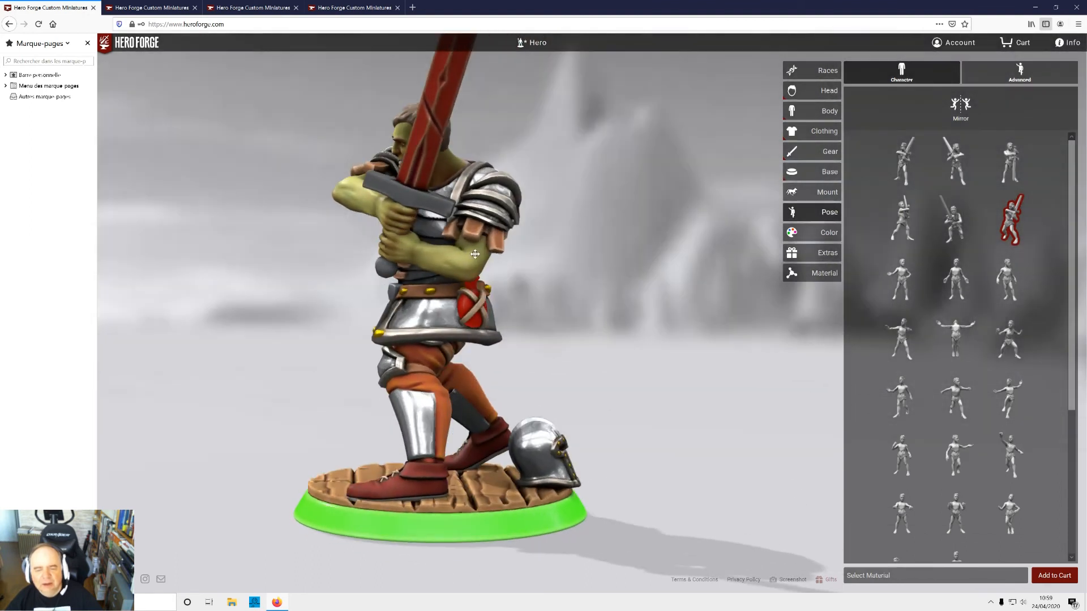
{"action": "left_click", "coordinate": [903, 220]}
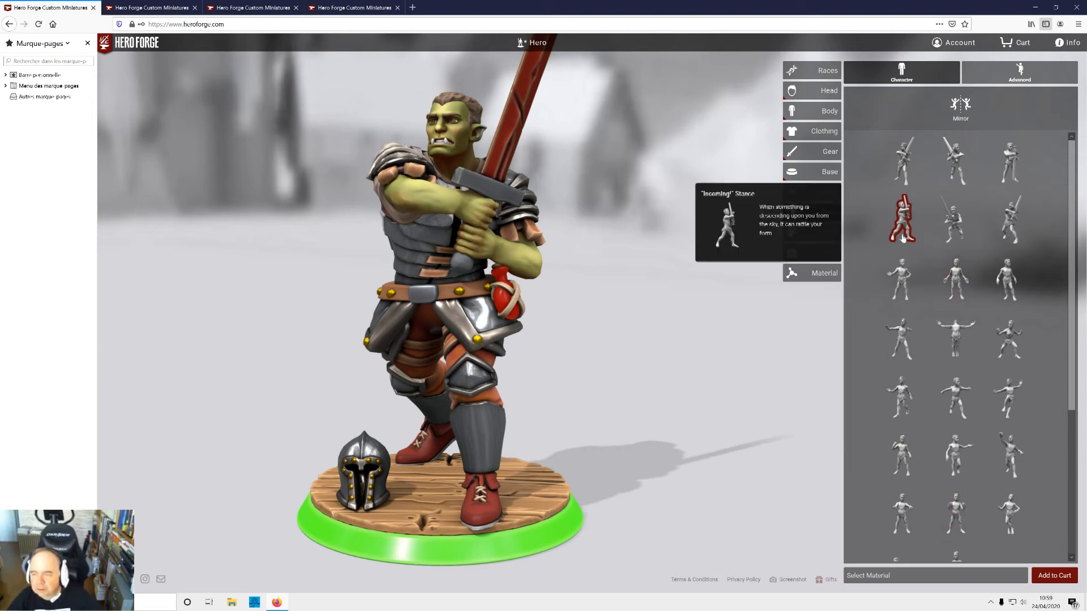
- Replace the sword with the smooth, plain bow at the end of the Bows list, held drawn with an arrow in both hands
{"action": "left_click", "coordinate": [809, 158]}
{"action": "left_click", "coordinate": [950, 164]}
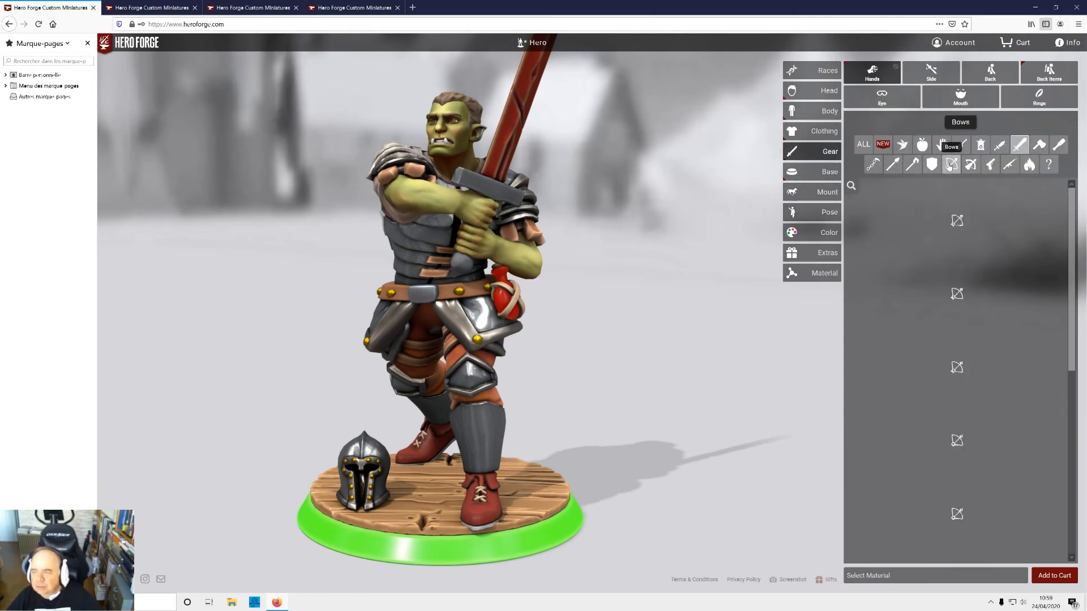
{"action": "scroll", "coordinate": [1005, 379], "scroll_direction": "down", "scroll_amount": 5}
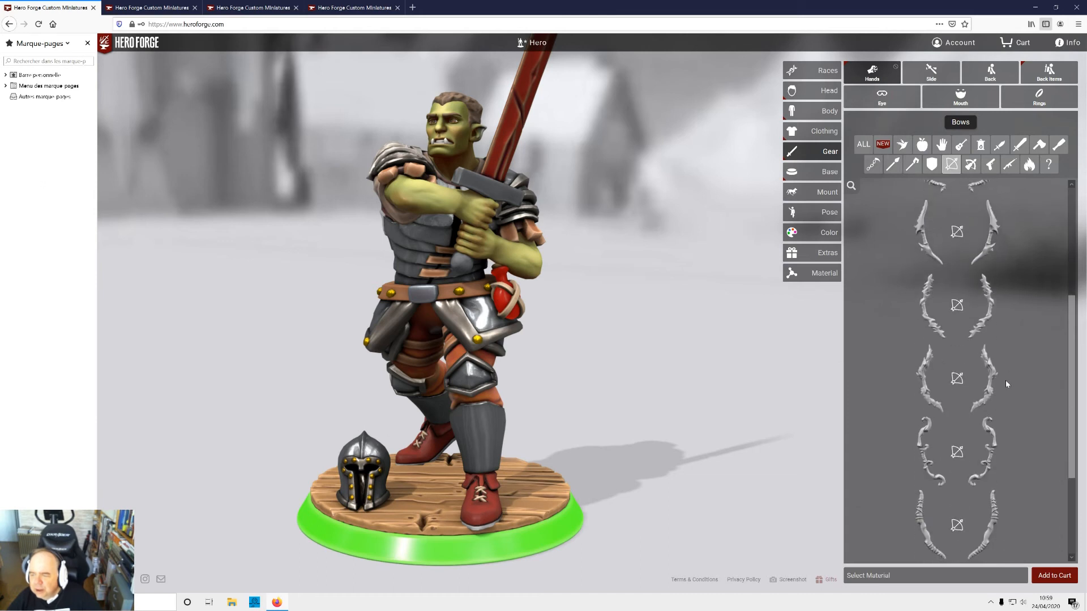
{"action": "scroll", "coordinate": [1026, 439], "scroll_direction": "down", "scroll_amount": 1}
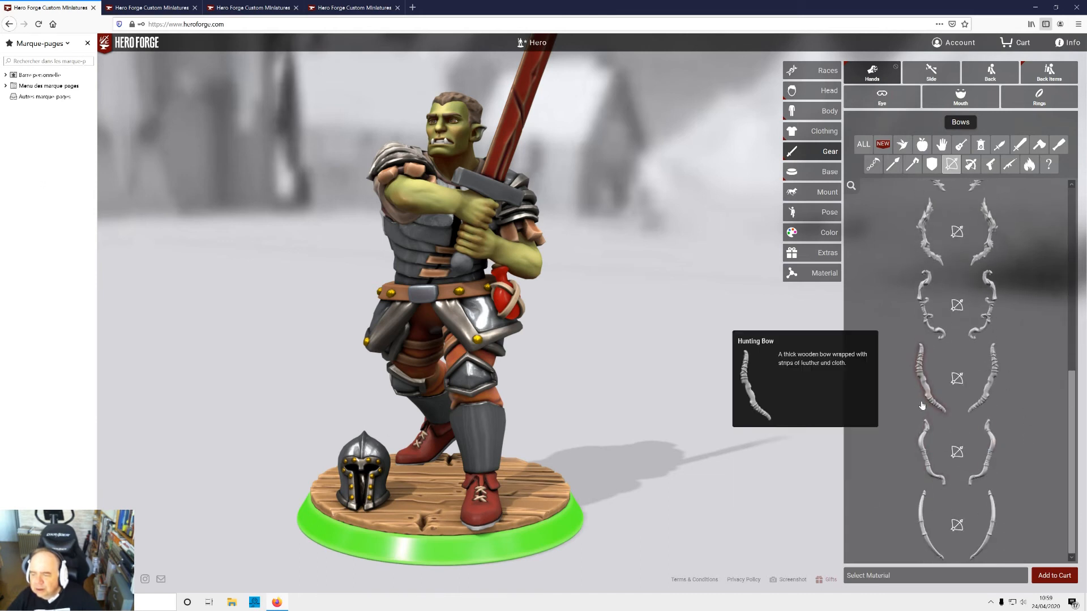
{"action": "left_click", "coordinate": [913, 514]}
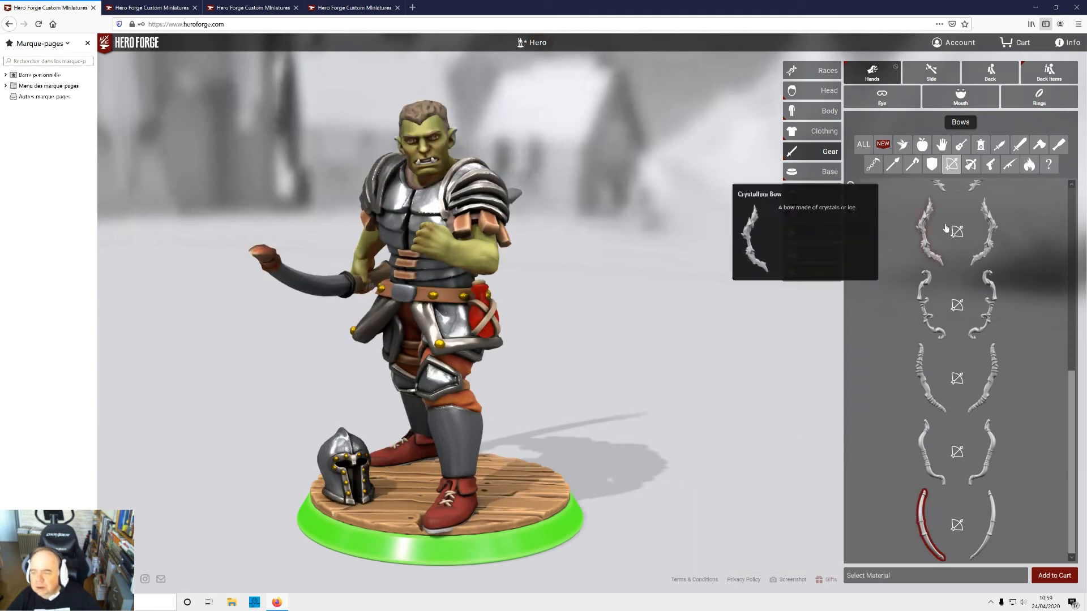
{"action": "left_click", "coordinate": [990, 521]}
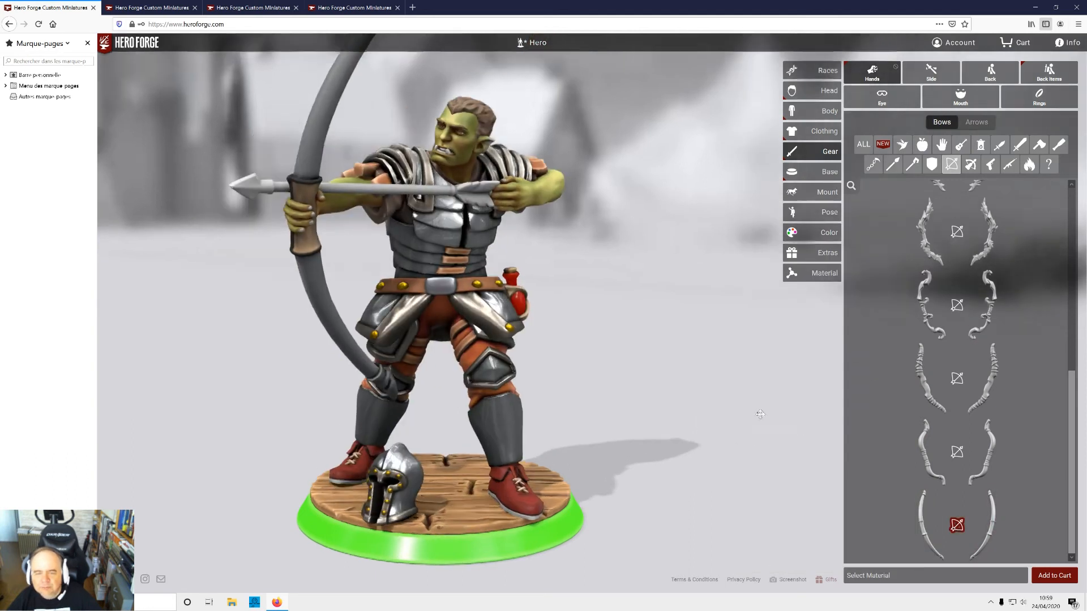
{"action": "left_click_drag", "start_coordinate": [819, 415], "coordinate": [734, 412]}
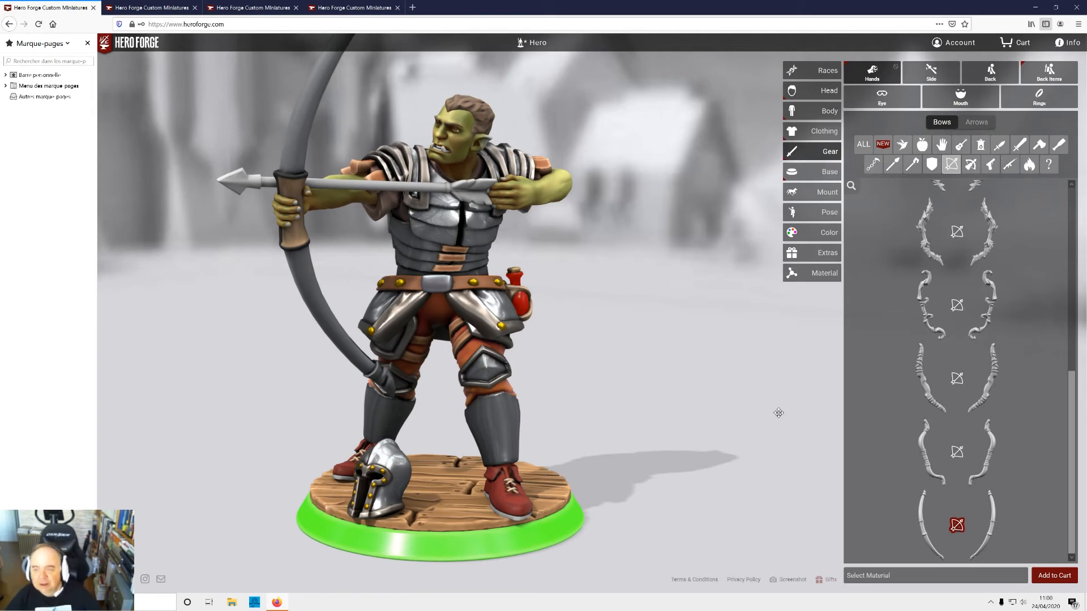
- Reopen the saved Hero with the bright green base rim from the heroes library, without saving the changes to the current character
{"action": "left_click", "coordinate": [545, 46]}
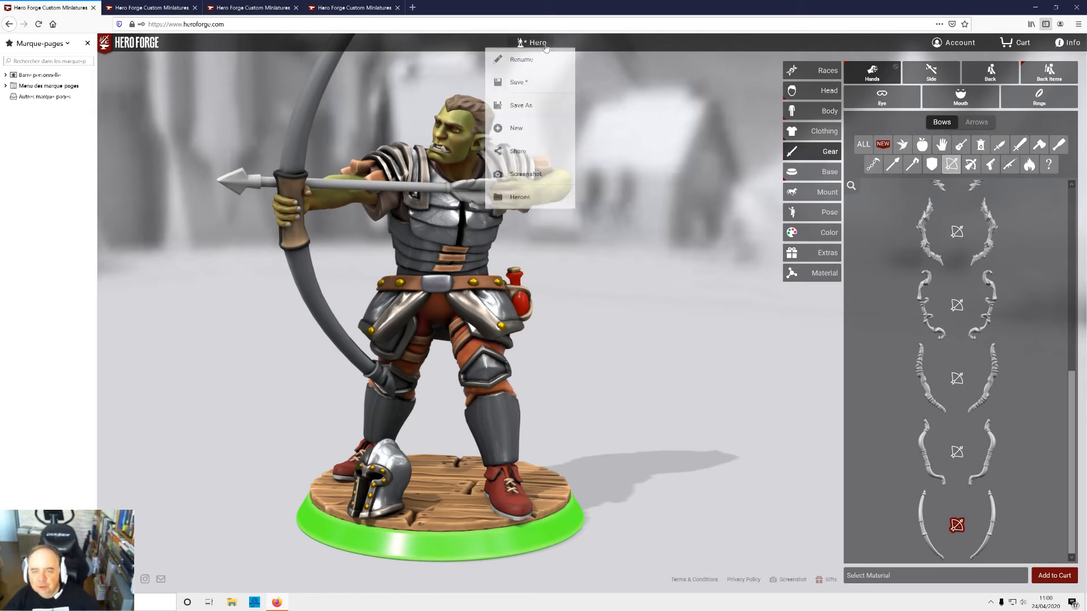
{"action": "left_click", "coordinate": [526, 196]}
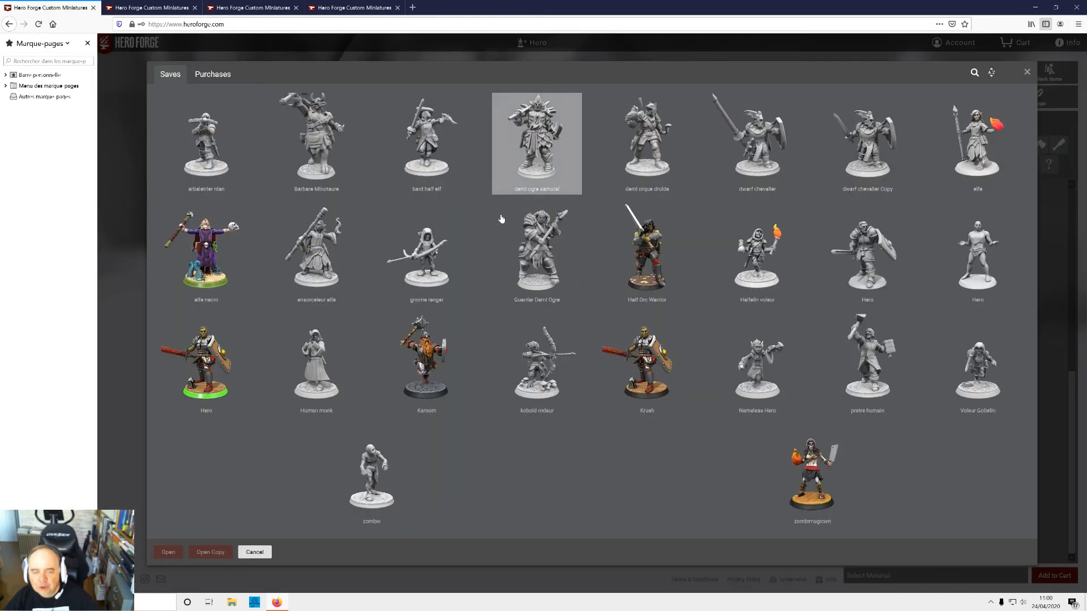
{"action": "double_click", "coordinate": [206, 363]}
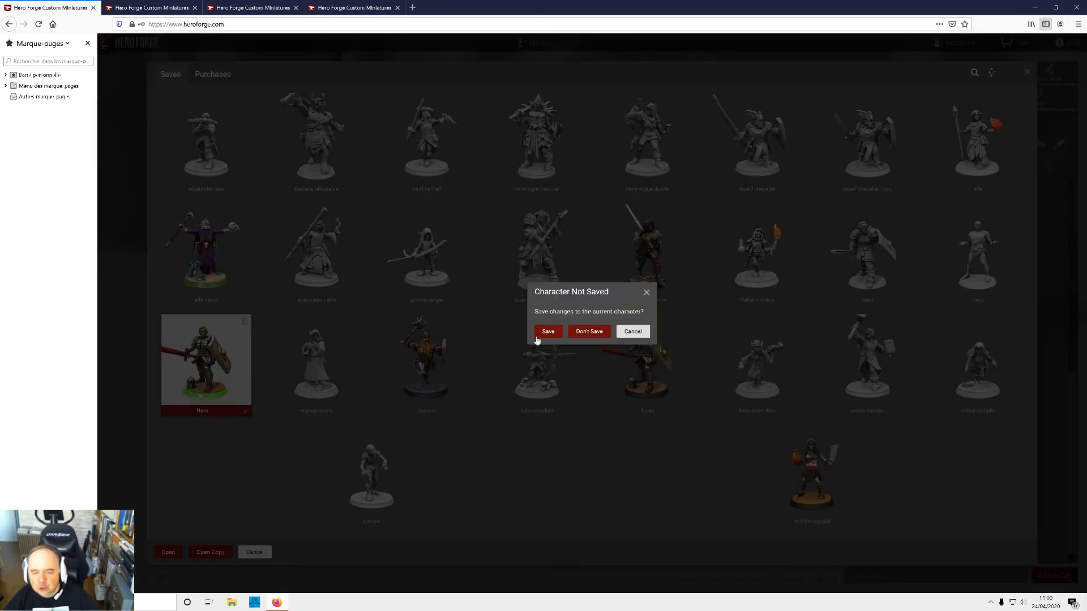
{"action": "left_click", "coordinate": [602, 334]}
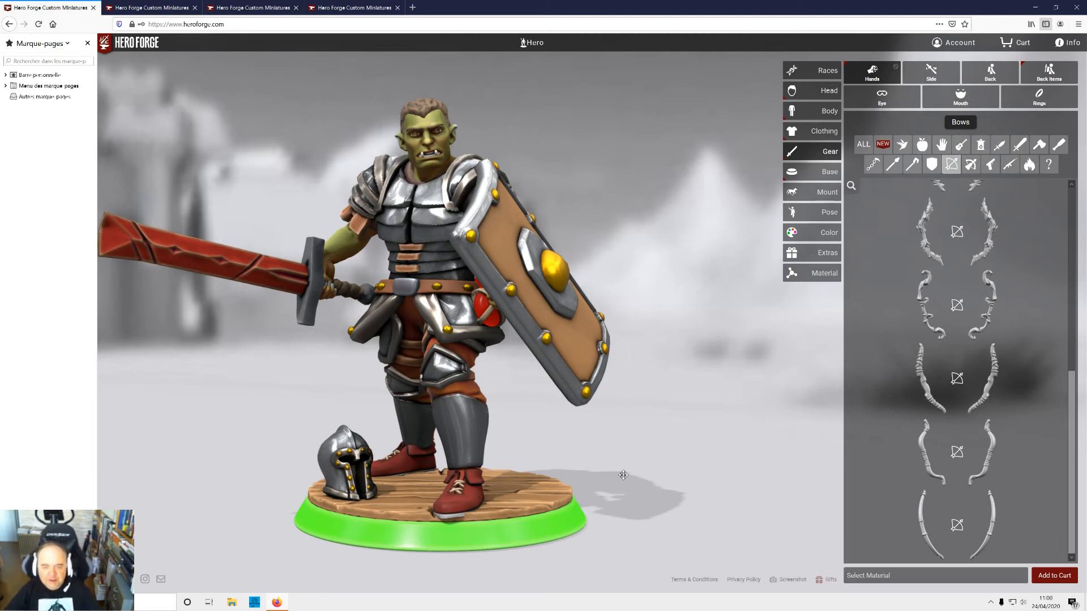
- Add the smooth, plain bow at the end of the bow back items to the orc's back, in its right-hand variant
{"action": "left_click_drag", "start_coordinate": [303, 194], "coordinate": [287, 213]}
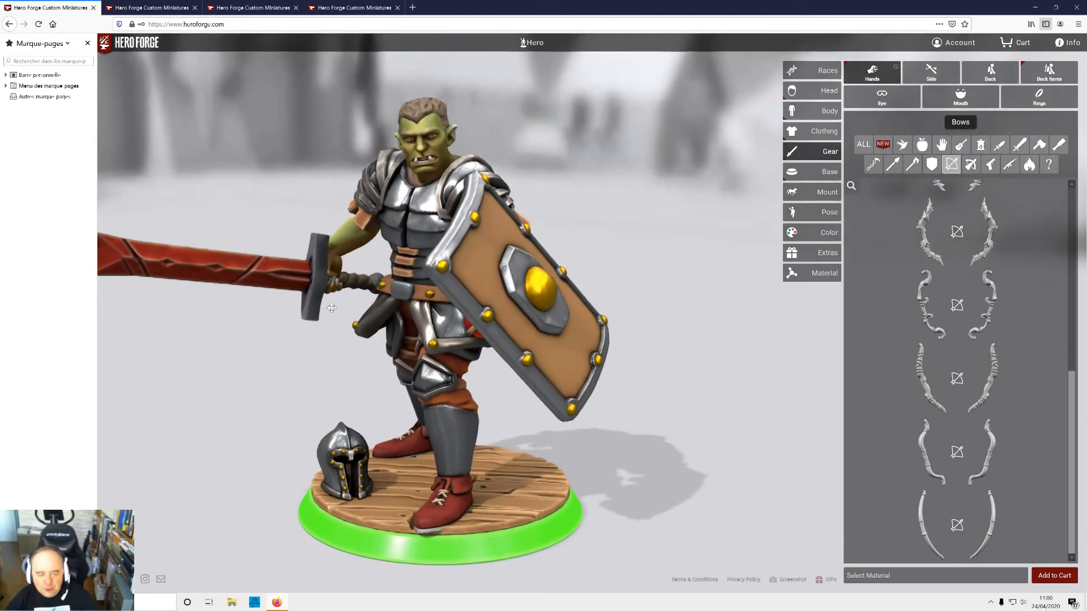
{"action": "left_click_drag", "start_coordinate": [331, 307], "coordinate": [411, 314]}
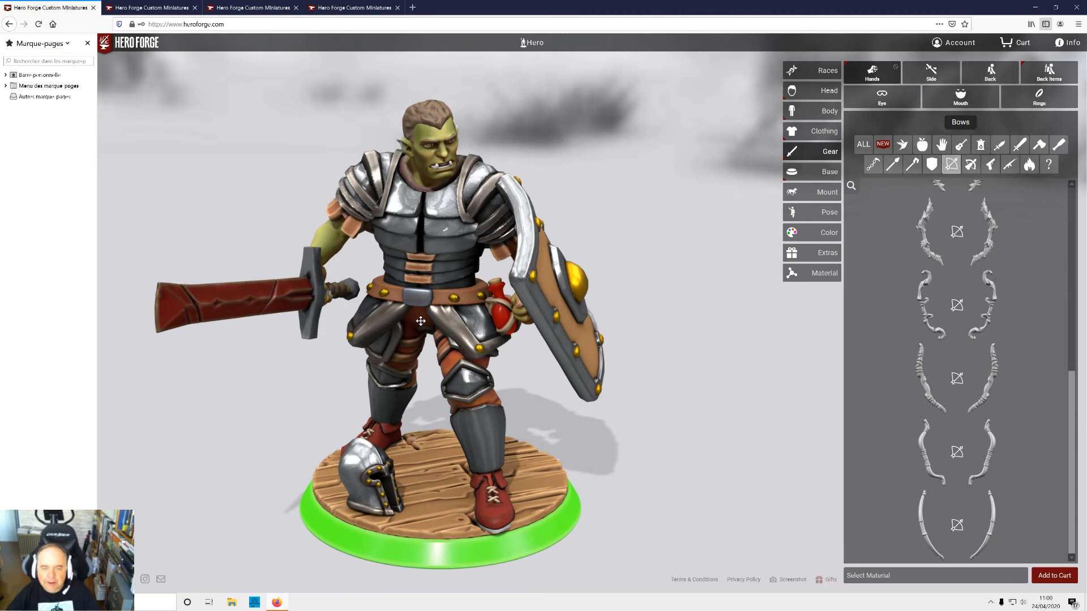
{"action": "left_click_drag", "start_coordinate": [421, 246], "coordinate": [171, 215]}
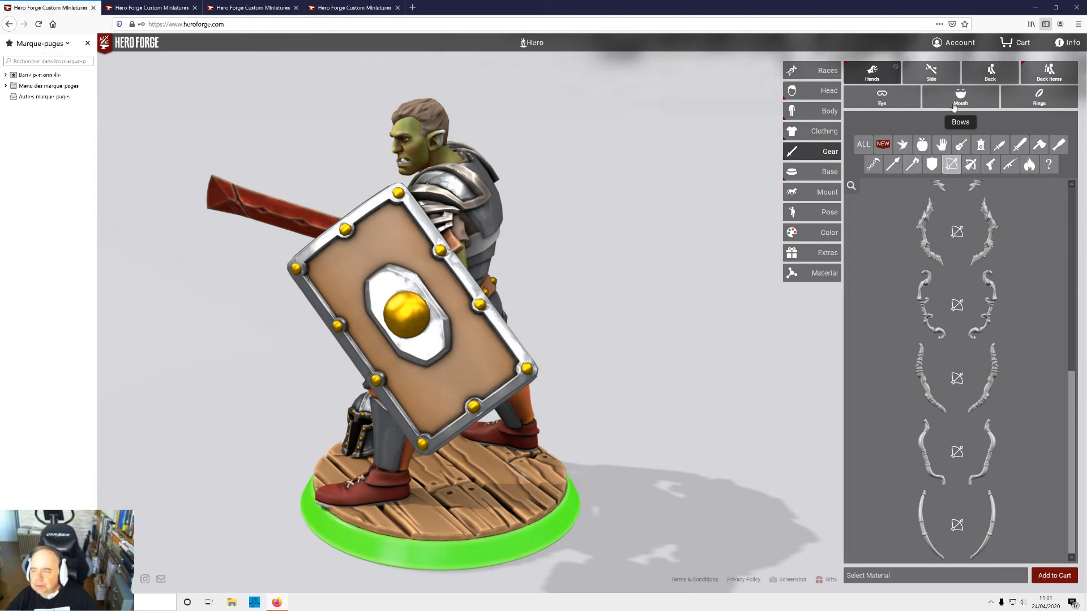
{"action": "left_click", "coordinate": [990, 72]}
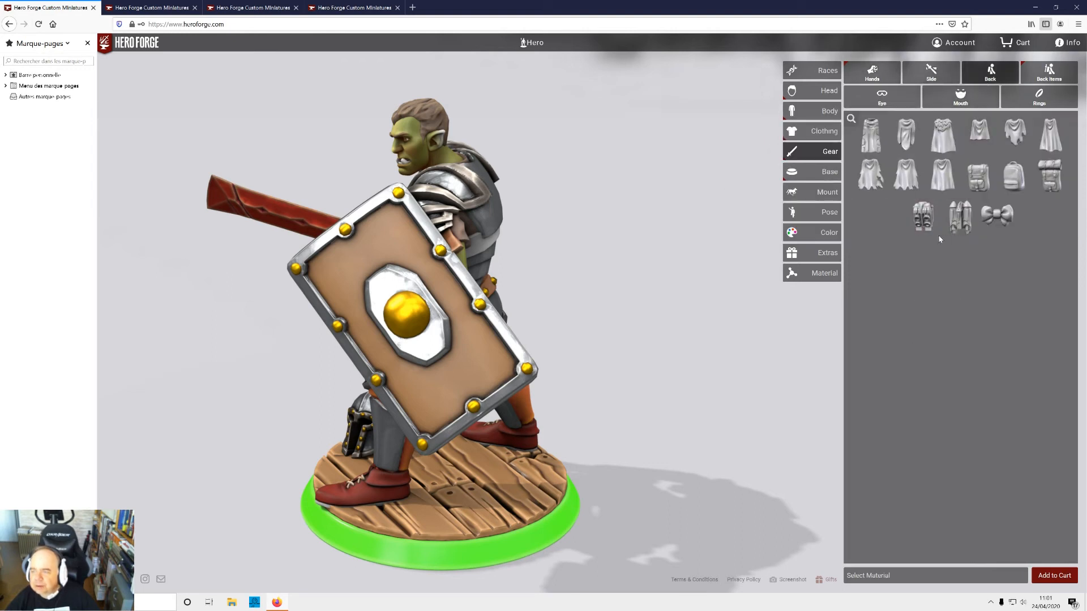
{"action": "left_click", "coordinate": [1043, 79]}
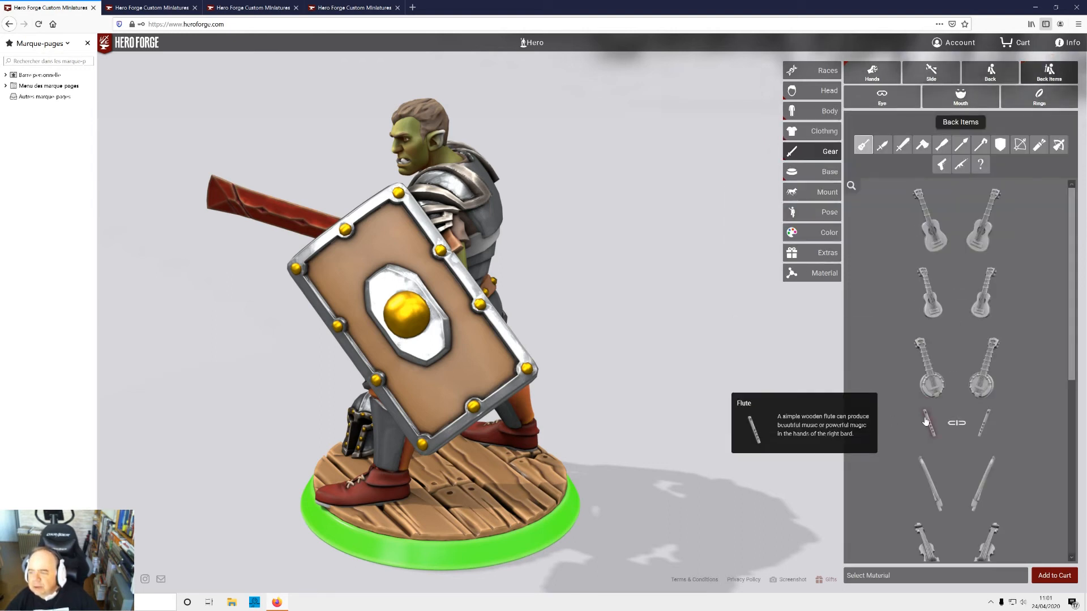
{"action": "left_click", "coordinate": [1019, 145]}
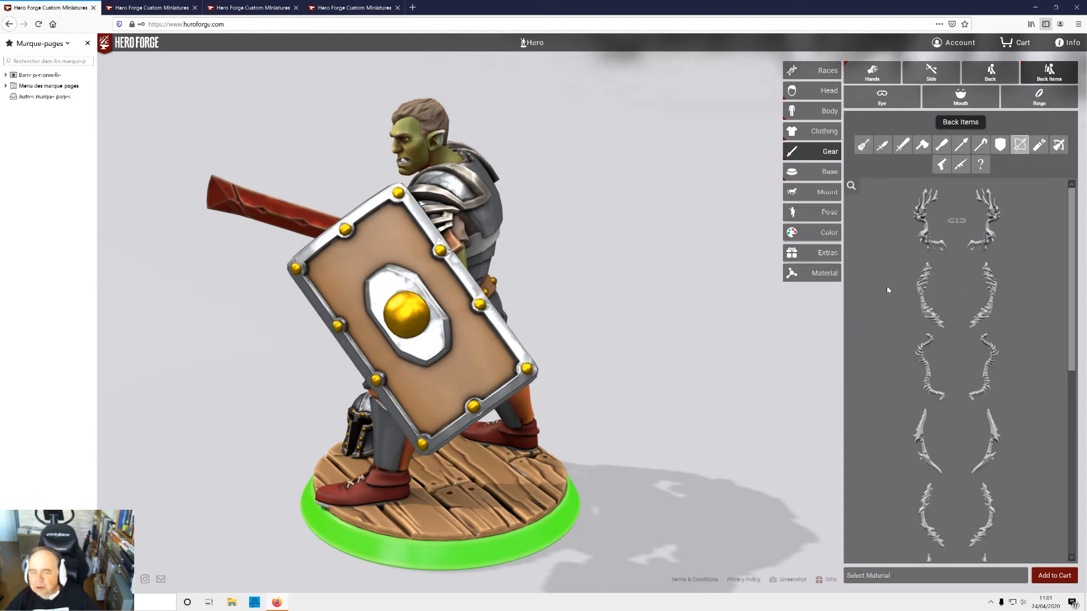
{"action": "scroll", "coordinate": [974, 396], "scroll_direction": "down", "scroll_amount": 5}
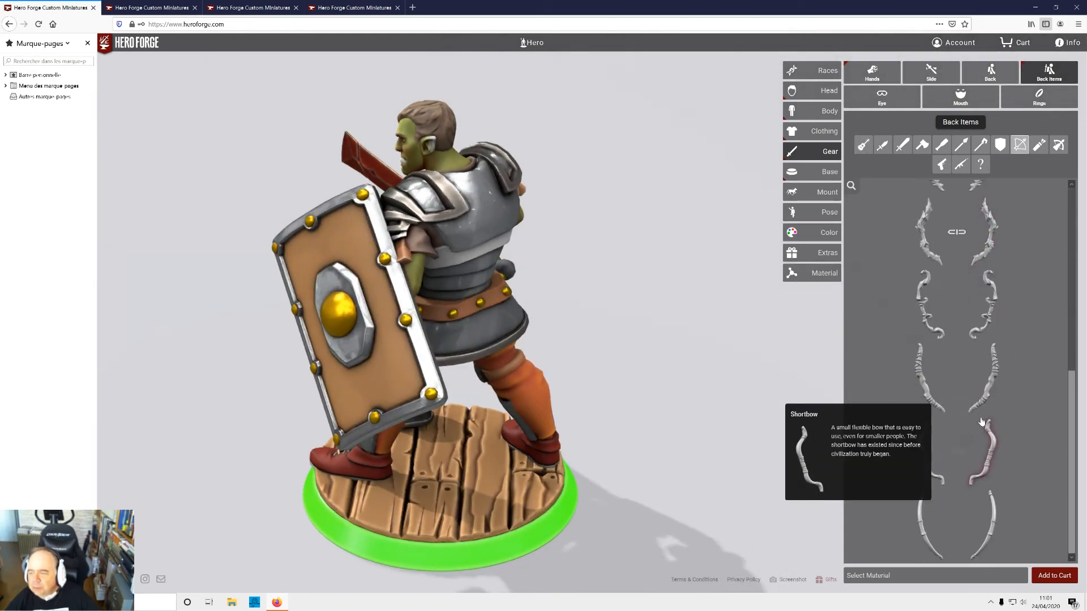
{"action": "left_click", "coordinate": [982, 518]}
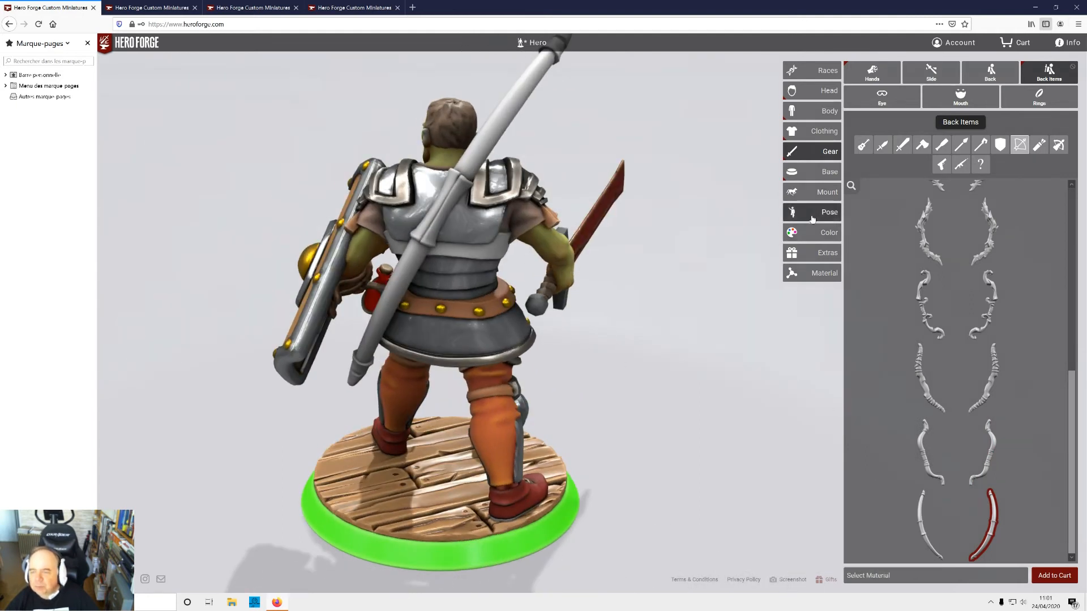
- Paint the wooden limbs of the bow on the orc's back with Oak
{"action": "left_click", "coordinate": [815, 232]}
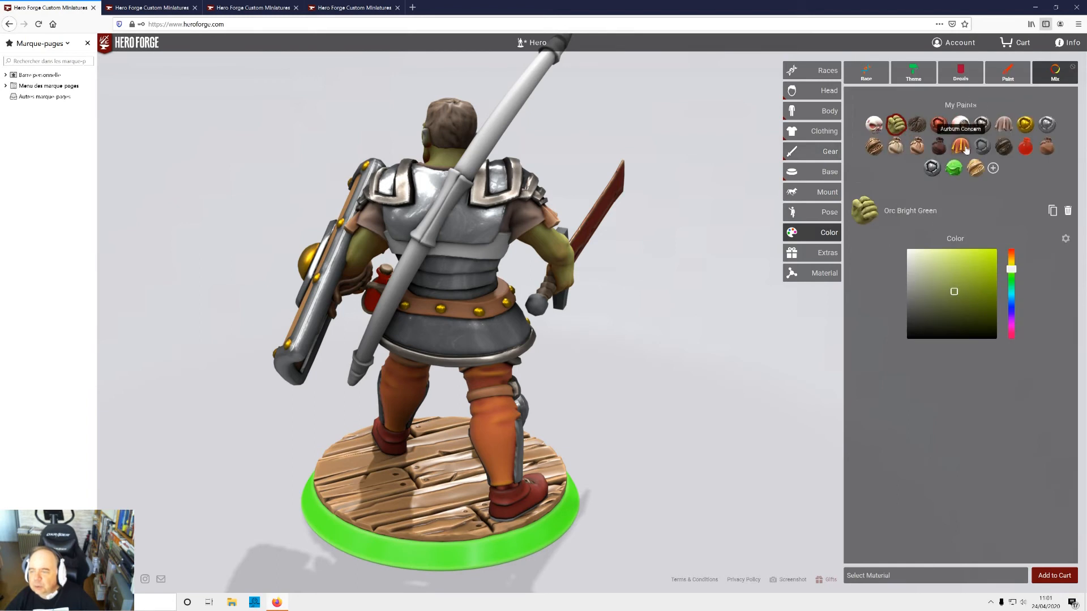
{"action": "left_click", "coordinate": [974, 168]}
{"action": "left_click", "coordinate": [982, 290]}
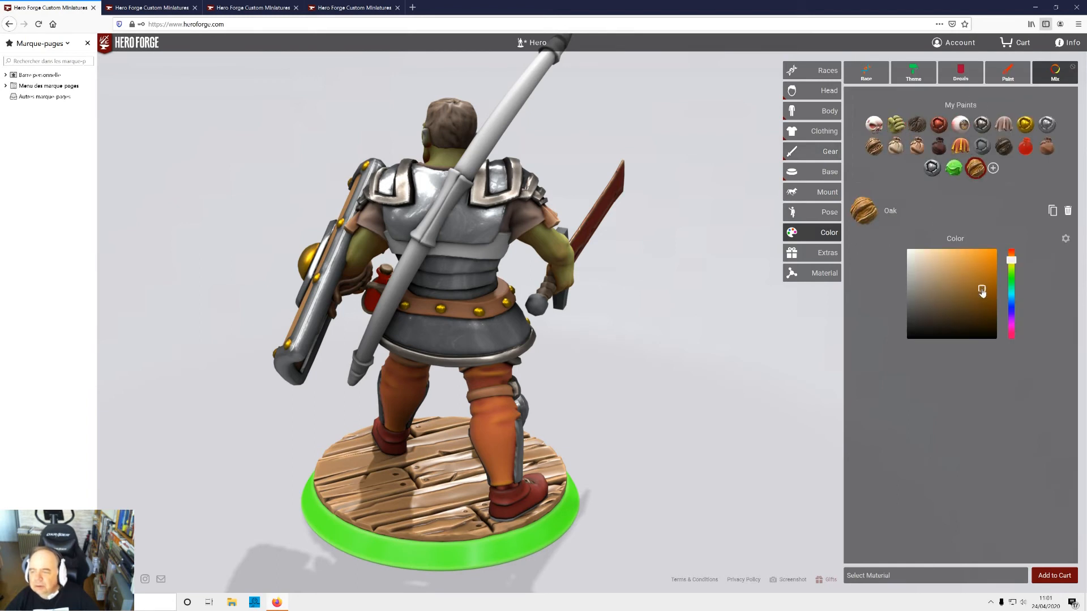
{"action": "left_click", "coordinate": [414, 256]}
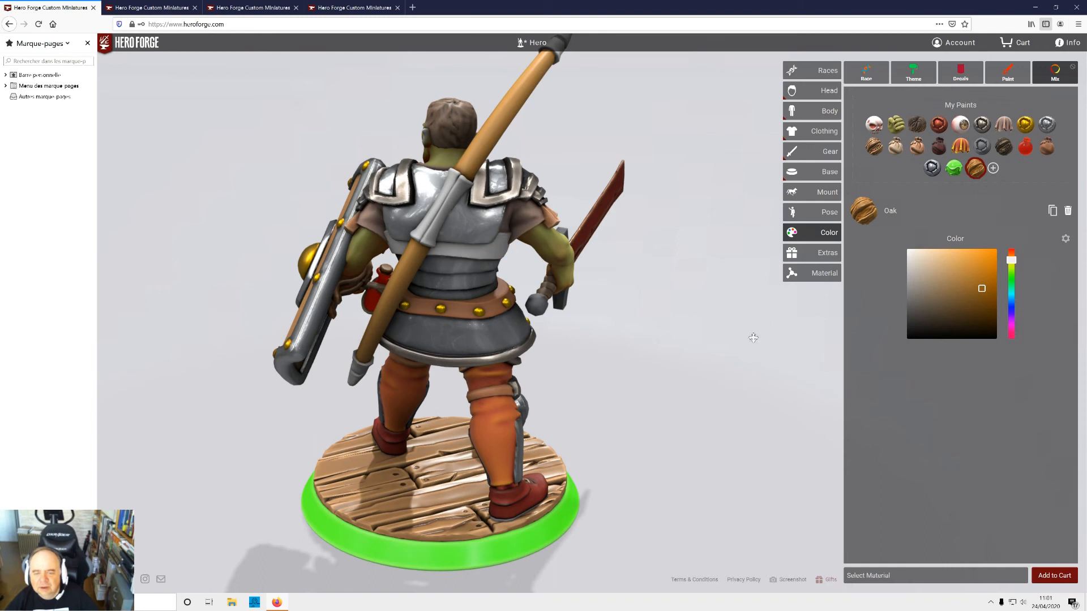
- Try Sunbleached Hide on the grip of the back bow and repaint the grip with Darkshadow Dark
{"action": "left_click_drag", "start_coordinate": [751, 334], "coordinate": [865, 327]}
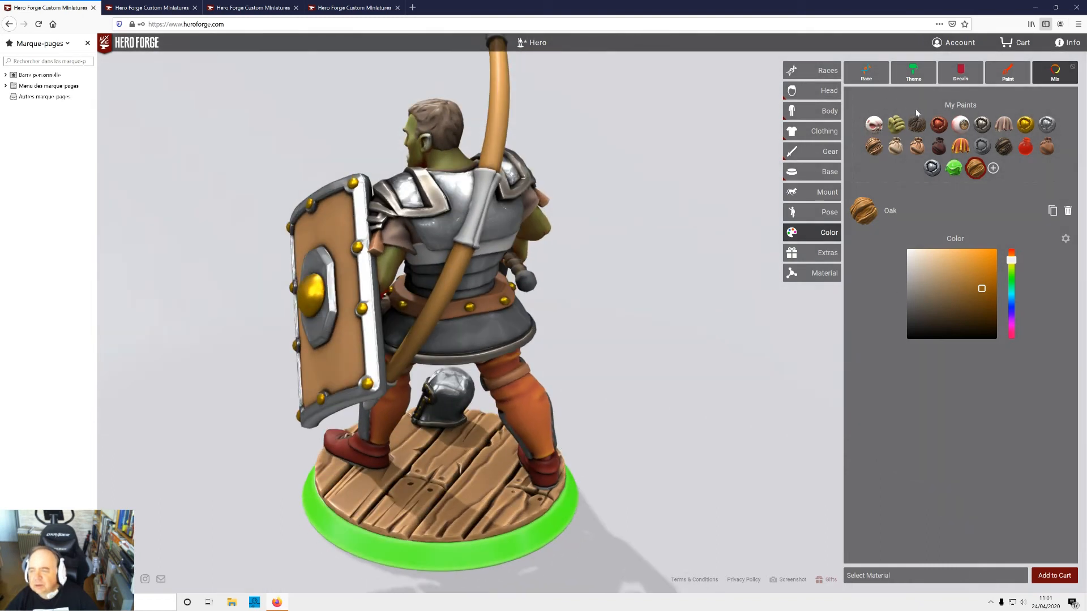
{"action": "left_click", "coordinate": [917, 147]}
{"action": "left_click", "coordinate": [457, 259]}
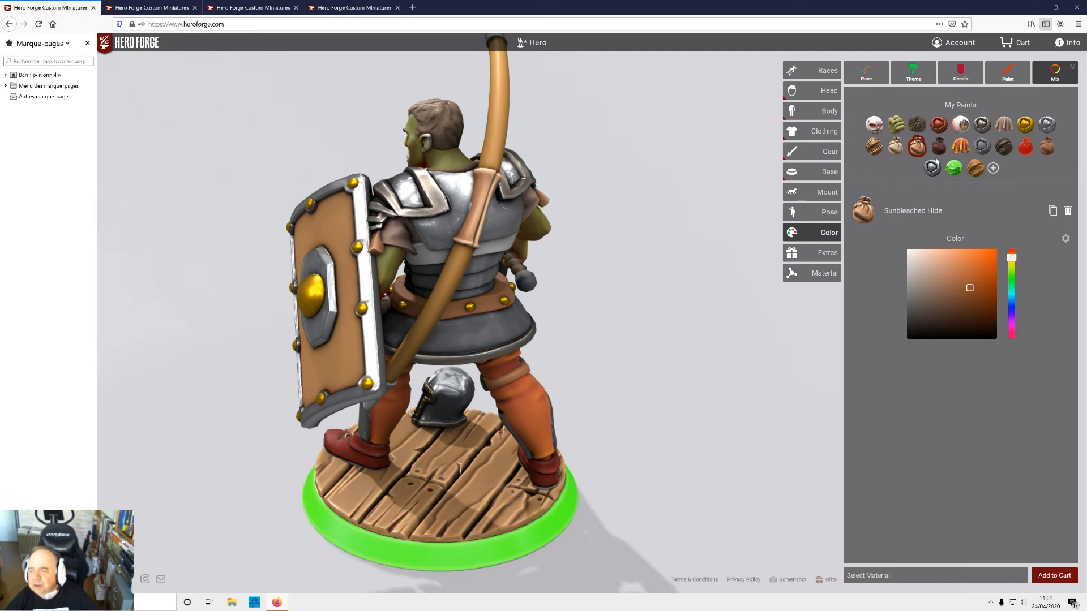
{"action": "left_click", "coordinate": [938, 147]}
{"action": "left_click", "coordinate": [483, 208]}
- Paint the tip of the back bow with Dirty and Chrome and check the orc from several sides
{"action": "left_click_drag", "start_coordinate": [668, 310], "coordinate": [655, 249]}
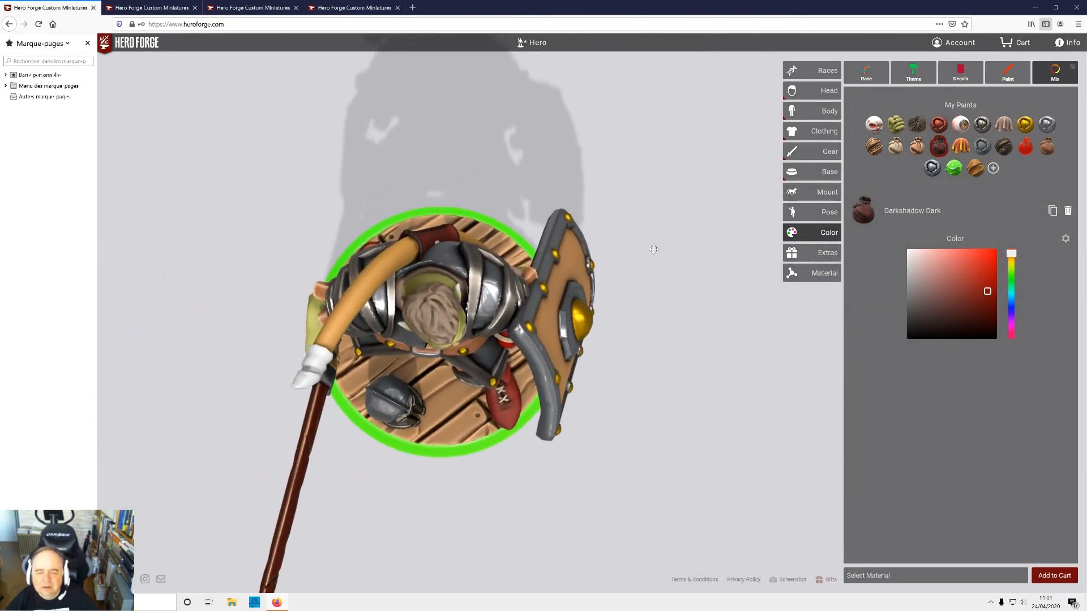
{"action": "left_click", "coordinate": [932, 168]}
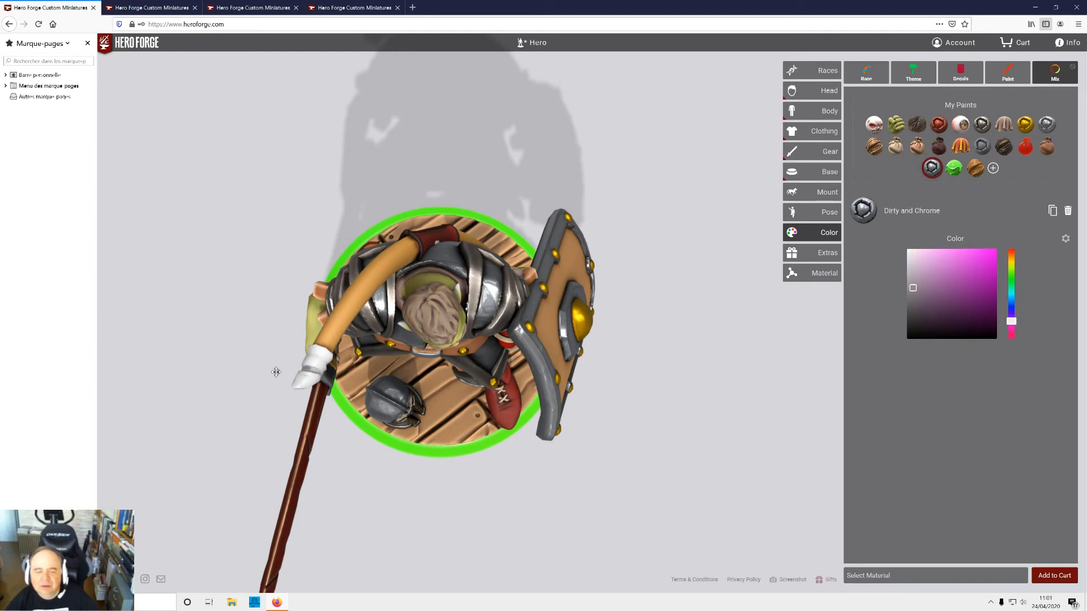
{"action": "left_click", "coordinate": [295, 387]}
{"action": "left_click_drag", "start_coordinate": [713, 453], "coordinate": [526, 312]}
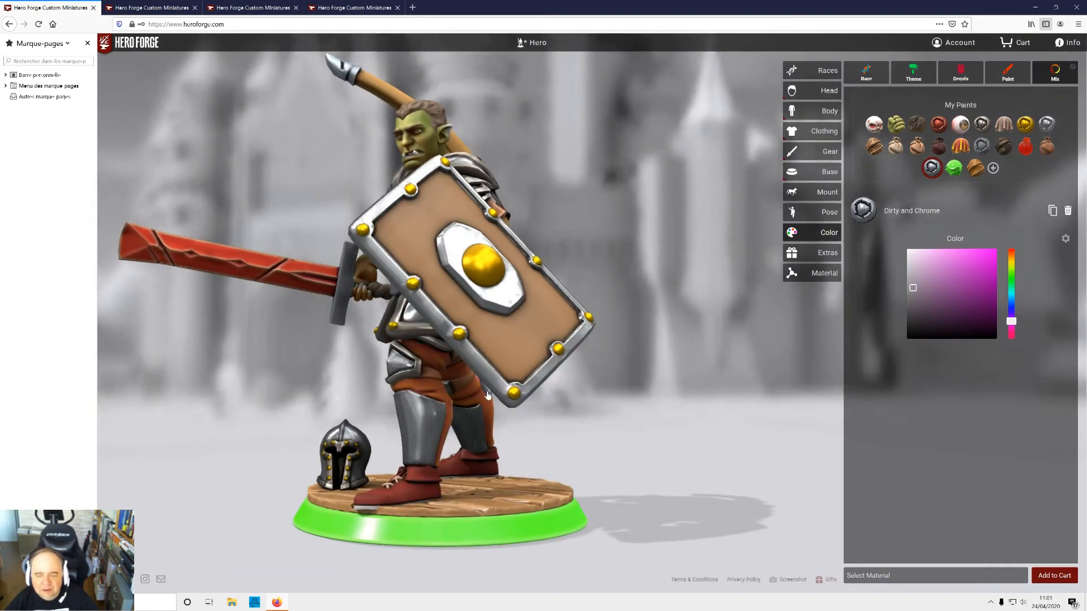
{"action": "left_click_drag", "start_coordinate": [685, 452], "coordinate": [107, 468]}
{"action": "left_click_drag", "start_coordinate": [634, 470], "coordinate": [191, 461]}
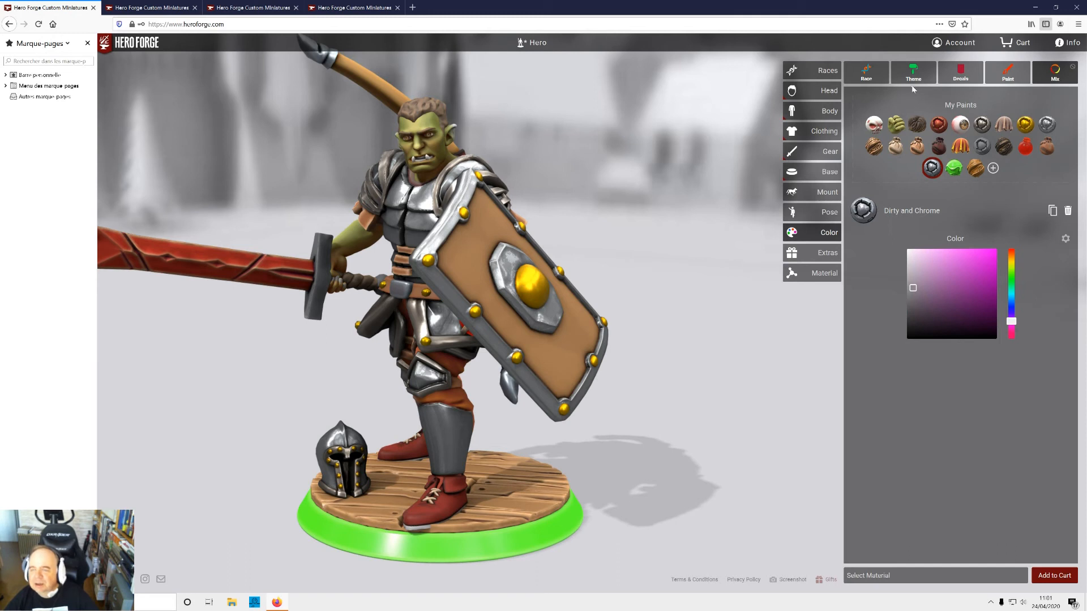
- Replace the plain bow on the orc's back with the right-hand variant of the Shortbow
{"action": "left_click", "coordinate": [824, 157]}
{"action": "scroll", "coordinate": [1002, 469], "scroll_direction": "down", "scroll_amount": 3}
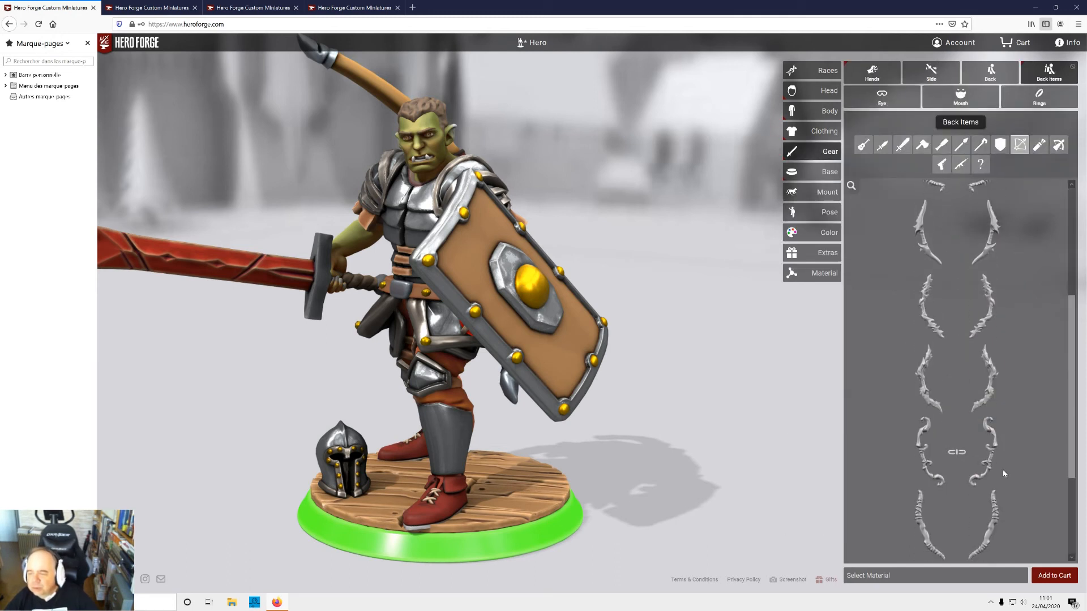
{"action": "scroll", "coordinate": [1002, 470], "scroll_direction": "down", "scroll_amount": 2}
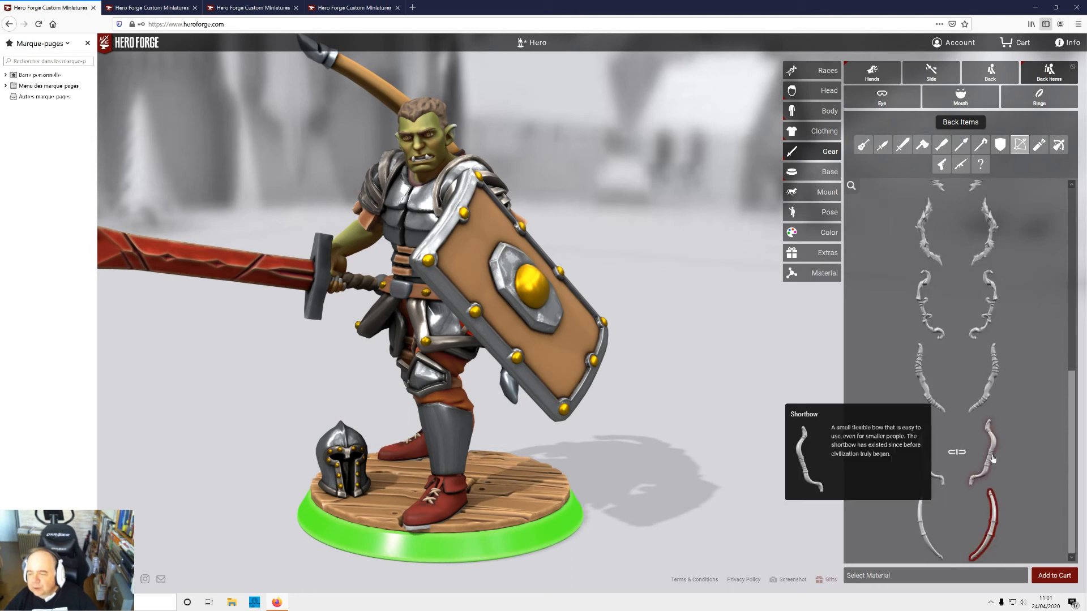
{"action": "left_click", "coordinate": [993, 459]}
{"action": "left_click_drag", "start_coordinate": [713, 453], "coordinate": [542, 114]}
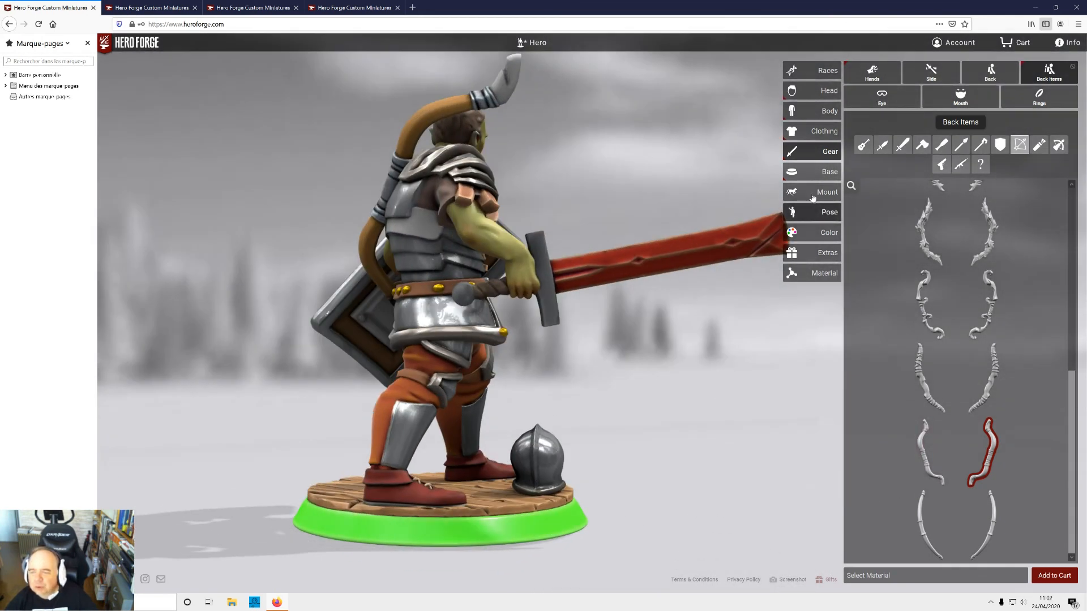
- Paint the wrappings on the Shortbow's grip and near its upper tip with Darkshadow Dark
{"action": "left_click", "coordinate": [819, 232]}
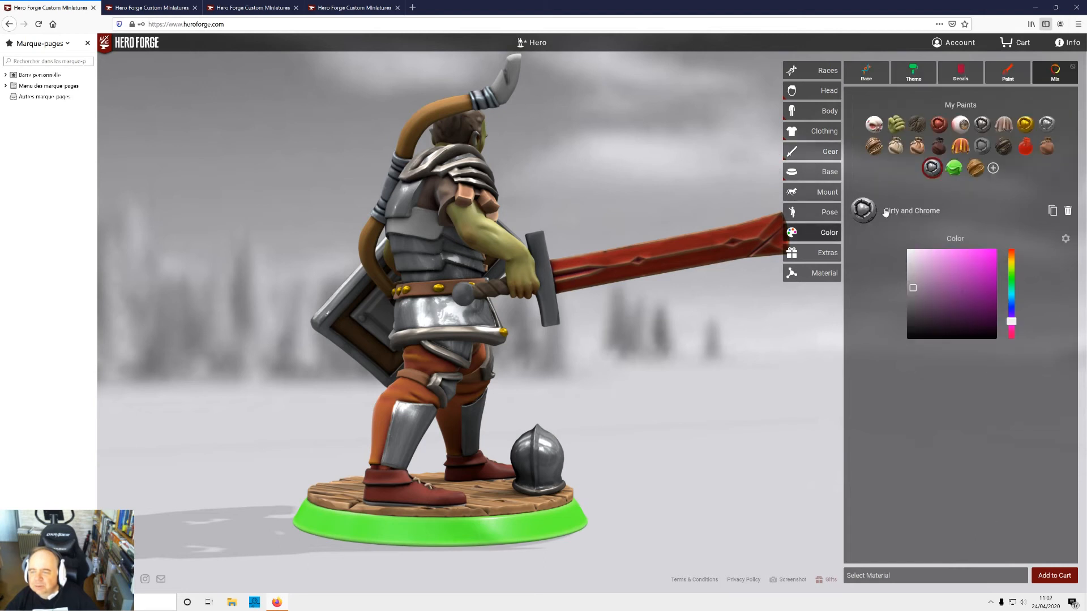
{"action": "left_click_drag", "start_coordinate": [651, 393], "coordinate": [679, 307]}
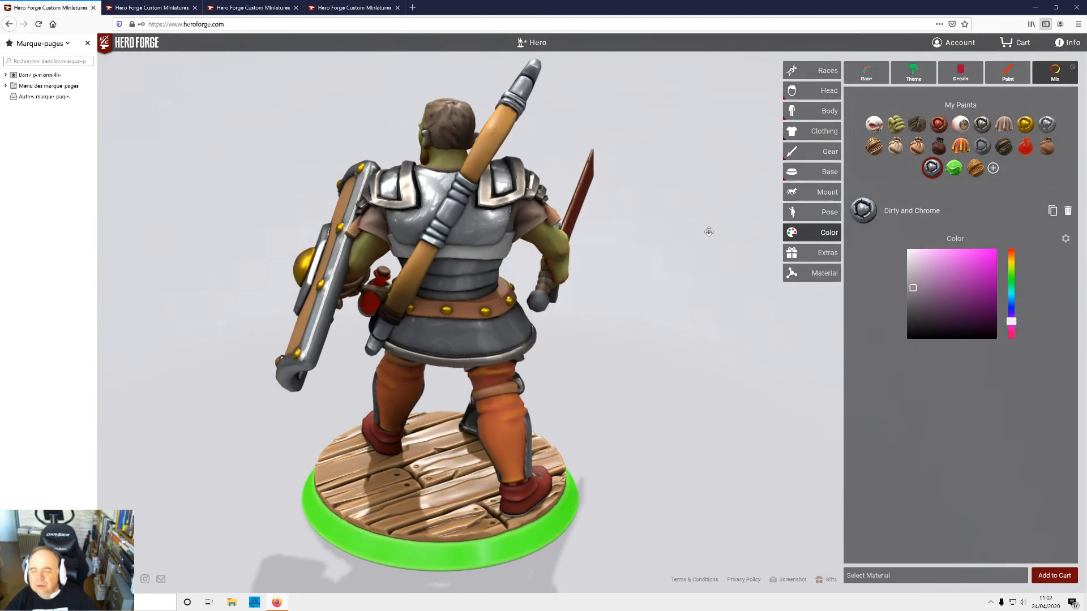
{"action": "left_click", "coordinate": [937, 146]}
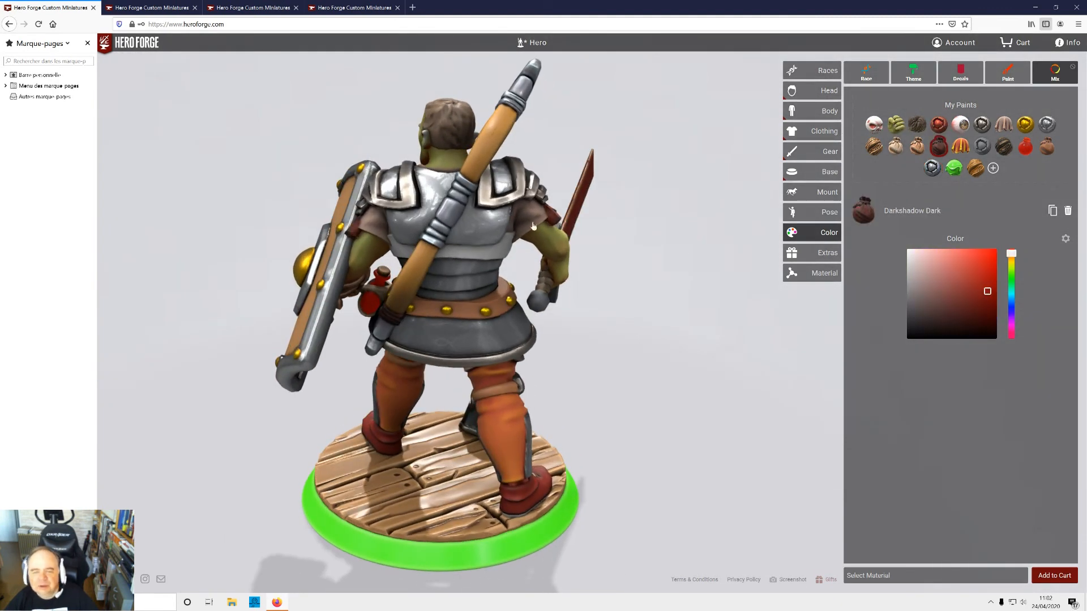
{"action": "left_click", "coordinate": [504, 164]}
{"action": "left_click", "coordinate": [515, 107]}
{"action": "mouse_move", "coordinate": [622, 362]}
{"action": "left_mouse_down"}
{"action": "mouse_move", "coordinate": [723, 320]}
{"action": "mouse_move", "coordinate": [78, 354]}
{"action": "mouse_move", "coordinate": [2, 342]}
{"action": "left_mouse_up"}
{"action": "left_click_drag", "start_coordinate": [513, 425], "coordinate": [939, 356]}
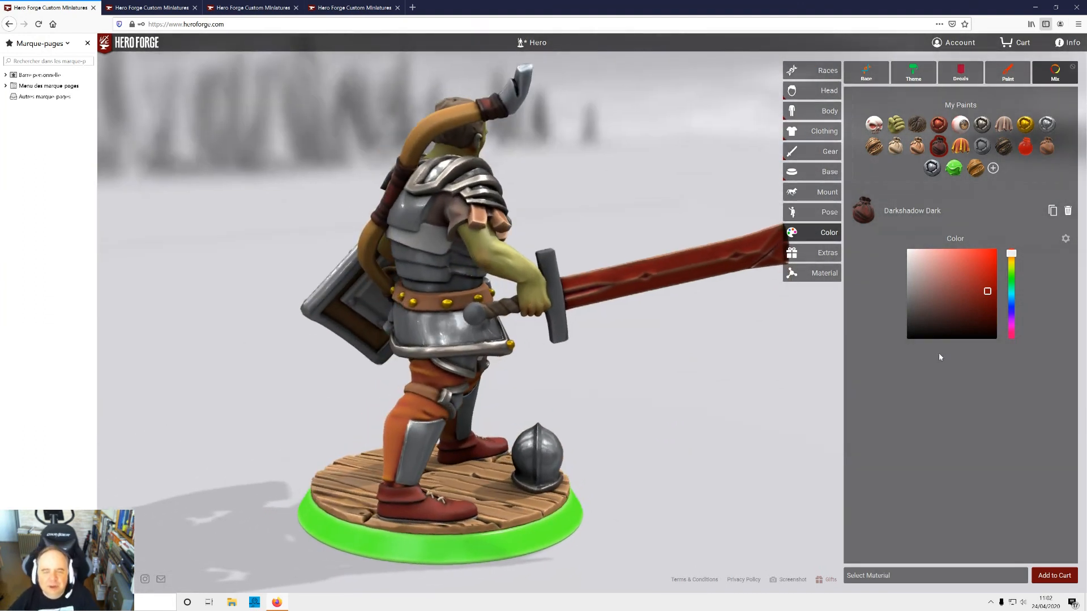
- Check the painted orc from the back and front and save the changes to the current Hero
{"action": "left_click_drag", "start_coordinate": [660, 424], "coordinate": [800, 429]}
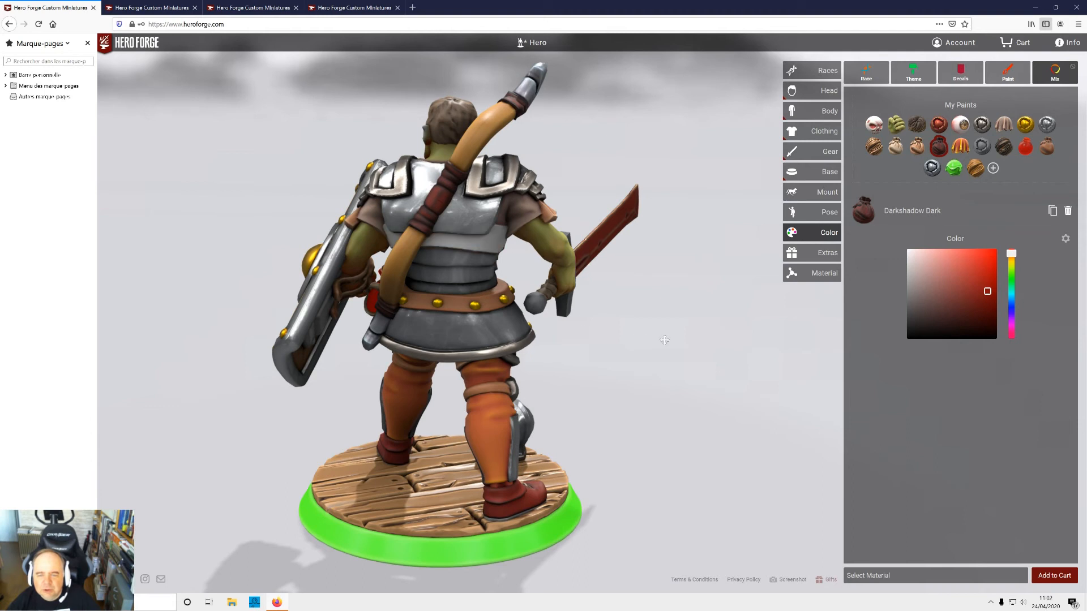
{"action": "left_click_drag", "start_coordinate": [736, 382], "coordinate": [255, 374]}
{"action": "left_click_drag", "start_coordinate": [702, 398], "coordinate": [744, 392]}
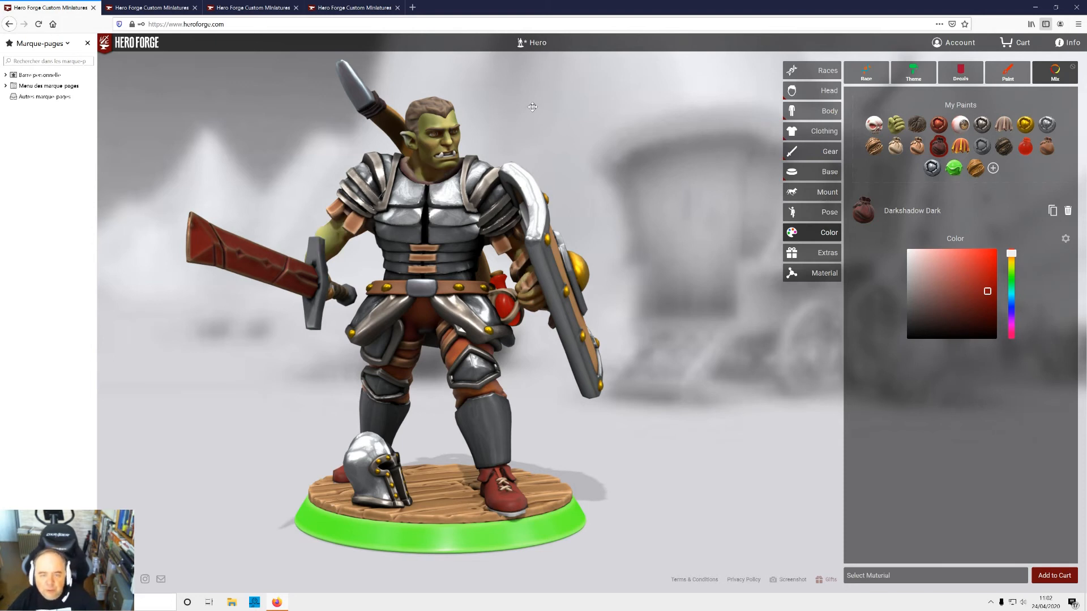
{"action": "left_click_drag", "start_coordinate": [531, 165], "coordinate": [598, 380]}
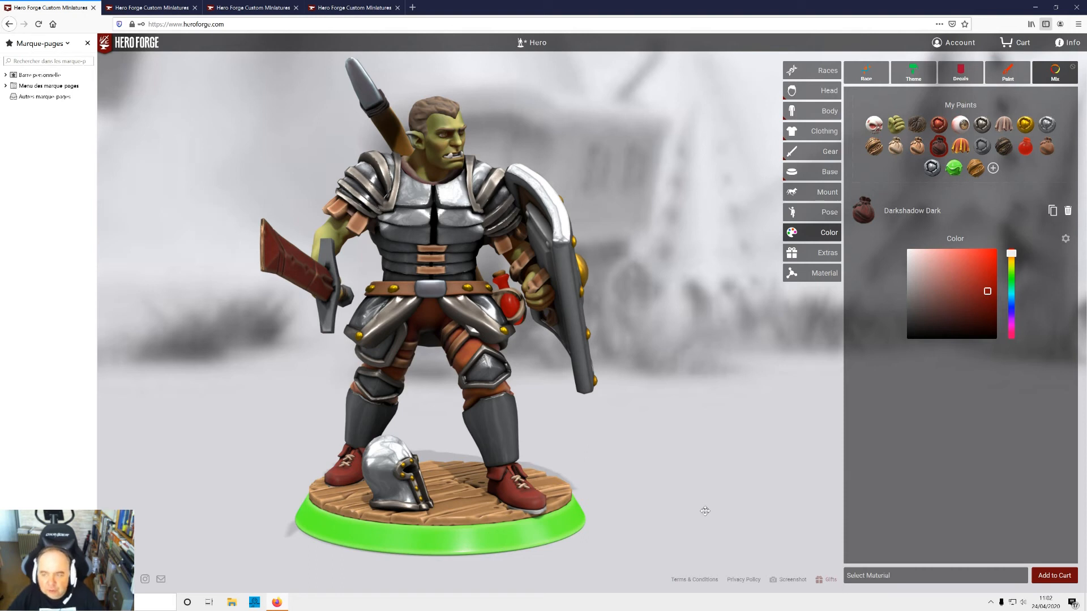
{"action": "left_click", "coordinate": [539, 42]}
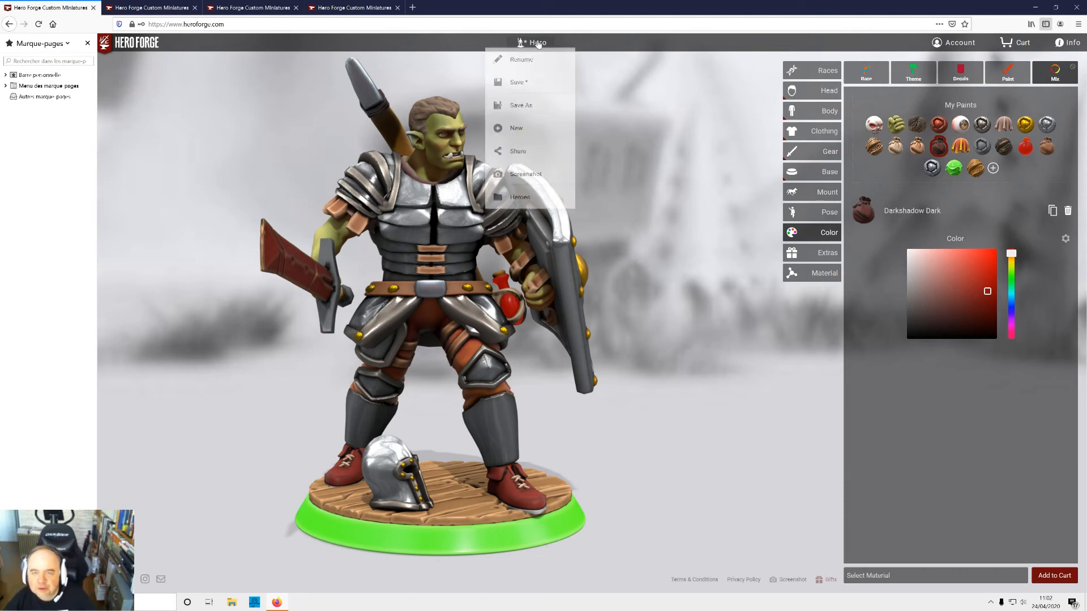
{"action": "left_click", "coordinate": [518, 82]}
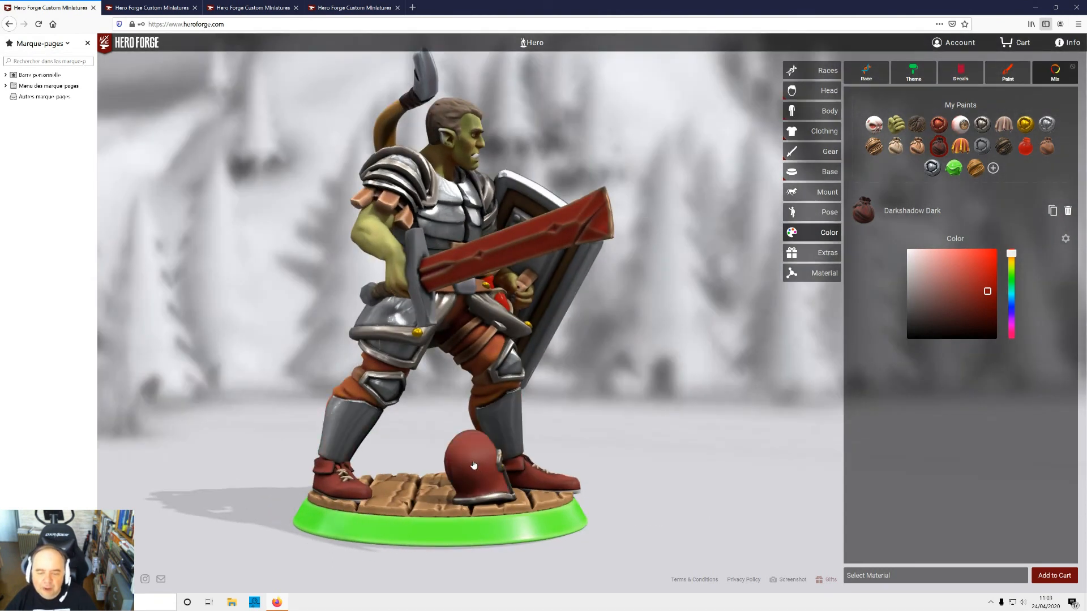
- Open the saved miniature dwarf chevalier Copy from the saved heroes and view it
{"action": "left_click_drag", "start_coordinate": [687, 442], "coordinate": [573, 426]}
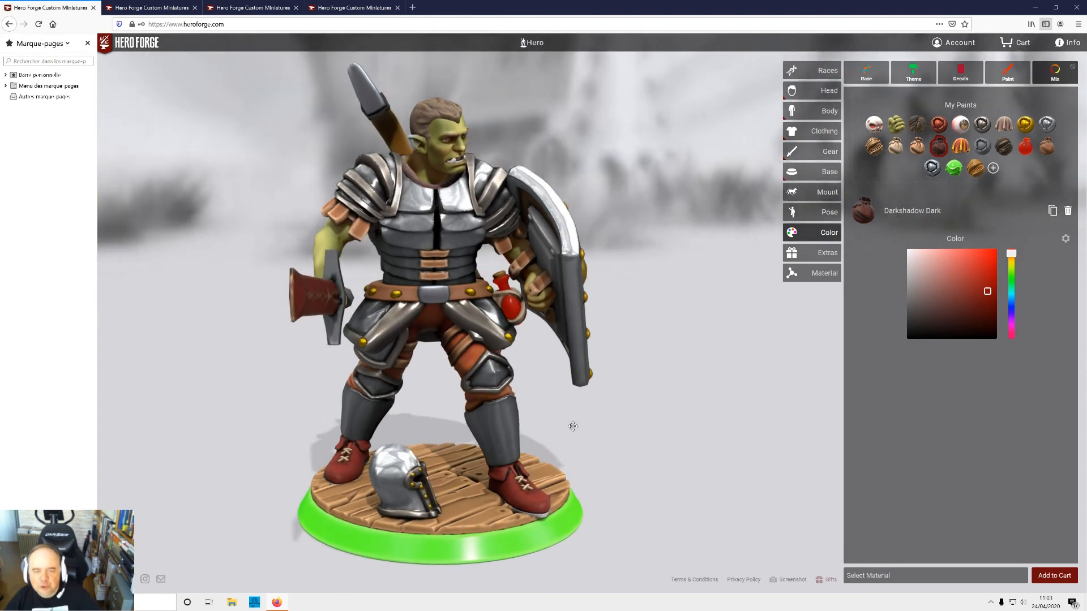
{"action": "left_click", "coordinate": [532, 43]}
{"action": "left_click", "coordinate": [520, 197]}
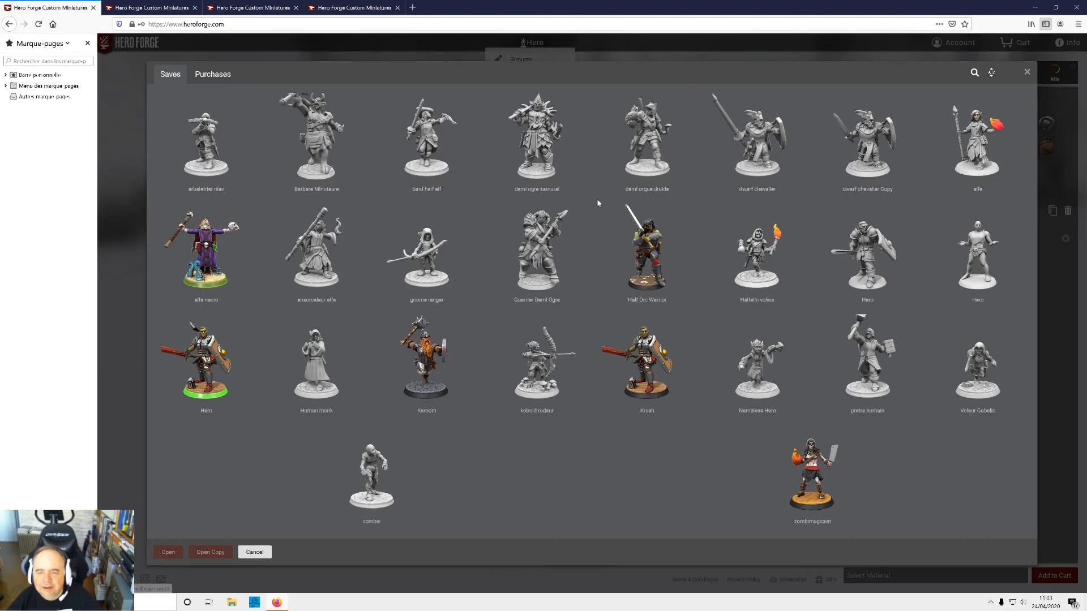
{"action": "left_click", "coordinate": [762, 145]}
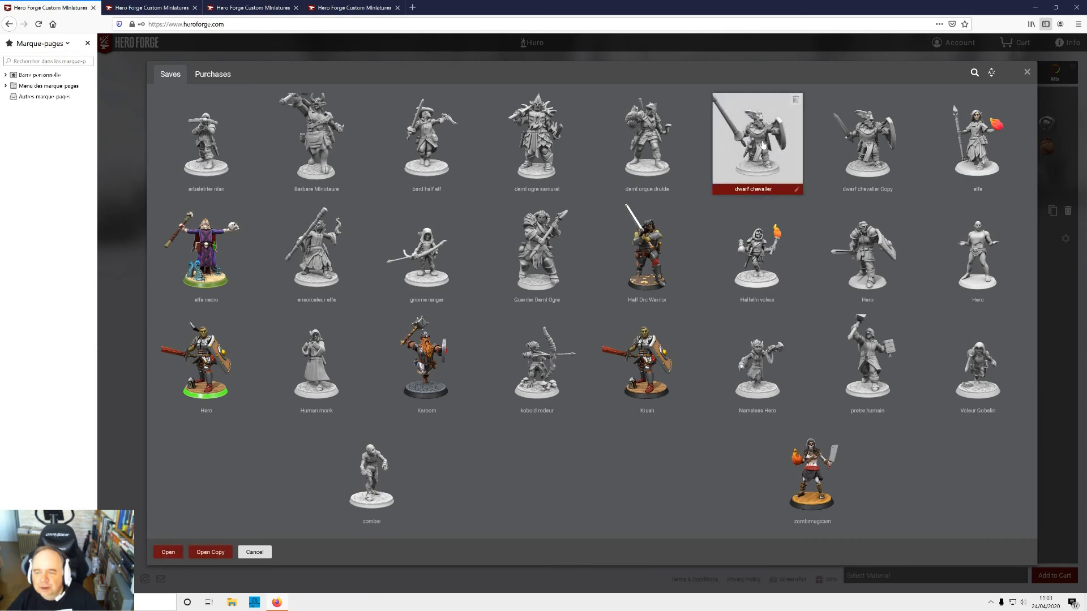
{"action": "double_click", "coordinate": [866, 144]}
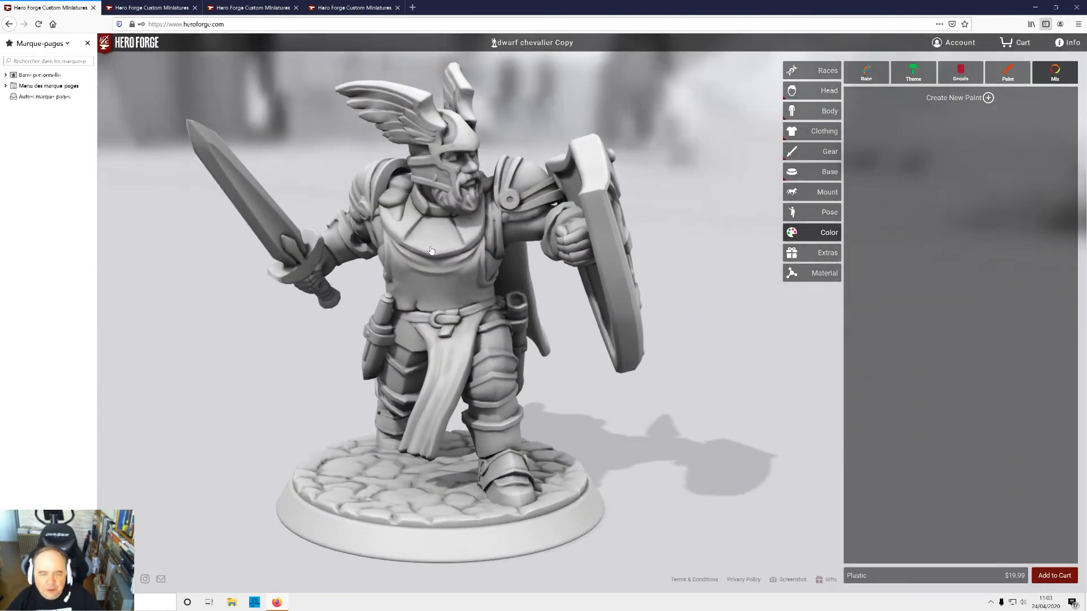
{"action": "mouse_move", "coordinate": [431, 250]}
{"action": "left_mouse_down"}
{"action": "mouse_move", "coordinate": [708, 243]}
{"action": "mouse_move", "coordinate": [439, 230]}
{"action": "left_mouse_up"}
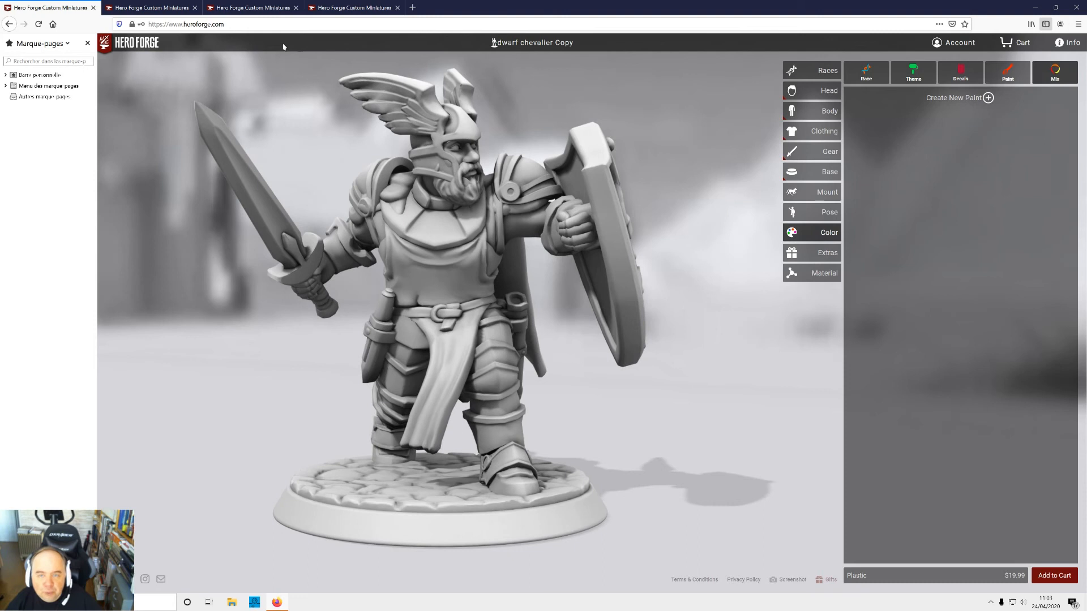
- Open the saved hero Krush and inspect the painted orc from several angles
{"action": "left_click", "coordinate": [512, 43]}
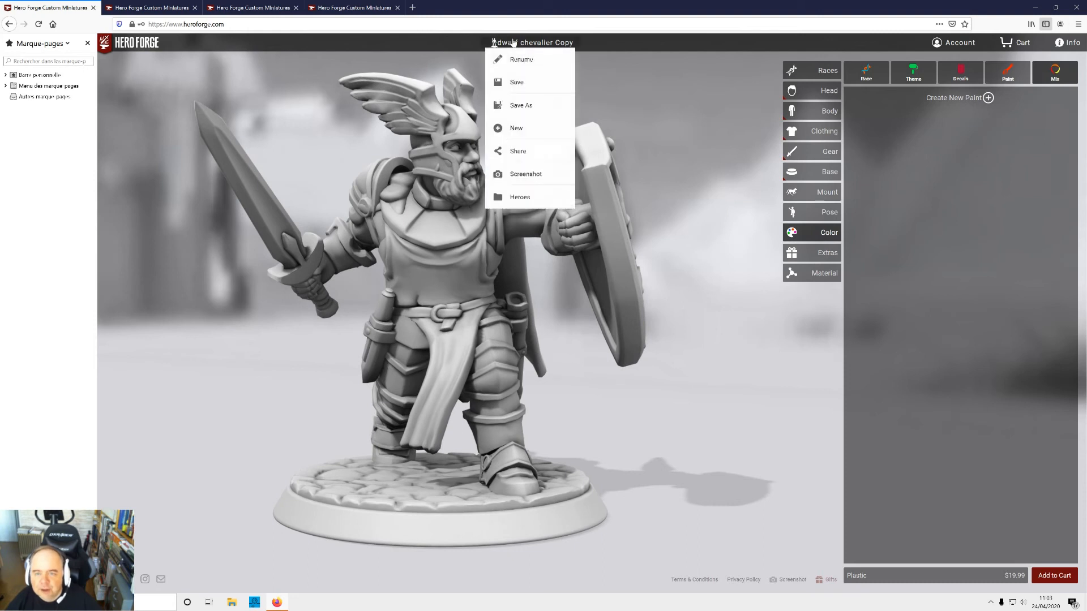
{"action": "left_click", "coordinate": [514, 198]}
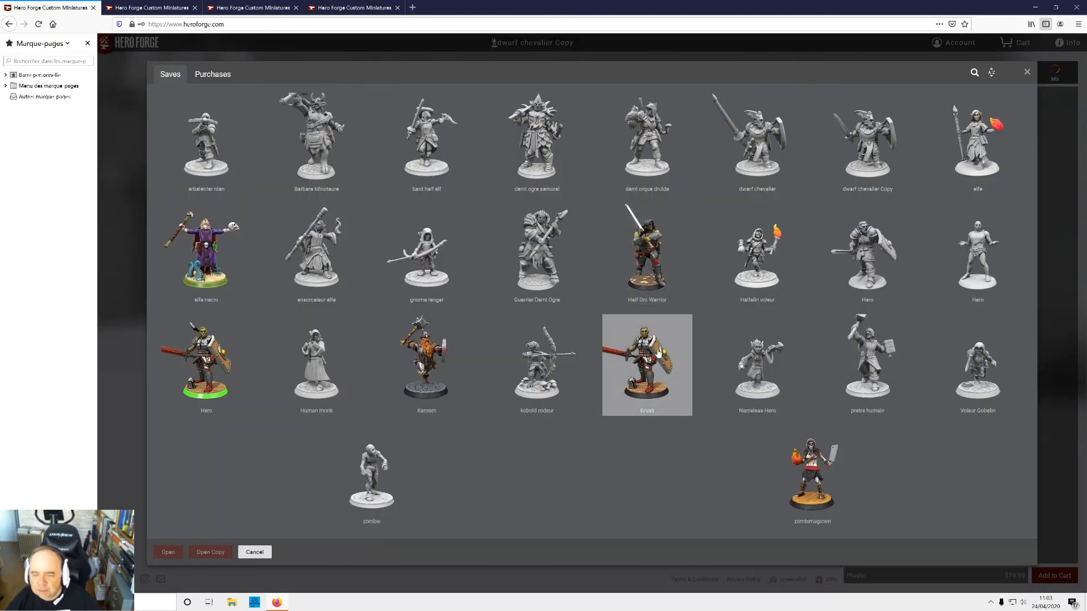
{"action": "double_click", "coordinate": [623, 364]}
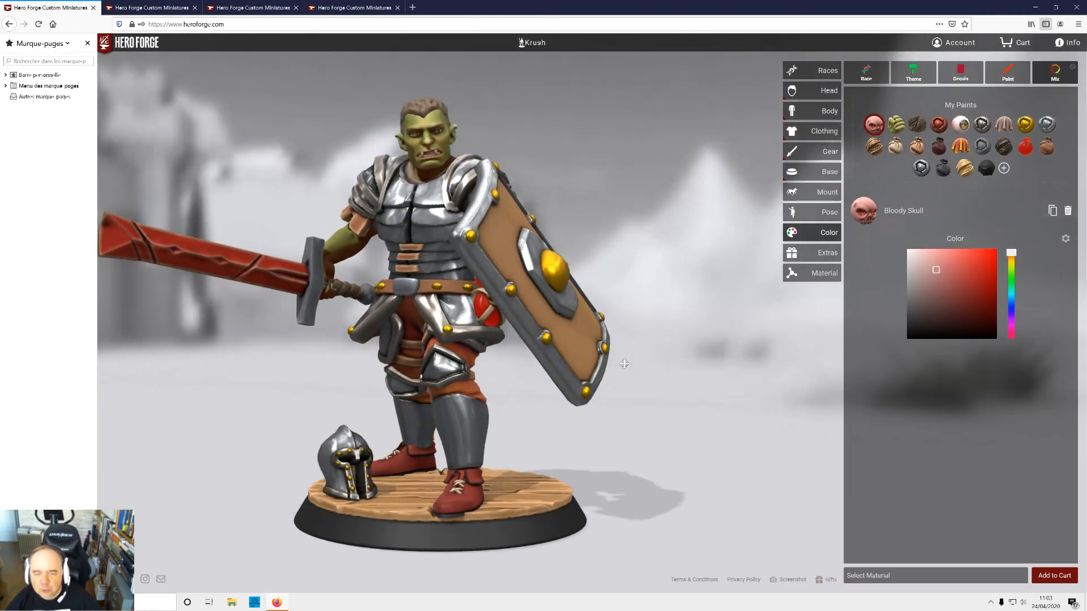
{"action": "left_click_drag", "start_coordinate": [626, 296], "coordinate": [665, 304]}
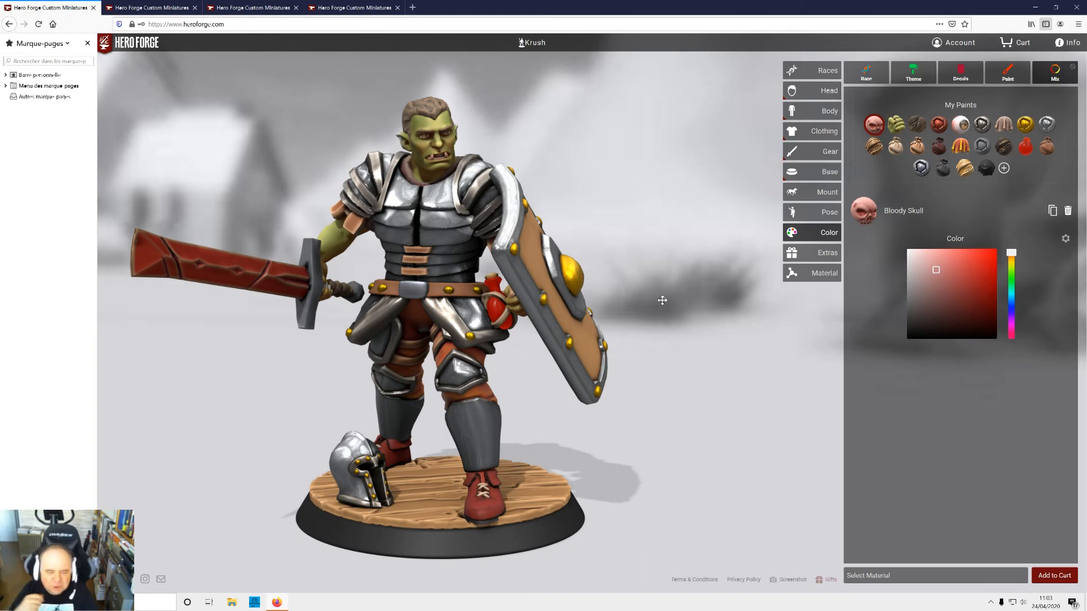
{"action": "left_click_drag", "start_coordinate": [606, 198], "coordinate": [681, 185]}
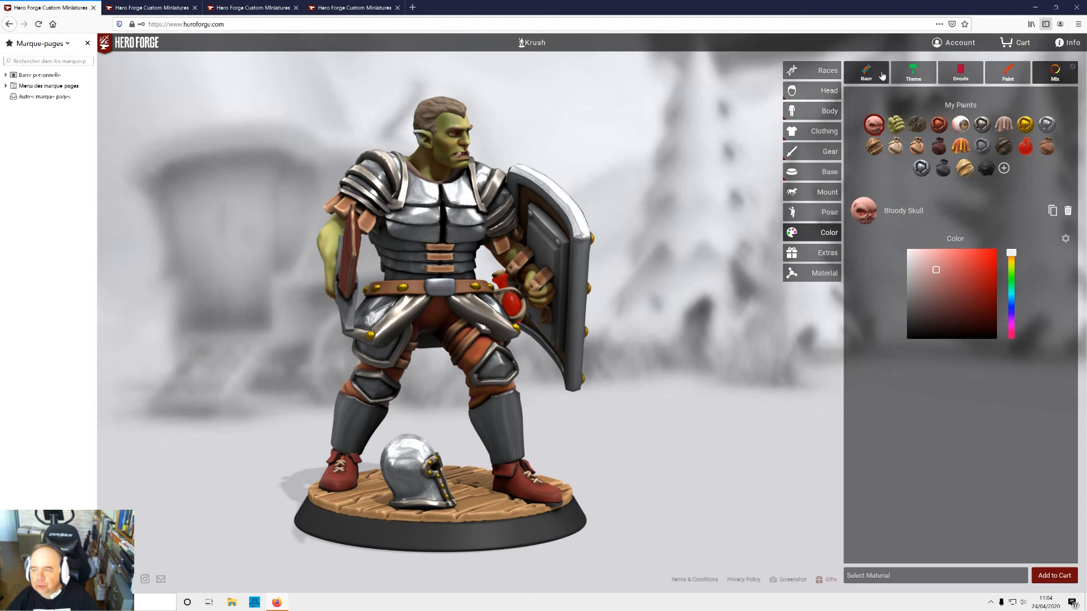
- Try the color theme with gold-brown armor and pale grey trim on Krush and inspect it from several angles
{"action": "left_click", "coordinate": [912, 72]}
{"action": "mouse_move", "coordinate": [910, 204]}
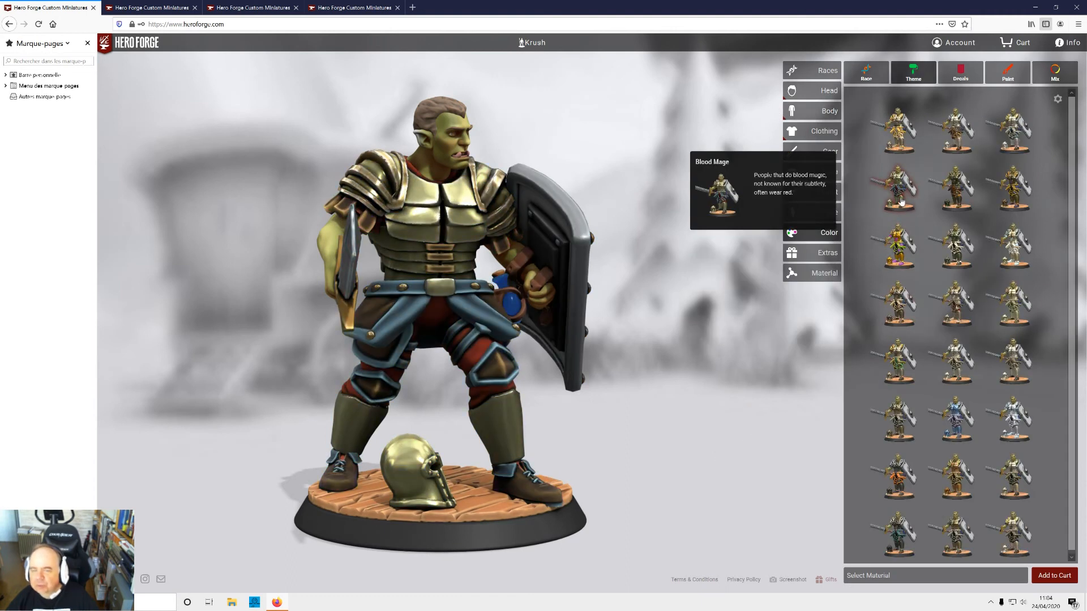
{"action": "mouse_move", "coordinate": [910, 374]}
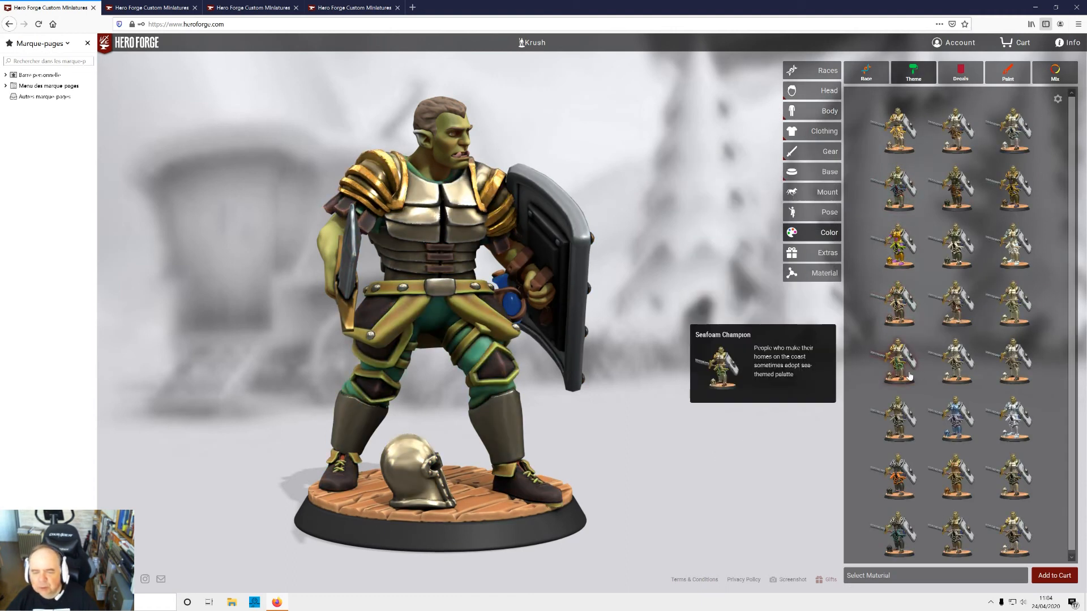
{"action": "left_click", "coordinate": [897, 417]}
{"action": "left_click_drag", "start_coordinate": [764, 352], "coordinate": [1, 366]}
{"action": "left_click_drag", "start_coordinate": [493, 135], "coordinate": [421, 193]}
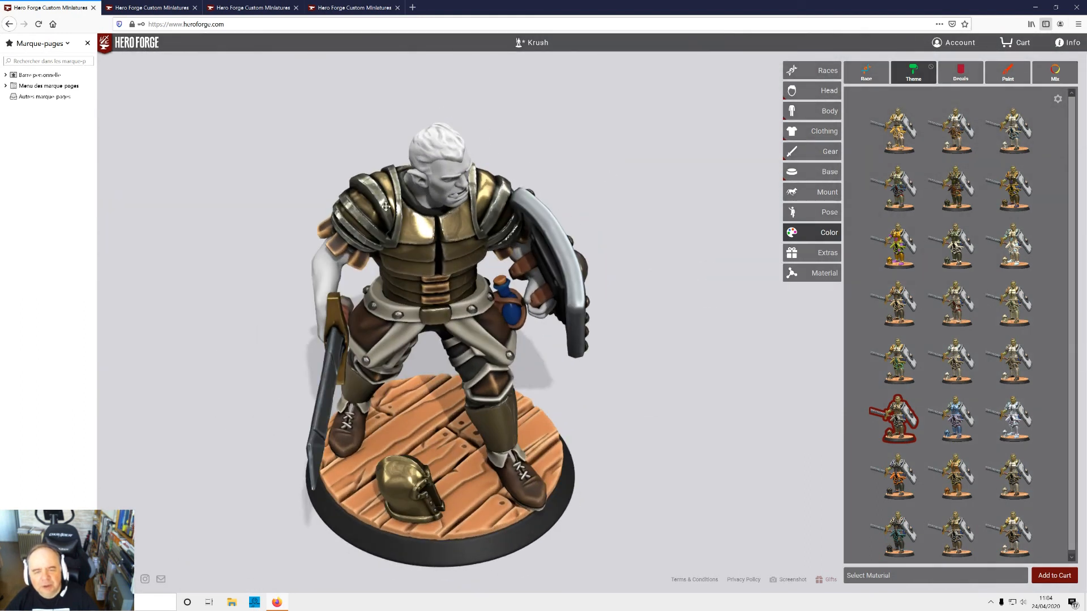
{"action": "left_click_drag", "start_coordinate": [734, 356], "coordinate": [734, 291]}
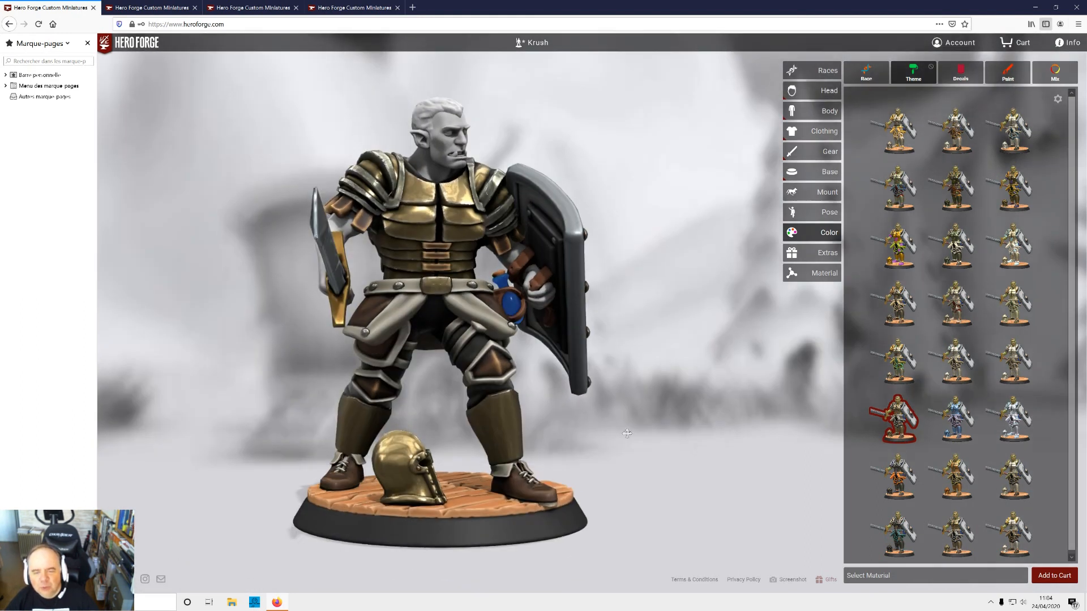
{"action": "left_click_drag", "start_coordinate": [764, 431], "coordinate": [724, 448]}
{"action": "left_click_drag", "start_coordinate": [590, 502], "coordinate": [512, 492]}
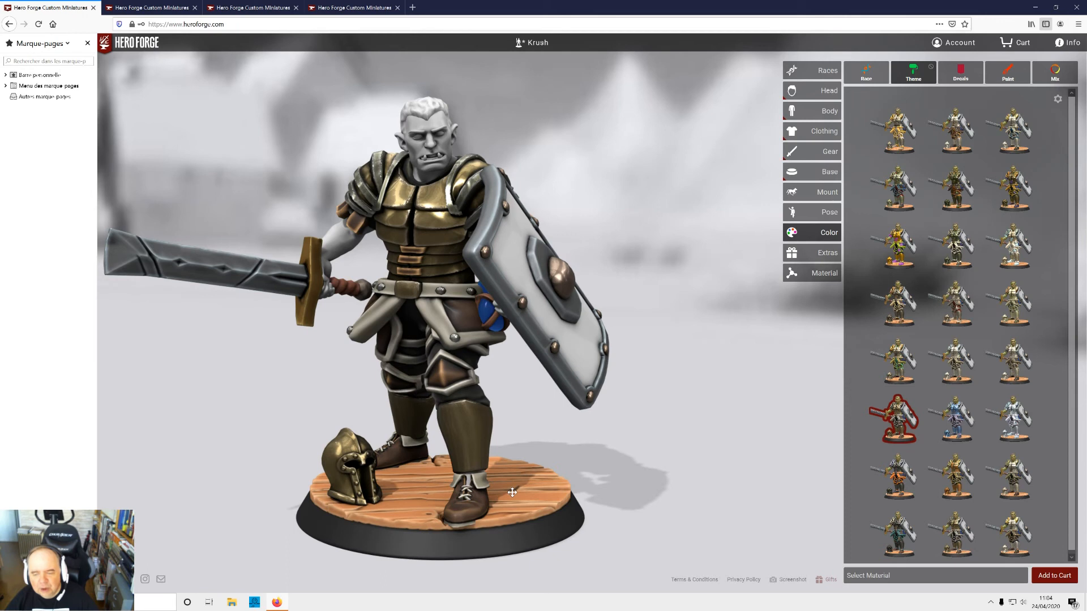
- Try the color theme with dark armor and orange trim on Krush, followed by the Purple People Beater theme
{"action": "left_click", "coordinate": [897, 478]}
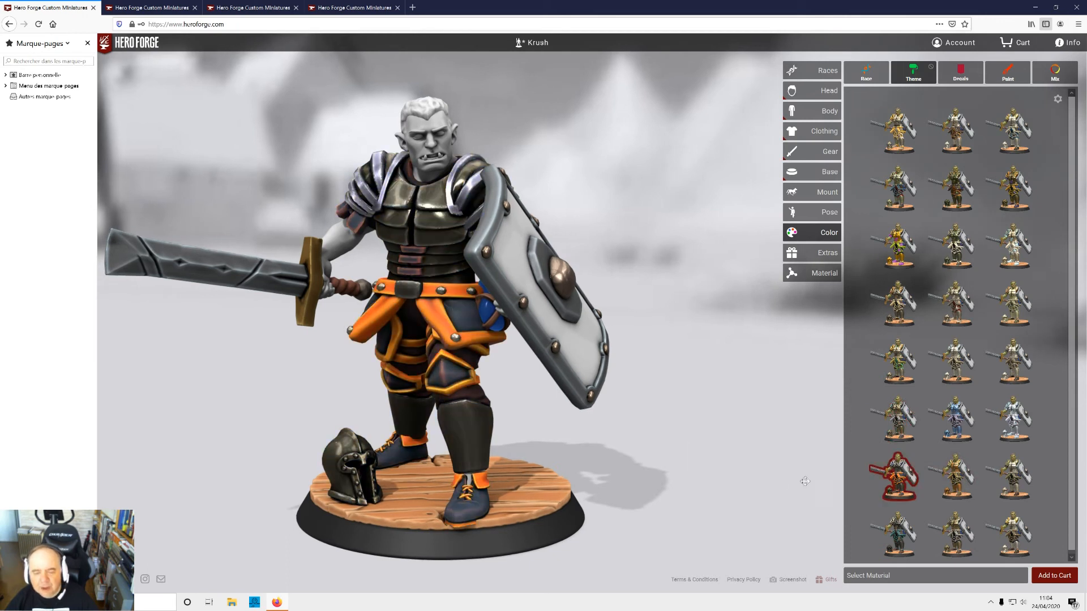
{"action": "left_click_drag", "start_coordinate": [748, 429], "coordinate": [845, 444]}
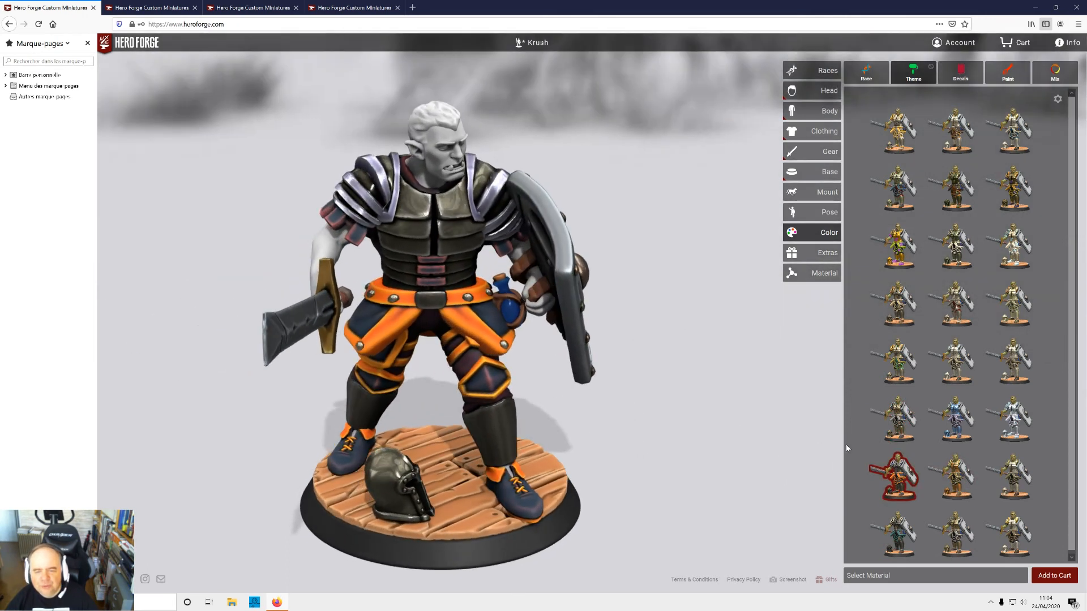
{"action": "left_click", "coordinate": [981, 418]}
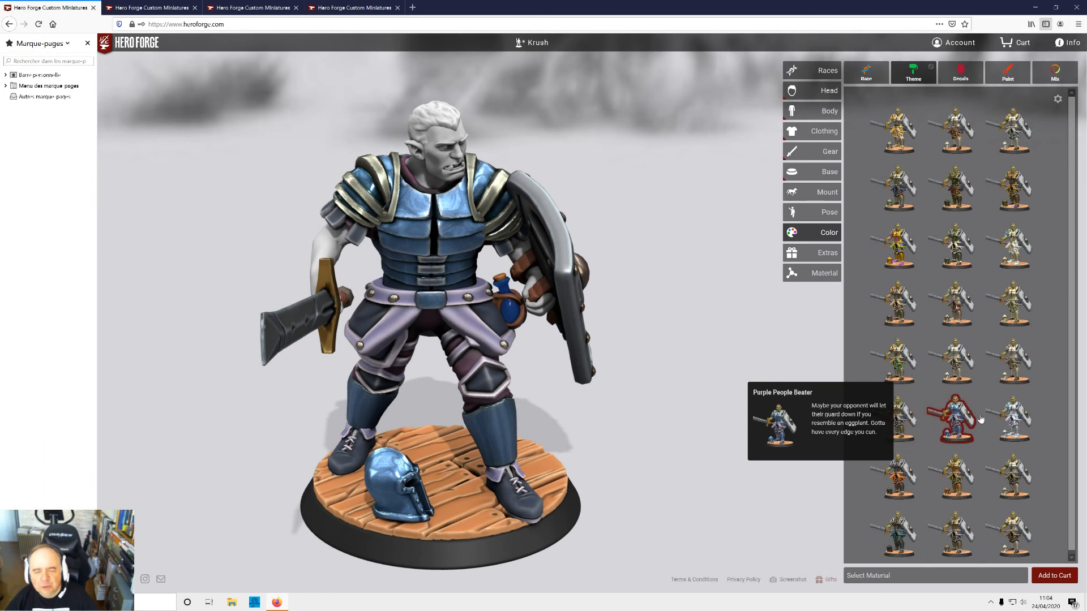
{"action": "left_click_drag", "start_coordinate": [756, 348], "coordinate": [765, 321]}
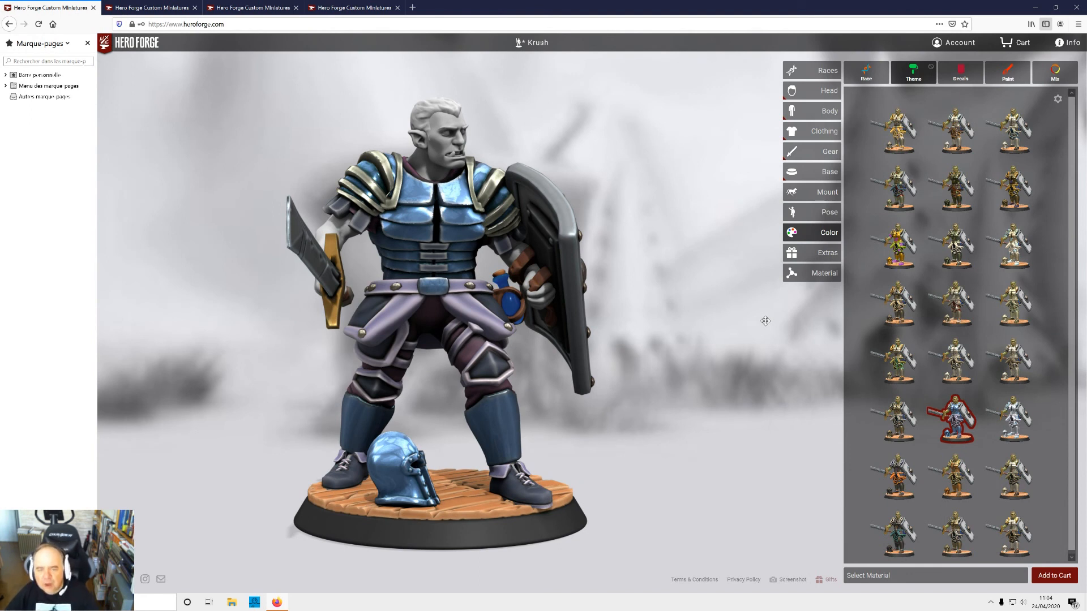
- Apply the color theme with copper-orange armor and yellow-gold trim to Krush after trying one more alternative
{"action": "left_click", "coordinate": [916, 251]}
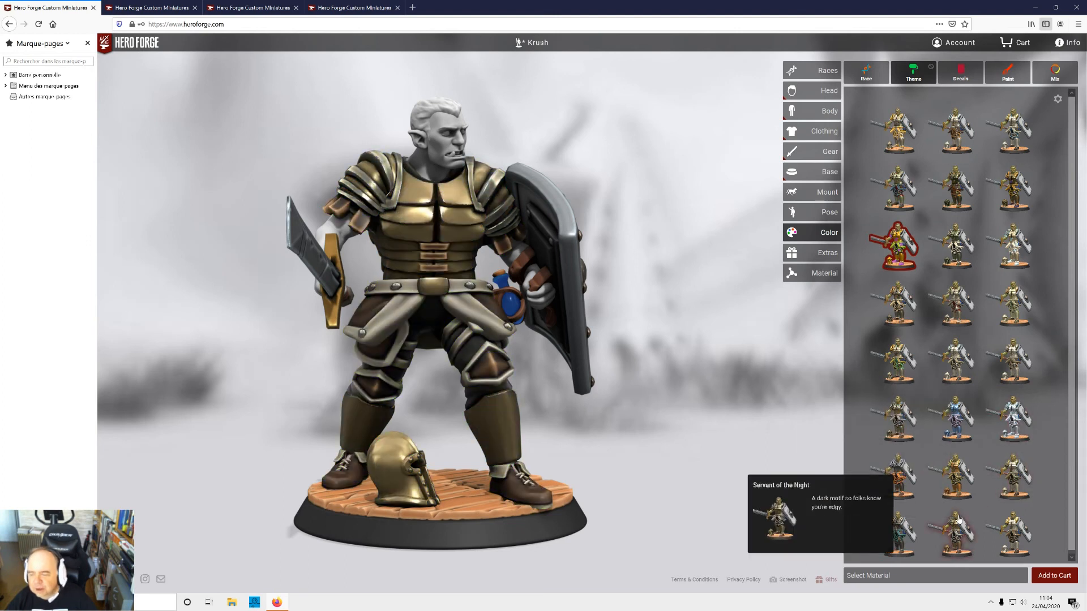
{"action": "left_click", "coordinate": [956, 493]}
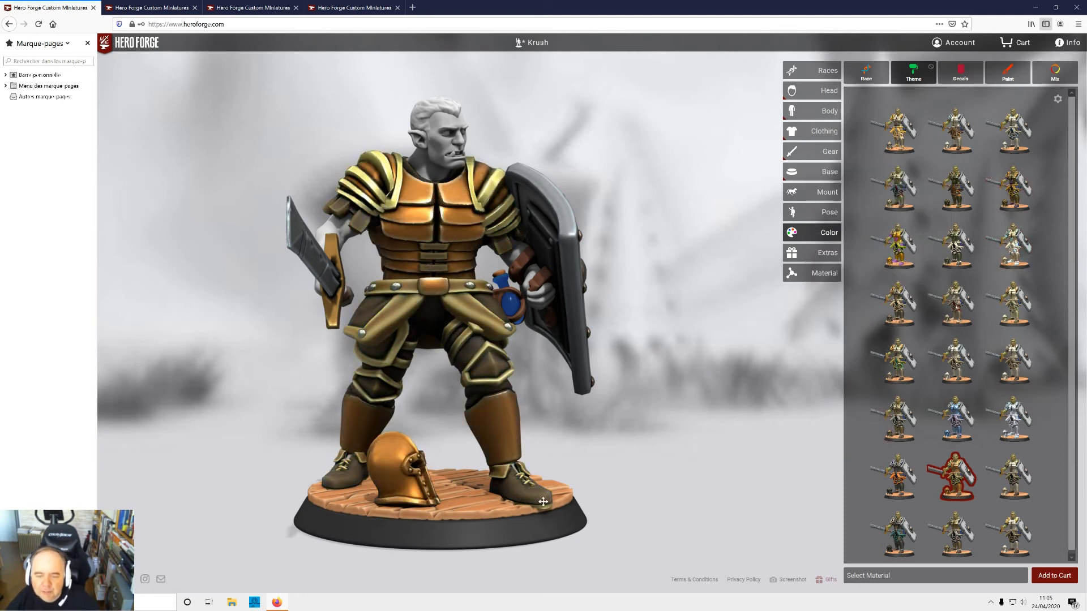
{"action": "mouse_move", "coordinate": [673, 439]}
{"action": "left_mouse_down"}
{"action": "mouse_move", "coordinate": [430, 430]}
{"action": "mouse_move", "coordinate": [682, 424]}
{"action": "left_mouse_up"}
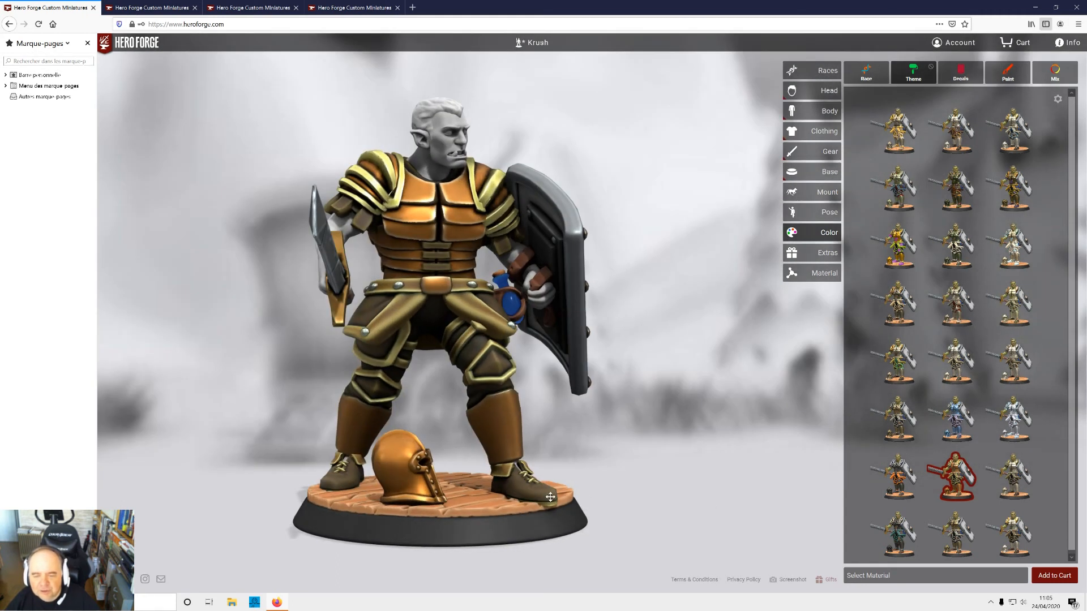
{"action": "left_click_drag", "start_coordinate": [588, 396], "coordinate": [653, 435]}
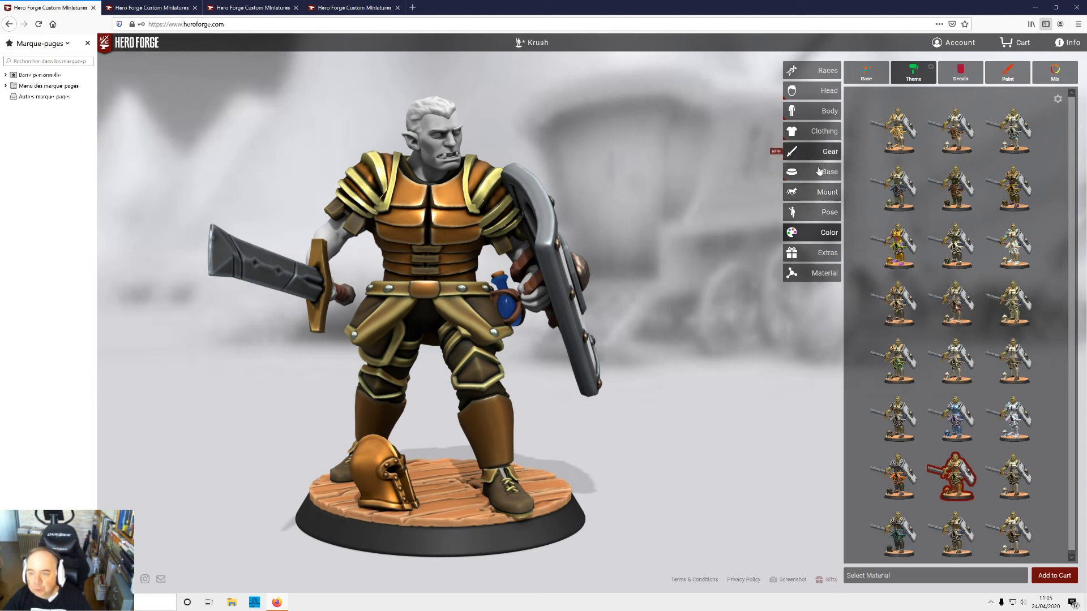
- Clear Krush's custom pose by trying the arms-outstretched preset, and settle on the walking preset with the sword arm lowered
{"action": "left_click", "coordinate": [821, 216]}
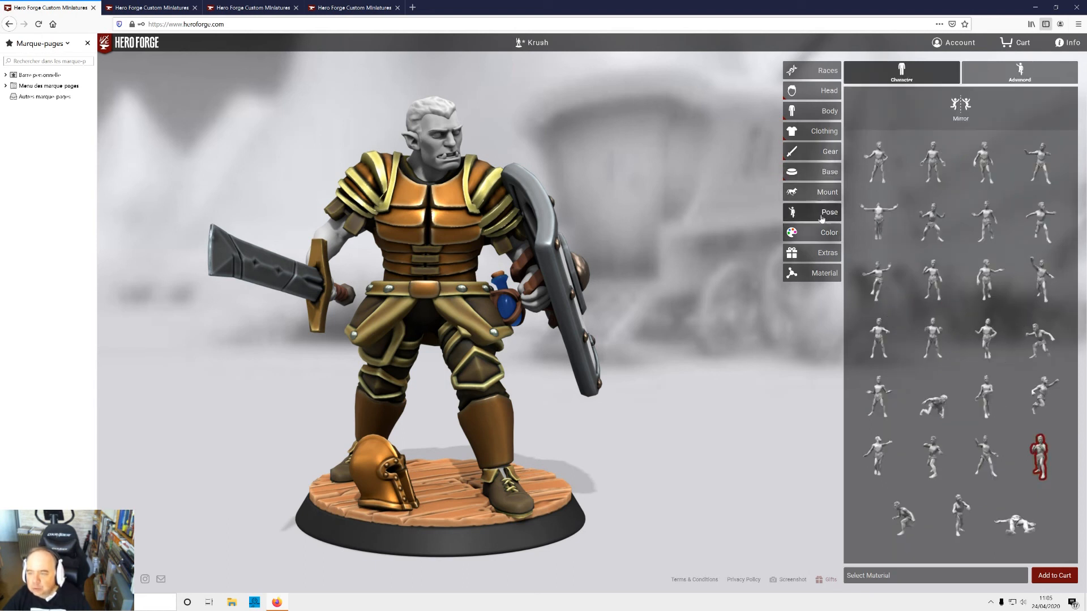
{"action": "left_click", "coordinate": [876, 224]}
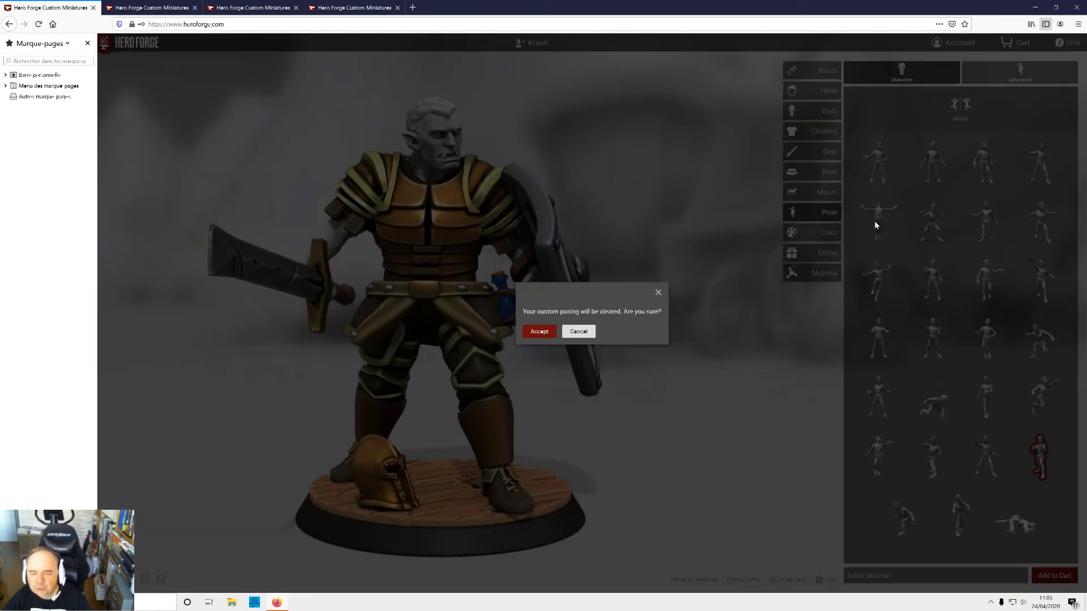
{"action": "left_click", "coordinate": [539, 331]}
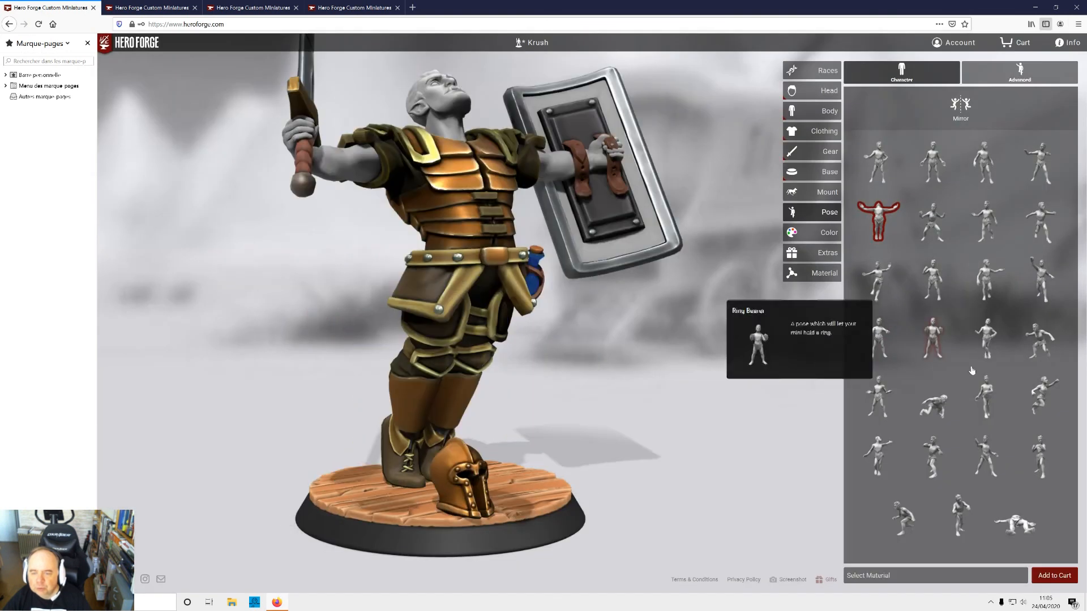
{"action": "left_click", "coordinate": [975, 408]}
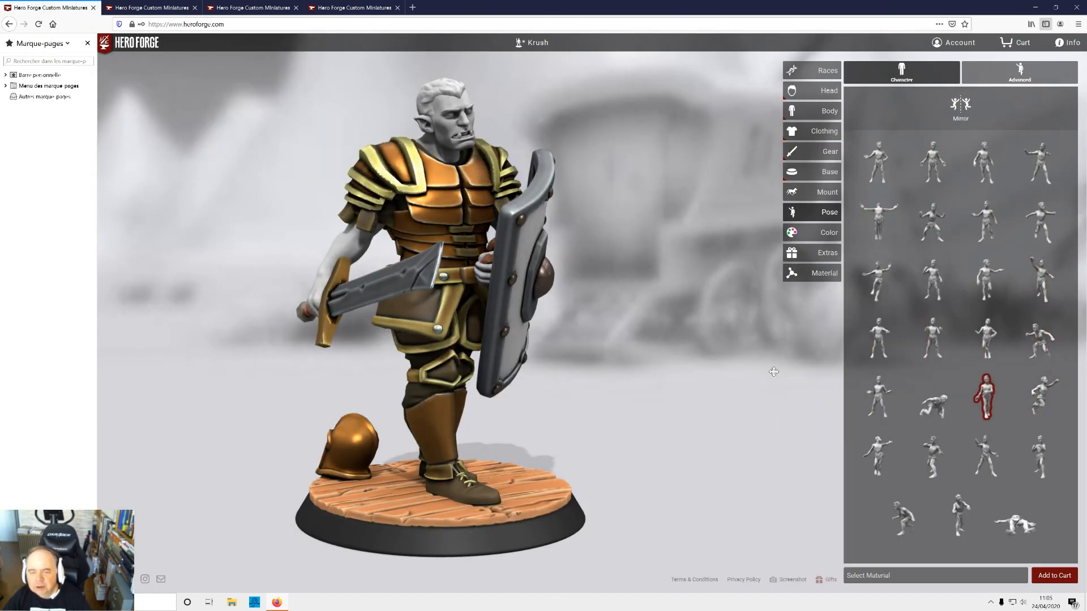
{"action": "left_click_drag", "start_coordinate": [774, 372], "coordinate": [735, 371]}
- Adjust the head pose: section 1 with slightly increased twist, maximum bend and minimum tilt, and section 2 with maximum twist
{"action": "left_click", "coordinate": [1019, 72]}
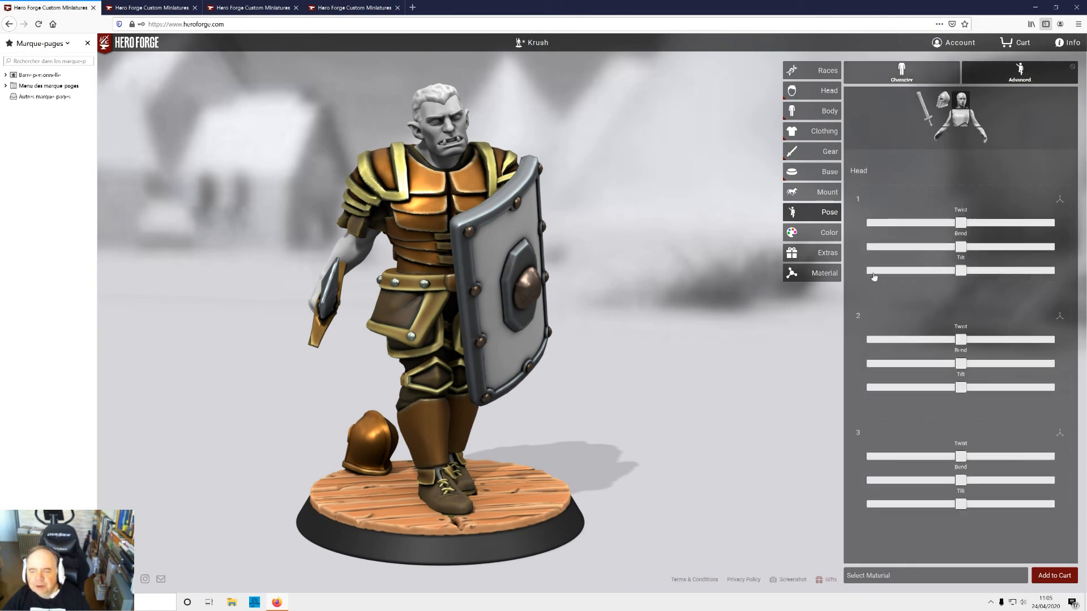
{"action": "left_click_drag", "start_coordinate": [960, 223], "coordinate": [1049, 247]}
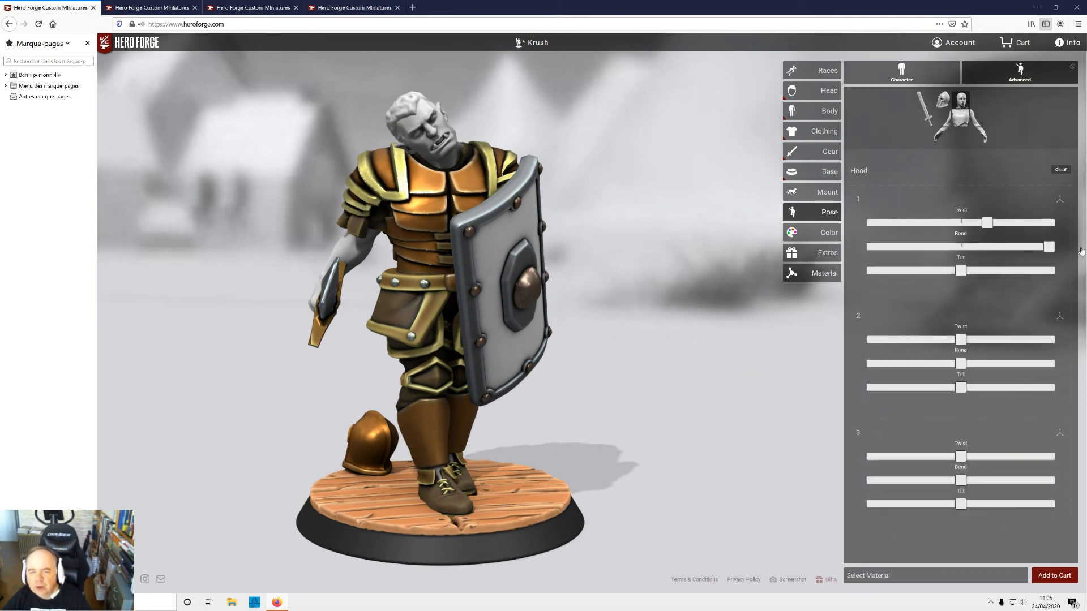
{"action": "left_click_drag", "start_coordinate": [960, 271], "coordinate": [871, 271]}
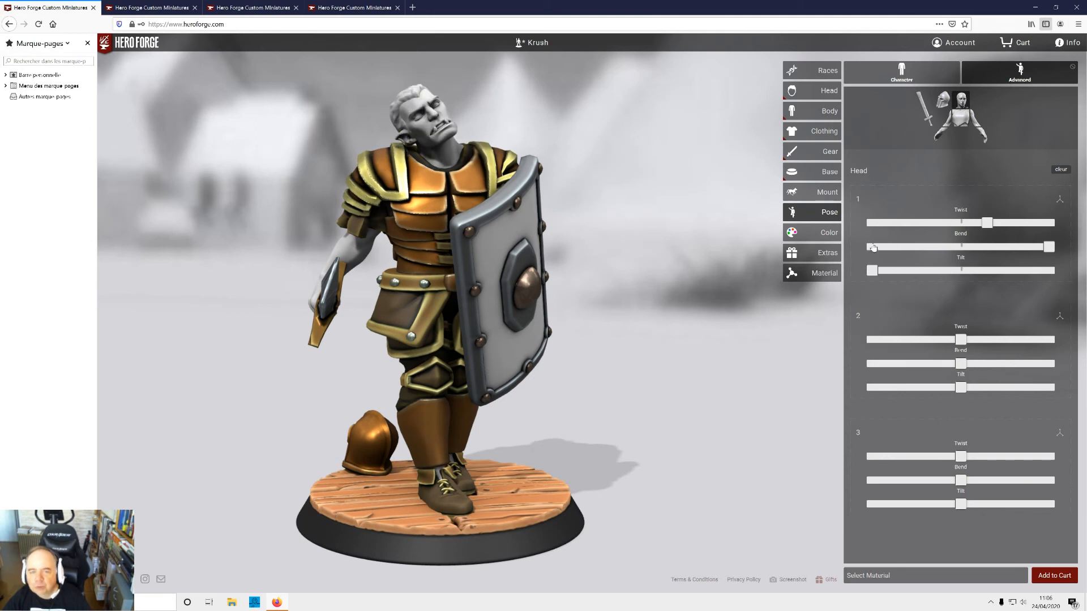
{"action": "left_click_drag", "start_coordinate": [961, 339], "coordinate": [1048, 340]}
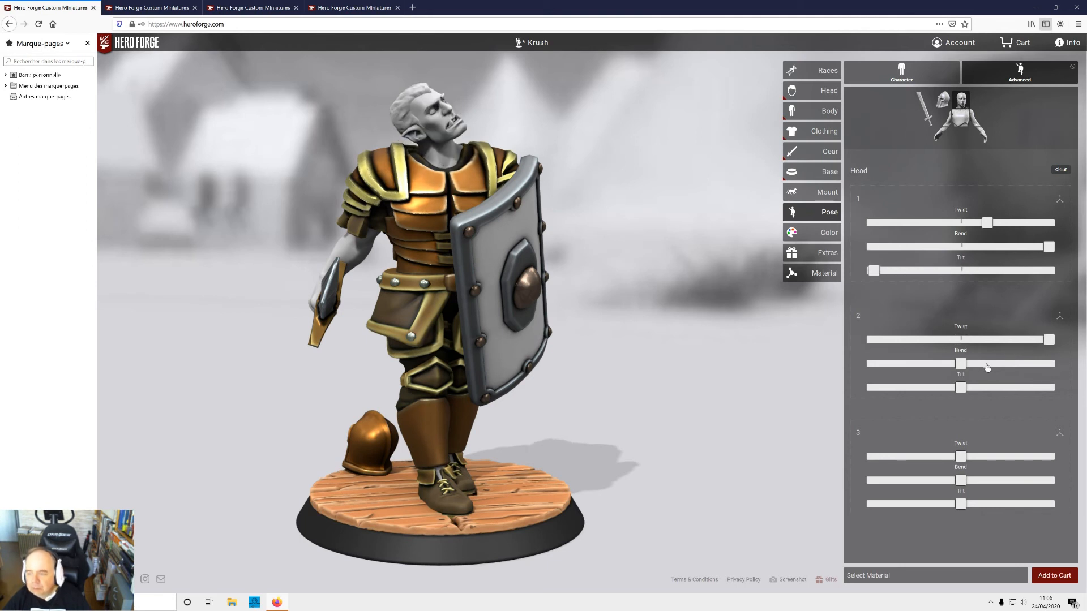
- Set the torso's section 2 to minimum twist, maximum bend and minimum tilt
{"action": "left_click", "coordinate": [969, 120]}
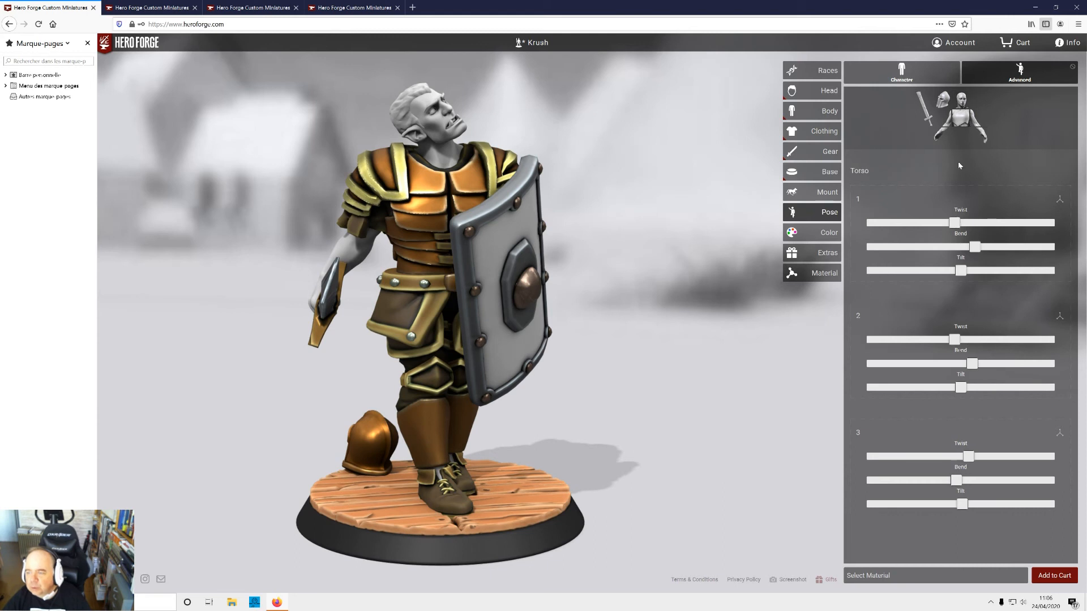
{"action": "left_click_drag", "start_coordinate": [949, 340], "coordinate": [824, 333]}
{"action": "left_click_drag", "start_coordinate": [972, 363], "coordinate": [1085, 365]}
{"action": "left_click_drag", "start_coordinate": [961, 387], "coordinate": [851, 376]}
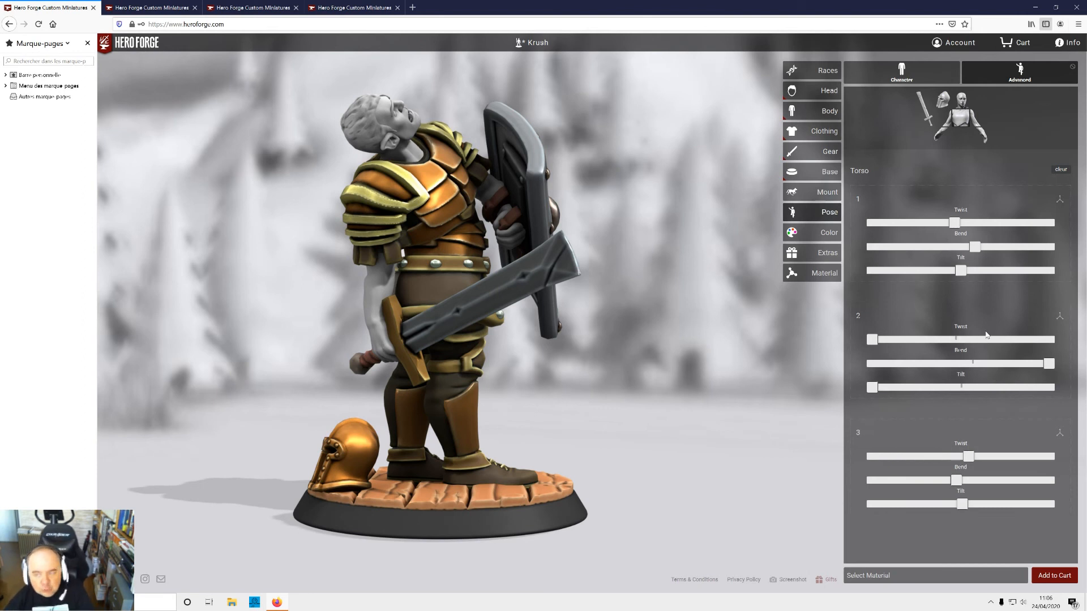
- Select Pre-Order Painted Plastic as the miniature's material
{"action": "left_click", "coordinate": [906, 583]}
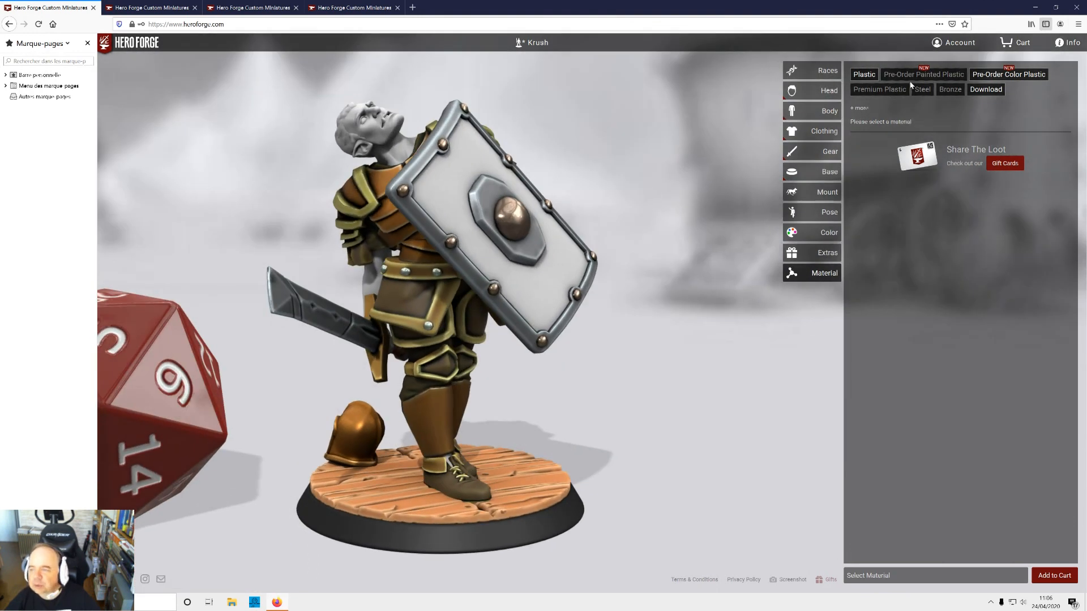
{"action": "left_click", "coordinate": [912, 77]}
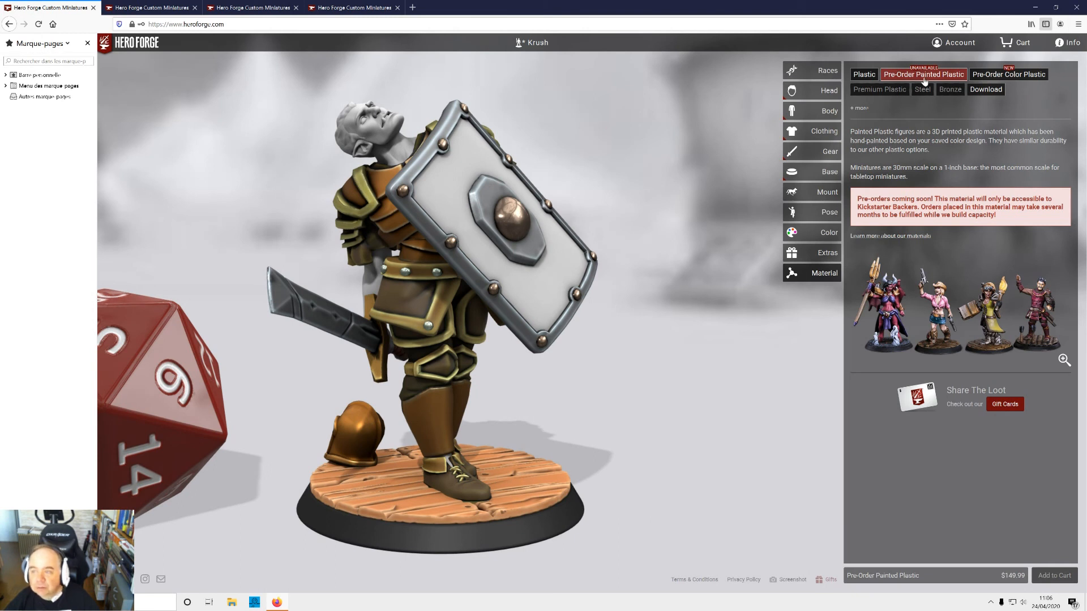
- Compare the Pre-Order Color Plastic, Premium Plastic, Steel, Bronze and Download materials on Krush, ending on Pre-Order Color Plastic
{"action": "left_click", "coordinate": [979, 79]}
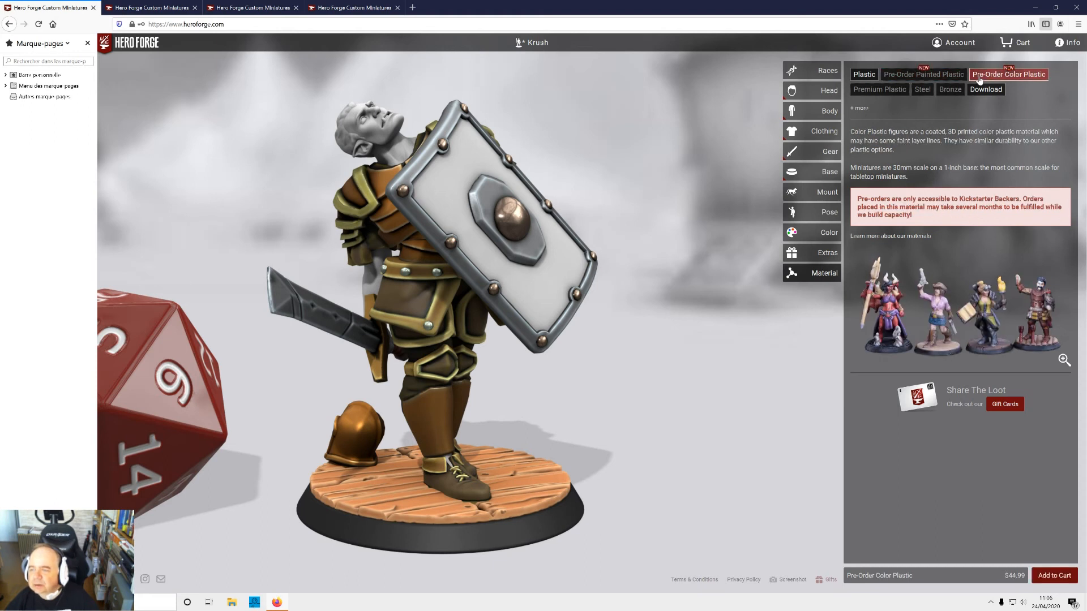
{"action": "left_click", "coordinate": [897, 93]}
{"action": "left_click", "coordinate": [927, 93]}
{"action": "left_click", "coordinate": [950, 89]}
{"action": "left_click", "coordinate": [986, 90]}
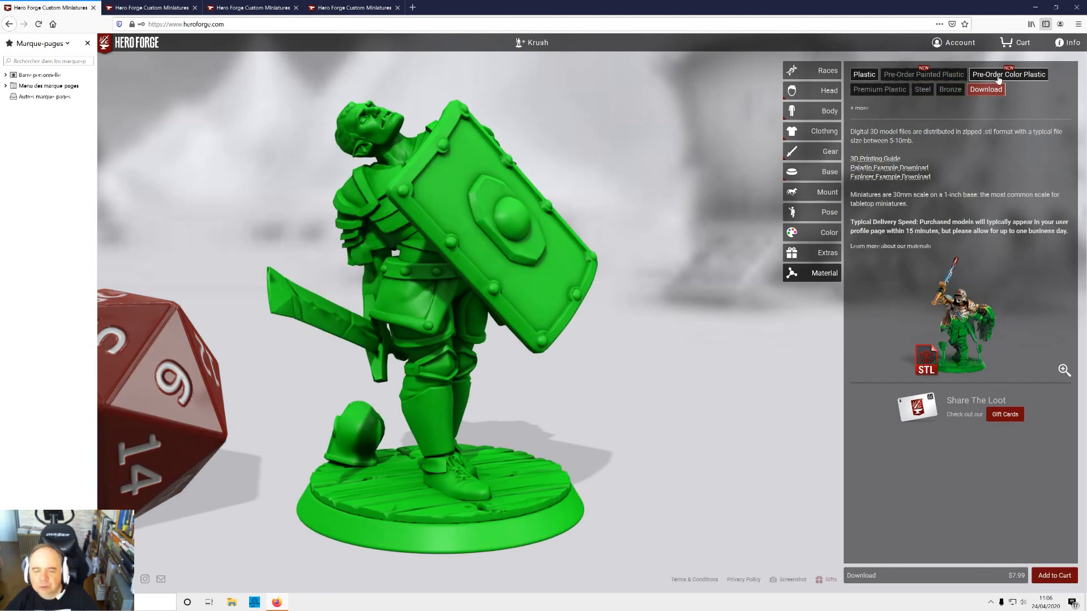
{"action": "left_click", "coordinate": [998, 79]}
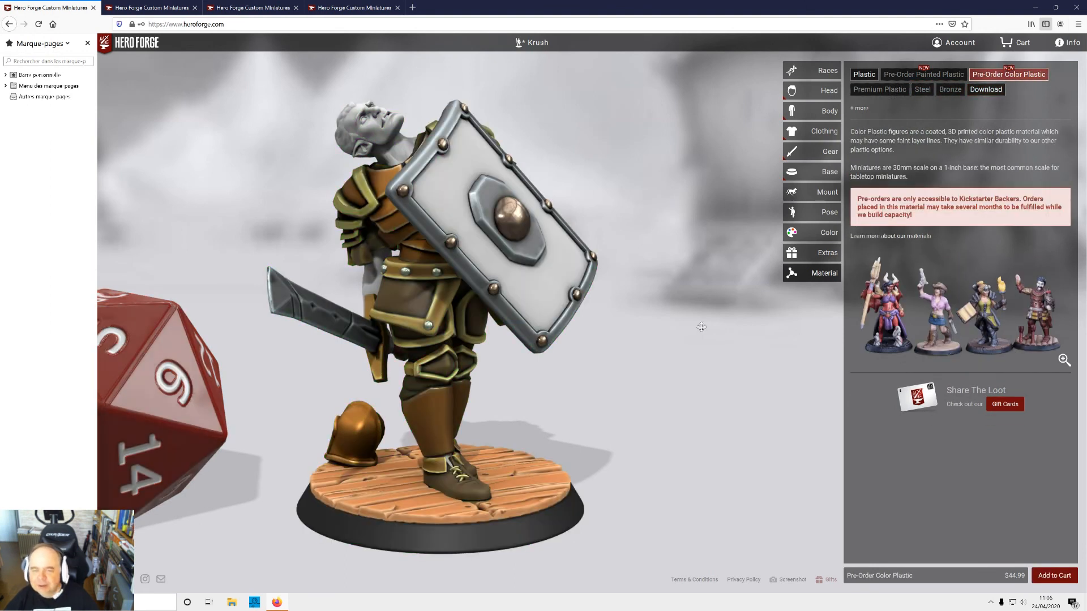
- Compare Krush in Plastic, Pre-Order Painted Plastic and Pre-Order Color Plastic, ending on Pre-Order Painted Plastic
{"action": "left_click_drag", "start_coordinate": [732, 335], "coordinate": [645, 341]}
{"action": "left_click", "coordinate": [864, 74]}
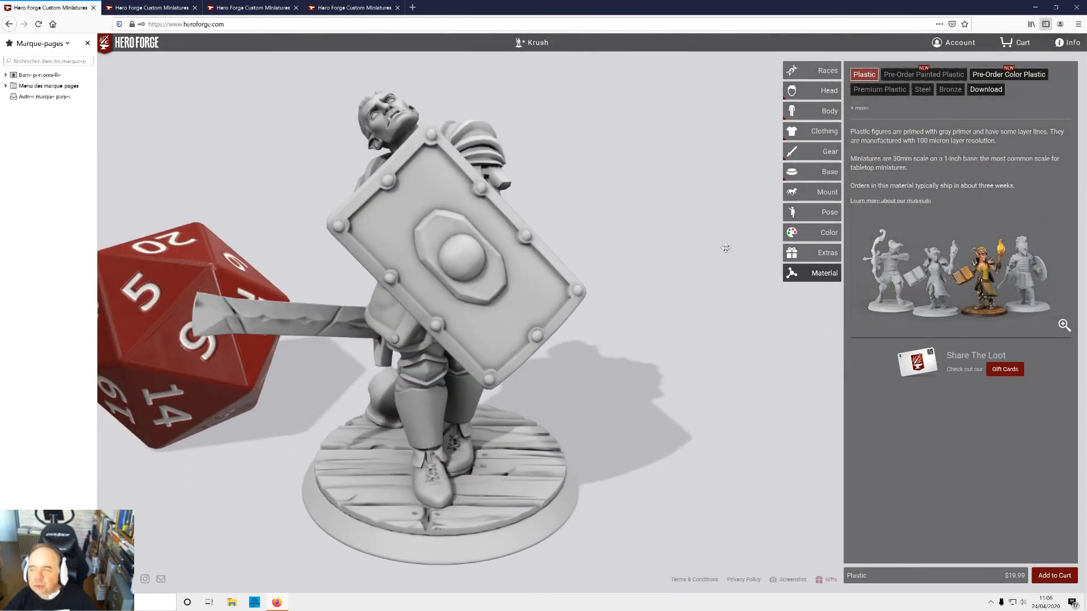
{"action": "left_click", "coordinate": [936, 80]}
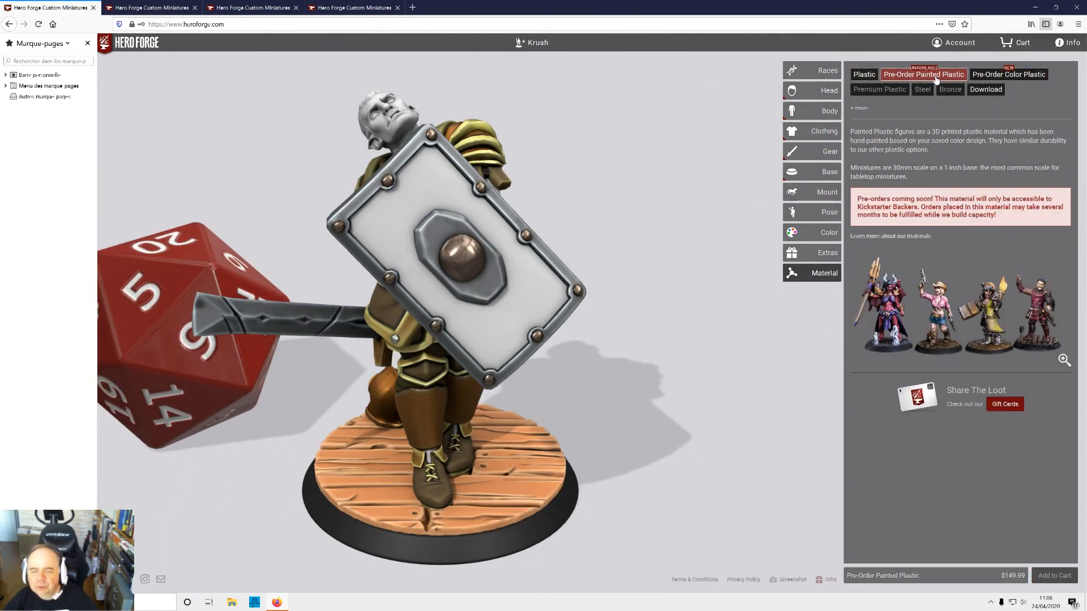
{"action": "left_click", "coordinate": [996, 78]}
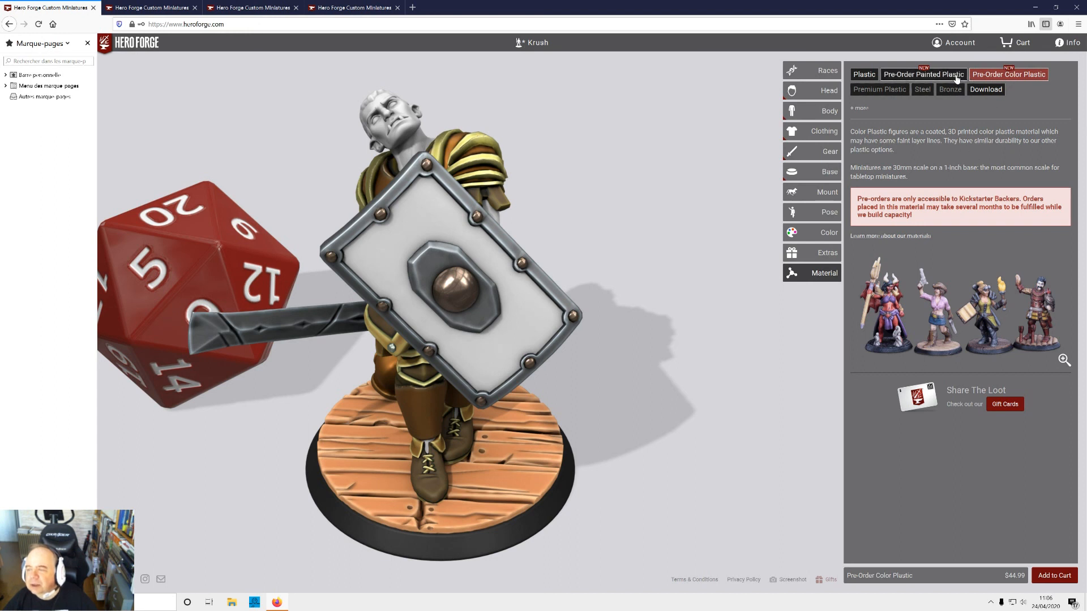
{"action": "left_click", "coordinate": [928, 75]}
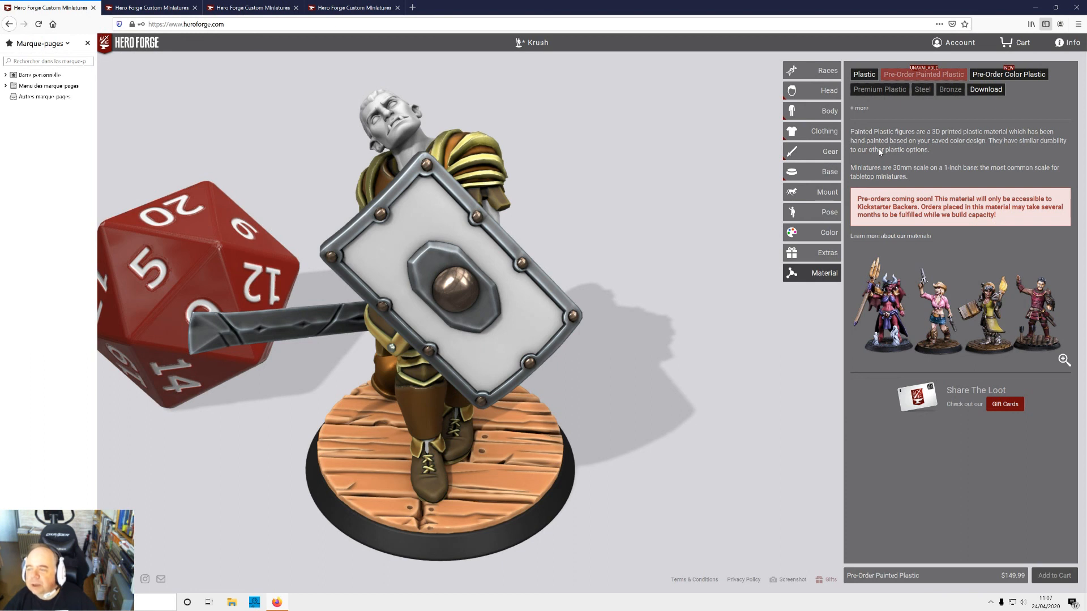
{"action": "left_click_drag", "start_coordinate": [599, 223], "coordinate": [702, 206]}
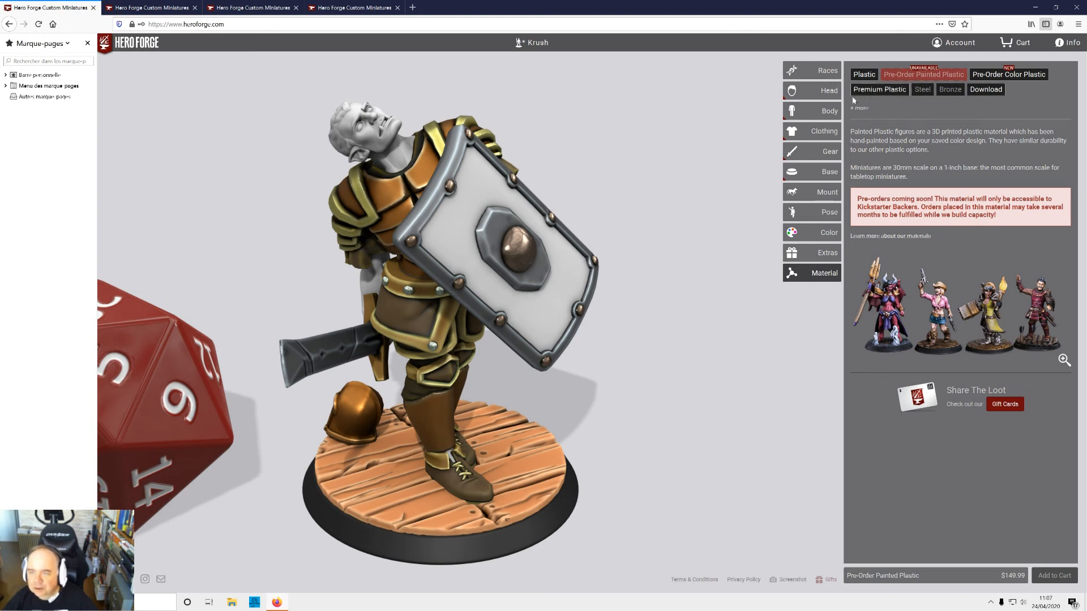
- Preview Krush in Pre-Order Color Plastic and in Plastic, examining the grey figure from the side
{"action": "left_click", "coordinate": [998, 80]}
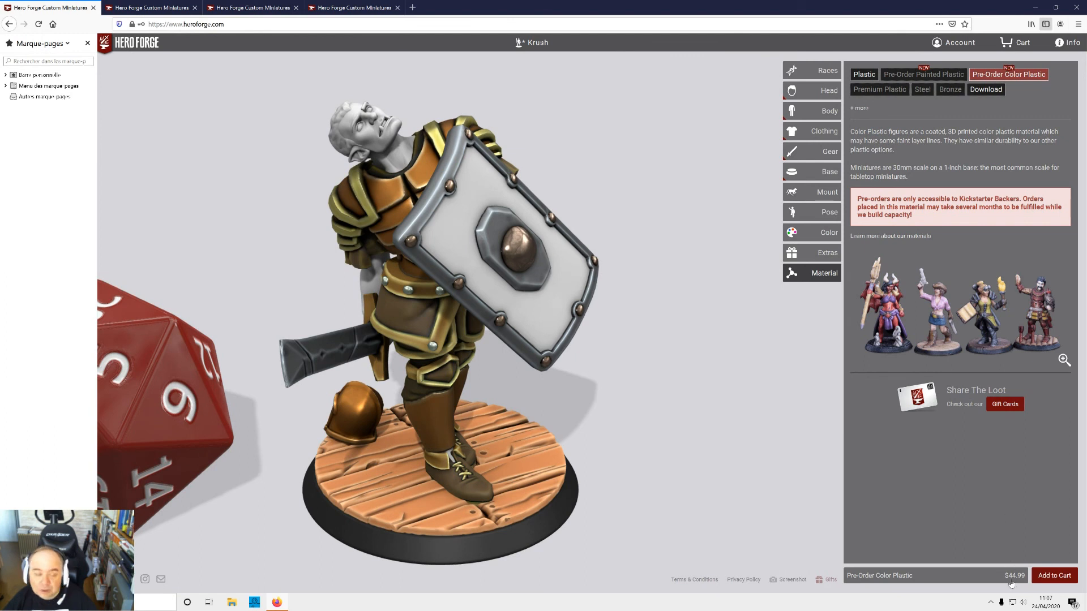
{"action": "left_click_drag", "start_coordinate": [780, 412], "coordinate": [755, 407]}
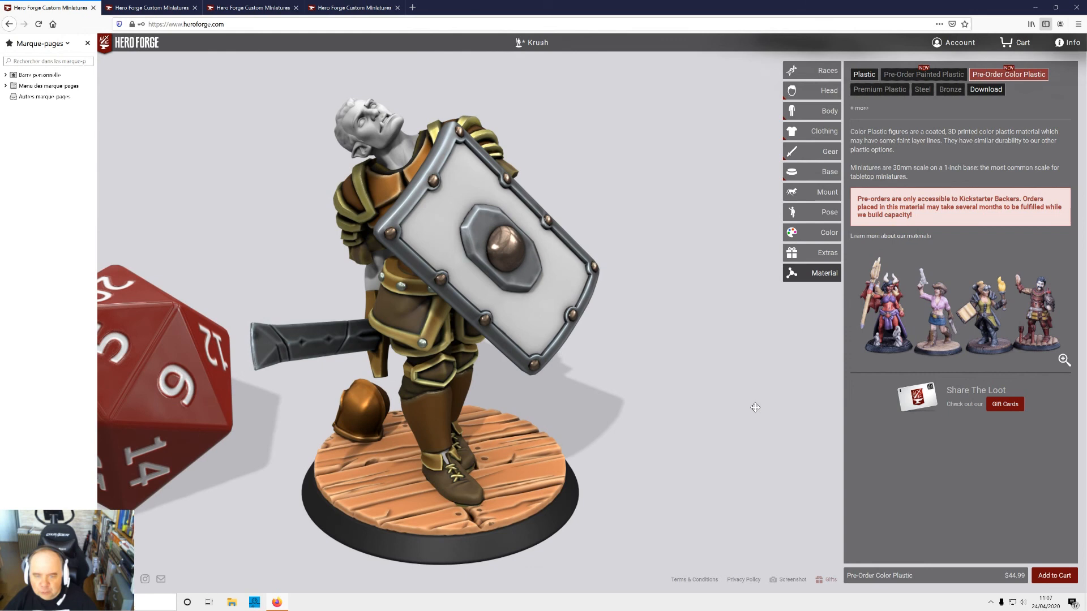
{"action": "left_click", "coordinate": [864, 76]}
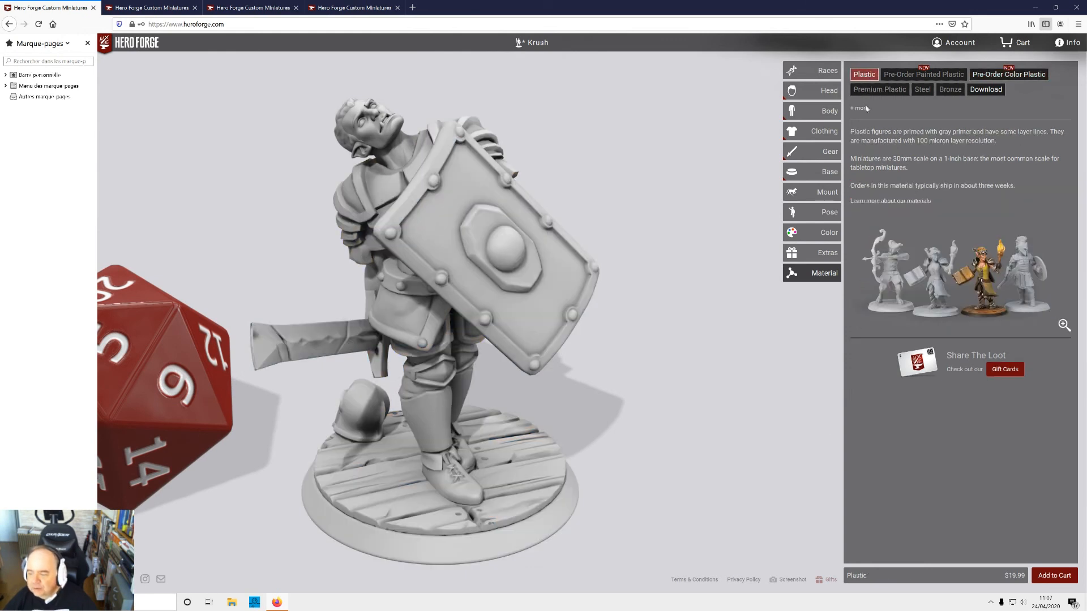
{"action": "left_click_drag", "start_coordinate": [625, 410], "coordinate": [675, 420]}
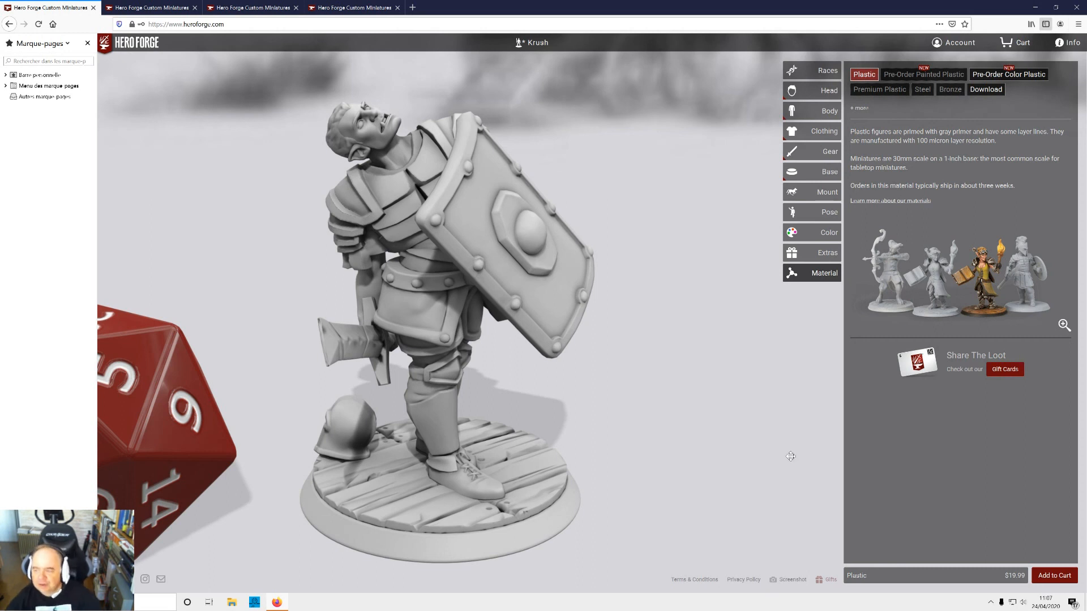
{"action": "left_click_drag", "start_coordinate": [313, 214], "coordinate": [392, 210]}
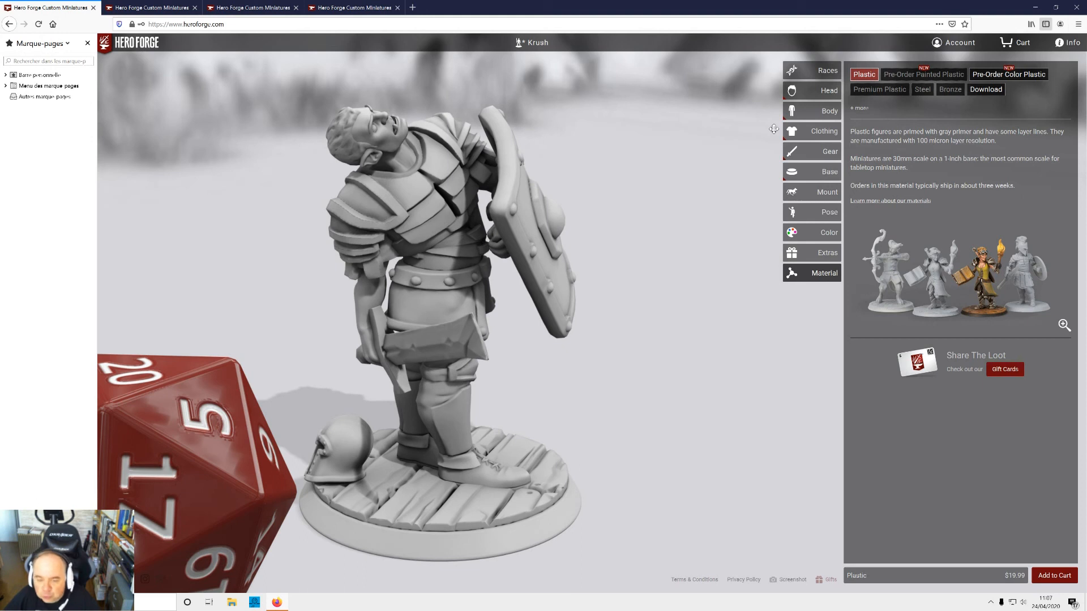
- Open the saved unpainted Hero with sword and shield, discarding the unsaved changes to Krush
{"action": "left_click", "coordinate": [532, 42]}
{"action": "left_click", "coordinate": [523, 196]}
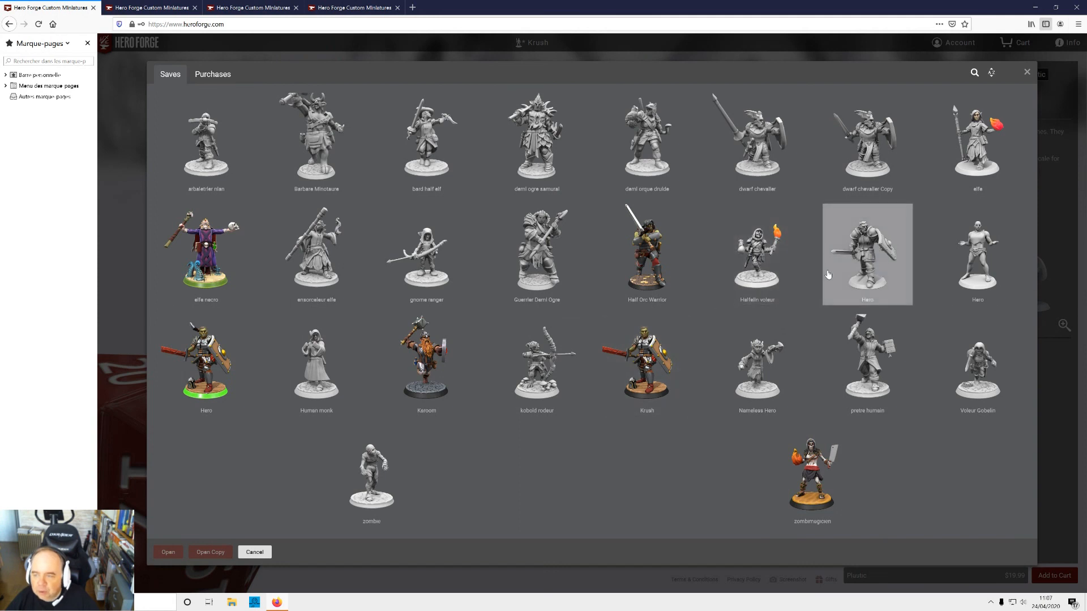
{"action": "double_click", "coordinate": [870, 276]}
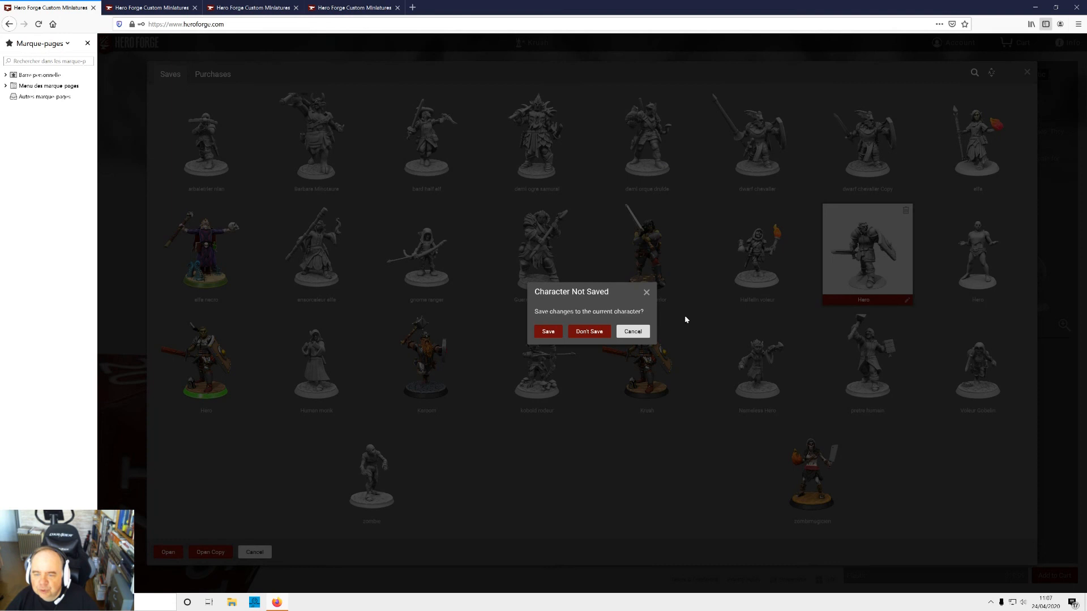
{"action": "left_click", "coordinate": [603, 333]}
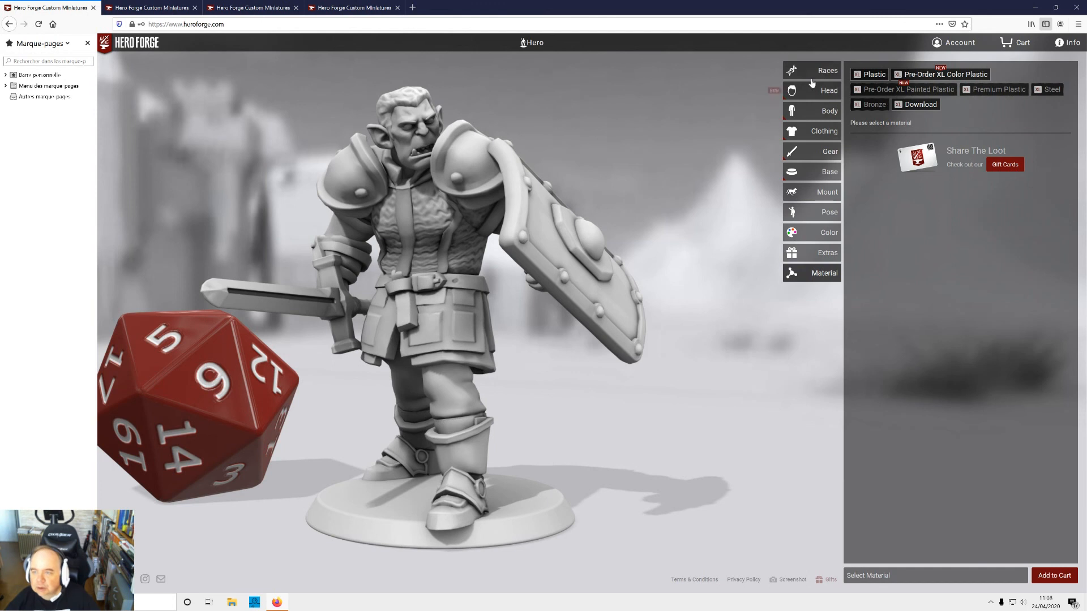
- Open the painted dwarf Karoom from the saved heroes
{"action": "left_click", "coordinate": [541, 43]}
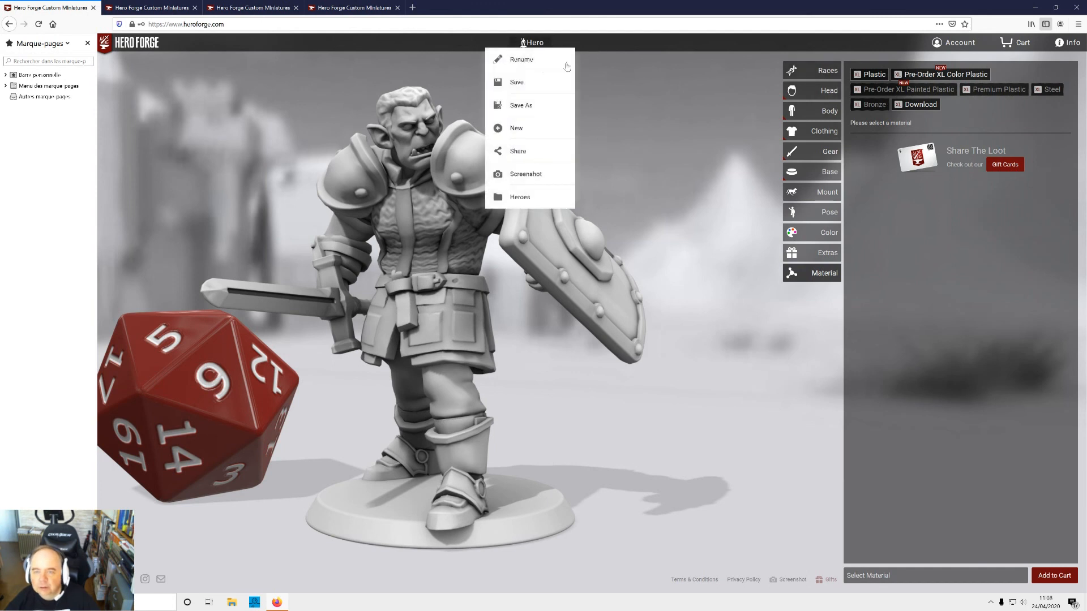
{"action": "left_click", "coordinate": [517, 200]}
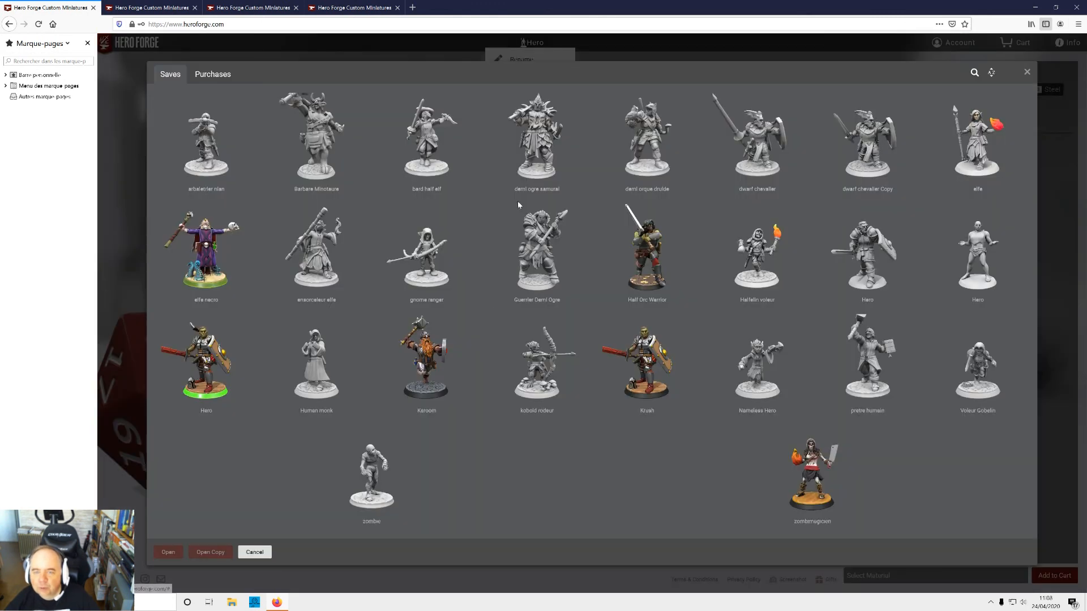
{"action": "double_click", "coordinate": [448, 398]}
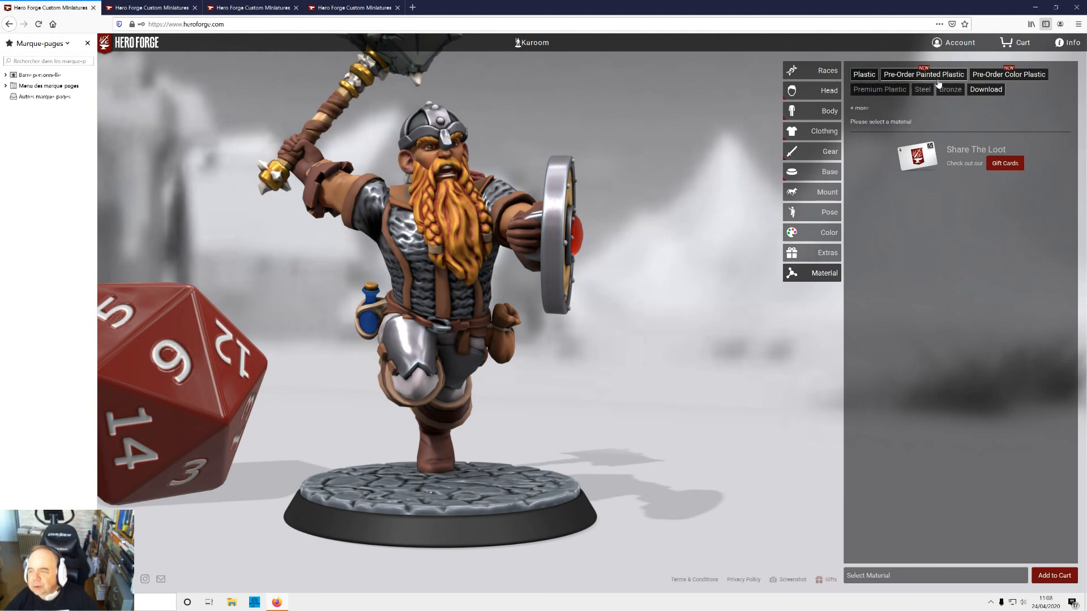
- Compare Pre-Order Color Plastic, Pre-Order Painted Plastic, Premium Plastic and the additional 2X Nylon Plastic on Karoom
{"action": "left_click", "coordinate": [988, 79]}
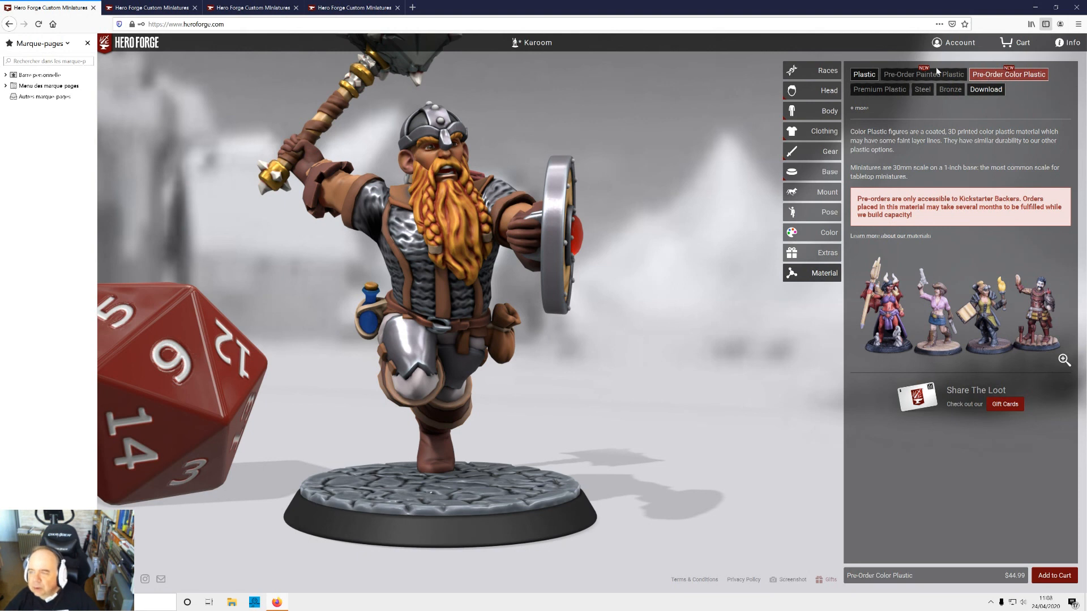
{"action": "left_click", "coordinate": [937, 75]}
{"action": "left_click", "coordinate": [987, 76]}
{"action": "left_click", "coordinate": [883, 92]}
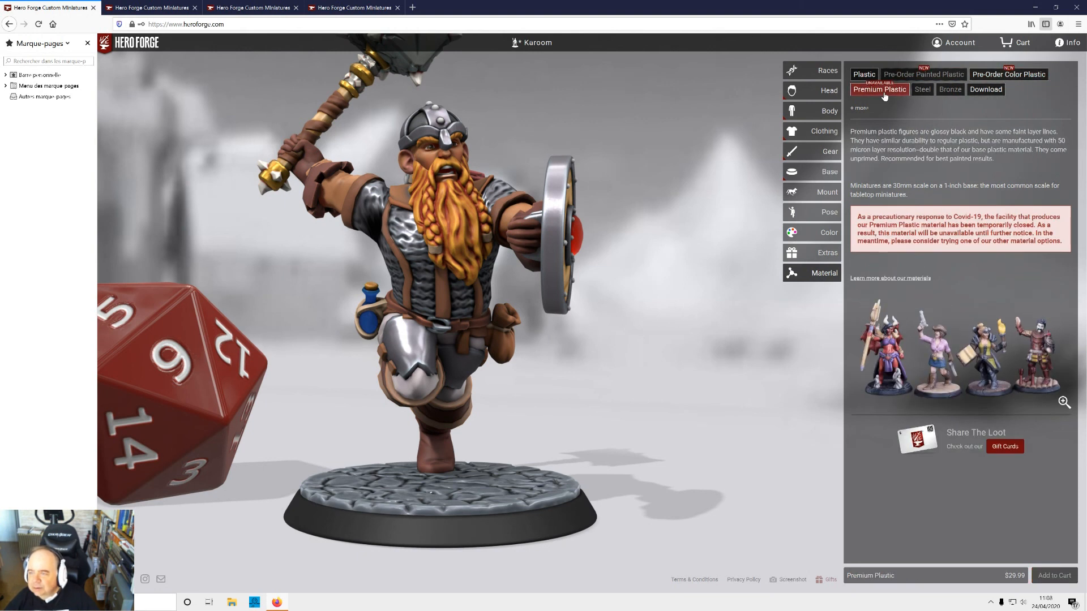
{"action": "left_click", "coordinate": [859, 108]}
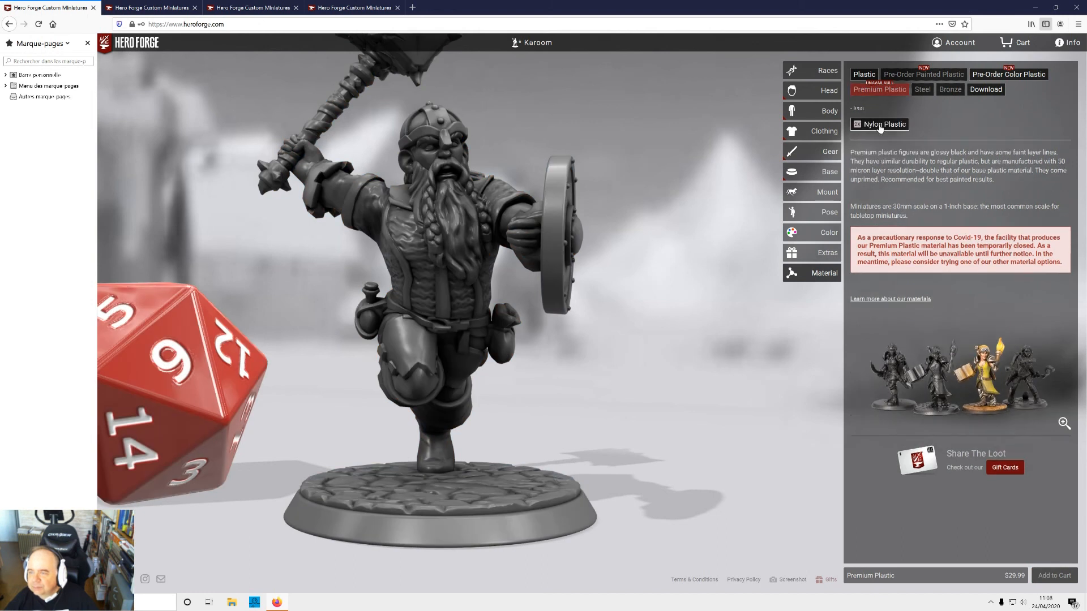
{"action": "left_click", "coordinate": [880, 126]}
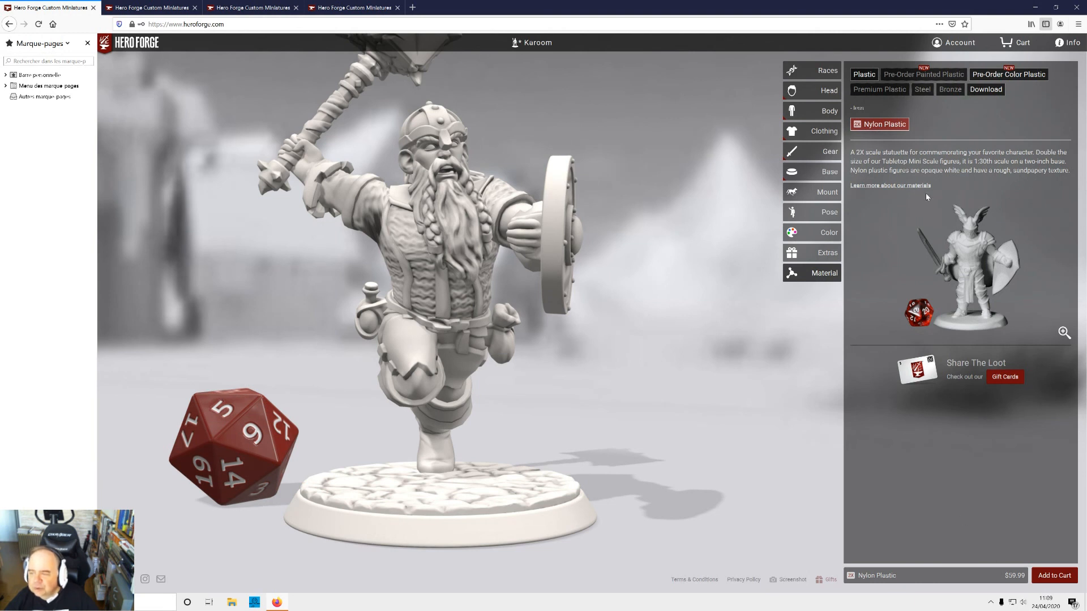
- Preview Karoom in Plastic from the shield side and set the material to Pre-Order Color Plastic
{"action": "left_click", "coordinate": [863, 75]}
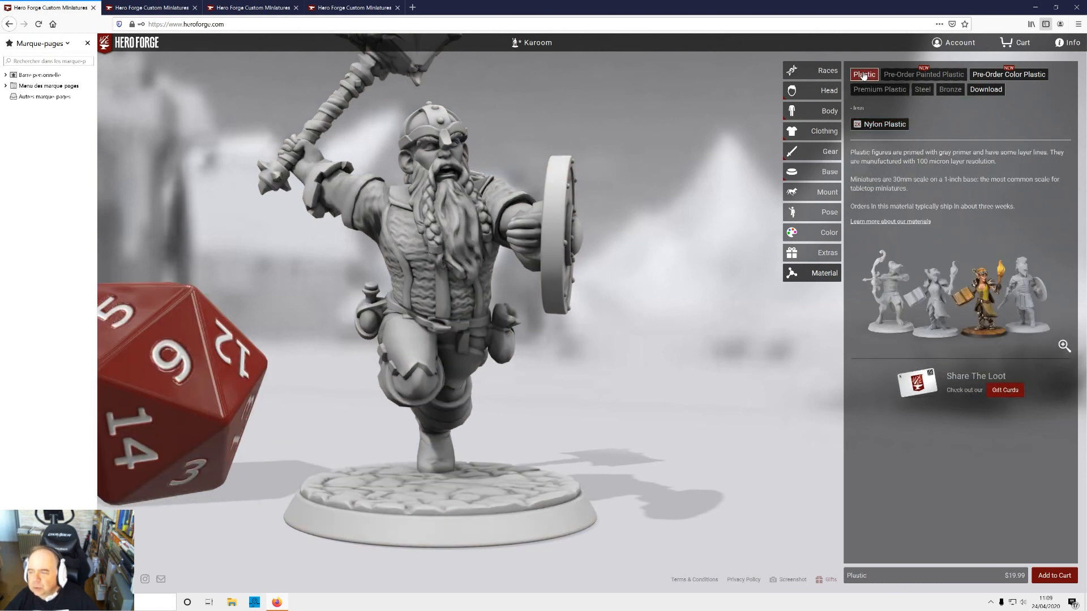
{"action": "left_click_drag", "start_coordinate": [723, 369], "coordinate": [575, 384]}
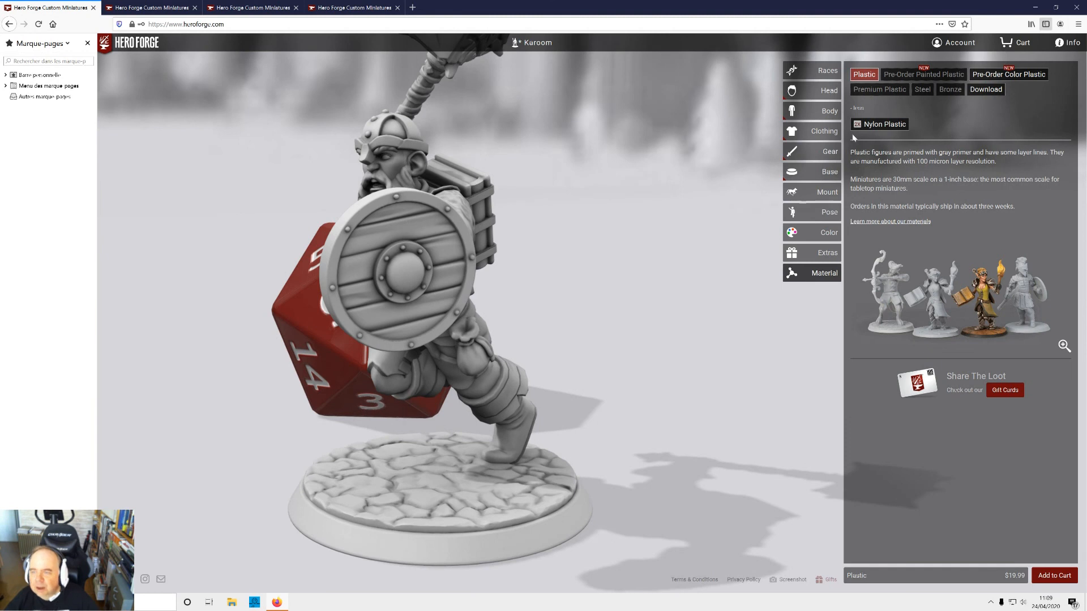
{"action": "left_click", "coordinate": [982, 77]}
- Examine the colored Karoom miniature from the front, shield side and above, including its beard, armor and base
{"action": "left_click_drag", "start_coordinate": [731, 358], "coordinate": [643, 380]}
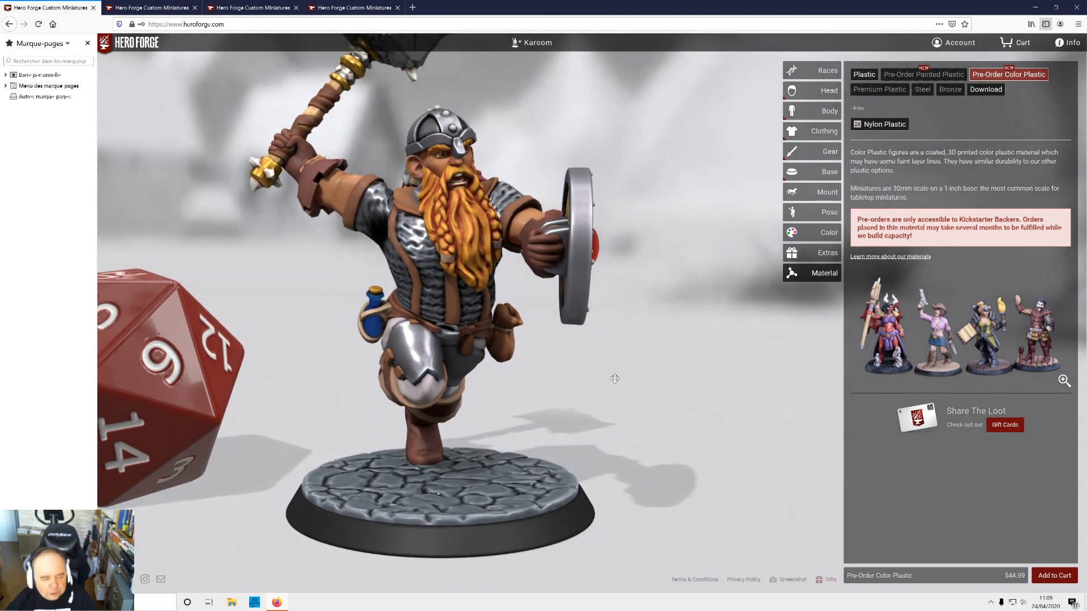
{"action": "mouse_move", "coordinate": [643, 338]}
{"action": "left_mouse_down"}
{"action": "mouse_move", "coordinate": [493, 339]}
{"action": "mouse_move", "coordinate": [642, 321]}
{"action": "left_mouse_up"}
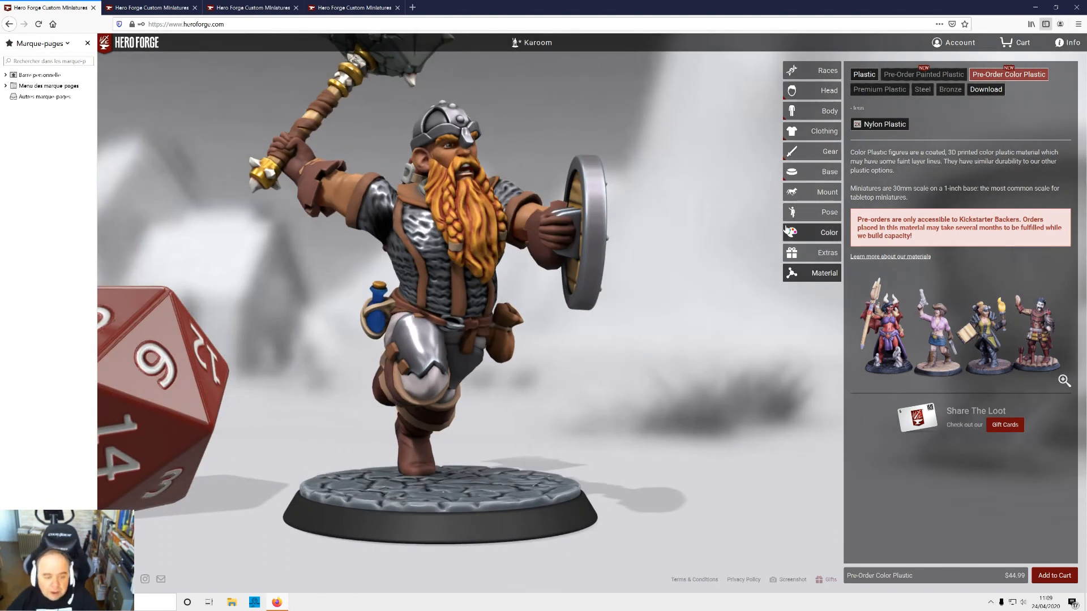
{"action": "left_click_drag", "start_coordinate": [707, 256], "coordinate": [660, 257]}
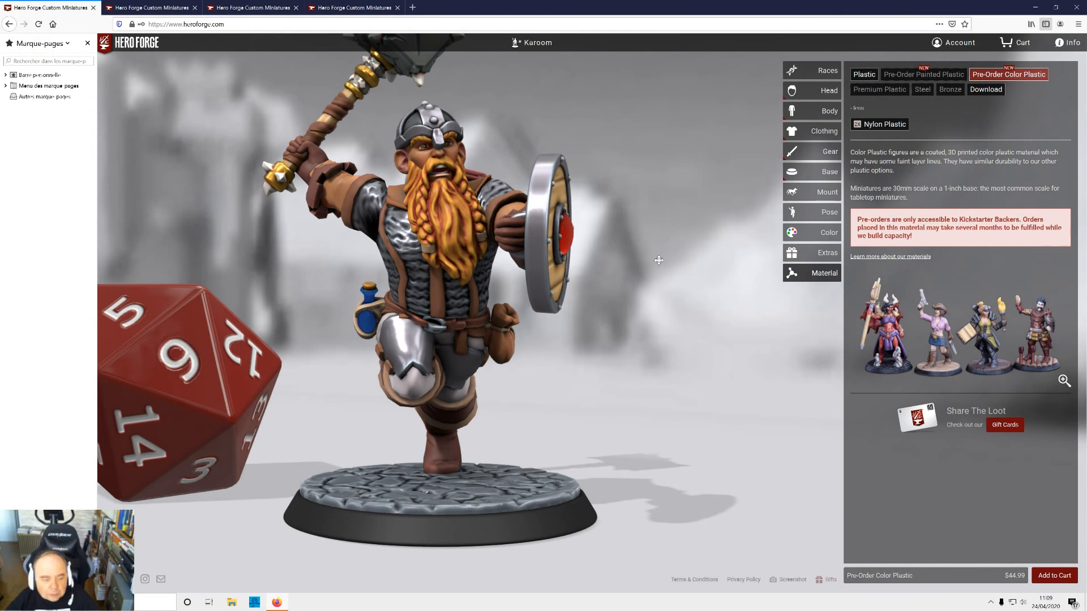
{"action": "left_click_drag", "start_coordinate": [677, 238], "coordinate": [724, 241]}
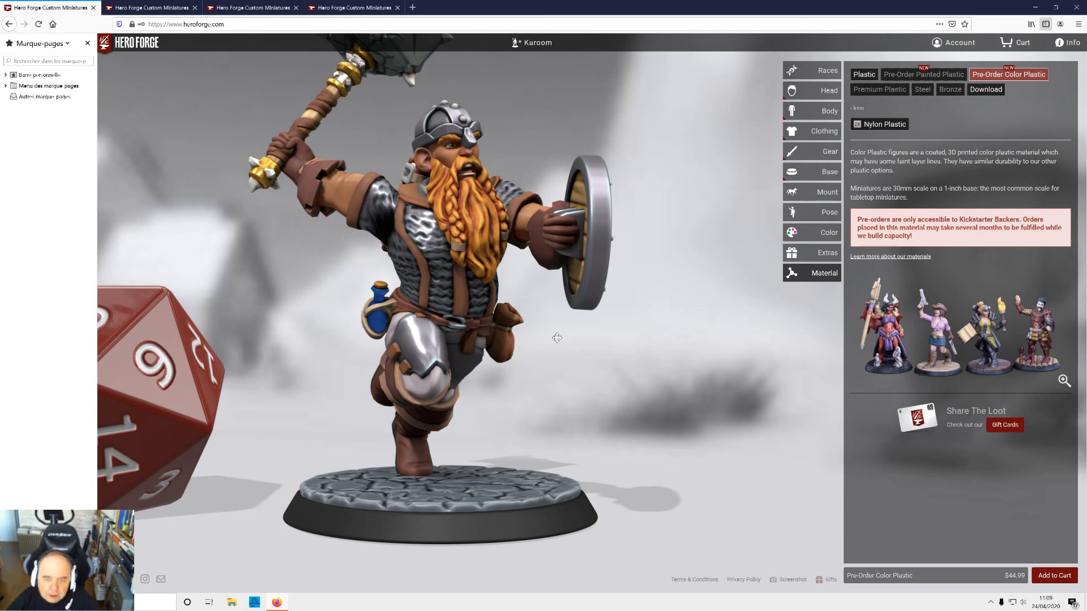
{"action": "left_click_drag", "start_coordinate": [565, 335], "coordinate": [688, 350]}
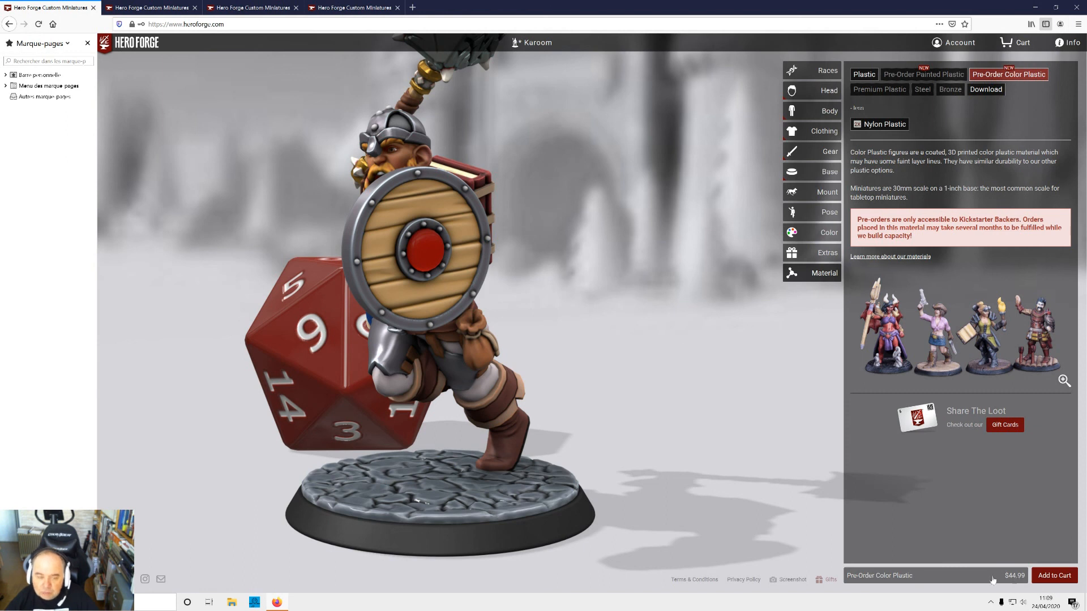
{"action": "left_click_drag", "start_coordinate": [515, 495], "coordinate": [666, 500]}
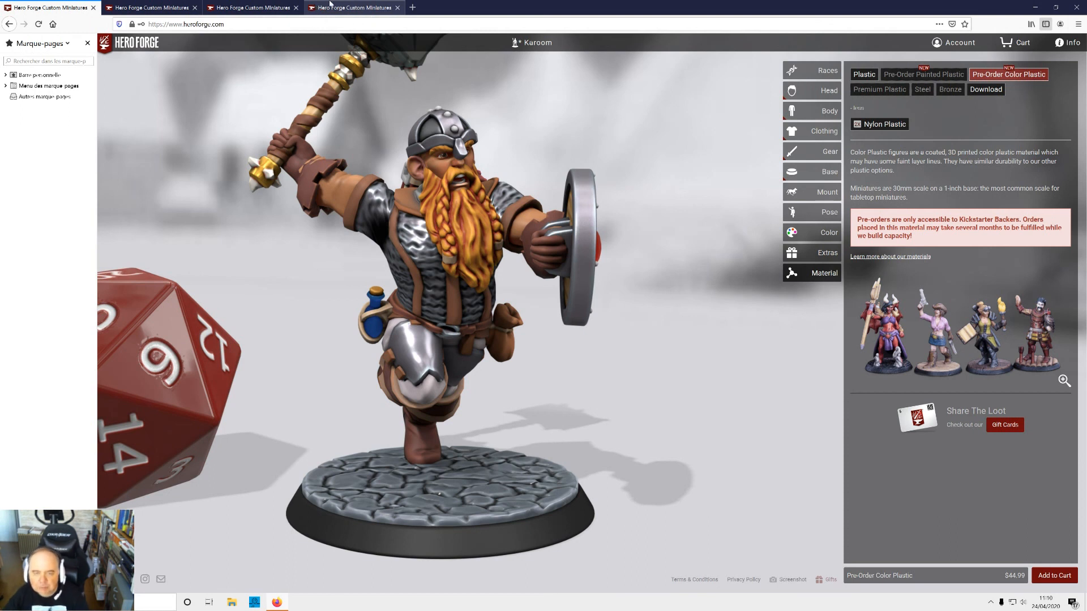
{"action": "left_click_drag", "start_coordinate": [693, 238], "coordinate": [677, 194]}
{"action": "left_click_drag", "start_coordinate": [453, 231], "coordinate": [508, 223]}
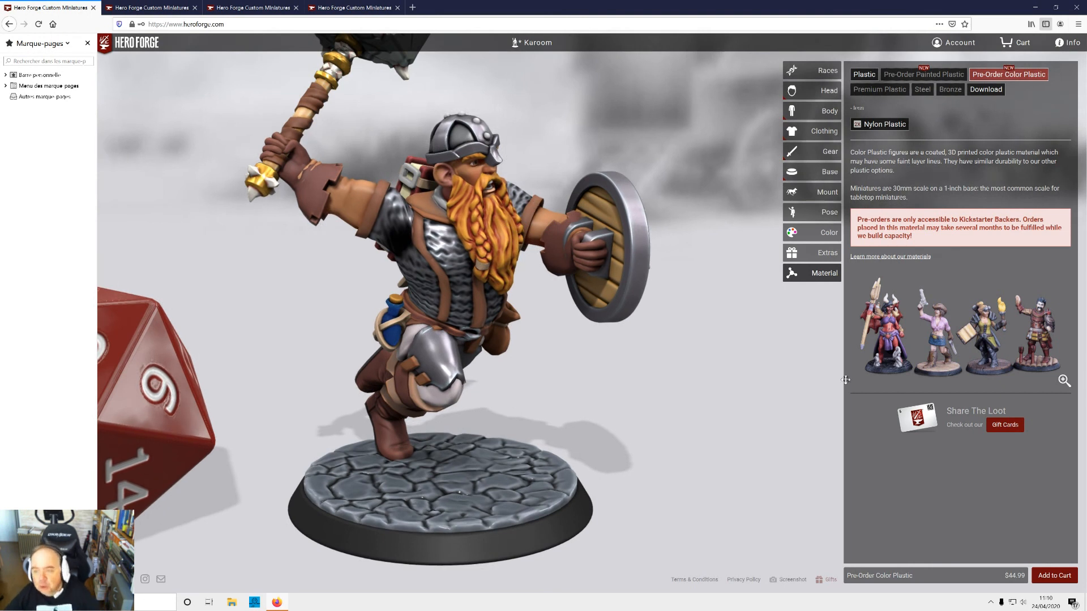
{"action": "mouse_move", "coordinate": [629, 215]}
{"action": "left_mouse_down"}
{"action": "mouse_move", "coordinate": [379, 215]}
{"action": "mouse_move", "coordinate": [644, 223]}
{"action": "left_mouse_up"}
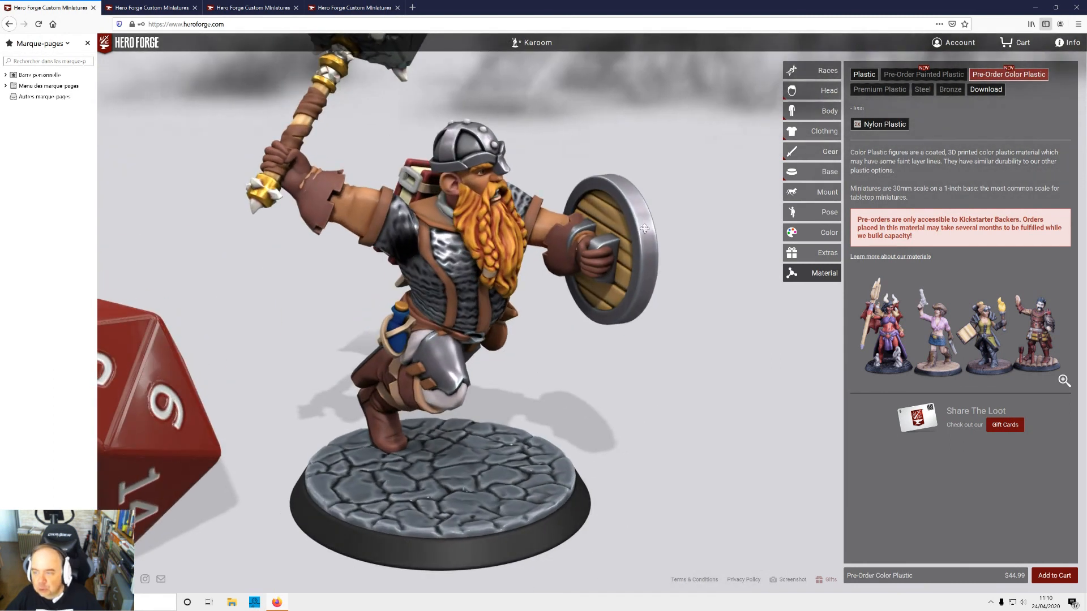